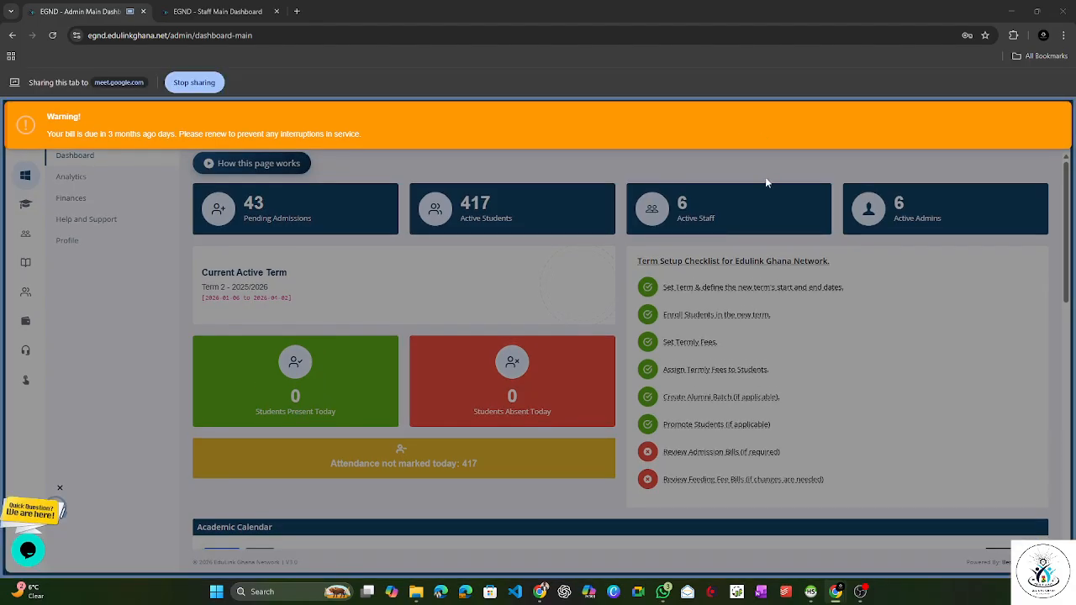
Step: Dismiss the billing warnings and open the Tests & Mocks page under Academics in the admin portal
click(759, 149)
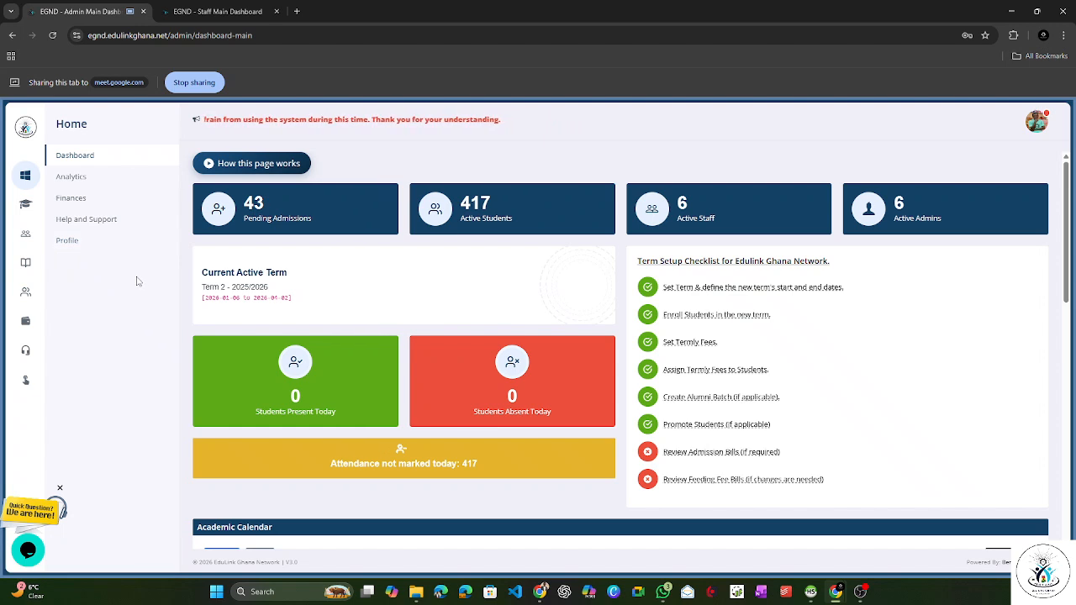
click(32, 275)
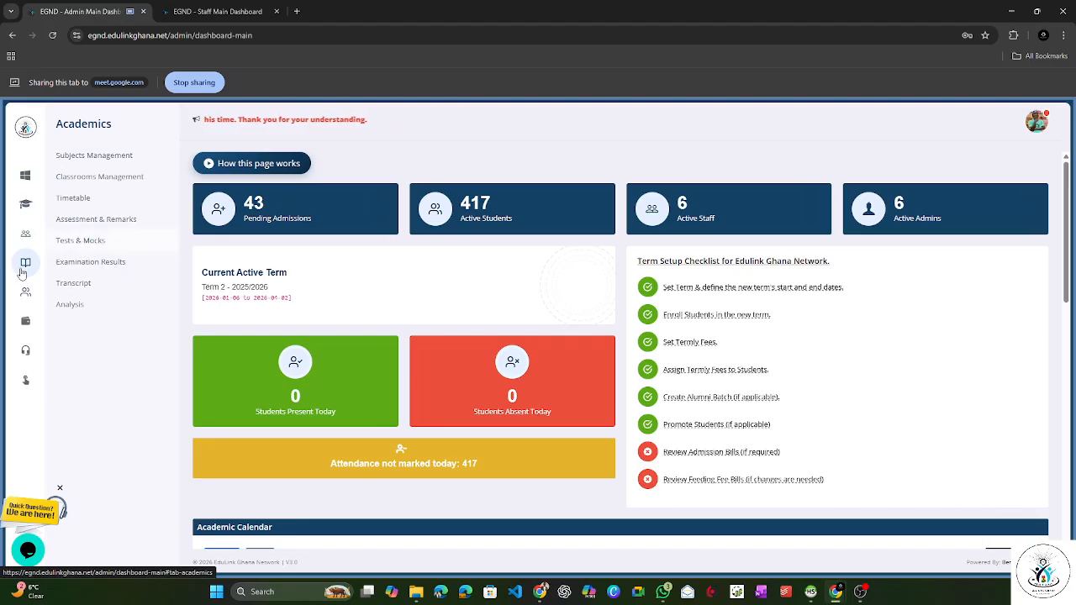
click(94, 244)
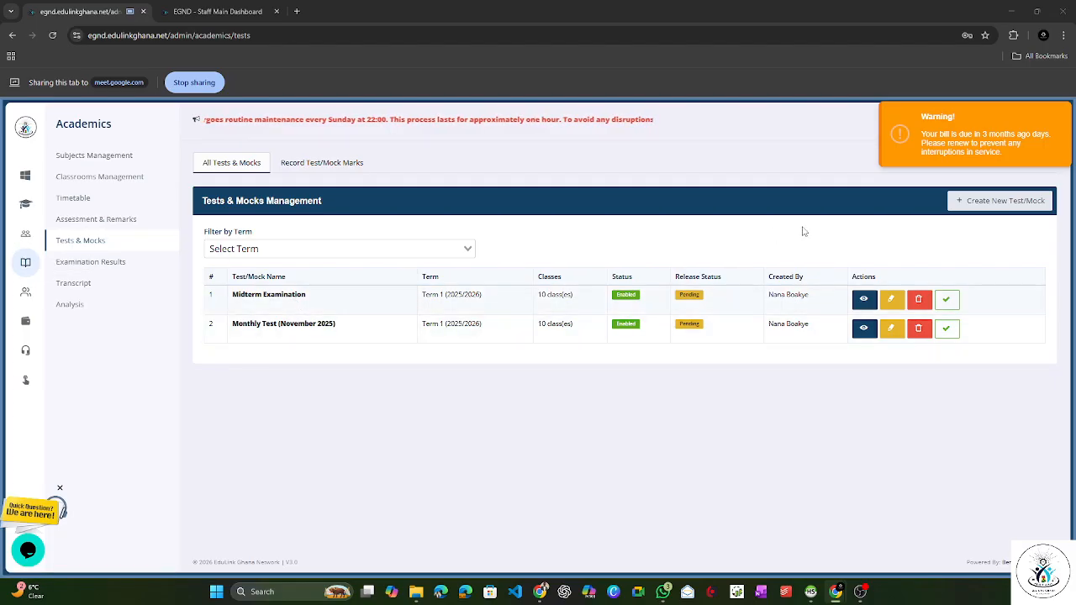
click(936, 157)
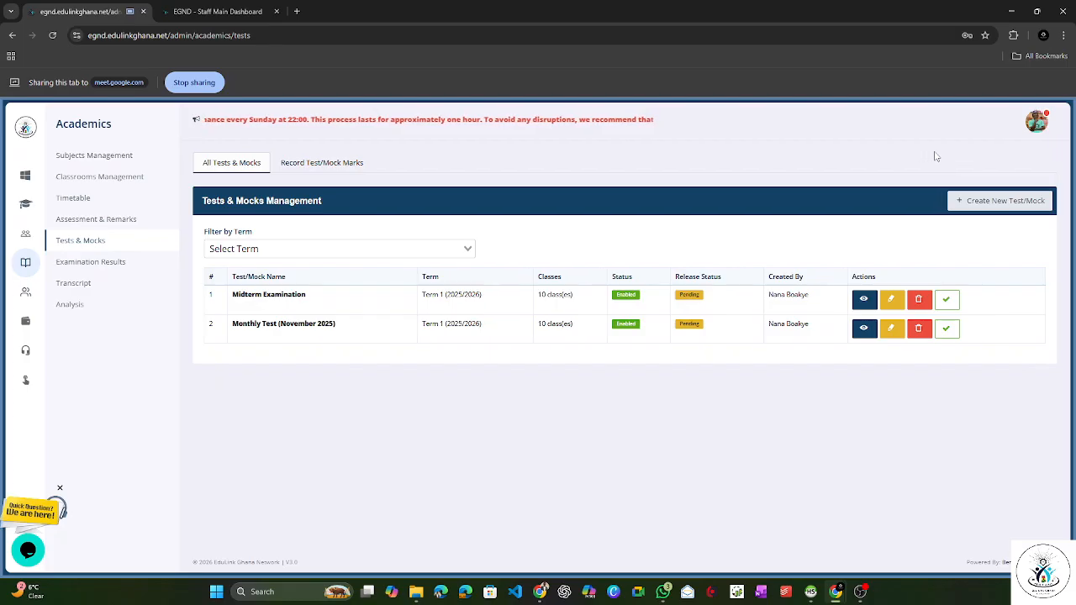
Step: Start a new test/mock and name it Midterm Exams
click(985, 202)
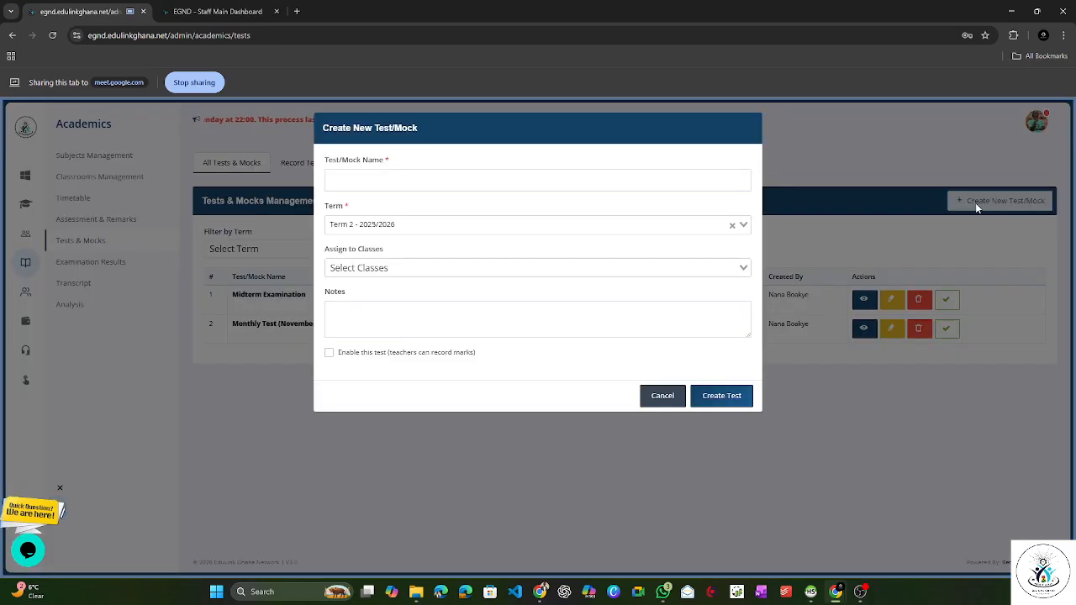
click(612, 178)
click(564, 190)
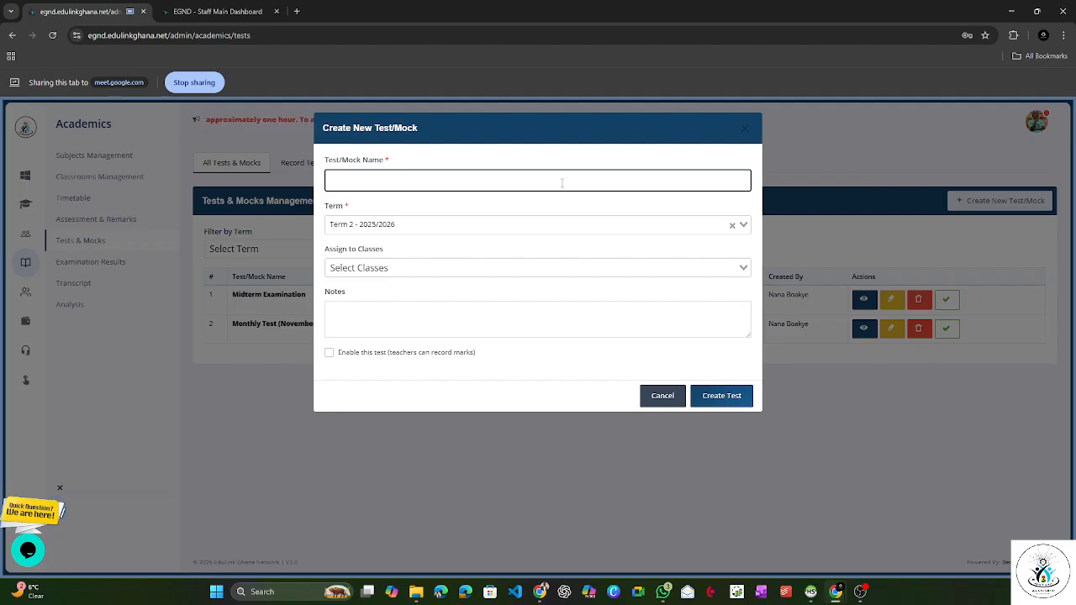
text(Midterm Exams)
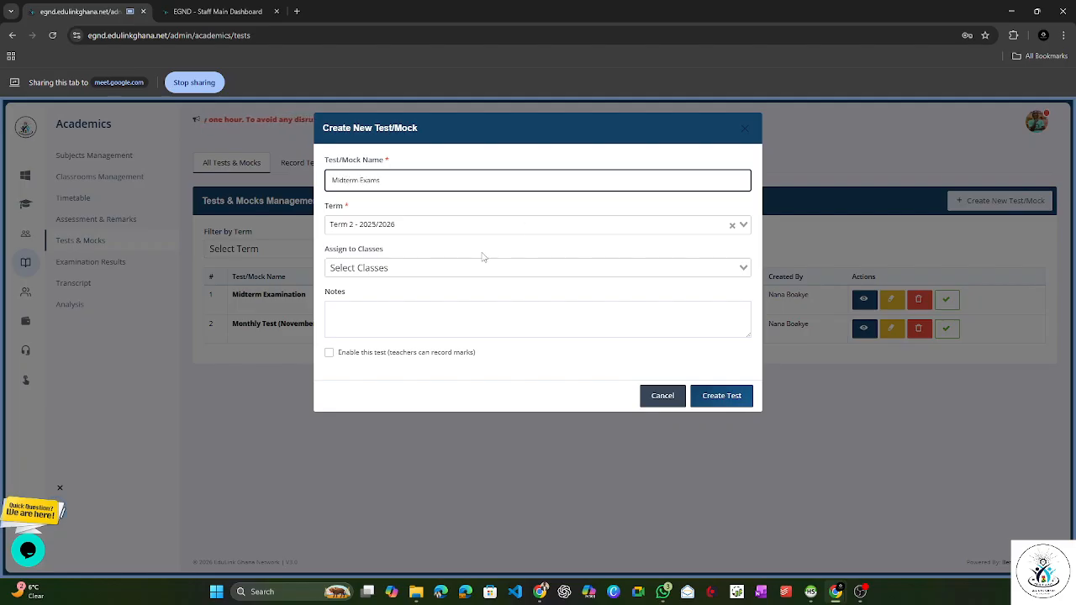
Step: Assign the new test to Class 1, Class 2, Class 3, Class 4, Class 5 and Class 6
click(453, 269)
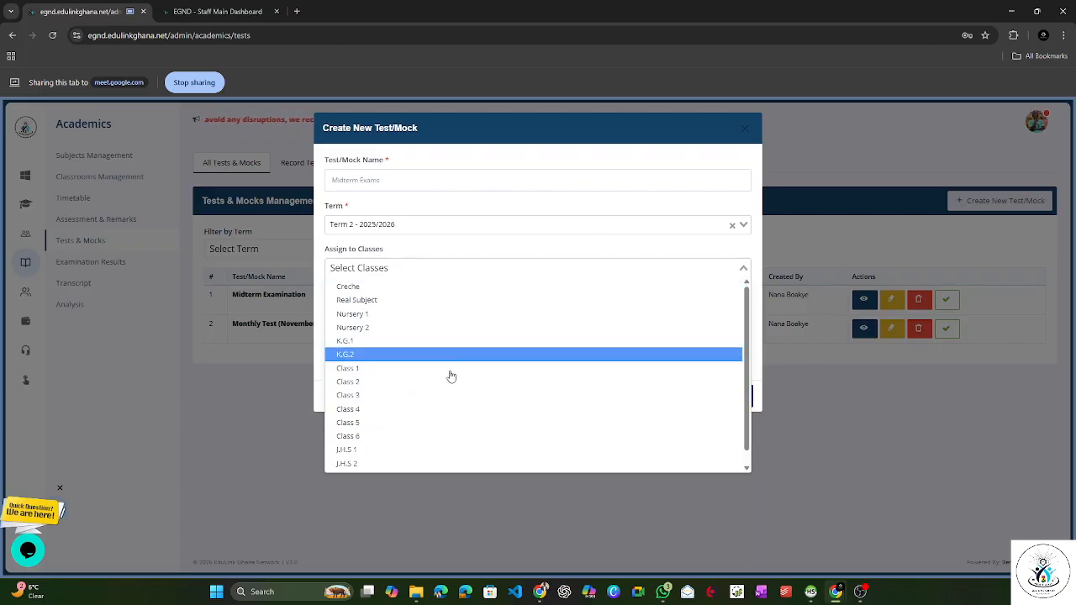
scroll(453, 377, down, 1)
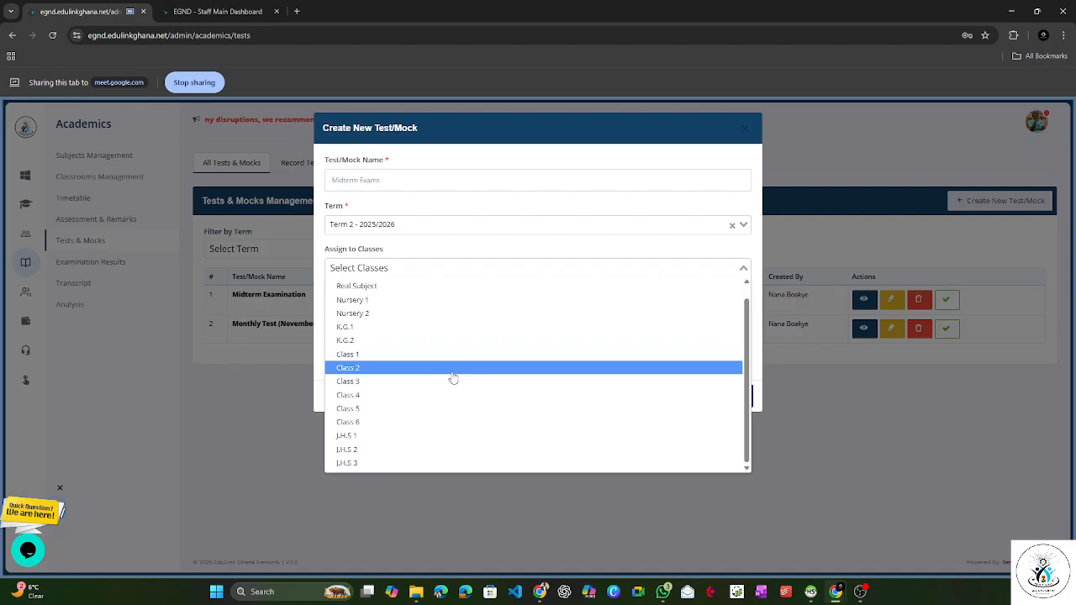
scroll(420, 286, up, 1)
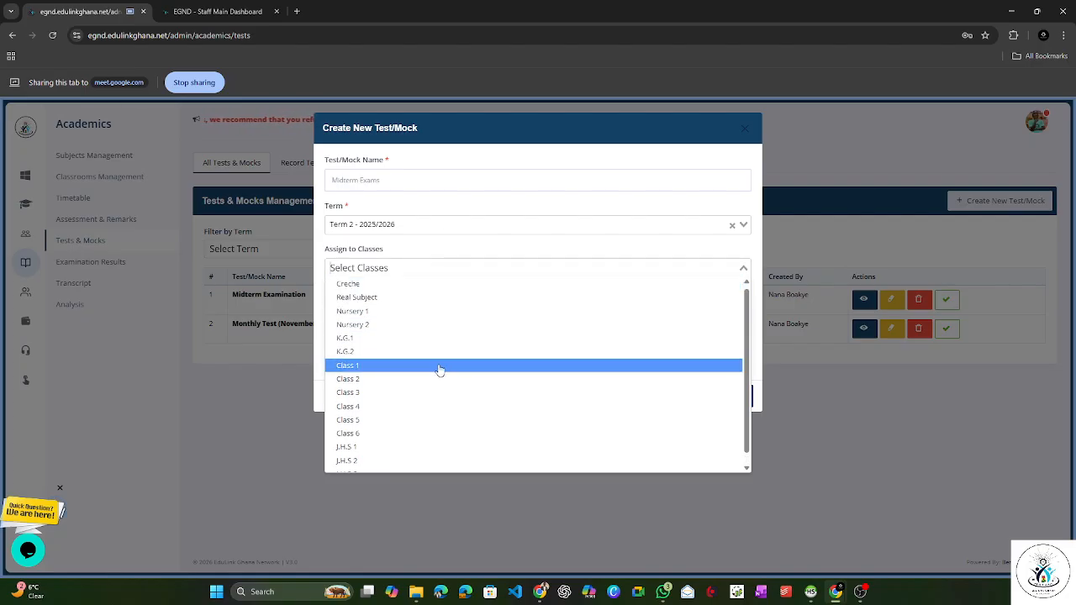
click(435, 367)
click(434, 270)
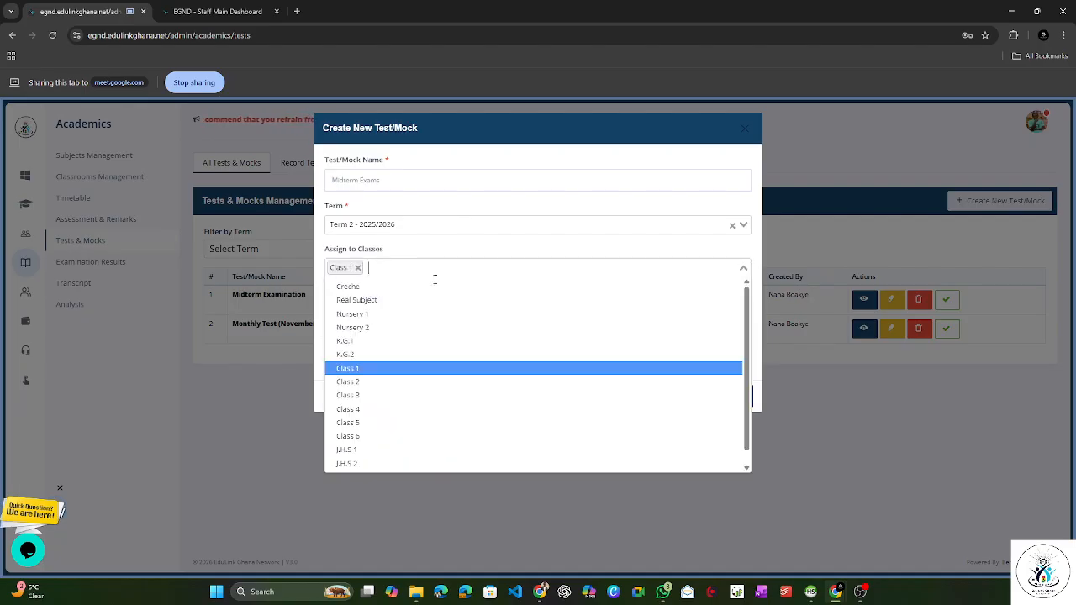
click(413, 385)
click(454, 266)
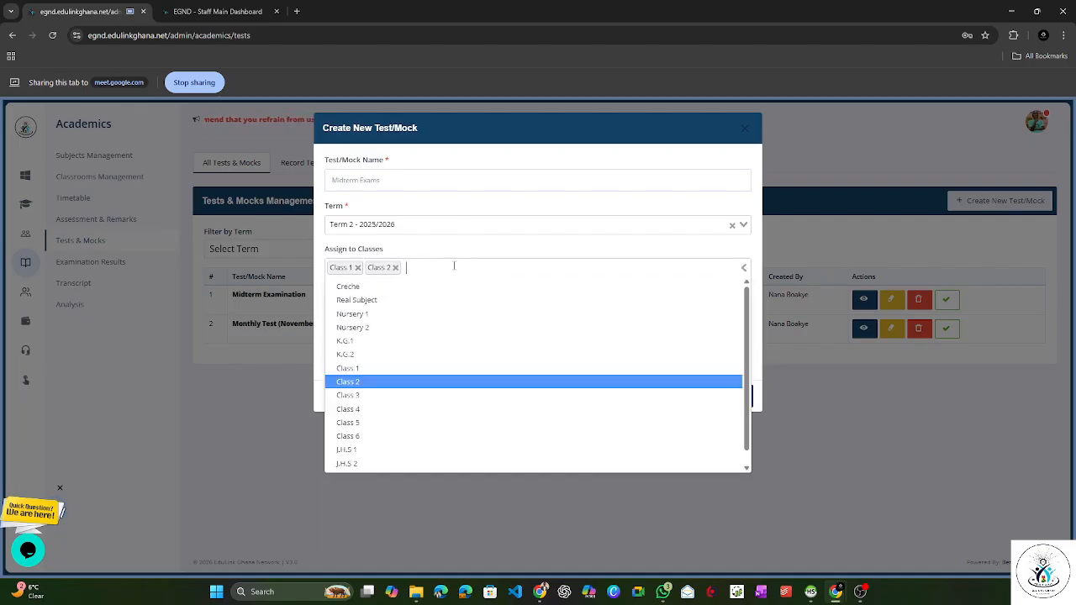
click(401, 392)
click(434, 418)
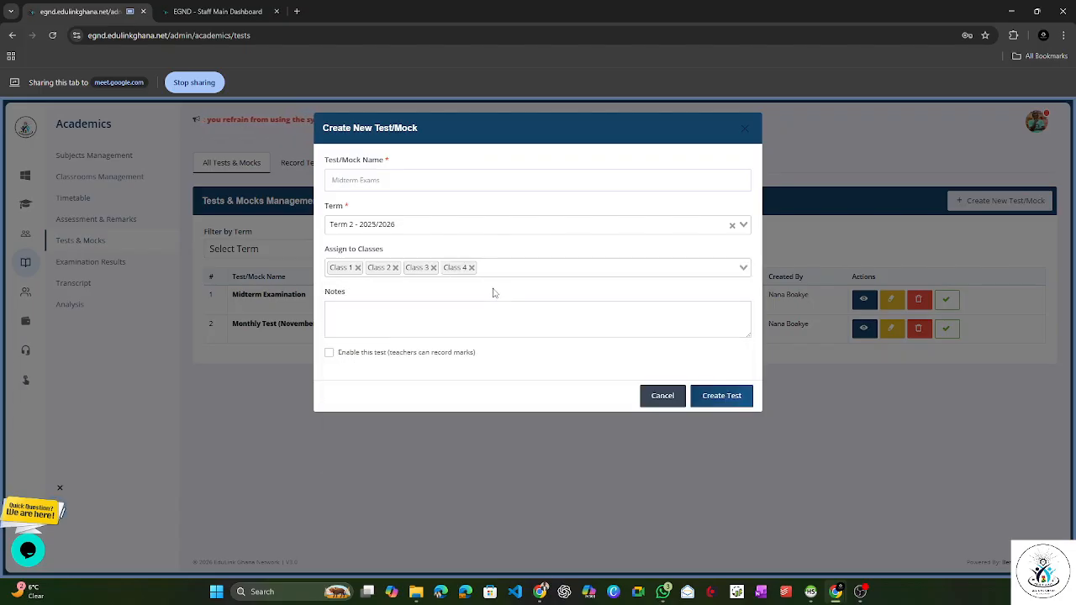
click(509, 268)
click(412, 430)
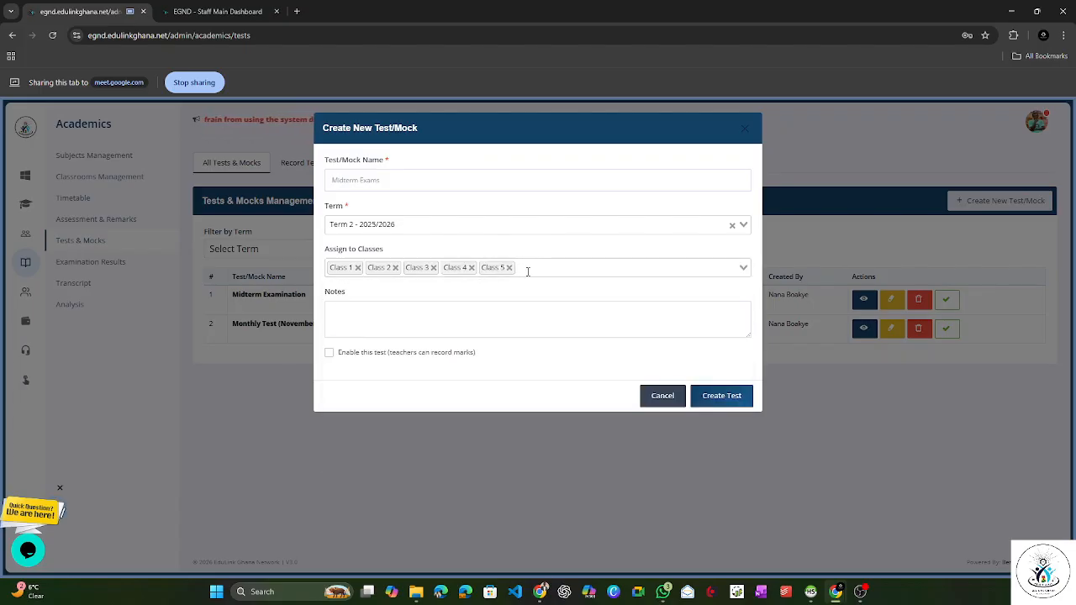
click(529, 269)
click(420, 444)
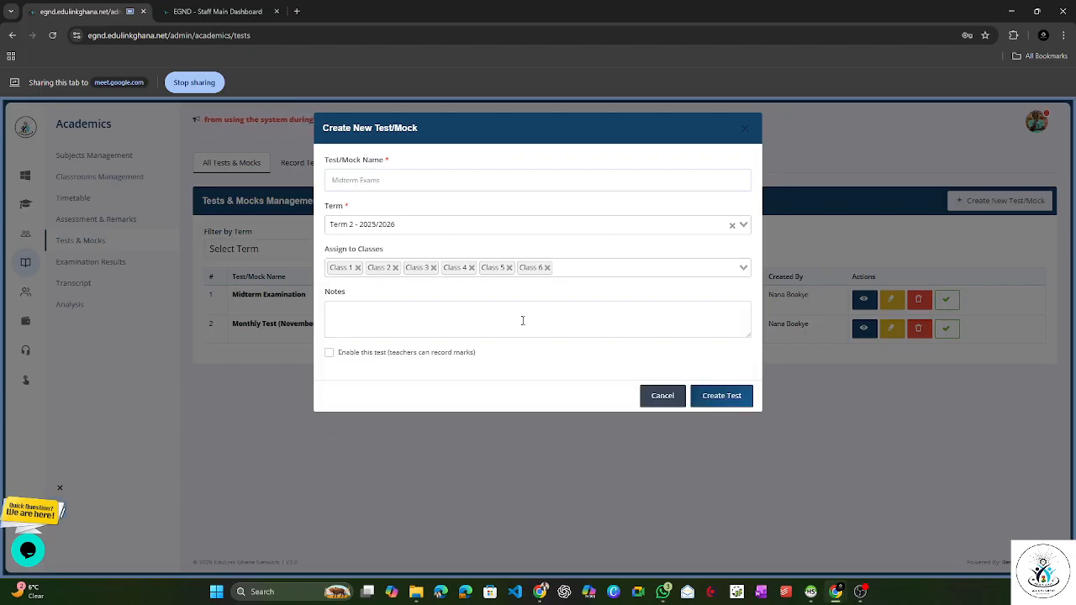
Step: Add J.H.S 1, J.H.S 2 and J.H.S 3 to the classes assigned to the test
click(584, 271)
scroll(522, 395, down, 2)
click(475, 438)
click(603, 271)
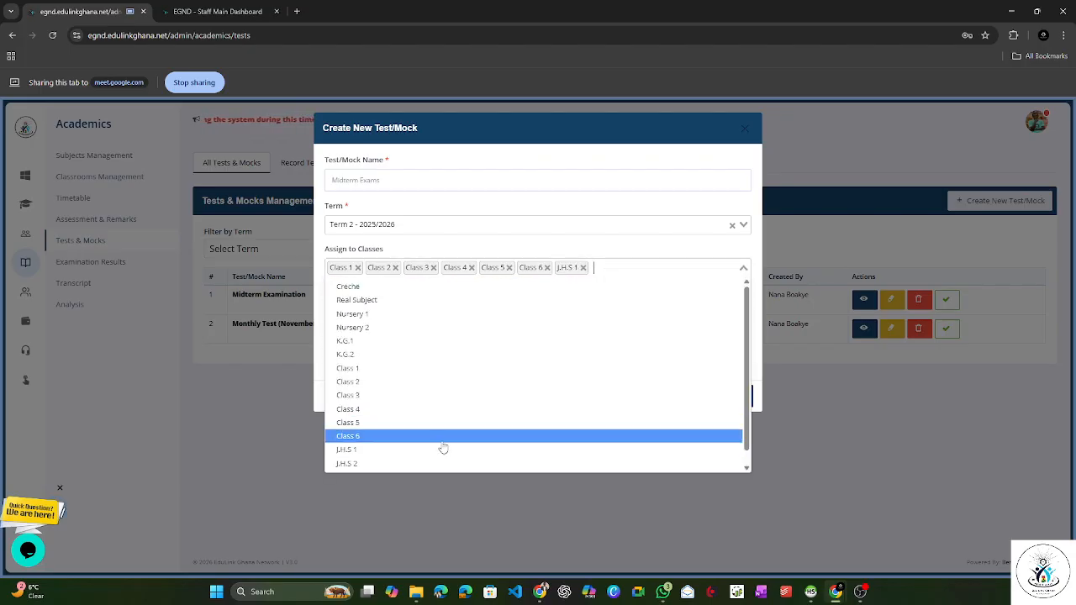
click(436, 454)
click(587, 274)
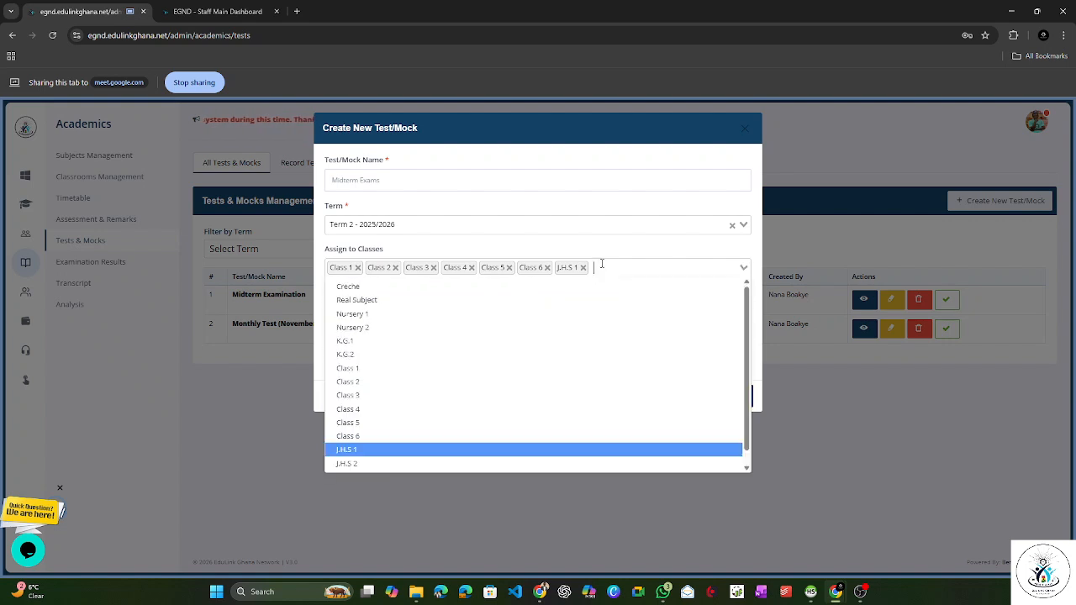
click(458, 461)
click(636, 269)
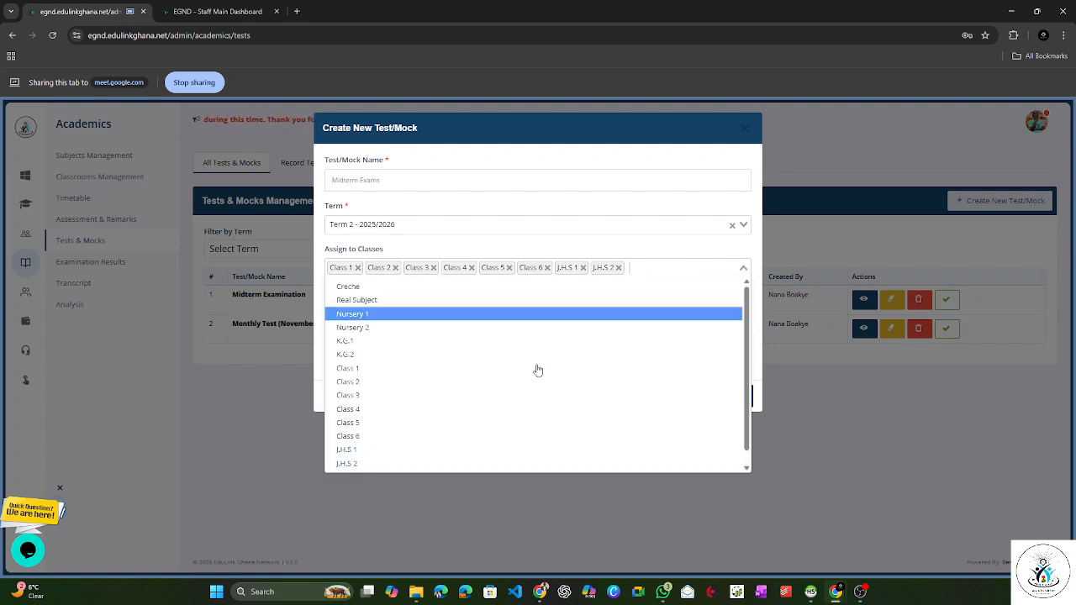
scroll(504, 421, down, 2)
click(463, 462)
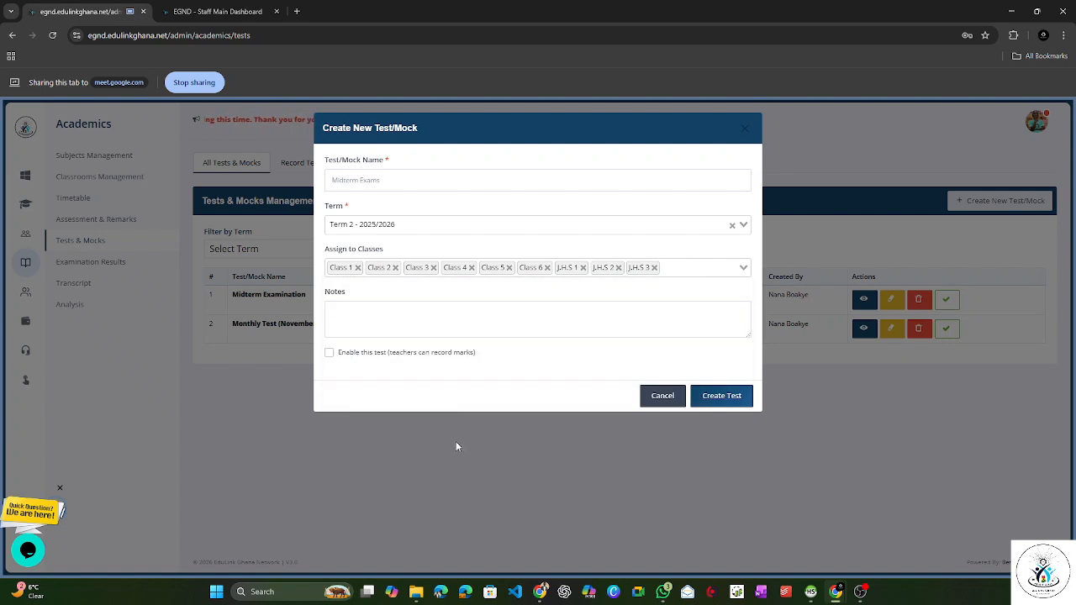
Step: Create the test with empty notes and mark recording by teachers left disabled
click(429, 330)
click(329, 354)
click(460, 368)
click(717, 396)
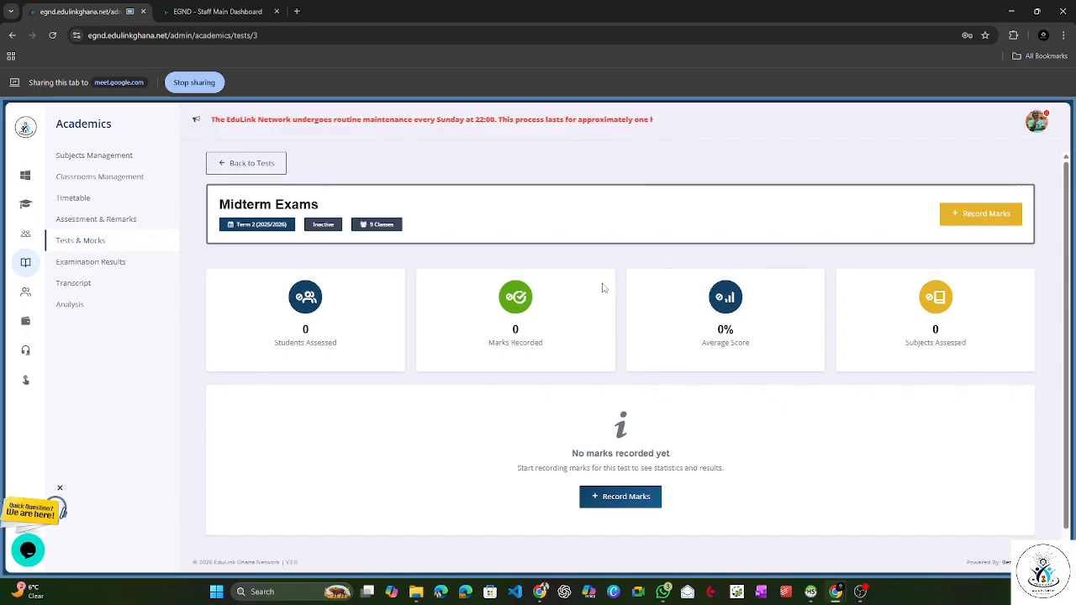
Step: Return to the tests list and check the name, classes and status of the new Midterm Exams entry
click(264, 166)
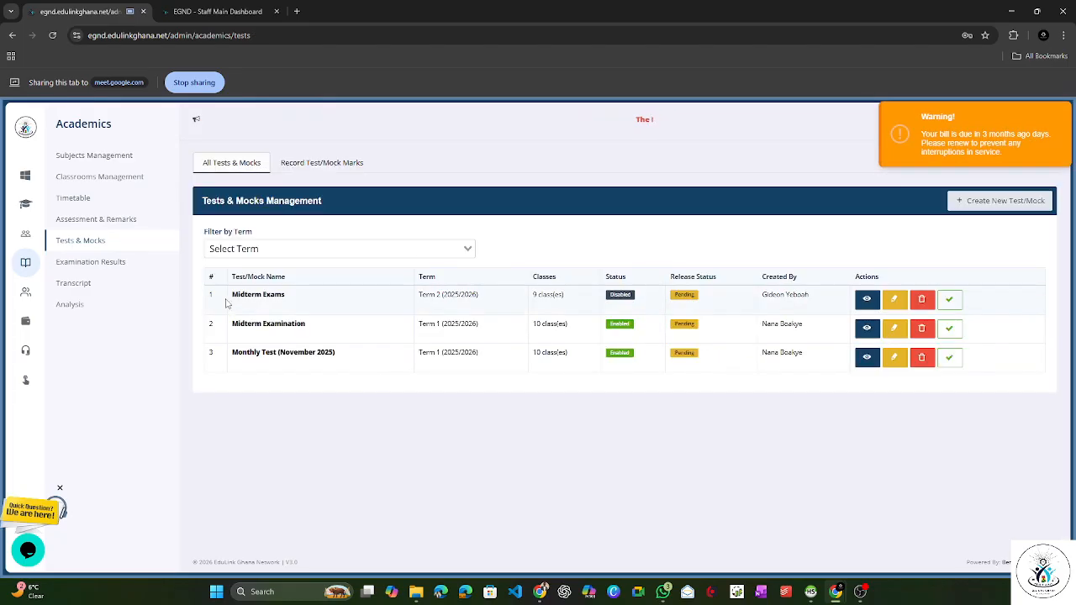
drag(233, 296, 283, 296)
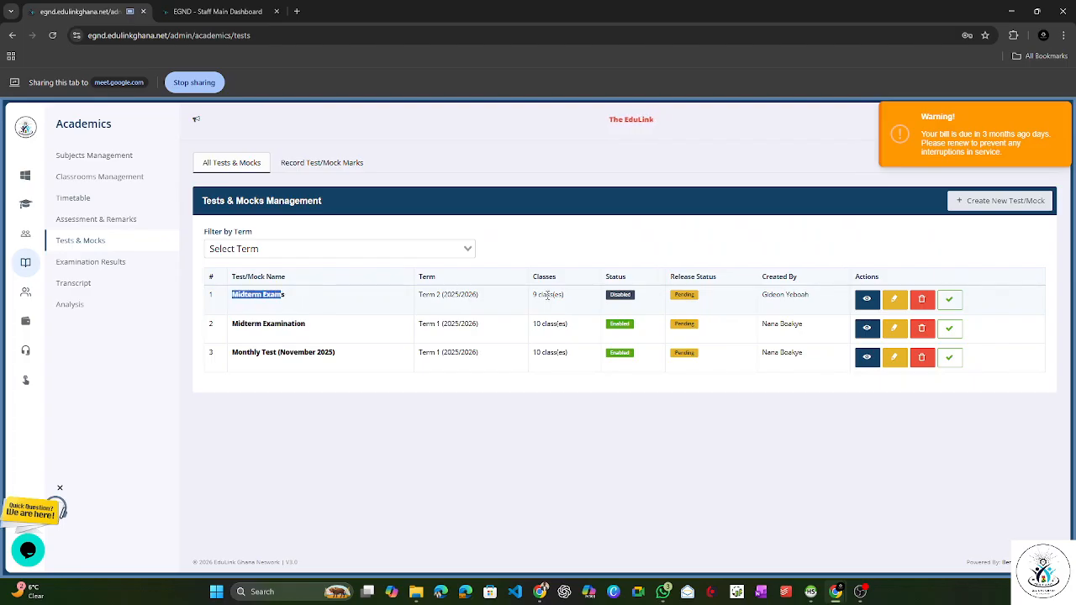
drag(532, 296, 580, 301)
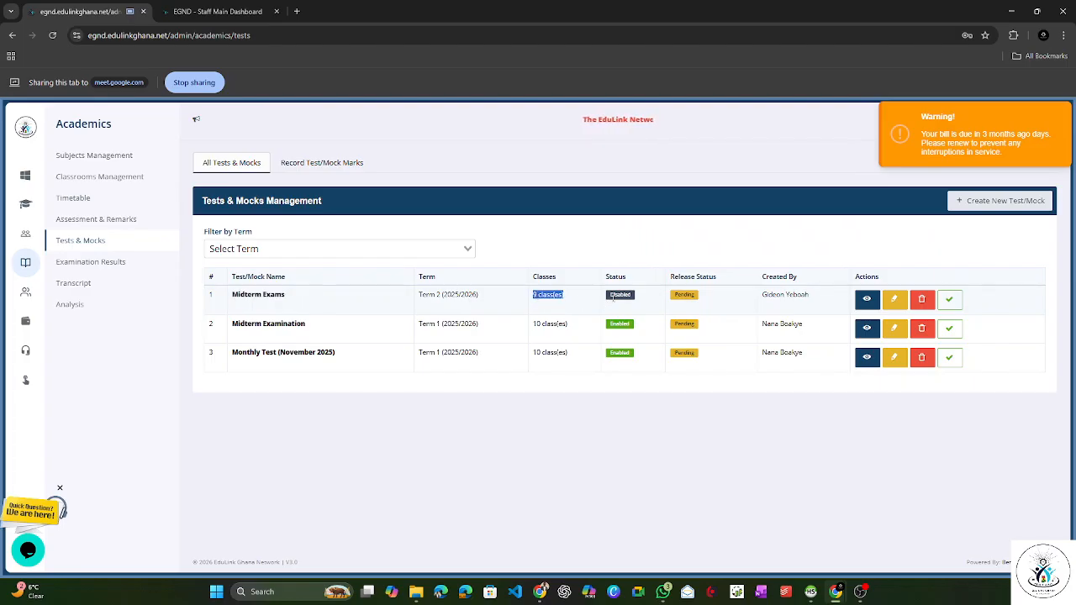
click(614, 298)
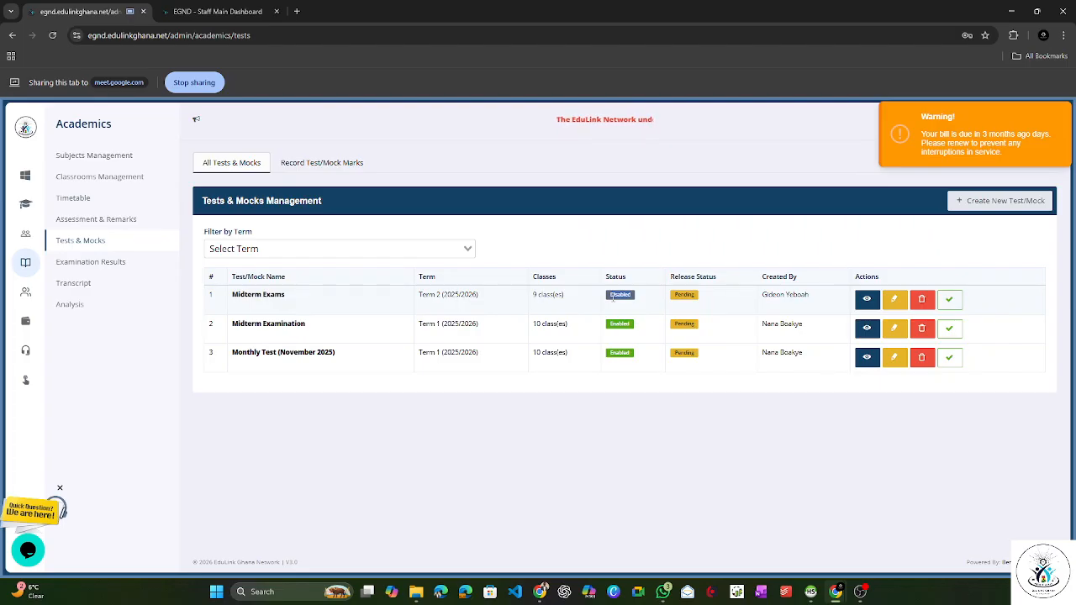
click(614, 297)
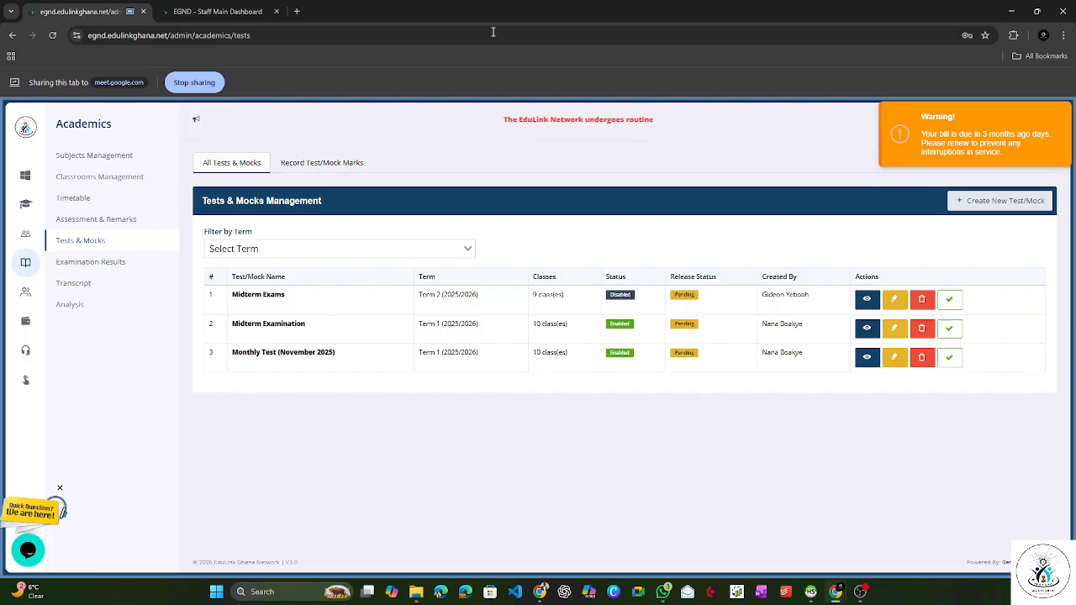
Step: Switch the screen share to the staff portal tab and open its Tests & Mocks page under Academics
click(214, 10)
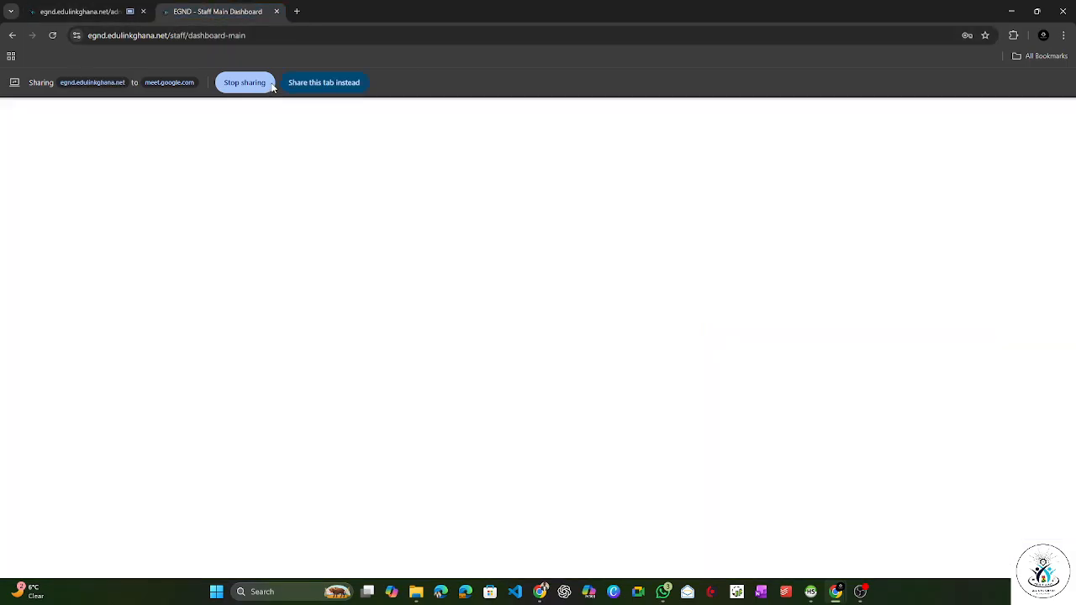
click(331, 88)
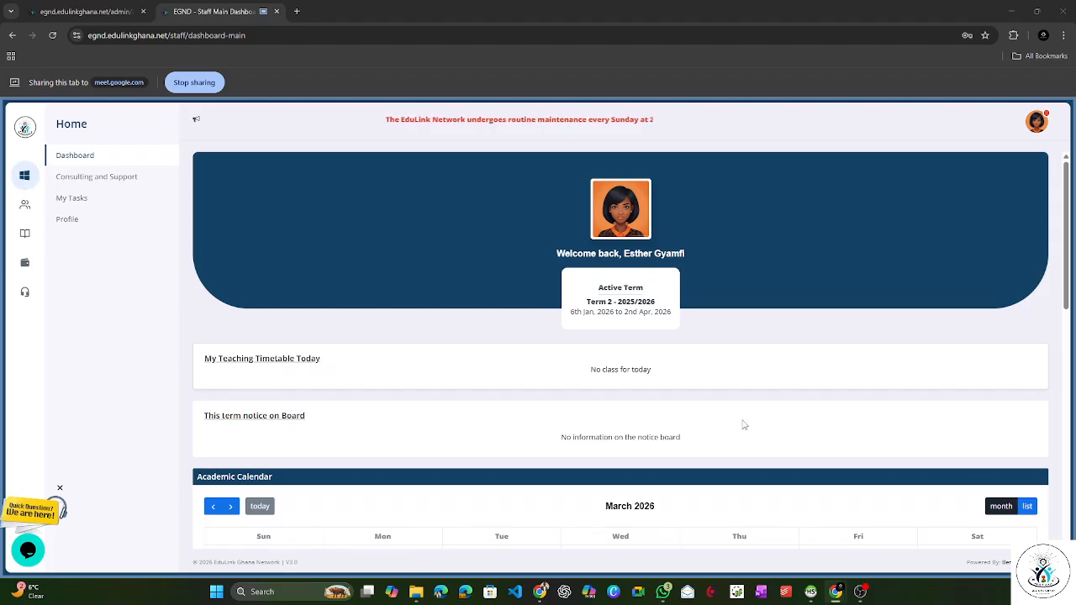
click(25, 240)
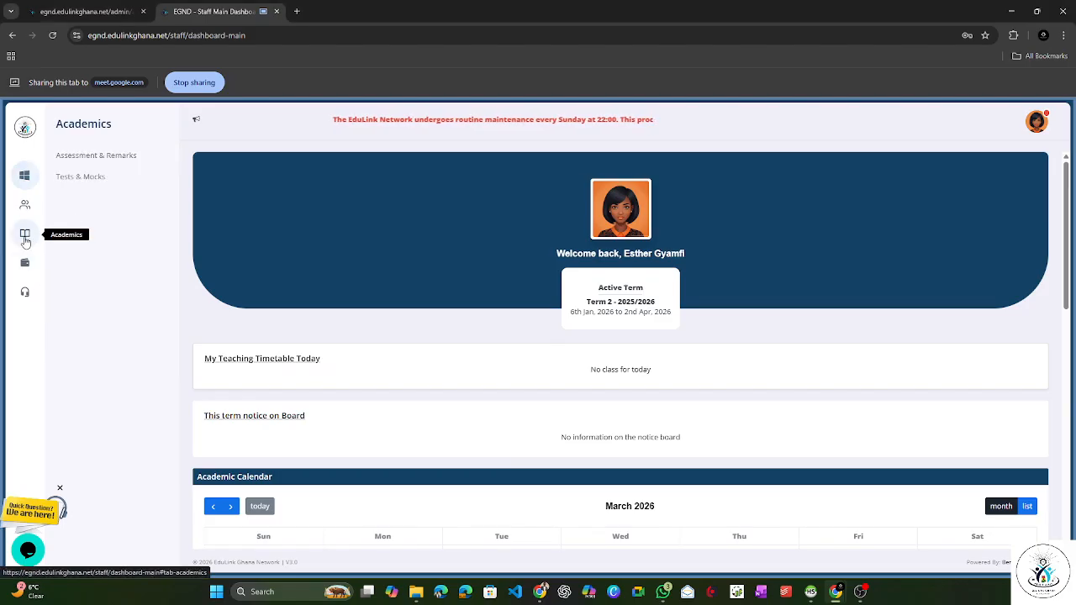
click(95, 185)
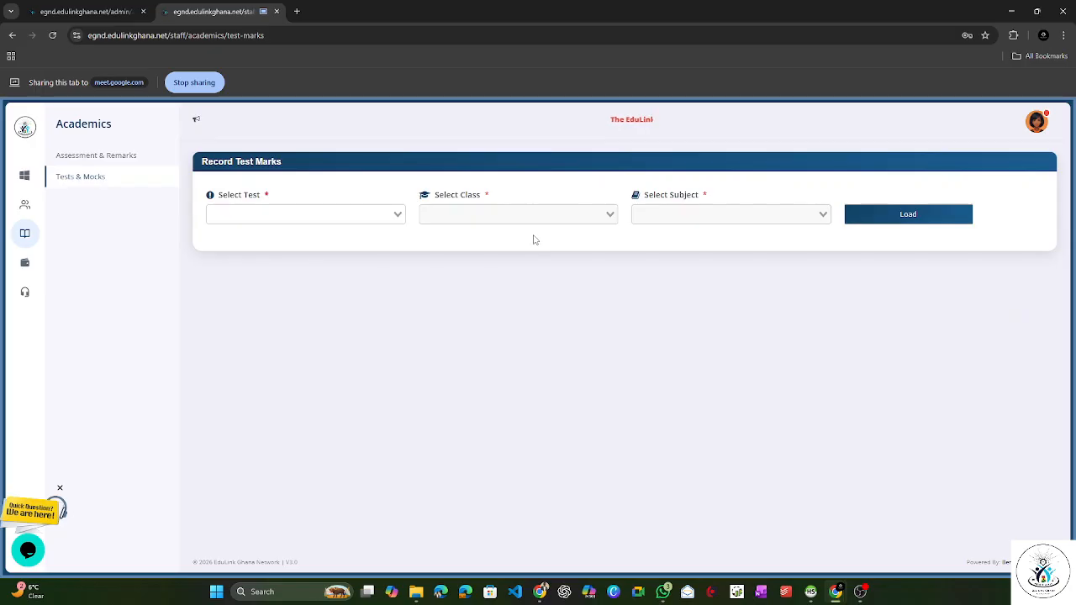
Step: Check which tests are offered to staff for recording marks
click(276, 213)
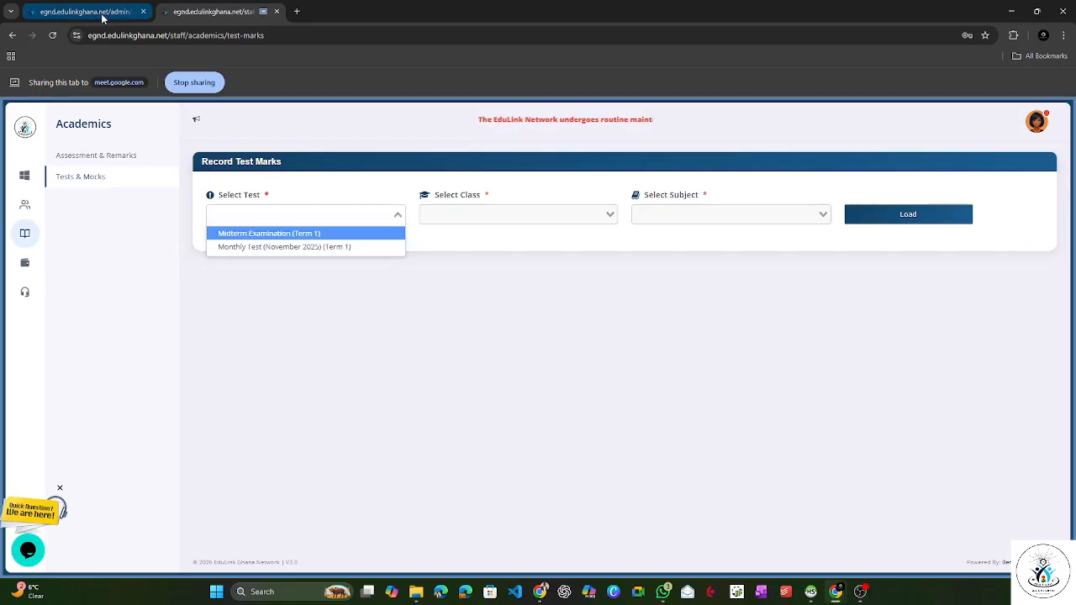
mouse_move(102, 17)
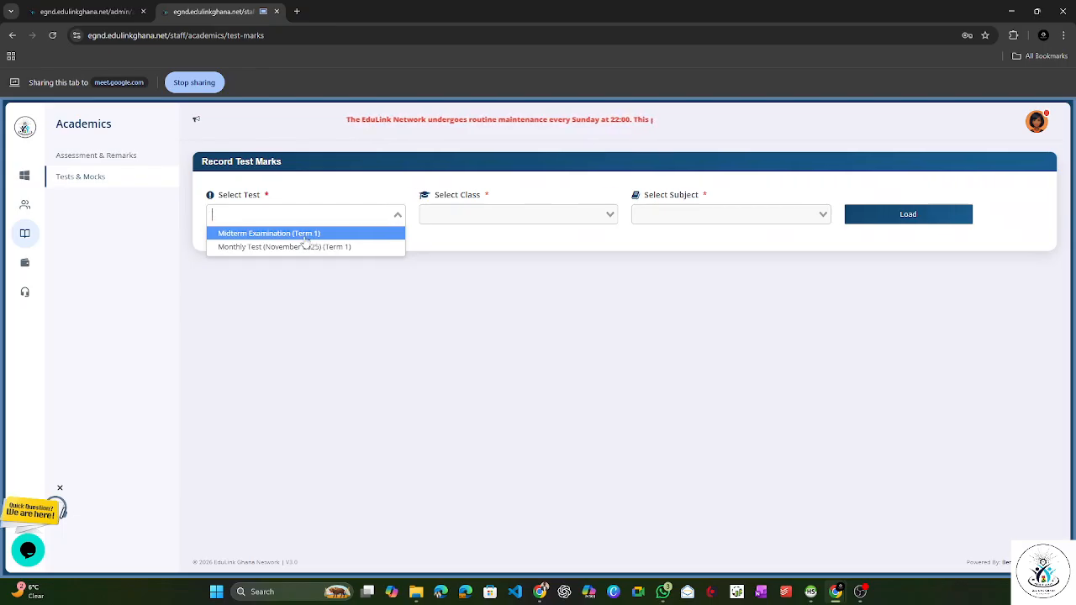
key(Down)
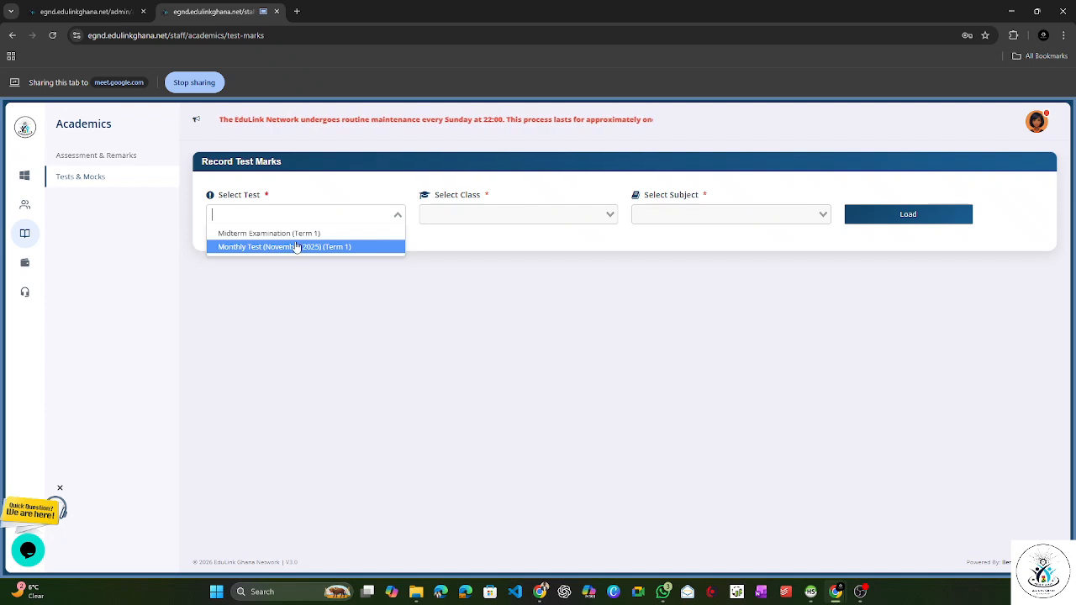
Step: Switch the screen share to the admin portal tab and enable the Term 2 Midterm Exams test so teachers can record marks
click(92, 12)
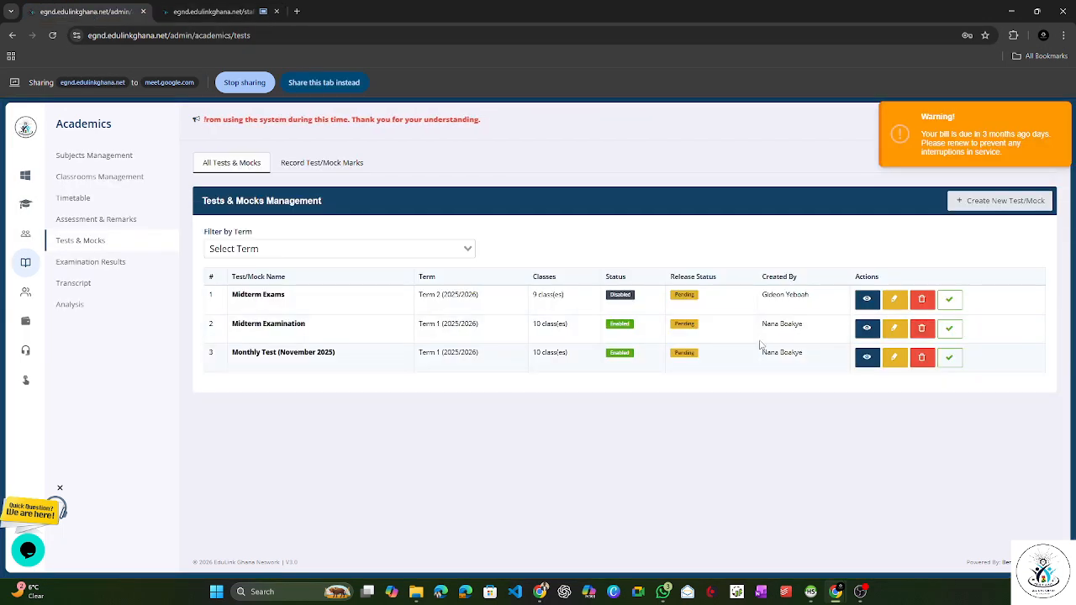
click(315, 82)
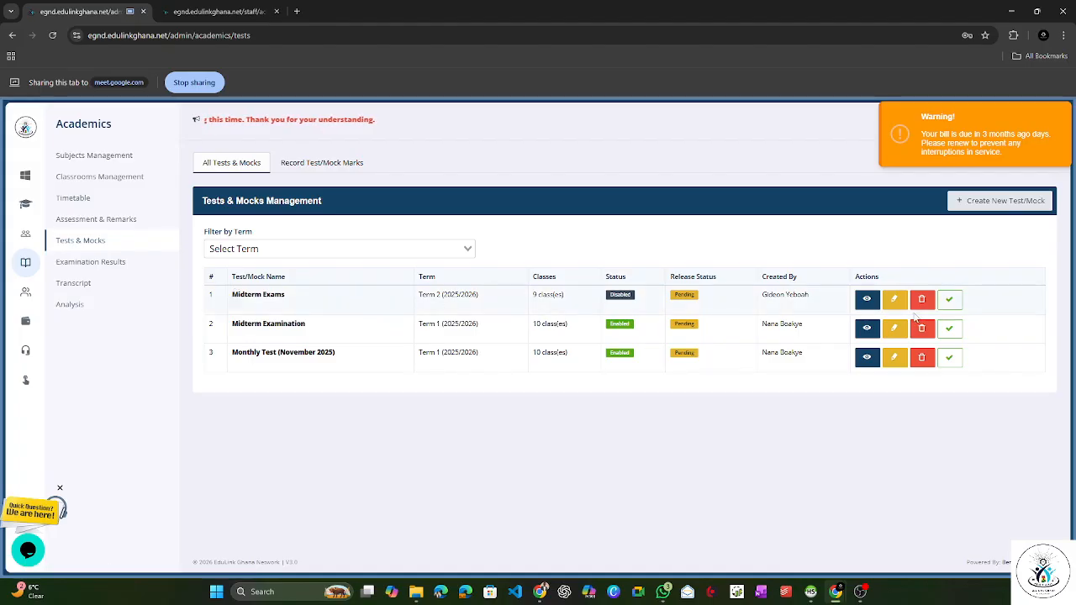
click(894, 301)
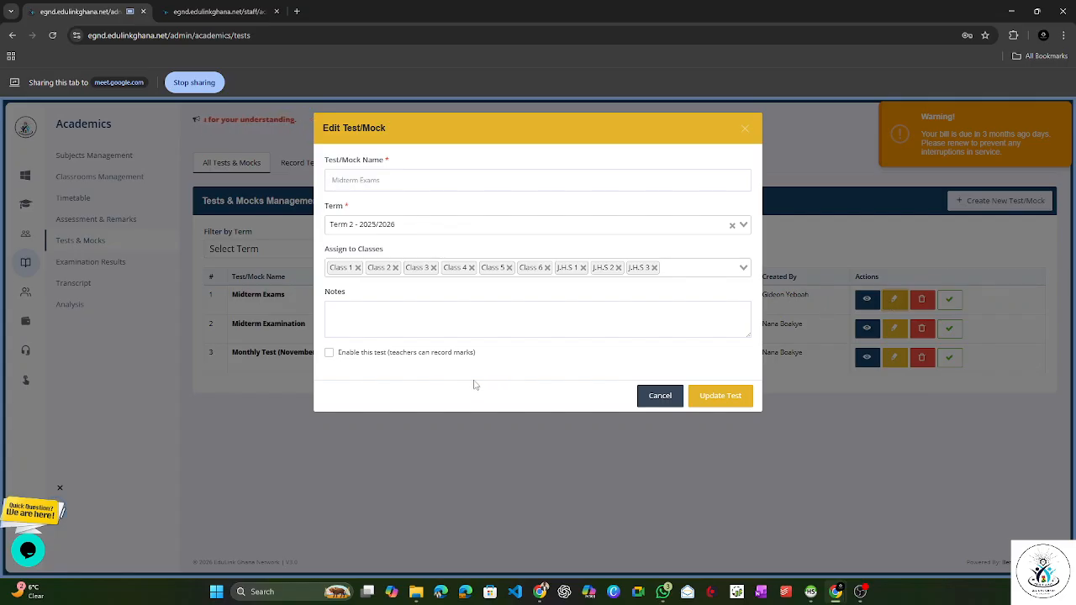
click(329, 353)
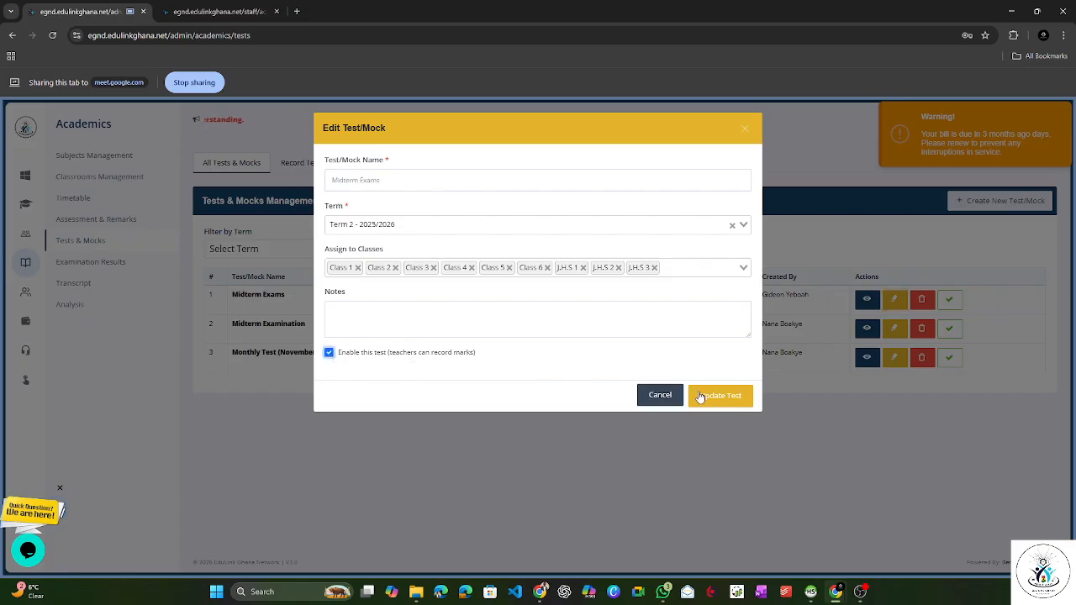
click(725, 403)
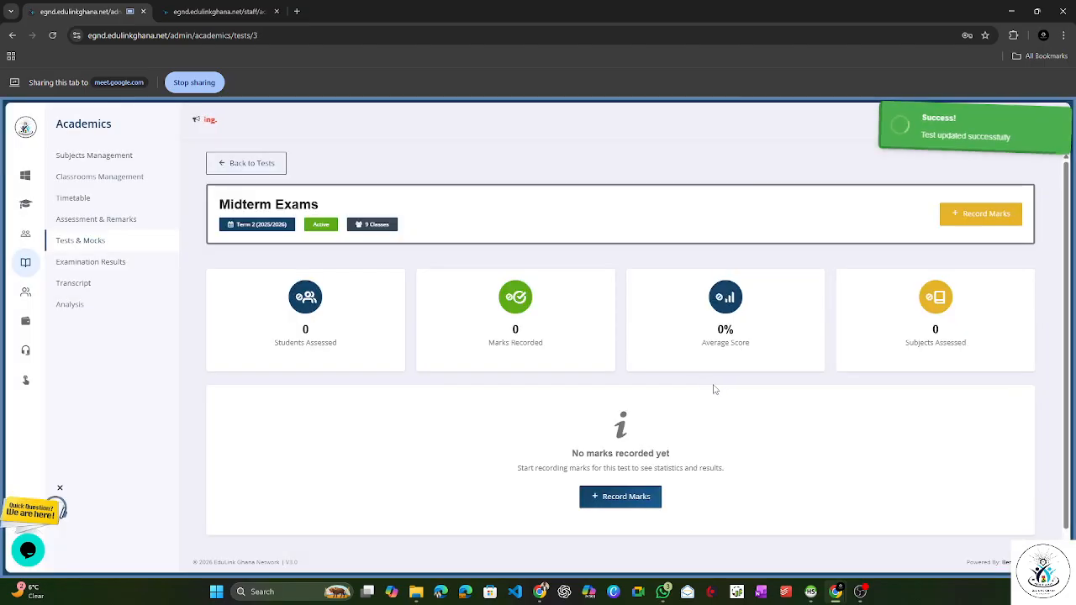
click(252, 168)
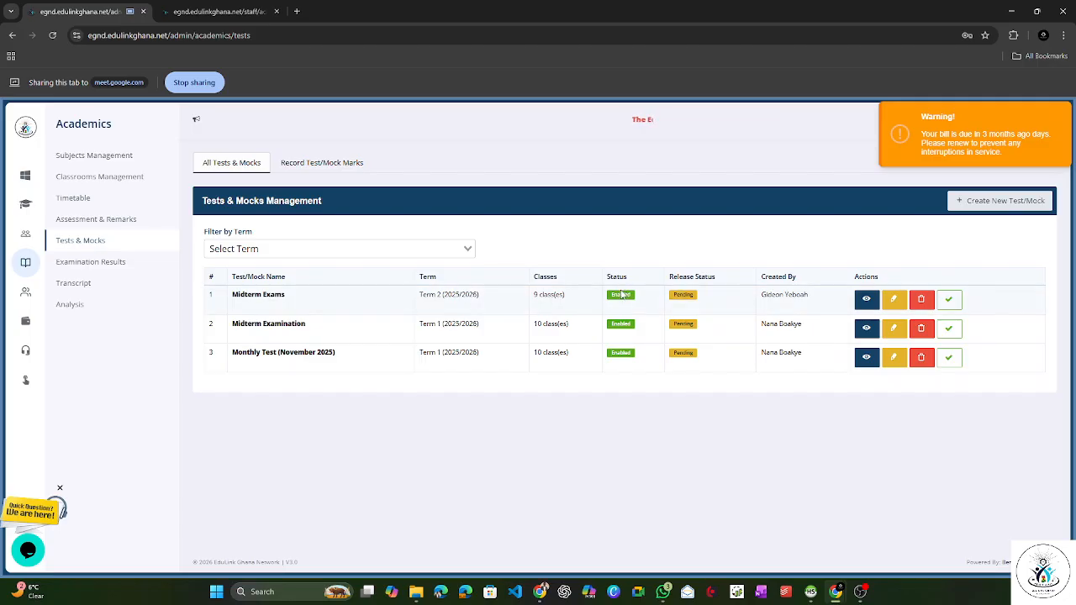
double_click(638, 297)
Step: Share the staff portal tab again, reload its test marks page and choose the Midterm Exams (Term 2) test
click(218, 11)
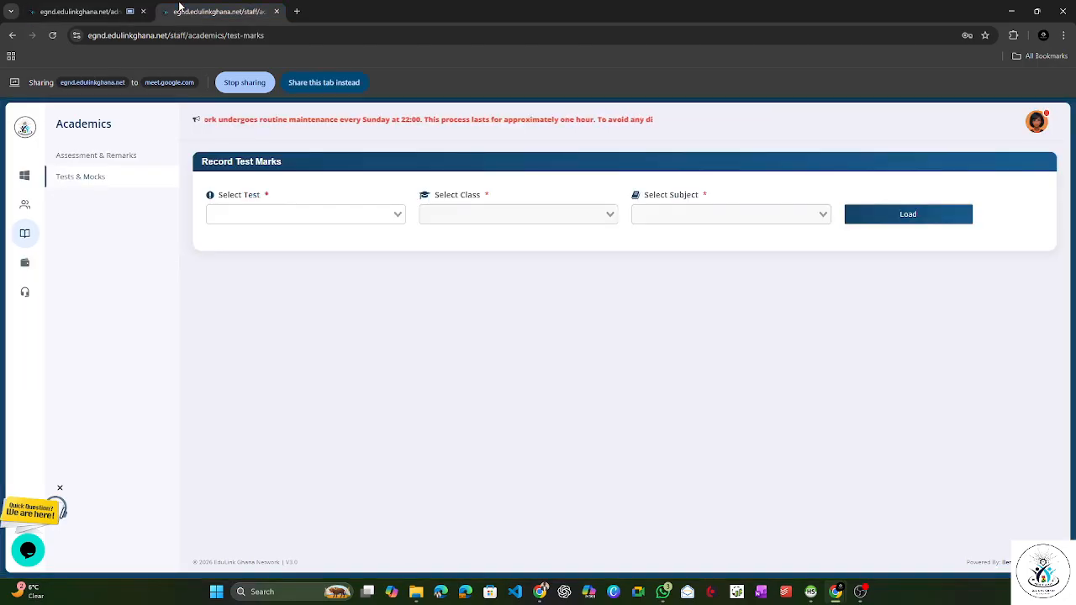
click(336, 74)
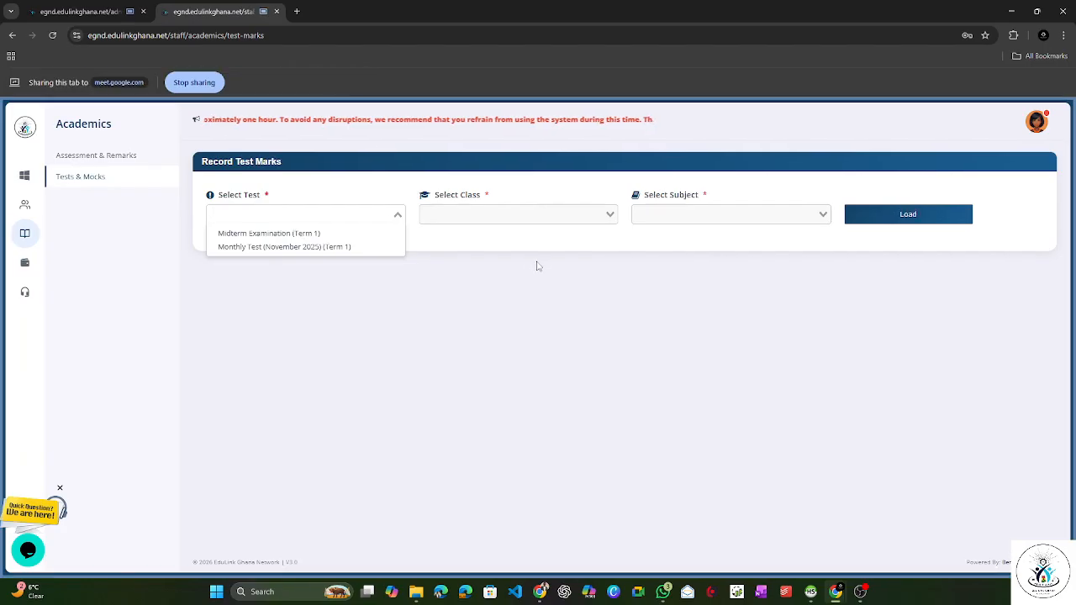
click(560, 268)
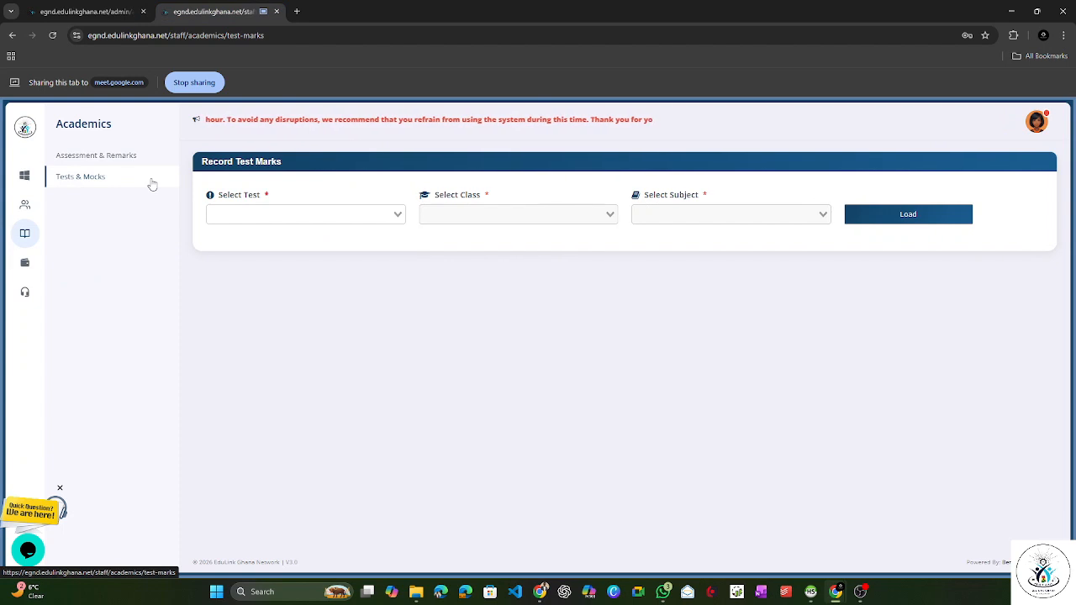
click(52, 35)
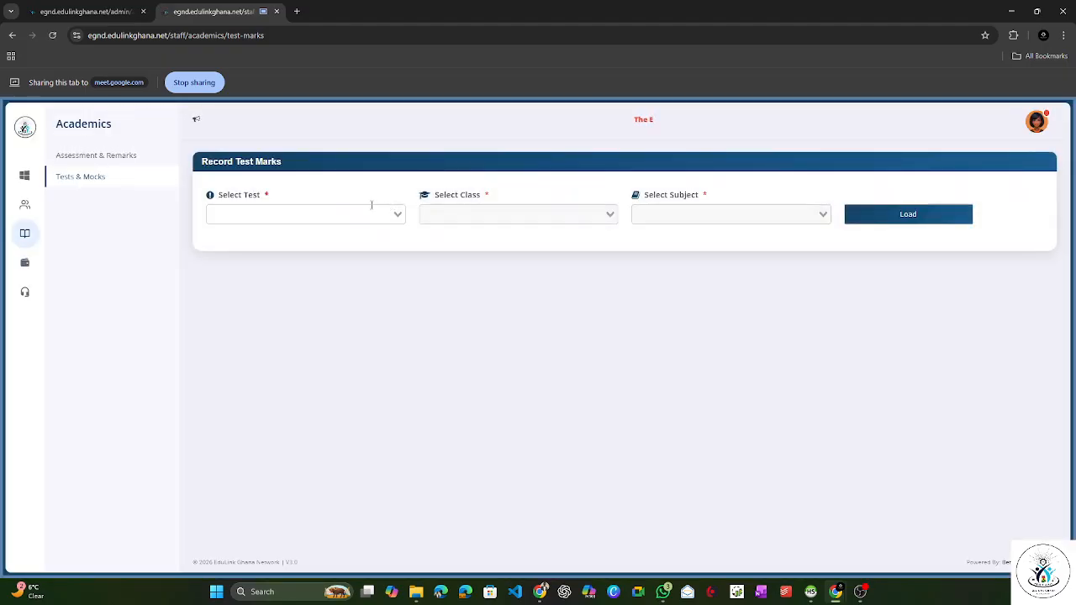
click(368, 214)
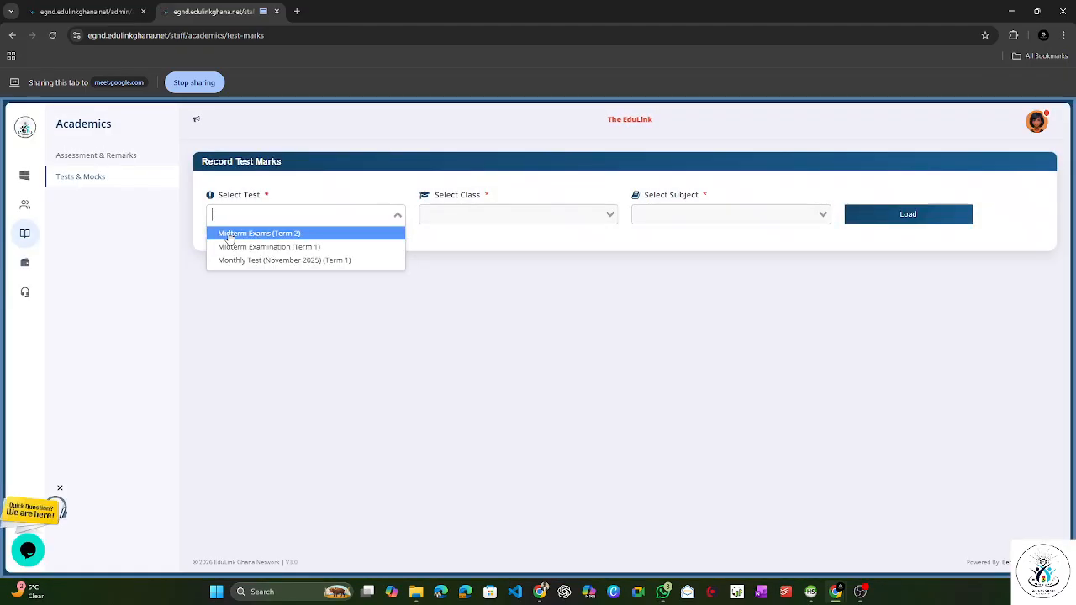
click(271, 235)
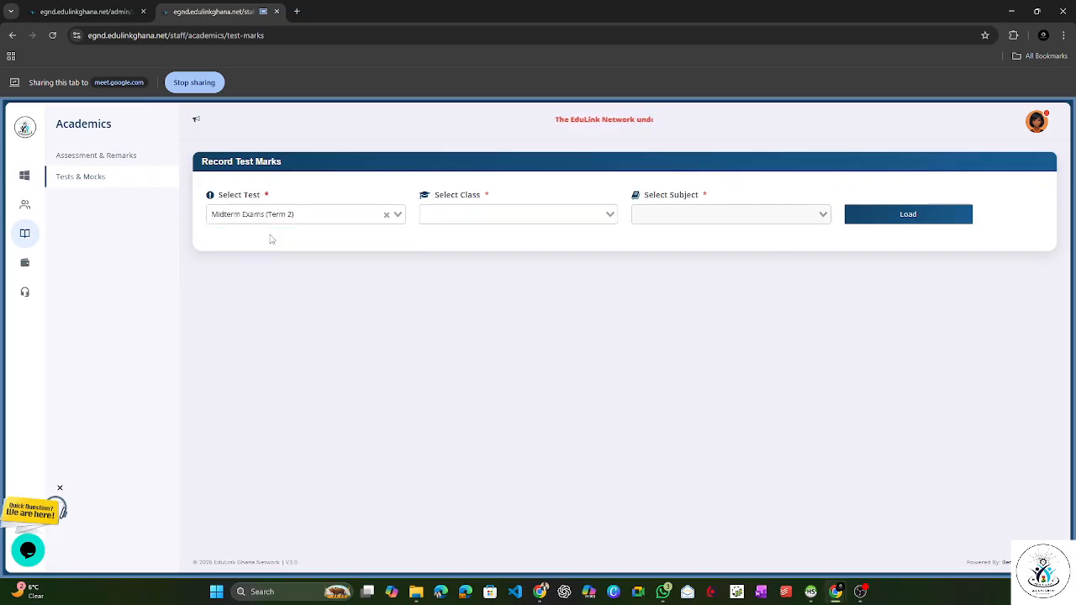
Step: Compare the subjects offered for Class 2 and for J.H.S 1 A in the Midterm Exams test
click(468, 213)
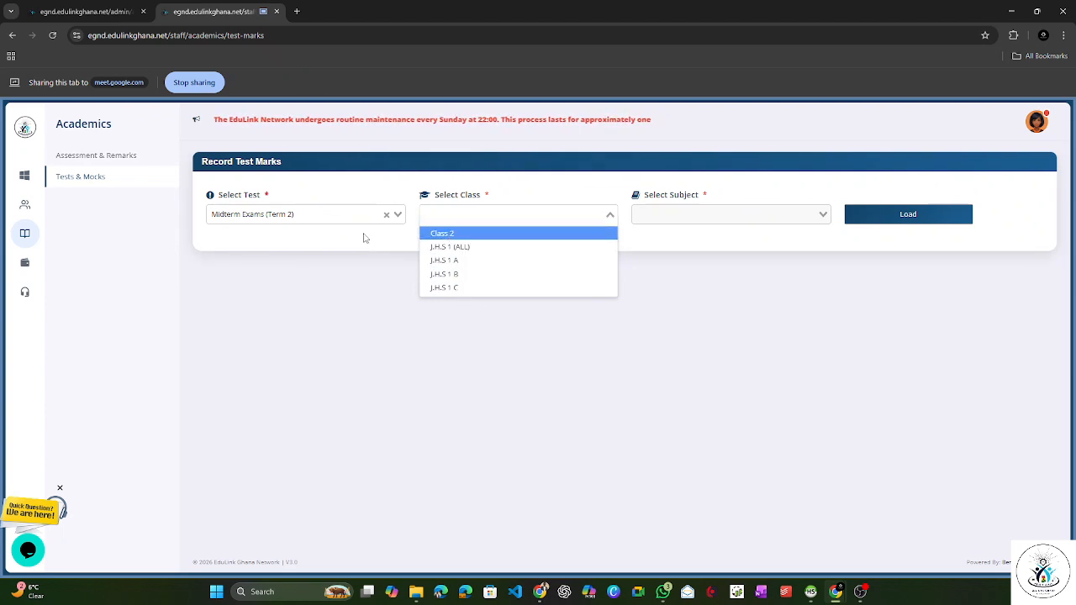
click(473, 236)
click(675, 220)
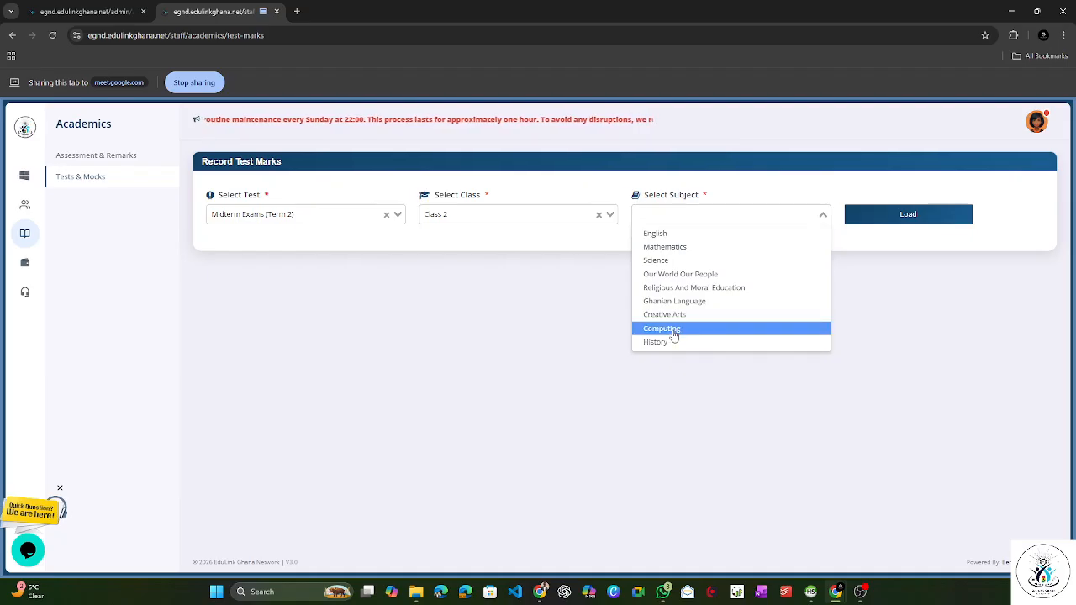
click(507, 217)
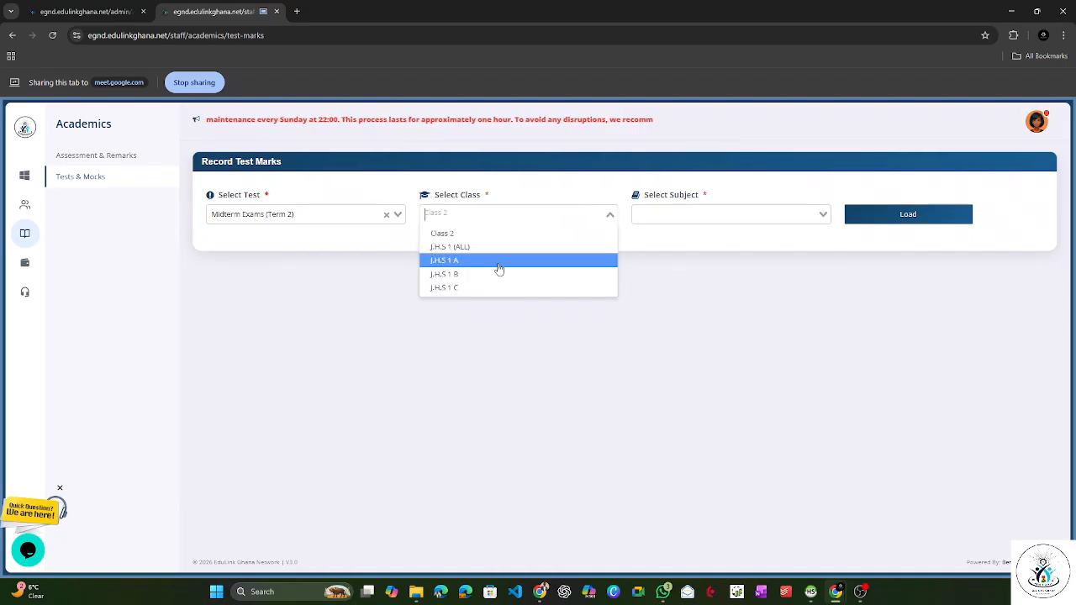
click(496, 261)
click(688, 222)
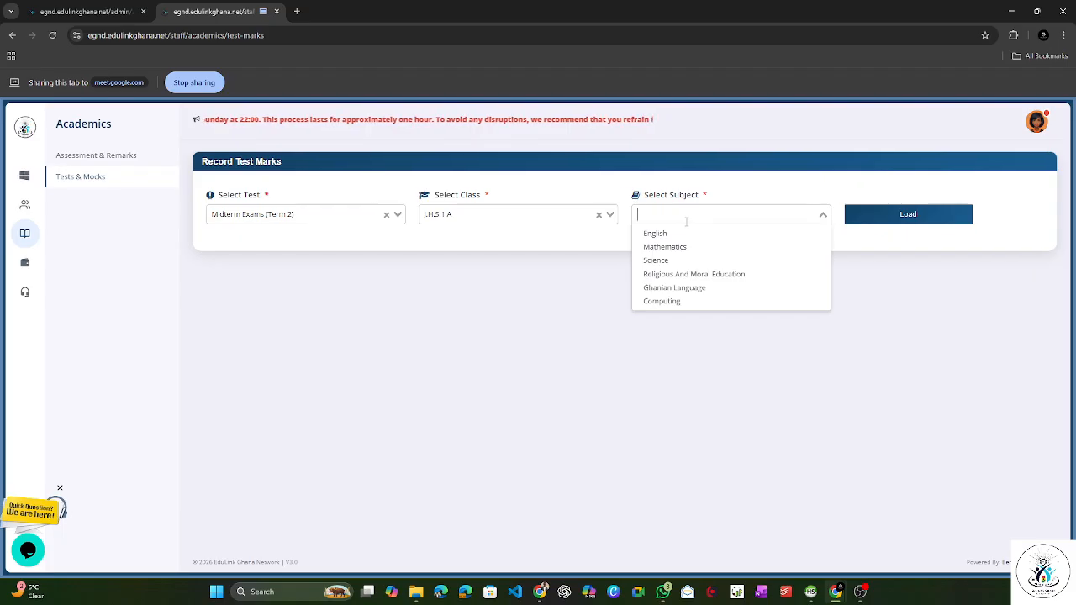
key(alt+Tab)
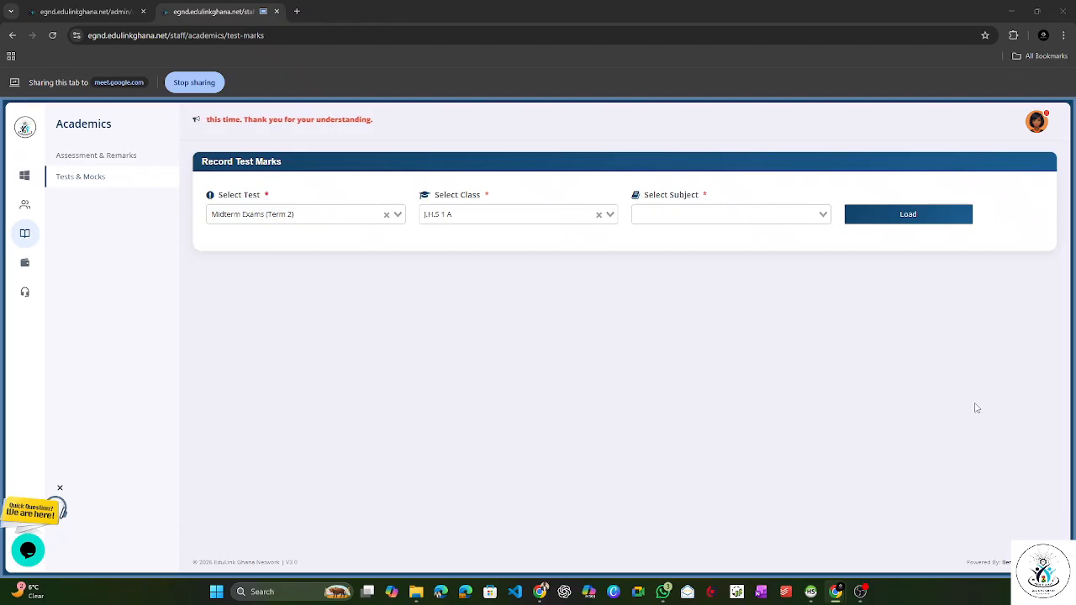
click(491, 217)
click(691, 221)
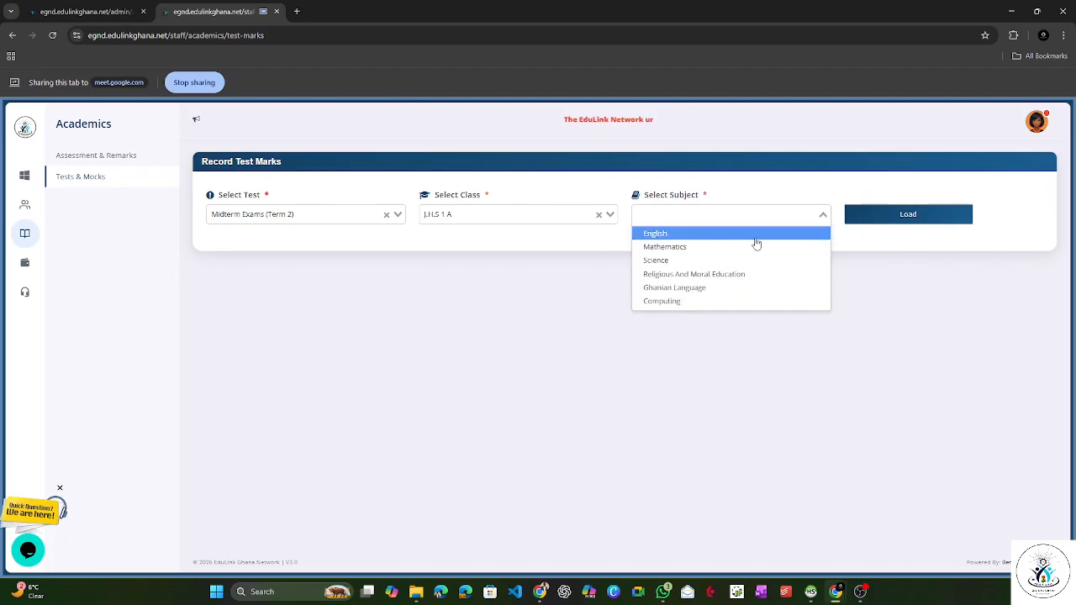
Step: Load the Midterm Exams mark sheet for Class 2 English
click(522, 217)
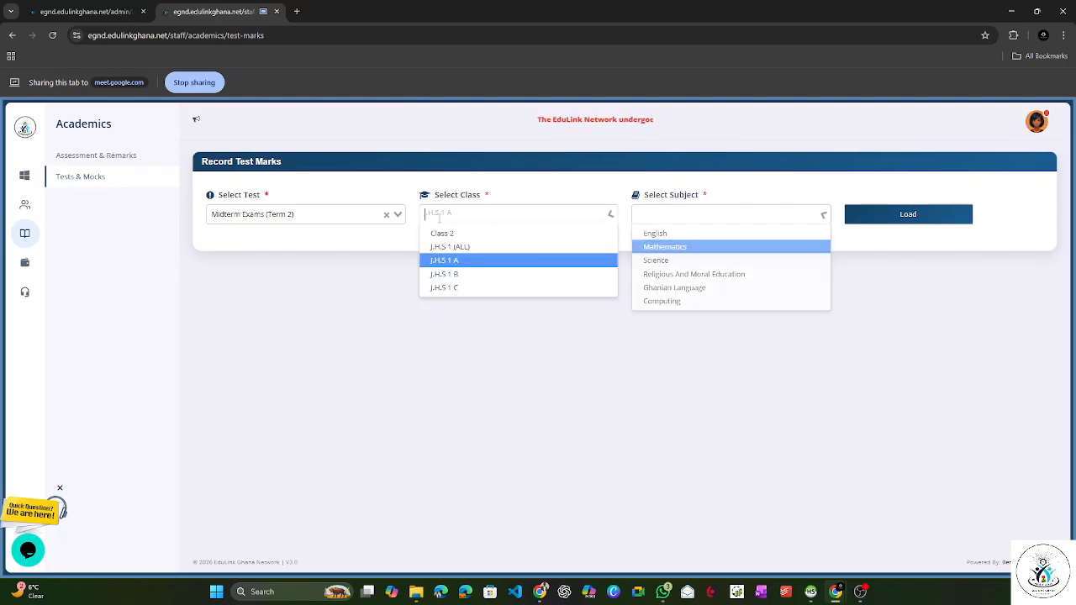
click(483, 235)
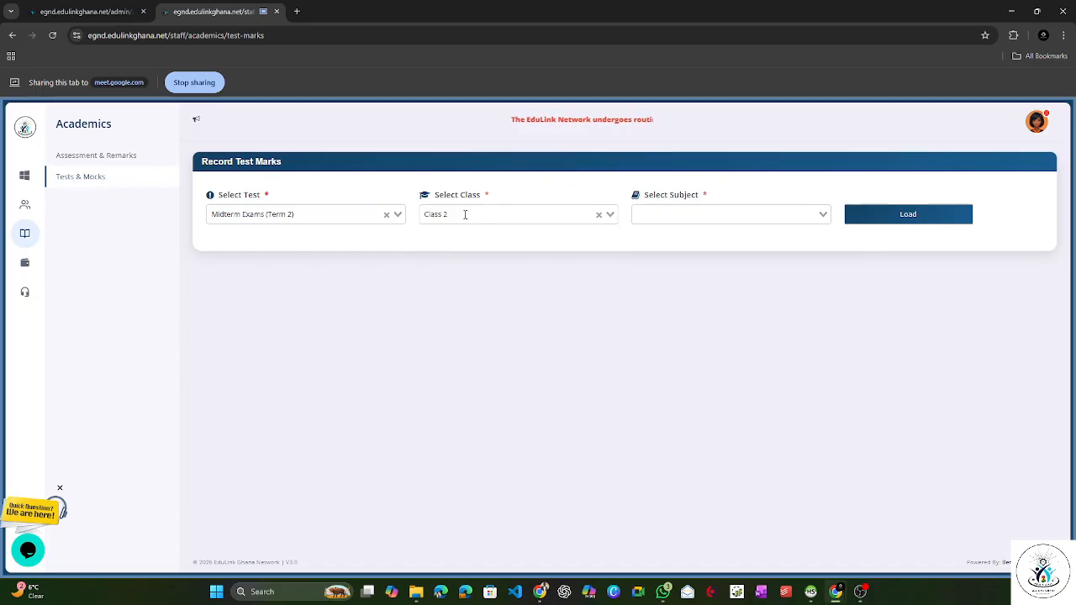
click(730, 212)
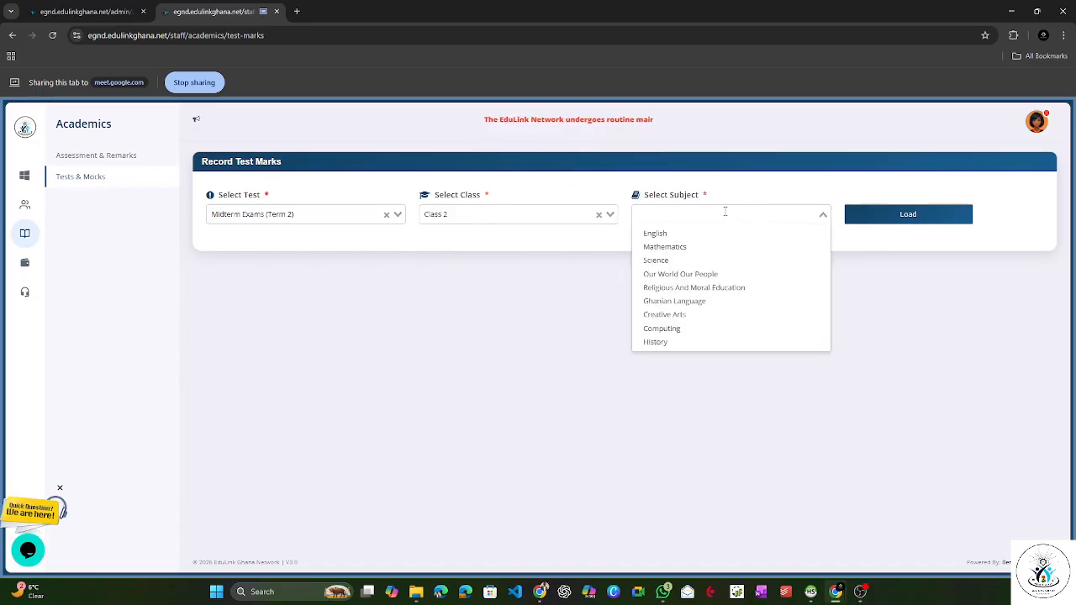
click(675, 236)
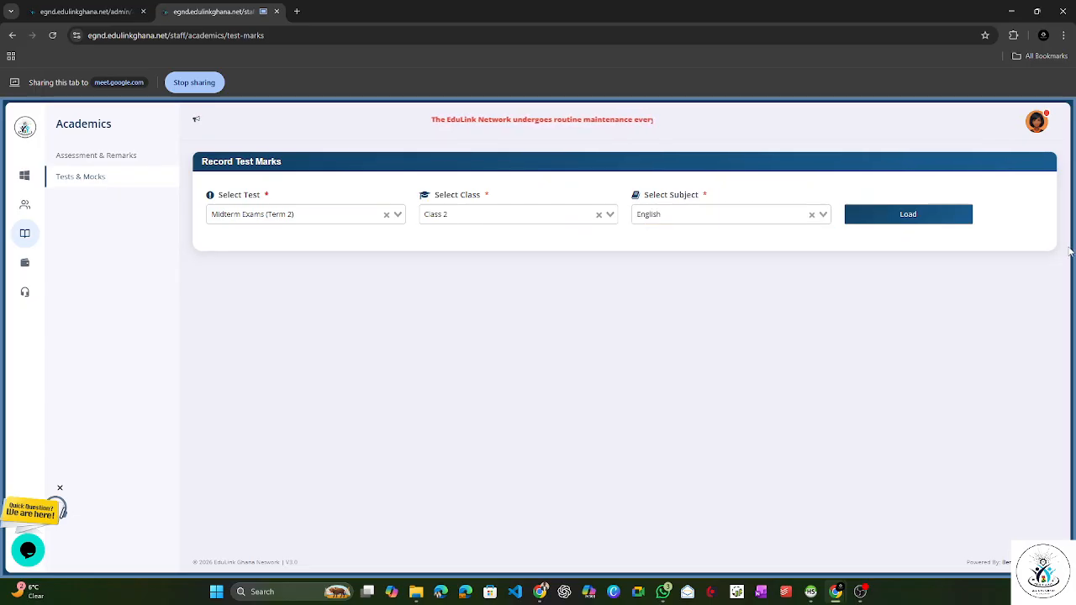
click(883, 219)
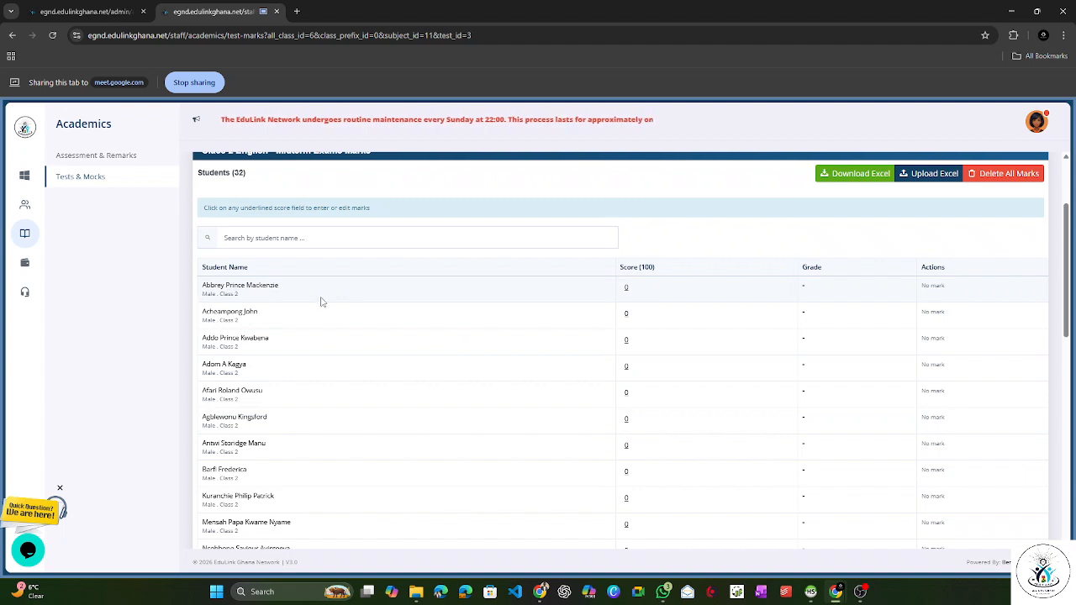
Step: Record and save a score of 80 for the first student on the Class 2 English mark sheet
click(626, 289)
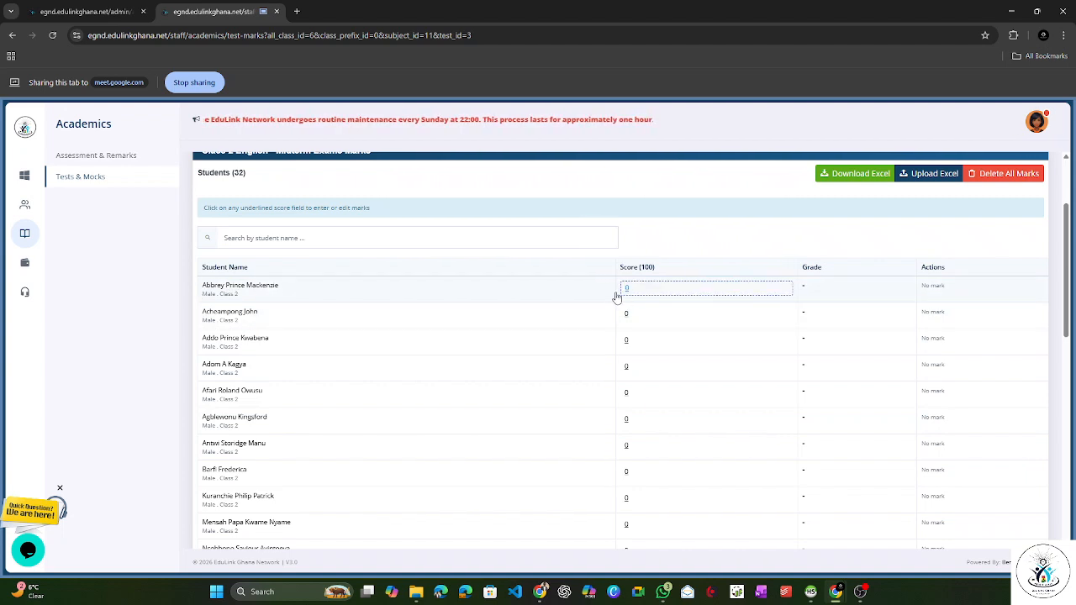
click(625, 288)
drag(635, 298, 493, 303)
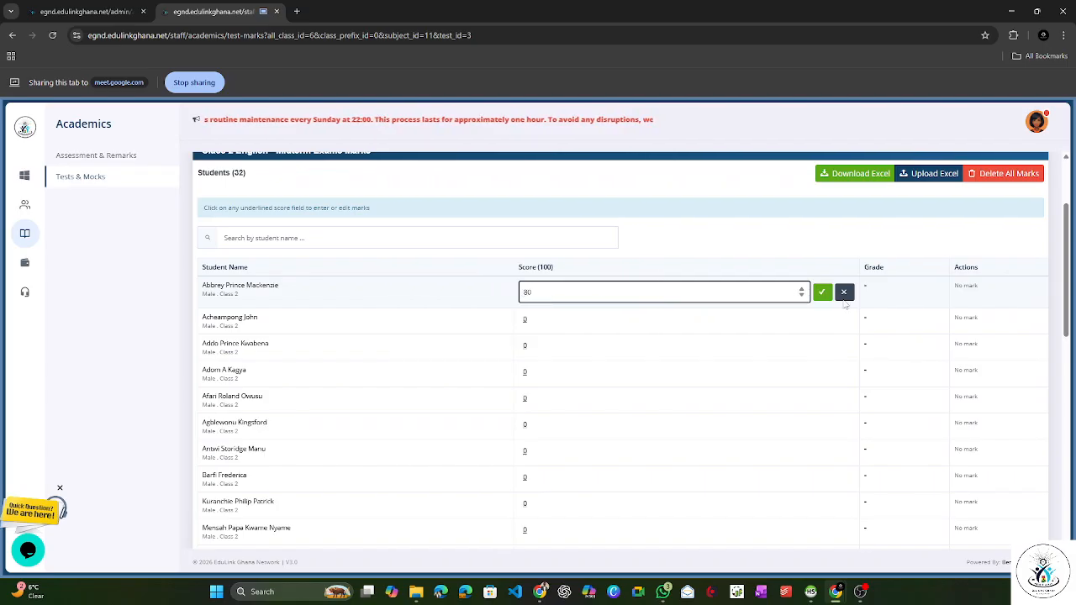
click(822, 292)
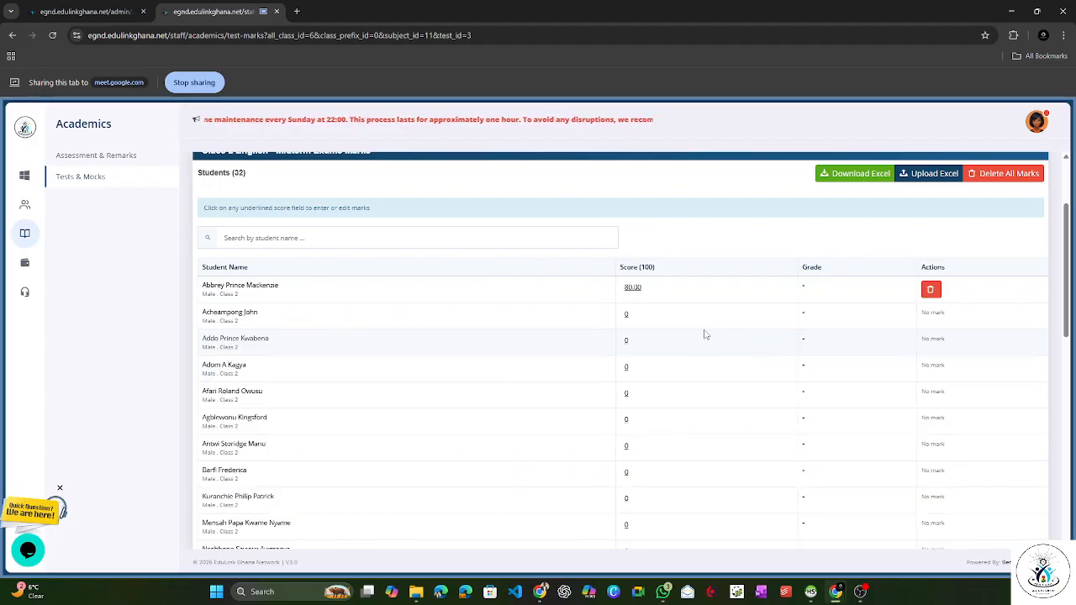
Step: Record and save a score of 75 for the second student on the mark sheet
click(629, 320)
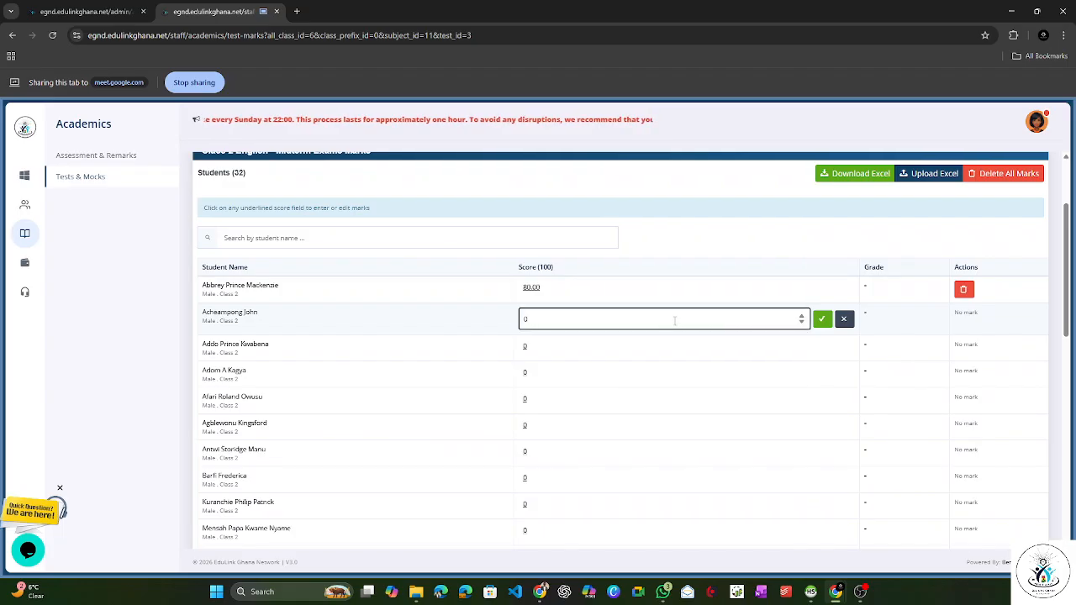
key(BackSpace)
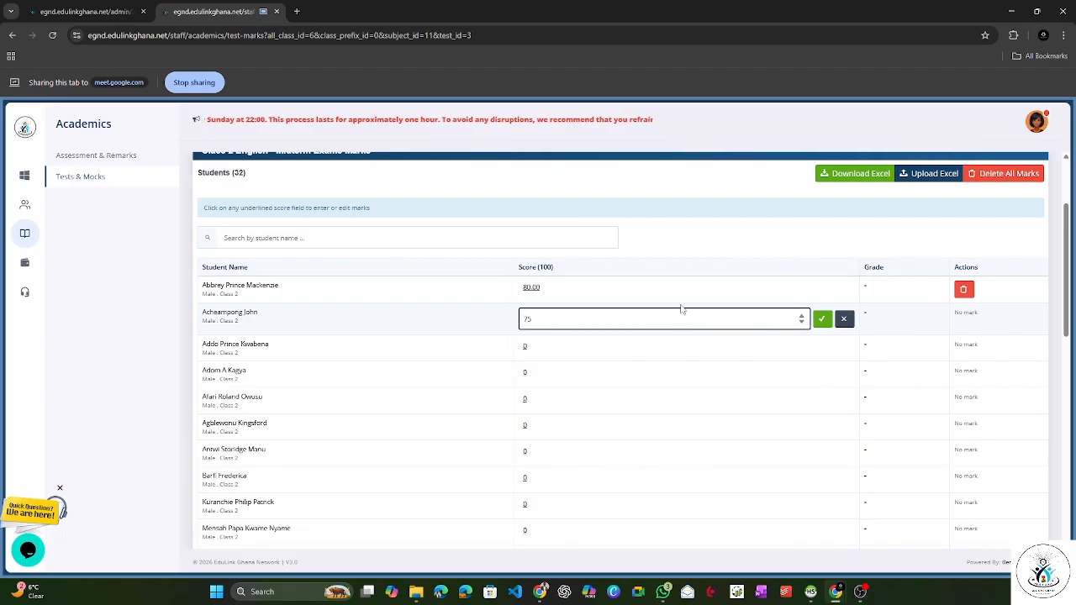
click(821, 319)
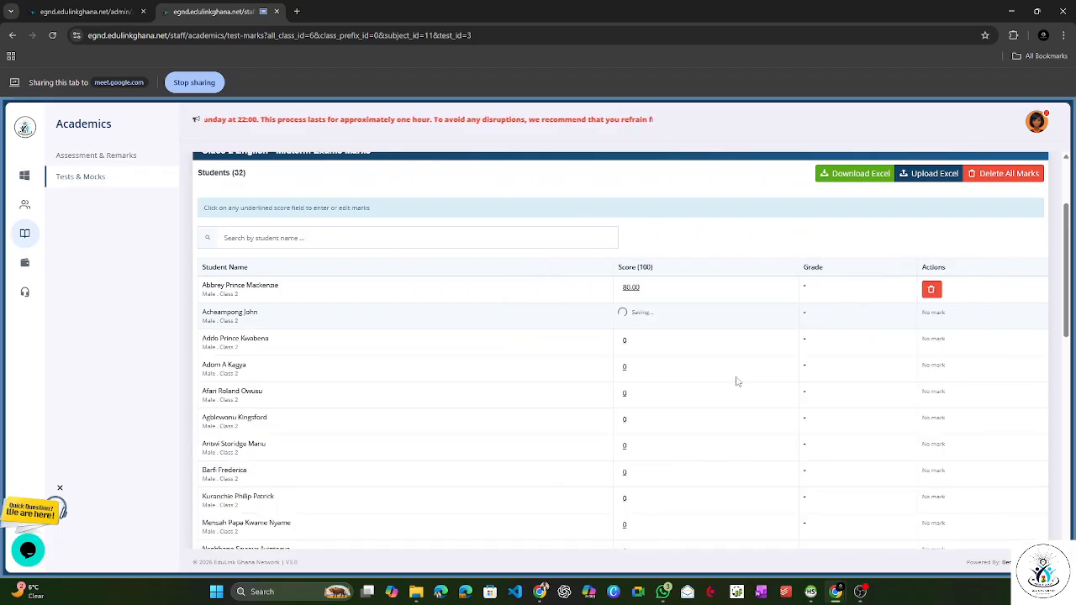
Step: Open the third student's score for editing and look over the Class 2 English mark sheet
click(630, 344)
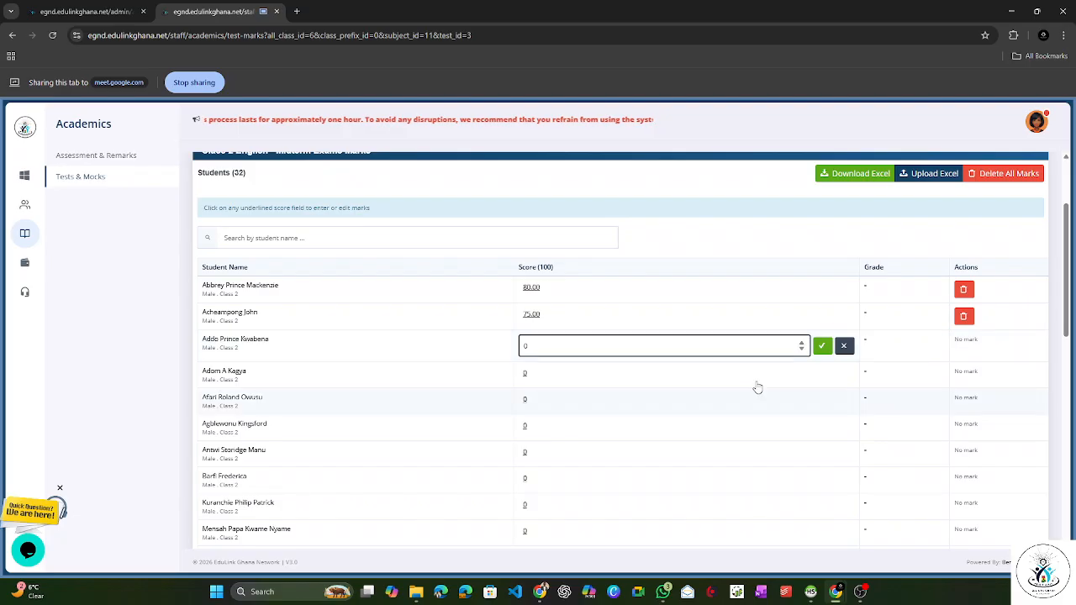
click(678, 257)
scroll(678, 257, up, 2)
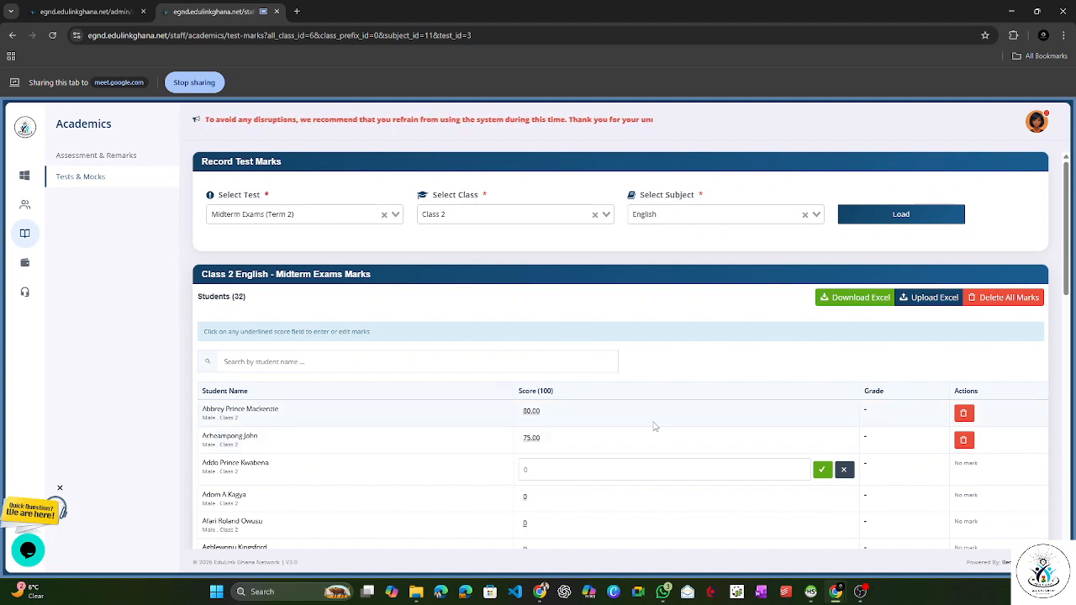
scroll(596, 433, down, 3)
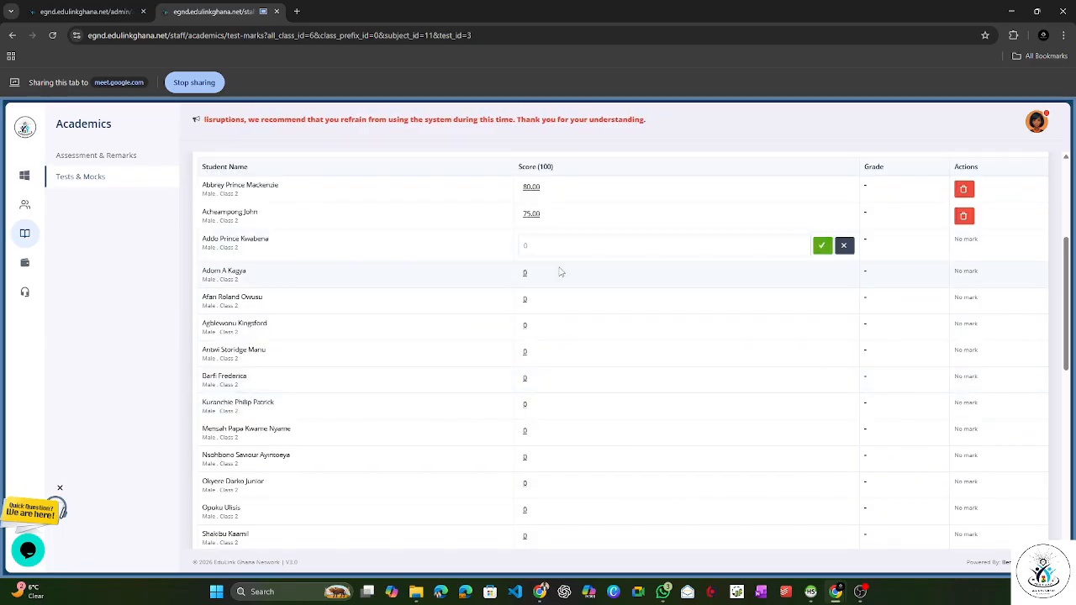
scroll(572, 300, up, 2)
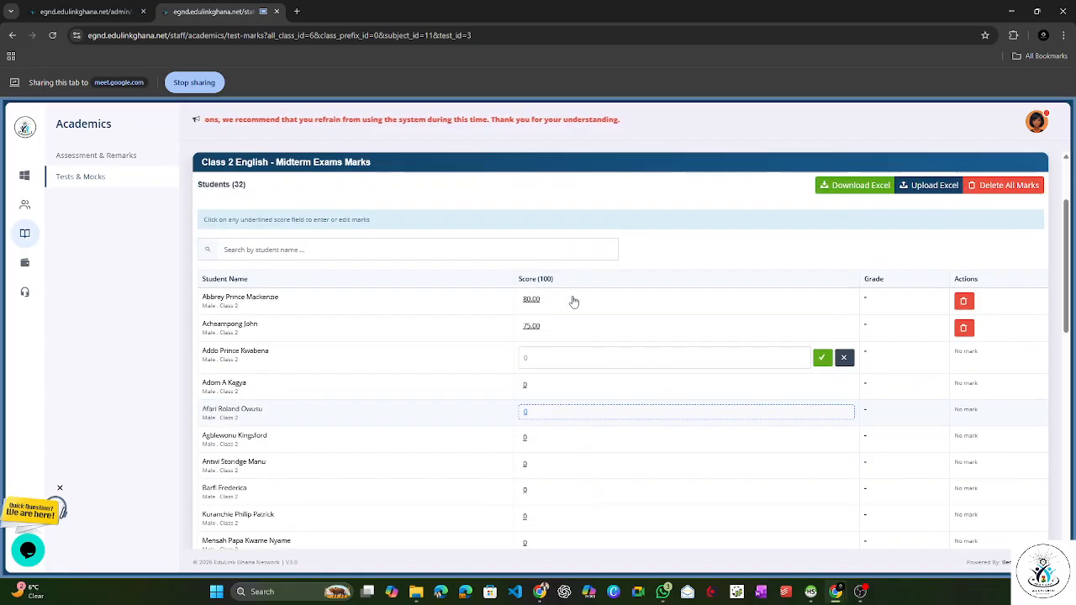
Step: Find the ninth student on the Class 2 English mark sheet by name and save a score of 65
click(395, 252)
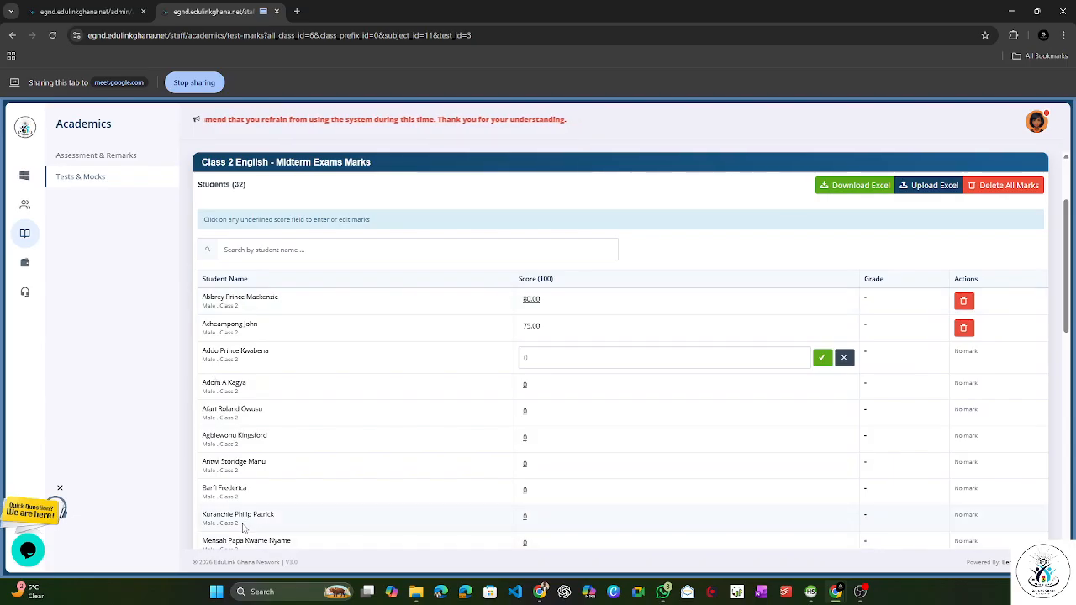
click(277, 251)
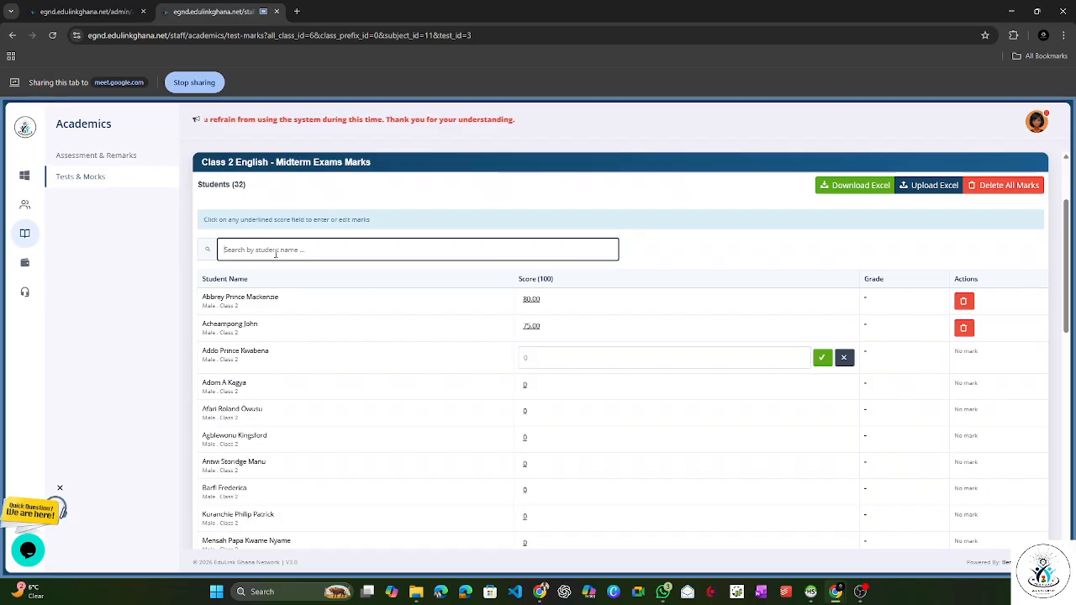
text(patr)
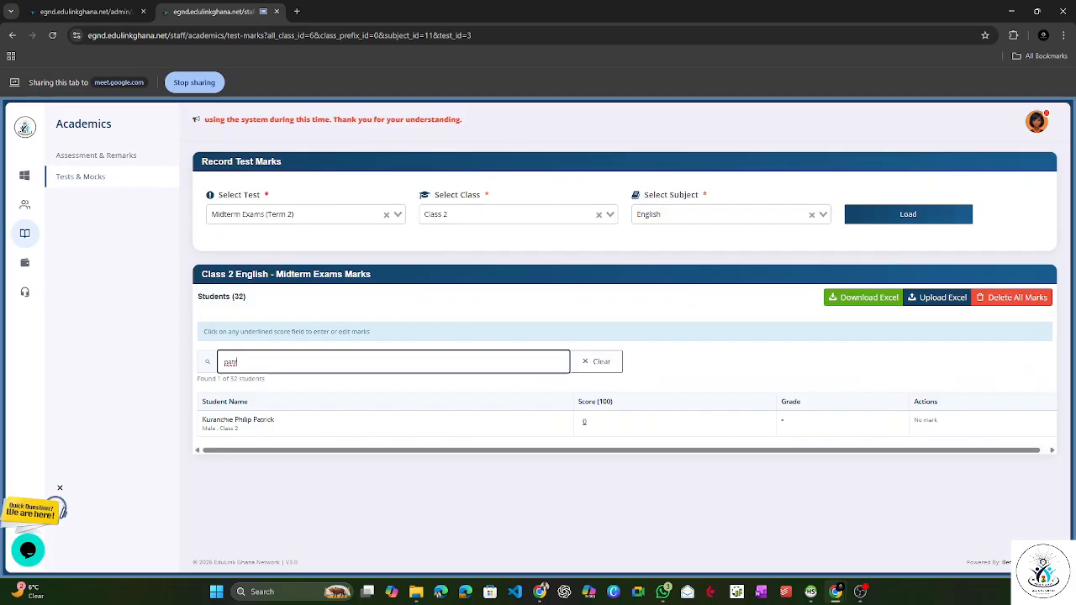
key(alt+Tab)
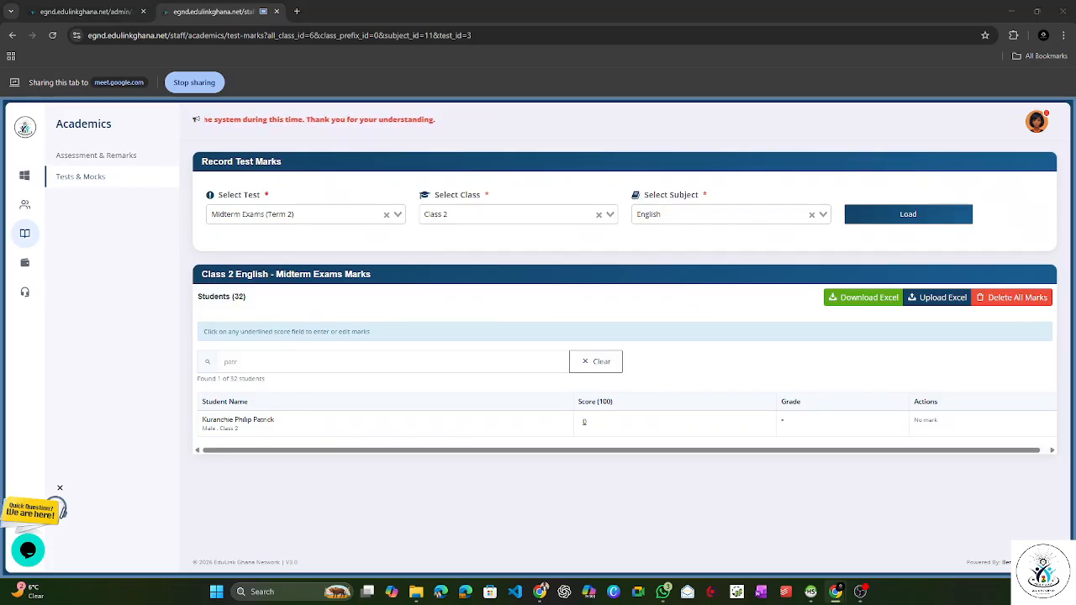
click(306, 363)
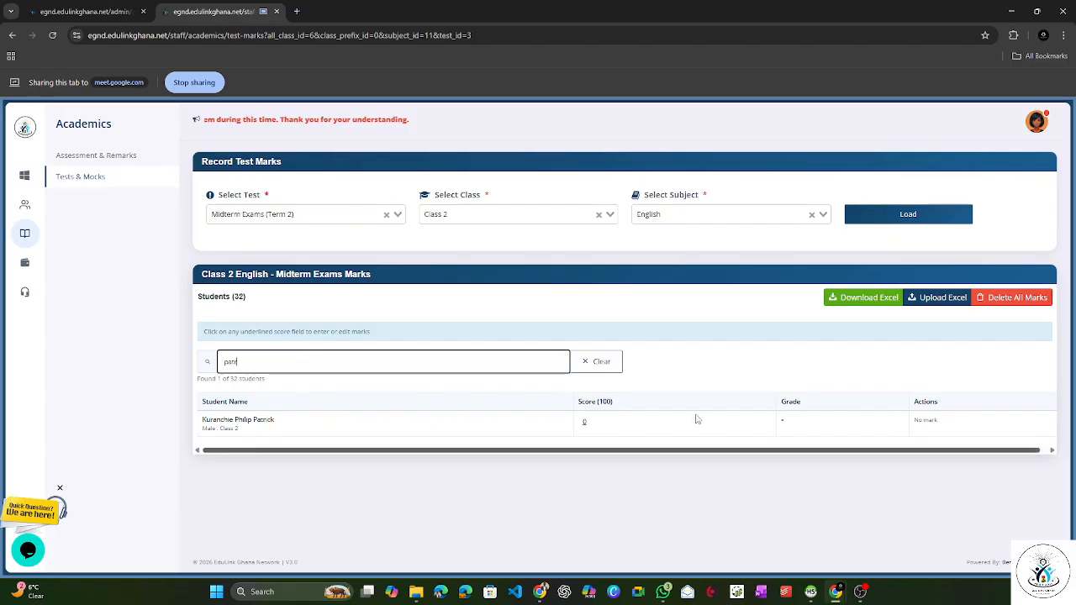
click(584, 423)
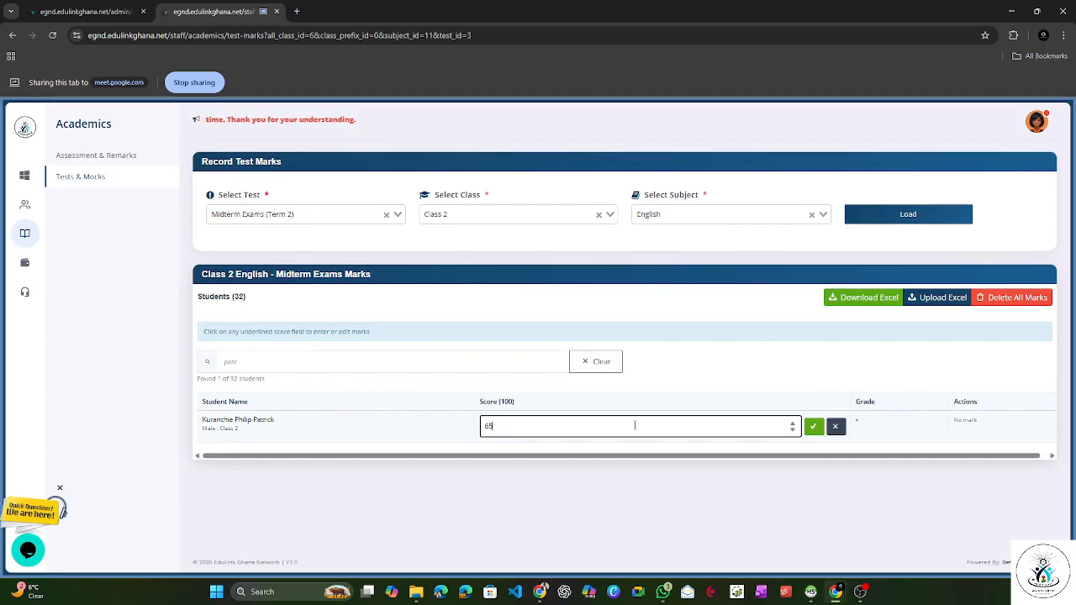
click(813, 426)
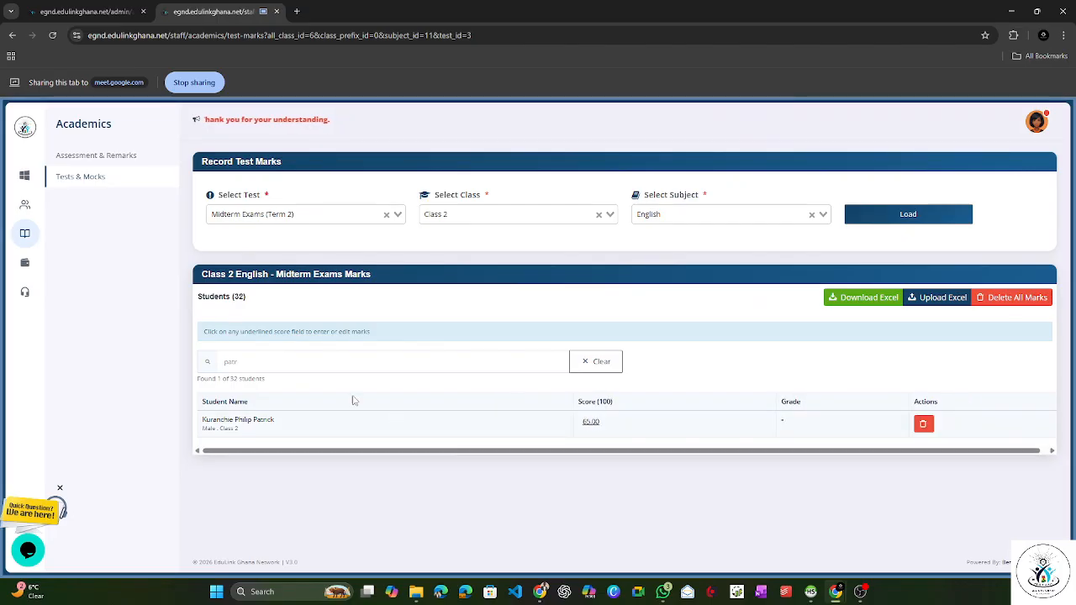
Step: Find the seventh student on the mark sheet by name and save a score of 78
click(244, 360)
double_click(244, 360)
text(manu)
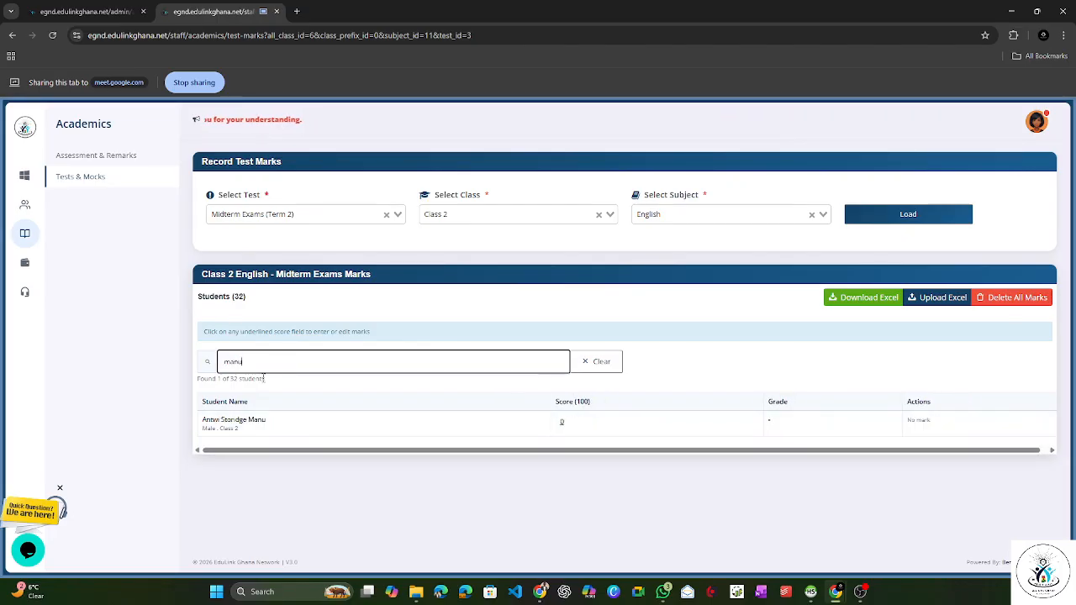
click(586, 423)
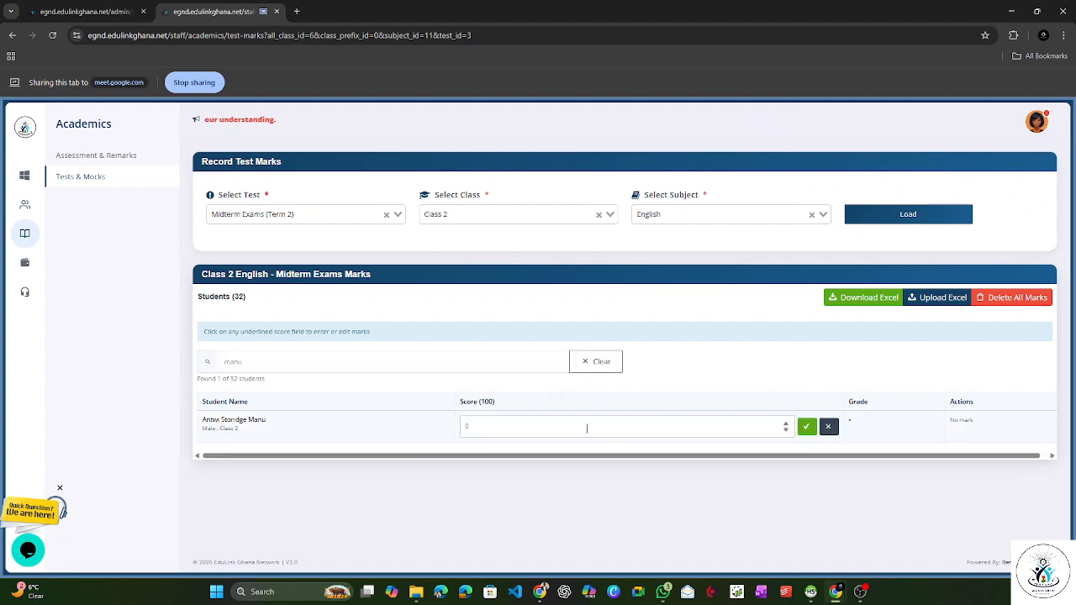
drag(472, 429, 458, 429)
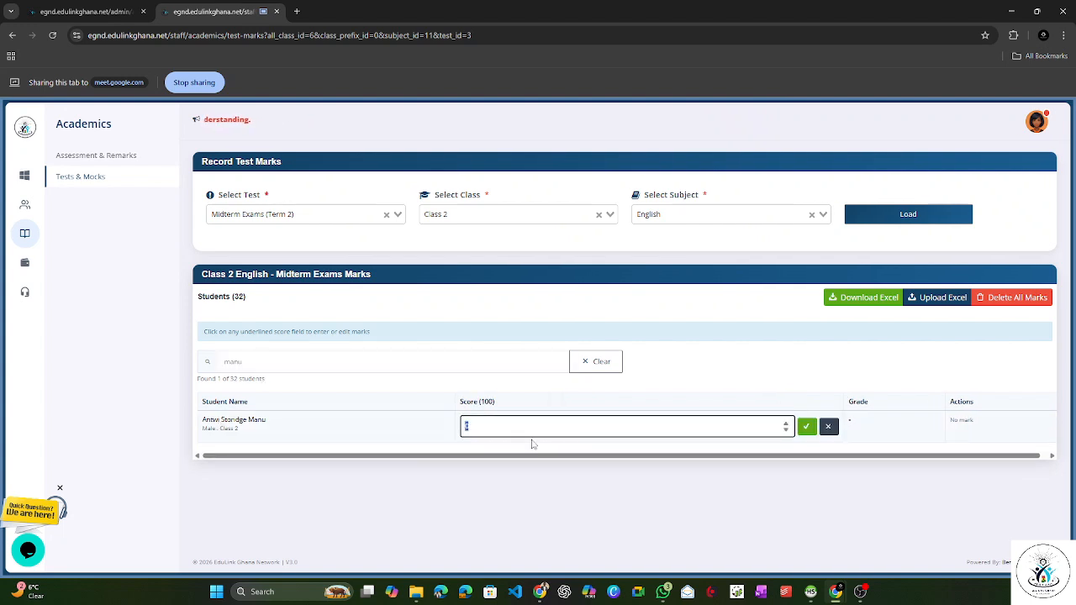
text(78)
click(807, 427)
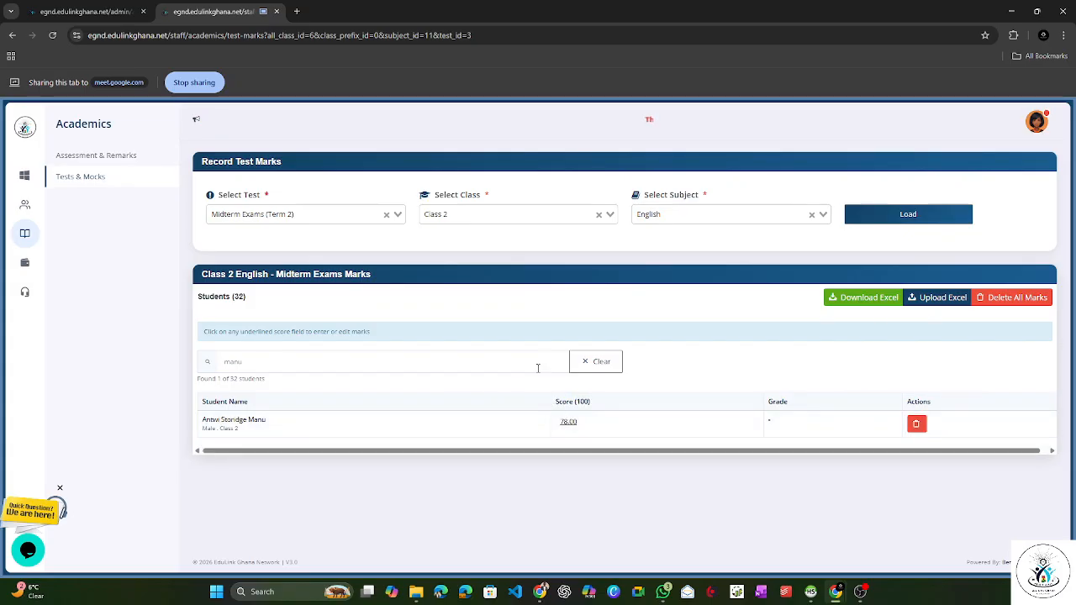
Step: Clear the student search and examine the recorded scores and the Grade column of the full mark sheet
click(584, 364)
scroll(654, 404, down, 6)
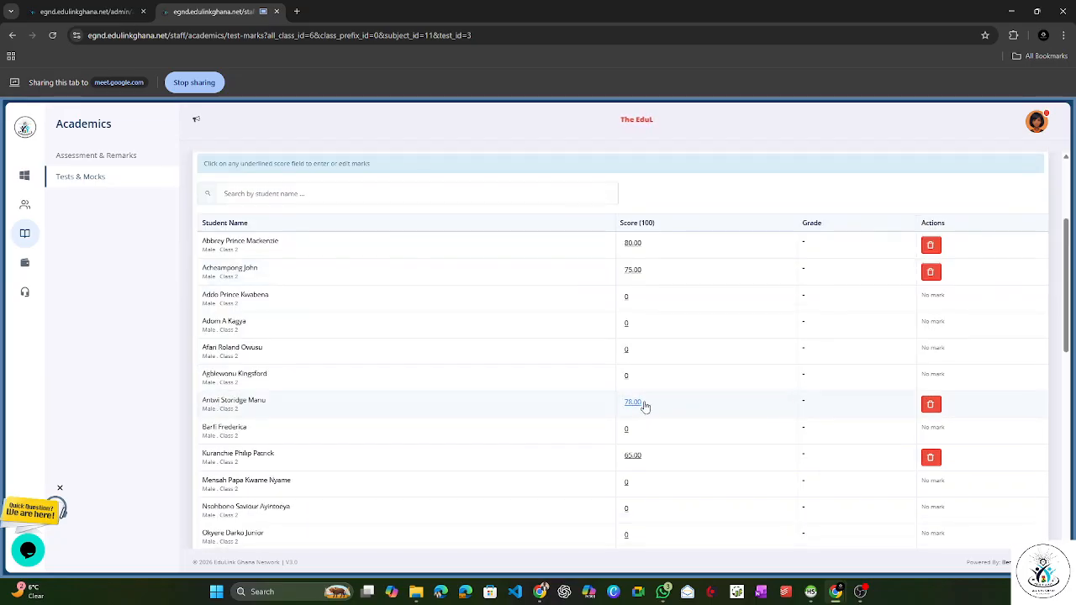
scroll(658, 521, down, 2)
scroll(653, 502, up, 4)
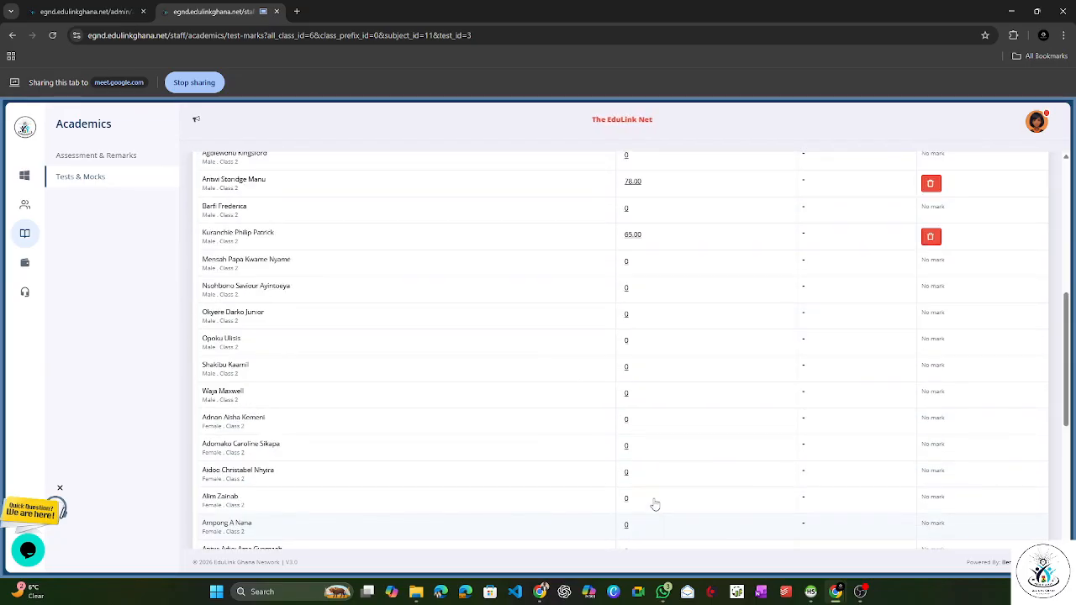
scroll(654, 500, up, 4)
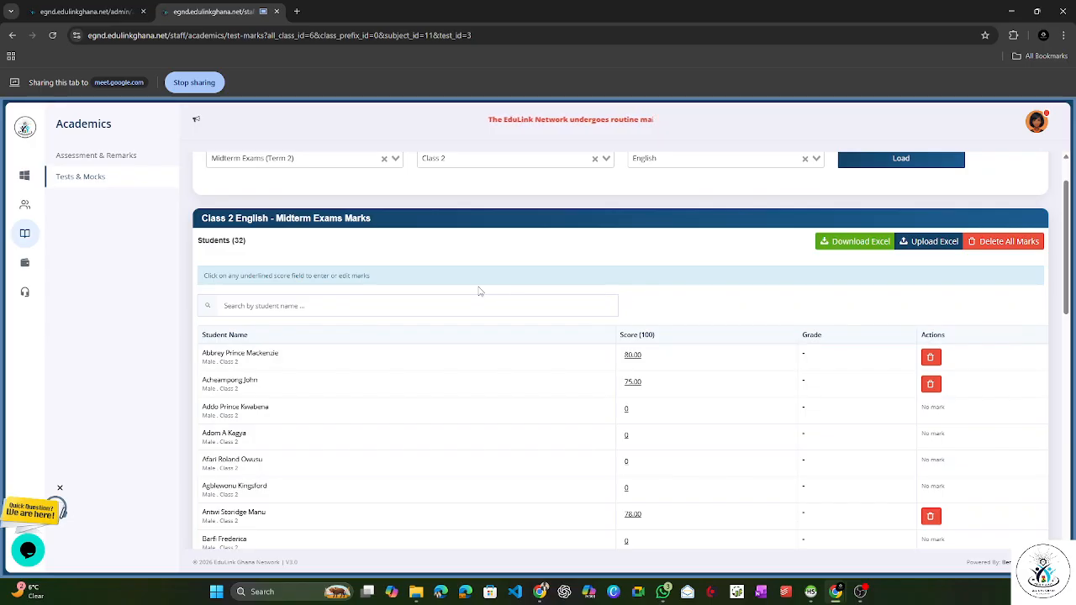
scroll(479, 290, up, 1)
scroll(479, 290, down, 1)
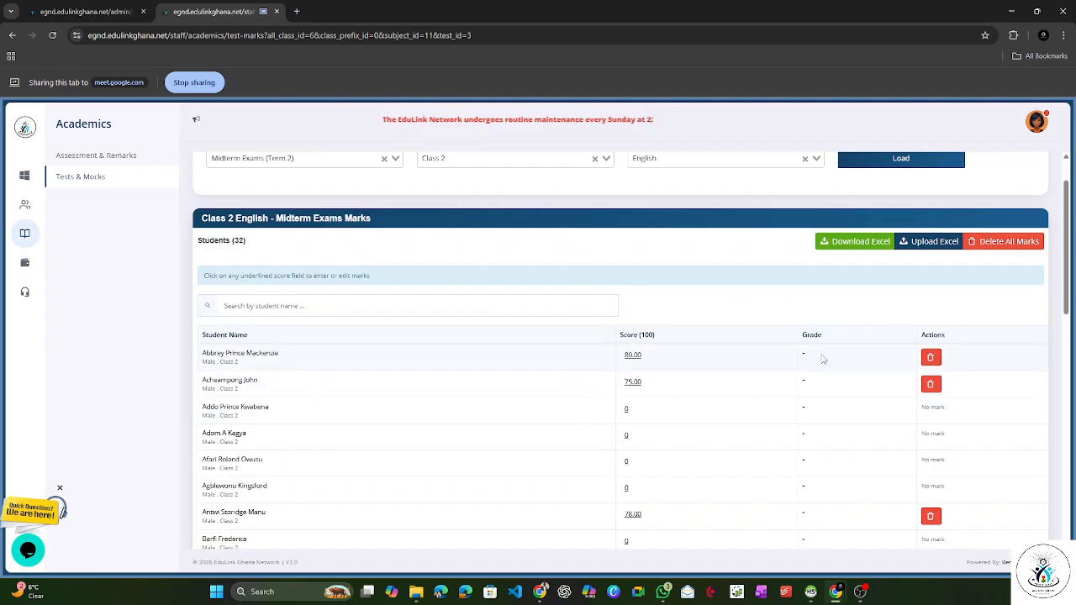
click(596, 306)
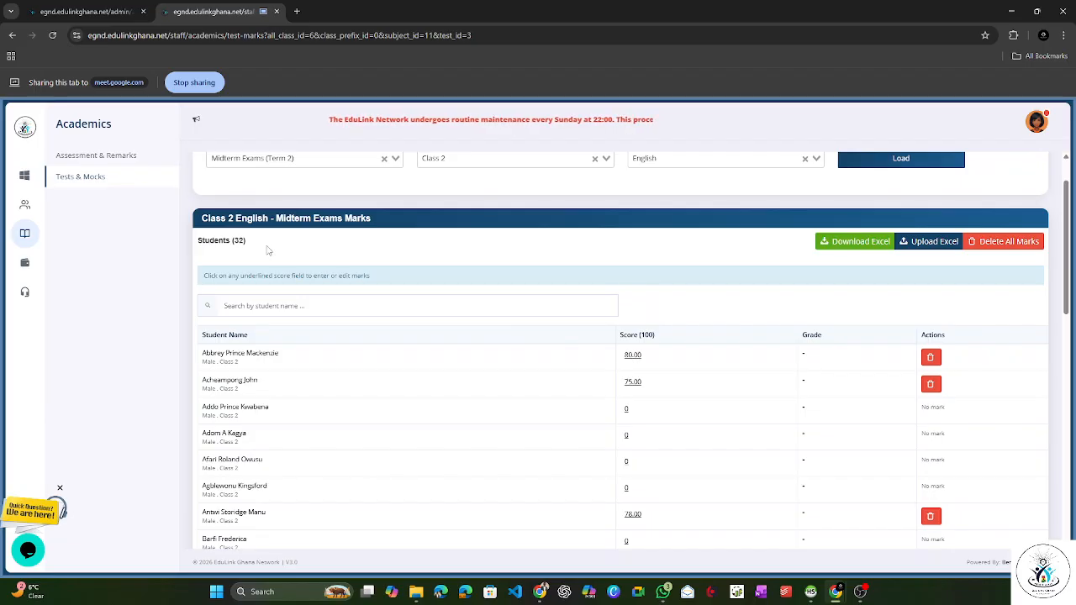
Step: Switch to the admin portal and open the Grading Schemes page under Assessment & Remarks
click(95, 21)
click(320, 82)
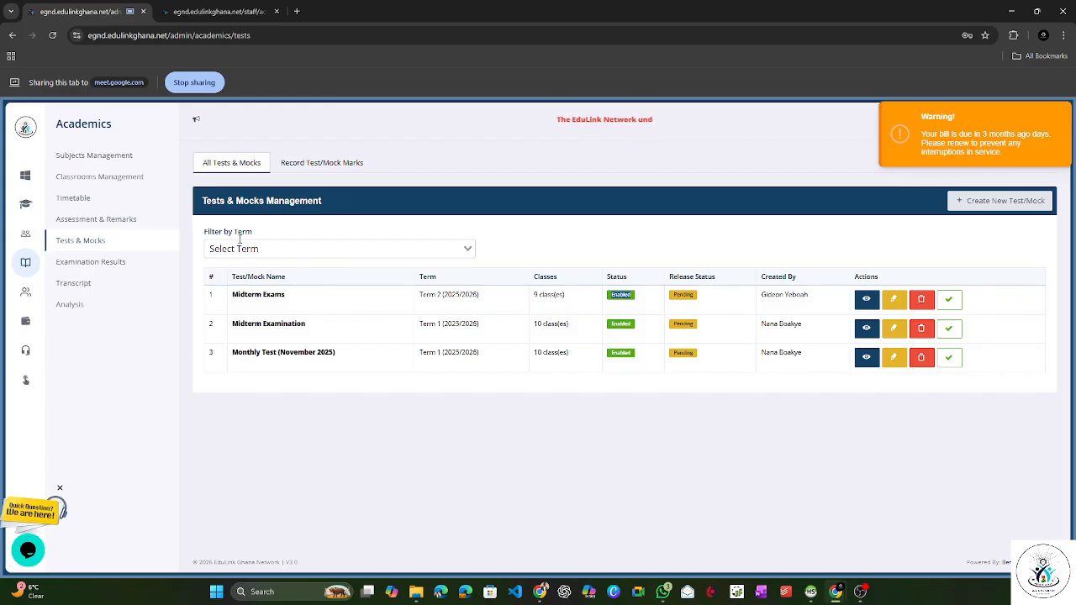
click(26, 354)
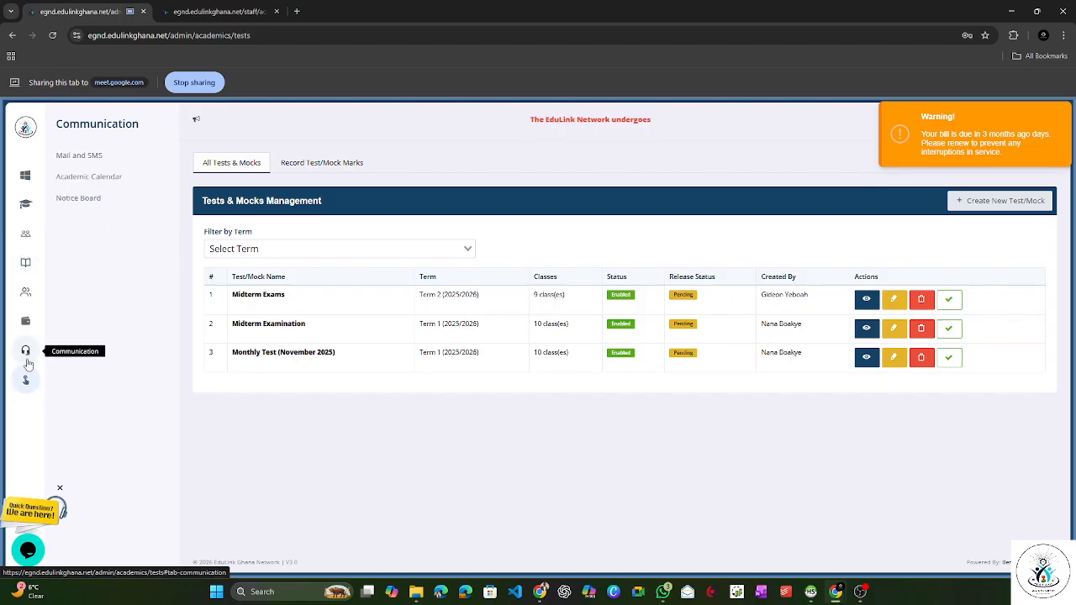
click(28, 264)
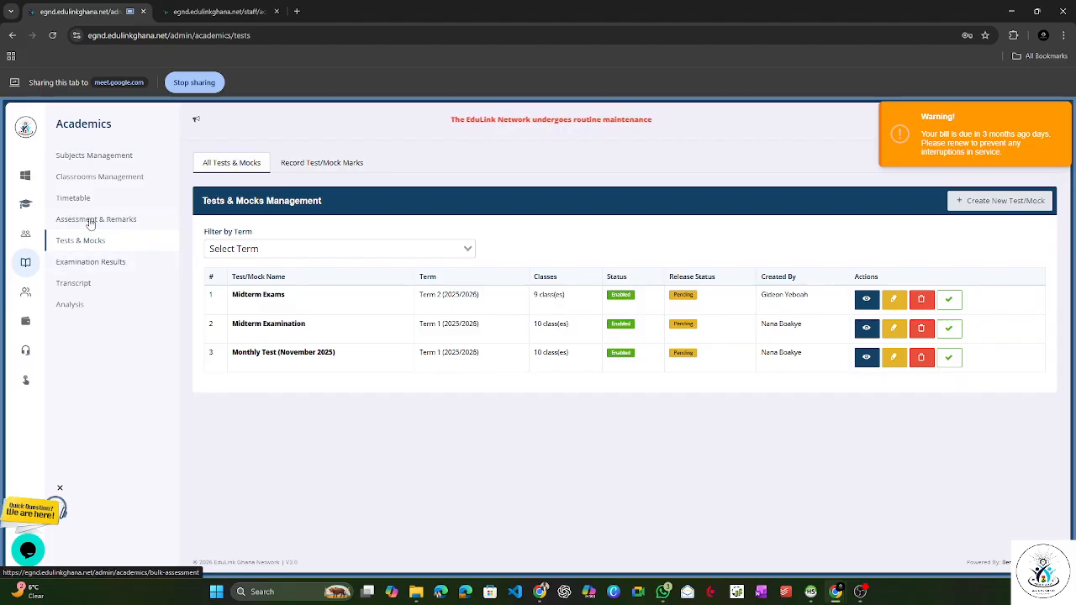
click(122, 220)
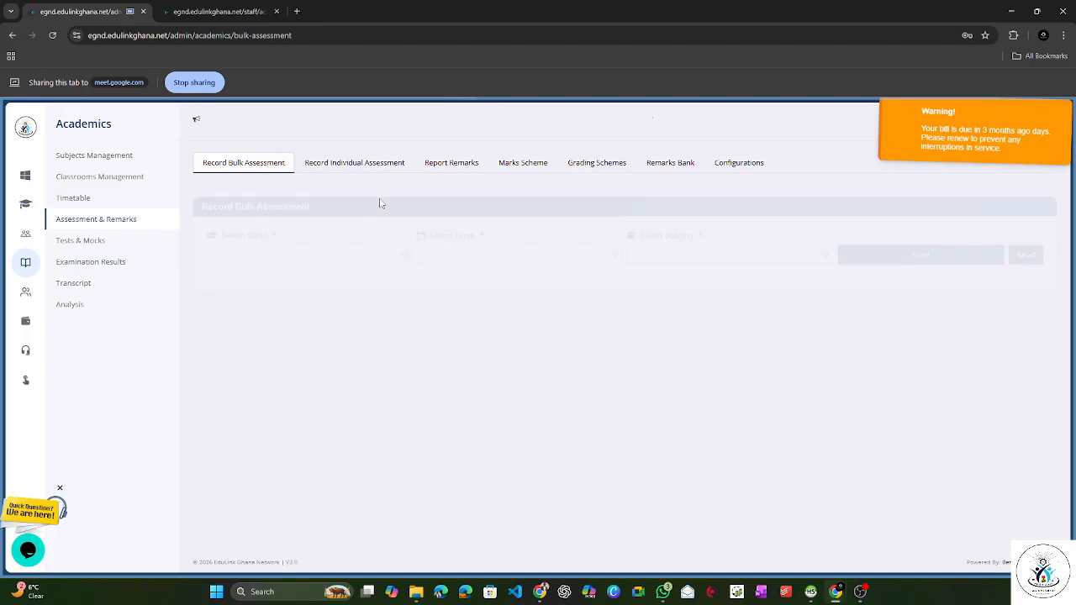
click(604, 165)
Step: Look up the grading scheme of Class 2 for Term 2 - 2025/2026
click(353, 240)
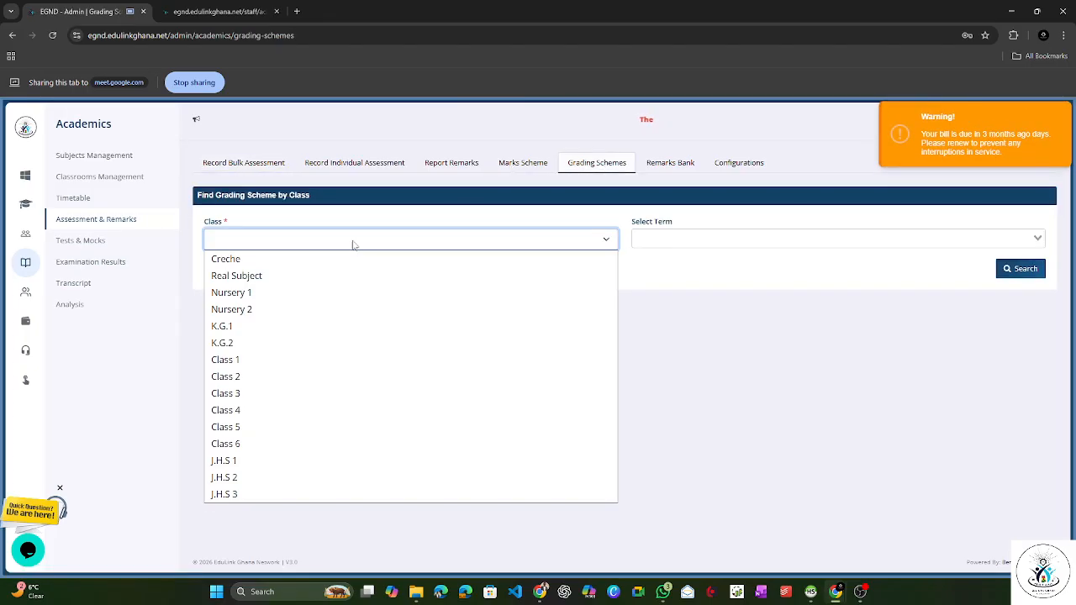
click(255, 377)
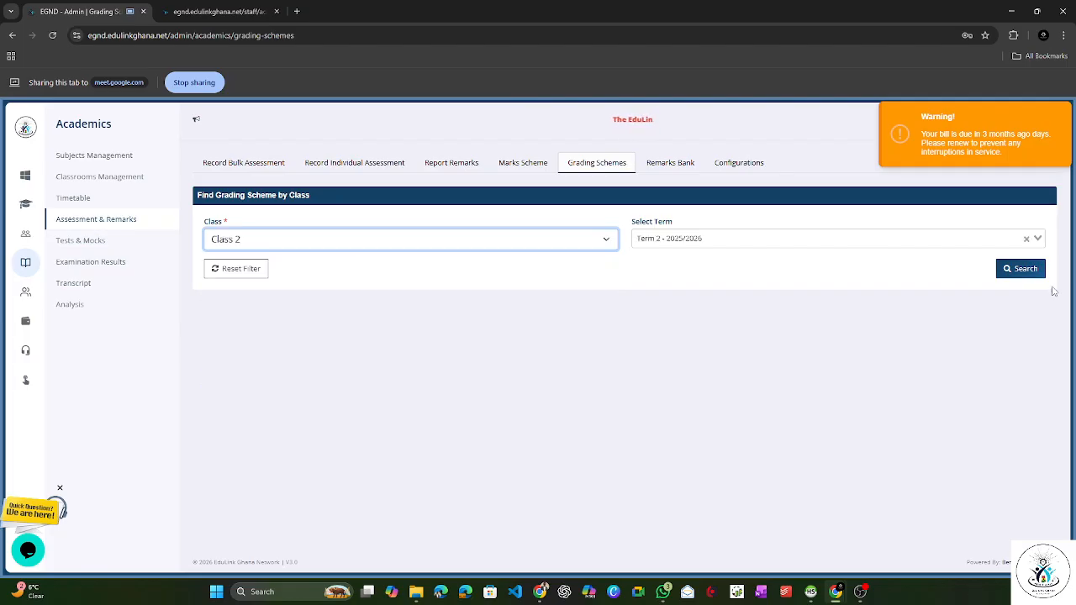
click(1020, 268)
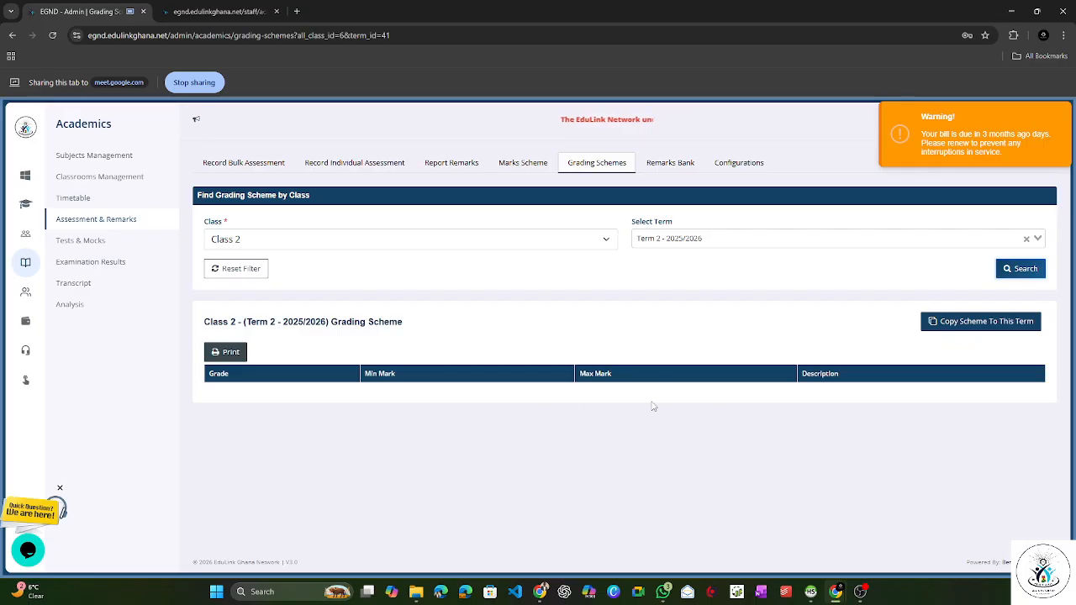
Step: Try to copy the grading scheme from Term - 2025/2026 to Class 2's Term 2 - 2025/2026
click(967, 324)
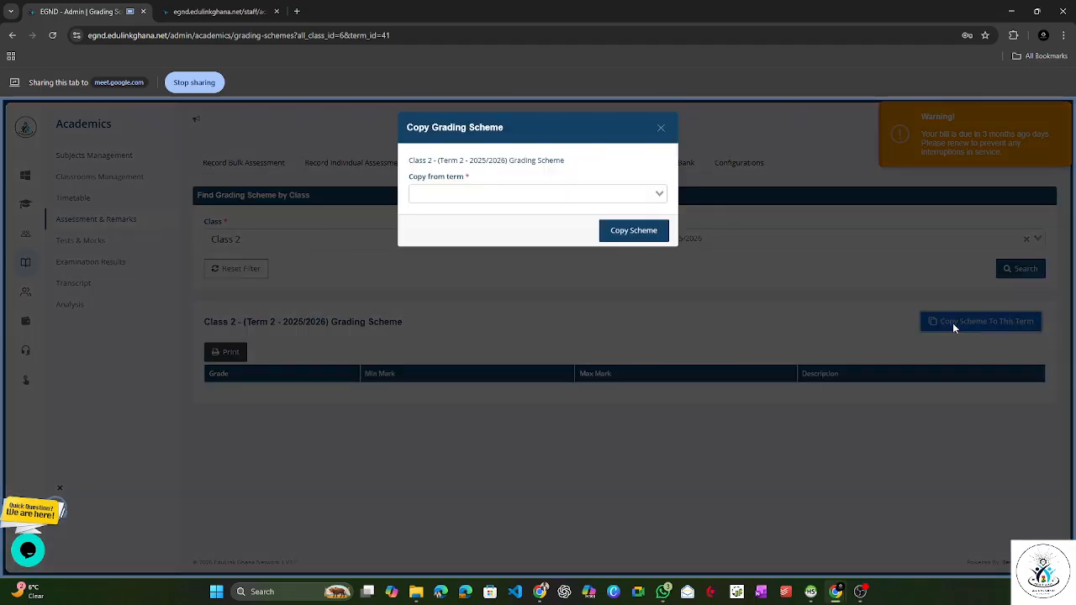
click(512, 194)
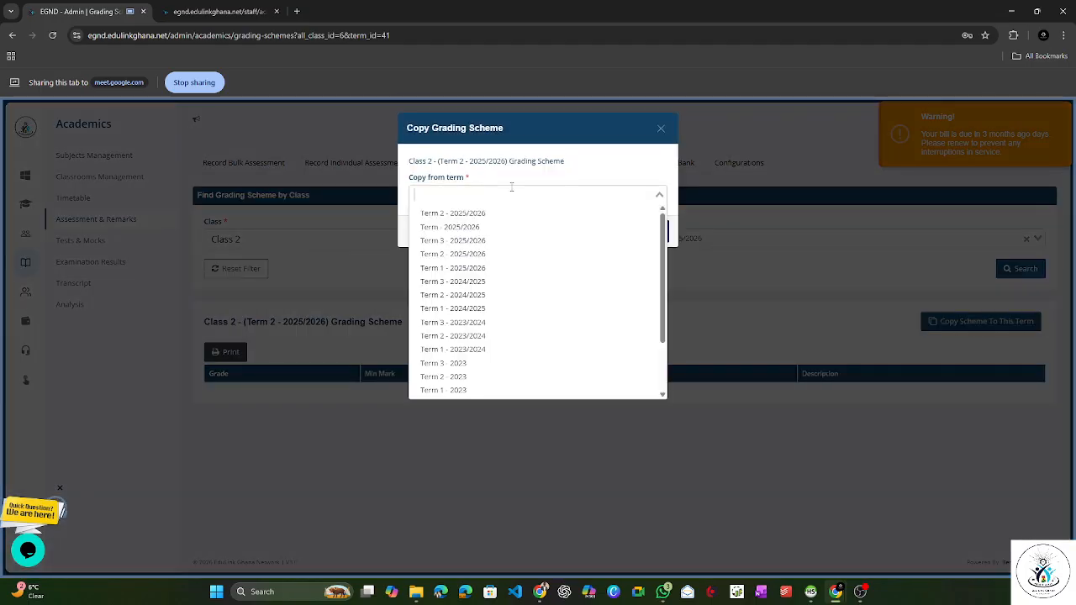
click(494, 229)
click(633, 232)
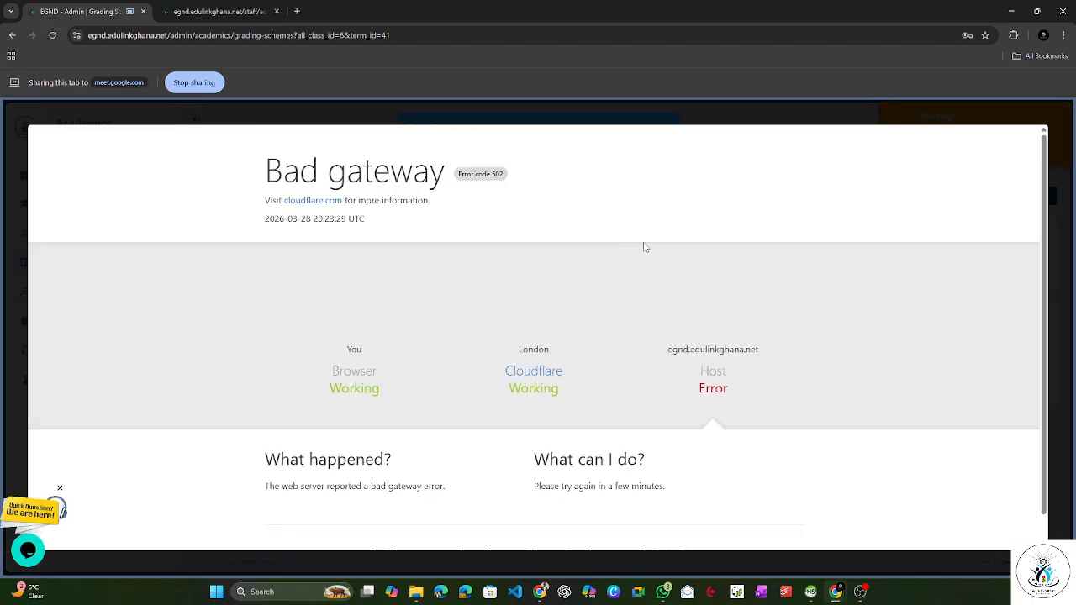
click(565, 116)
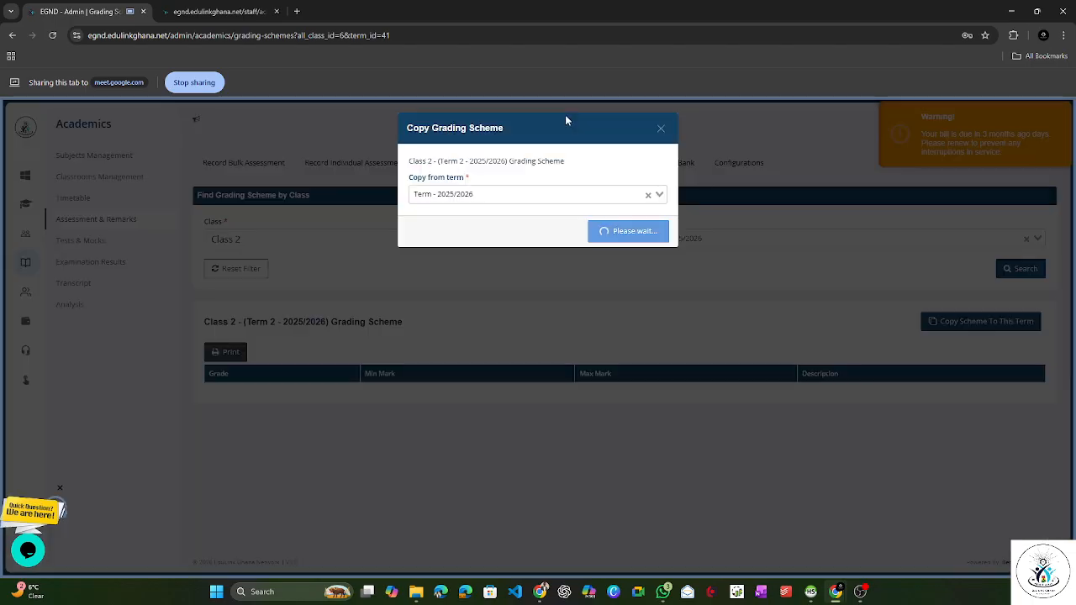
click(541, 197)
click(661, 128)
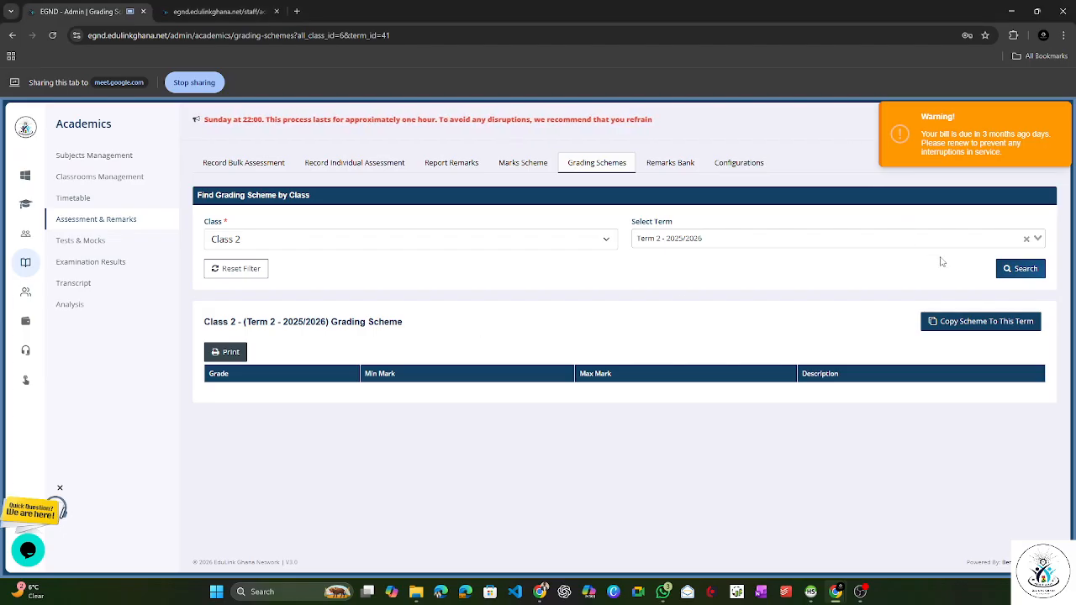
click(1006, 267)
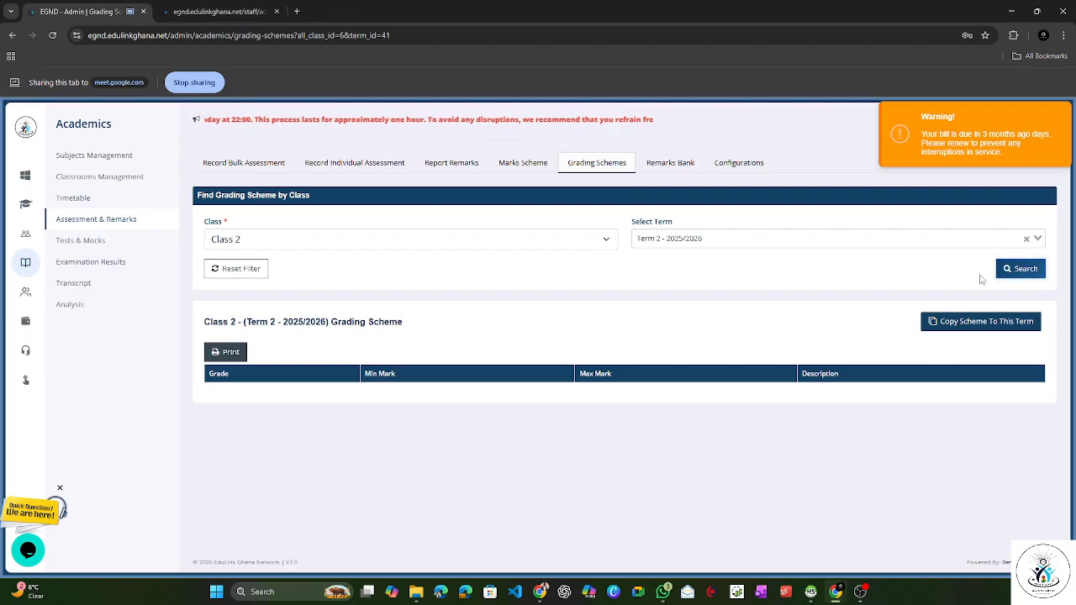
click(961, 325)
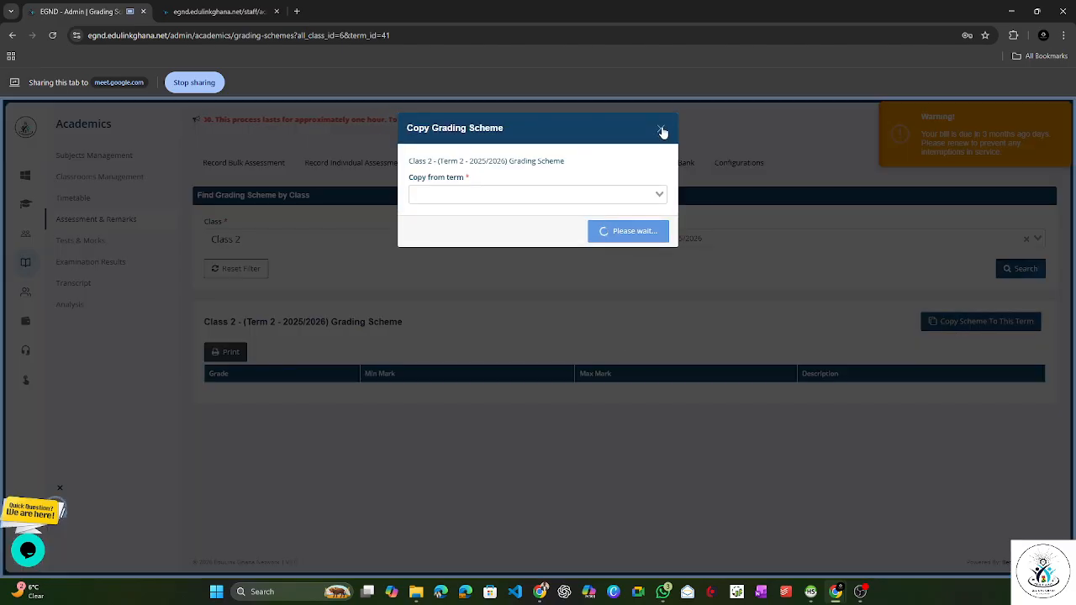
click(662, 131)
Step: Reload the Grading Schemes page and look up the Class 2 grading scheme for Term 3 - 2025/2026
click(600, 168)
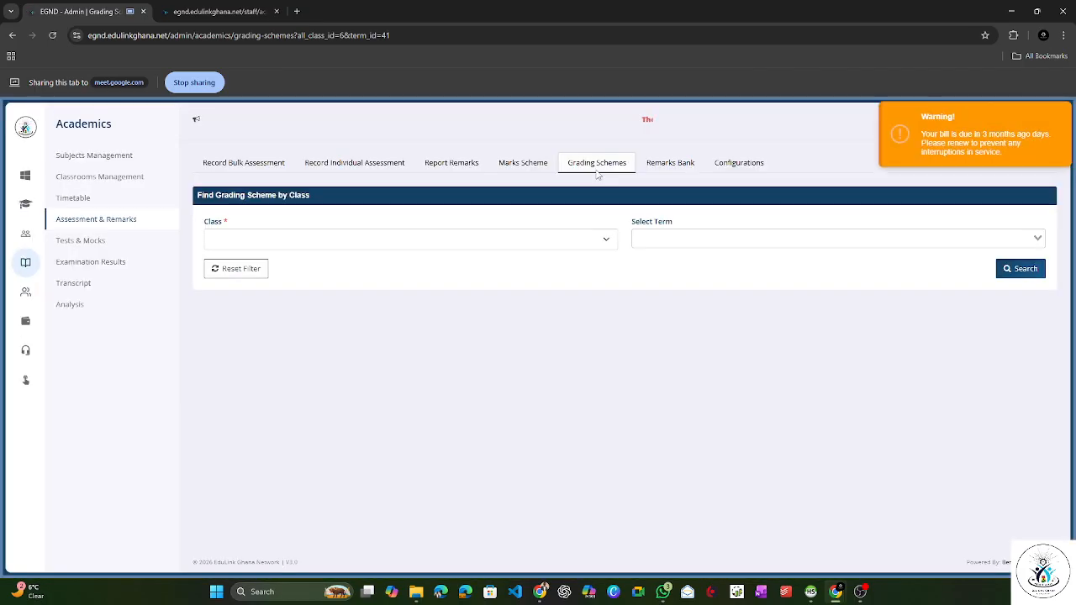
click(597, 242)
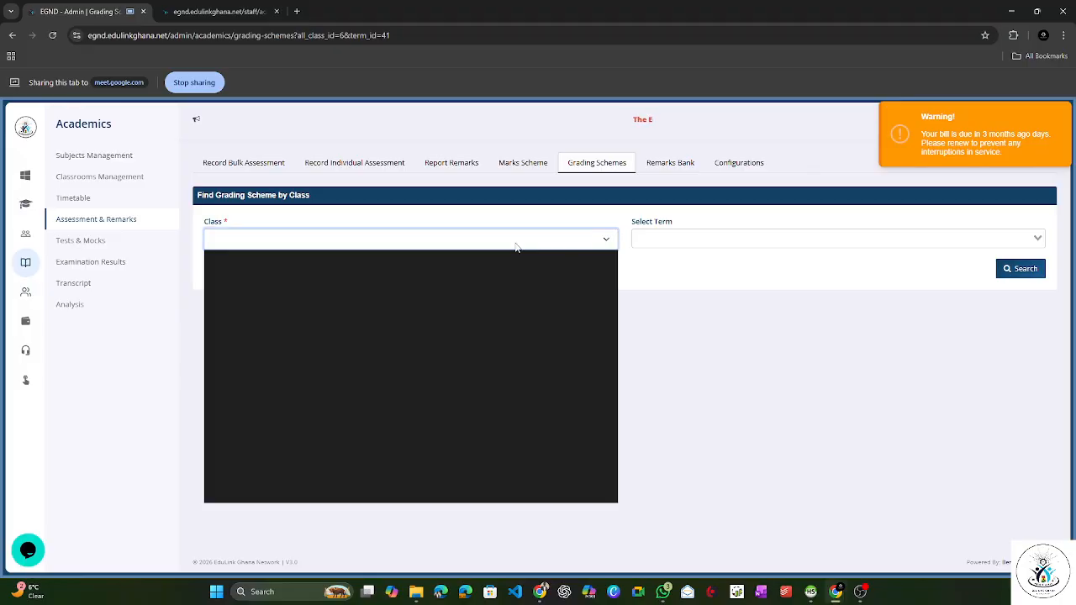
click(366, 380)
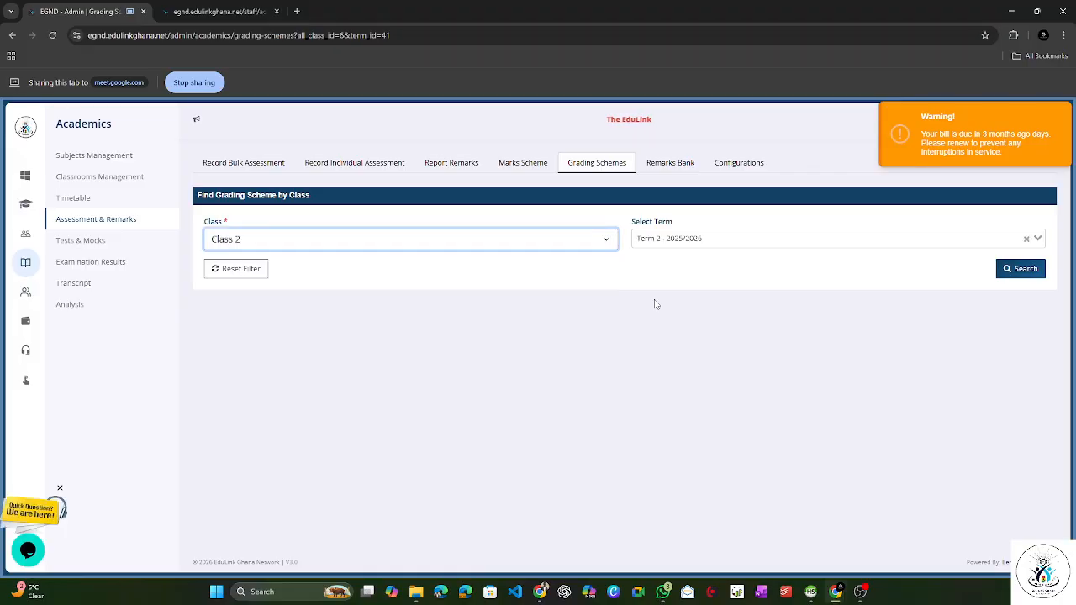
click(719, 243)
click(715, 269)
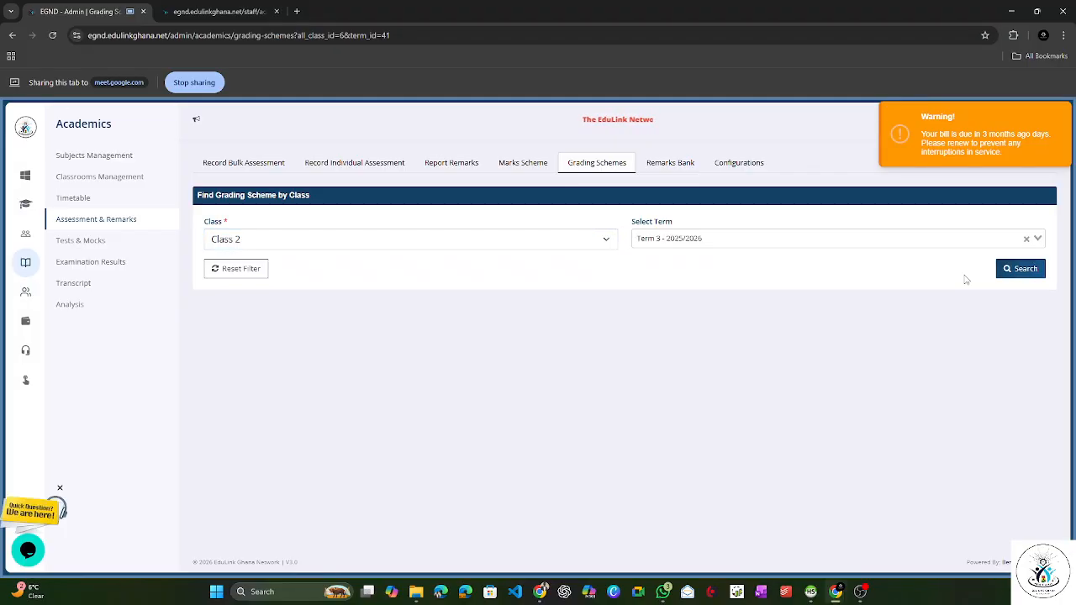
click(1022, 269)
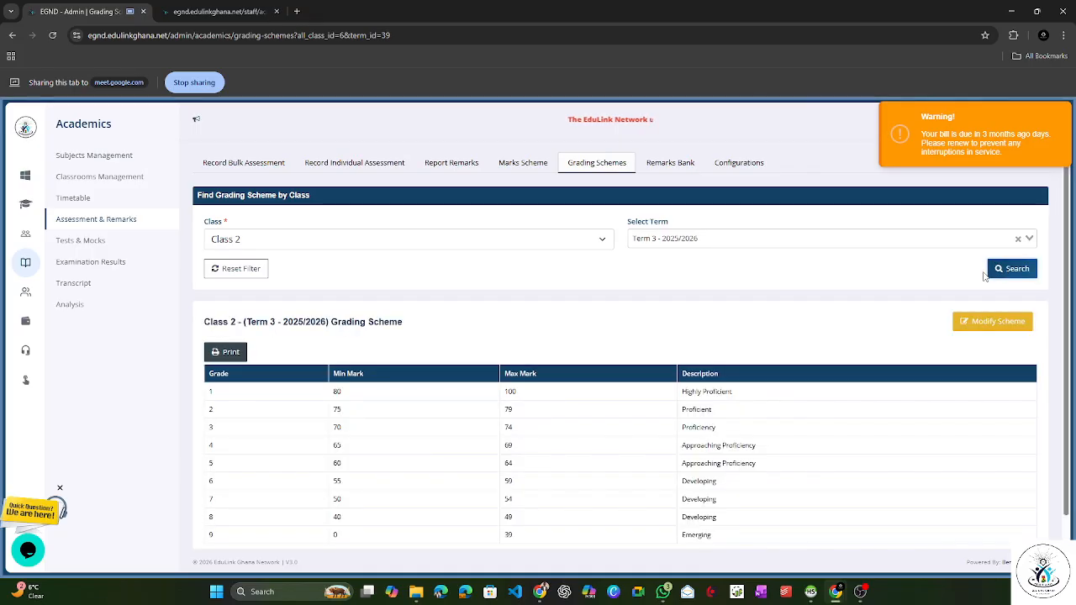
Step: Look up the grading scheme of Class 2 for Term 2 - 2025/2026
click(698, 241)
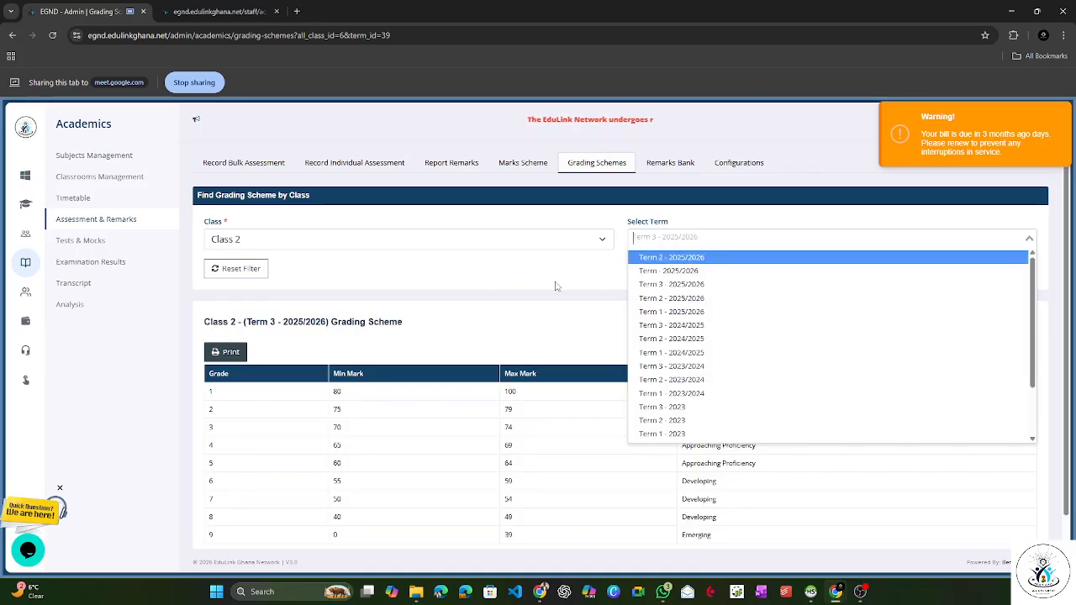
click(672, 284)
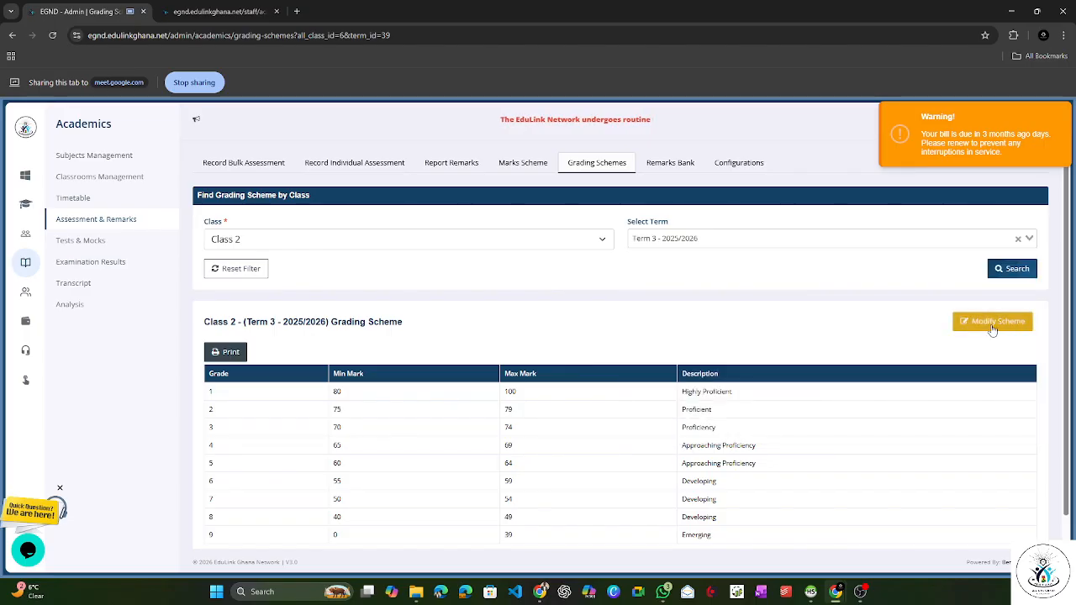
click(722, 241)
click(757, 271)
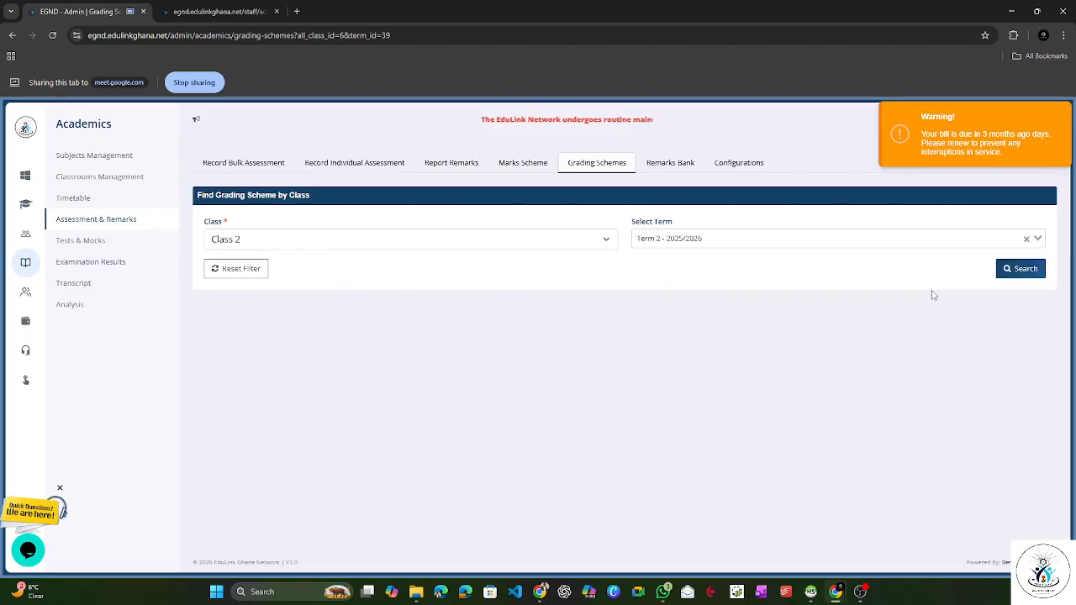
click(1021, 269)
Step: Try to copy the grading scheme from Term 3 - 2025/2026 to Class 2's Term 2 - 2025/2026
click(974, 326)
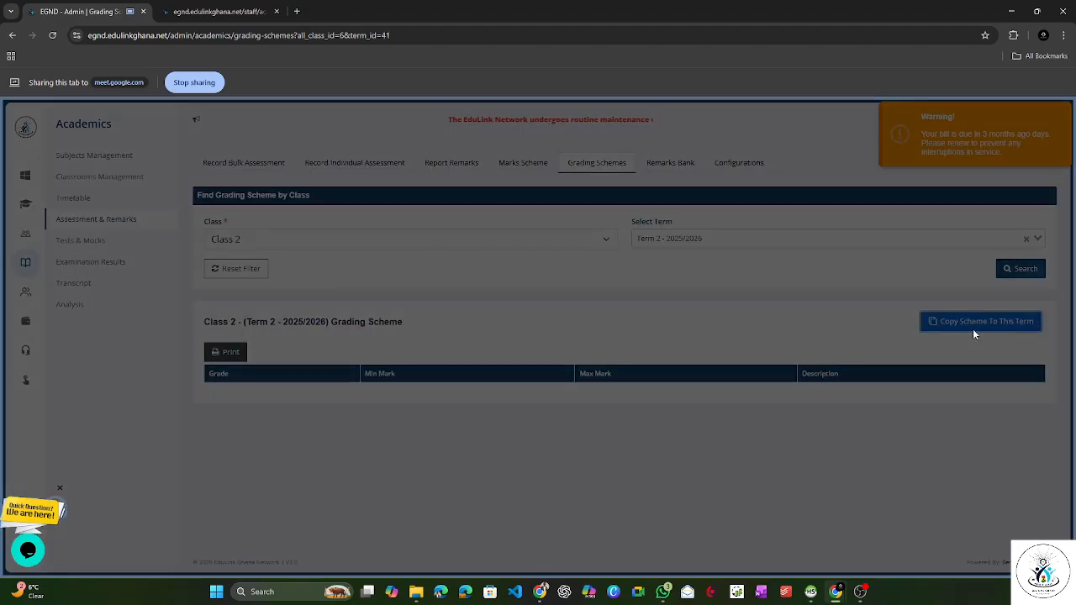
click(533, 202)
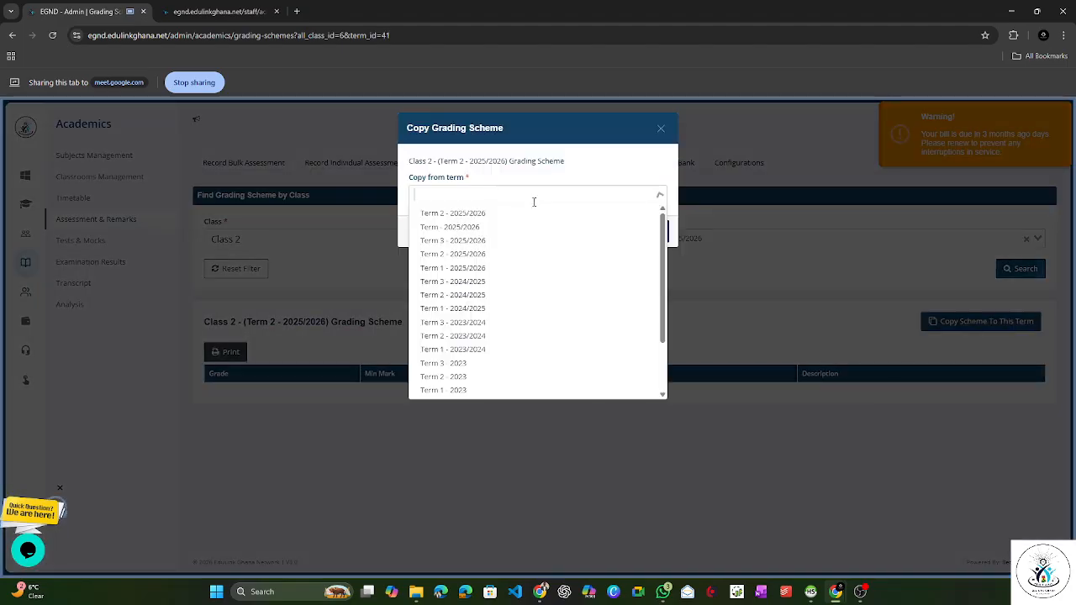
click(502, 245)
click(660, 235)
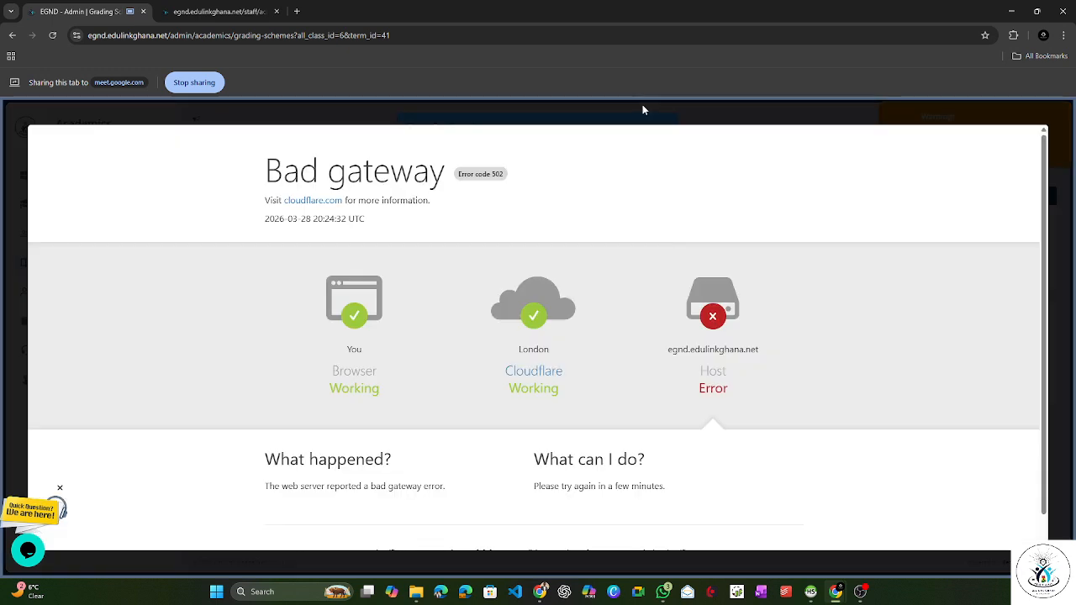
click(642, 105)
click(662, 127)
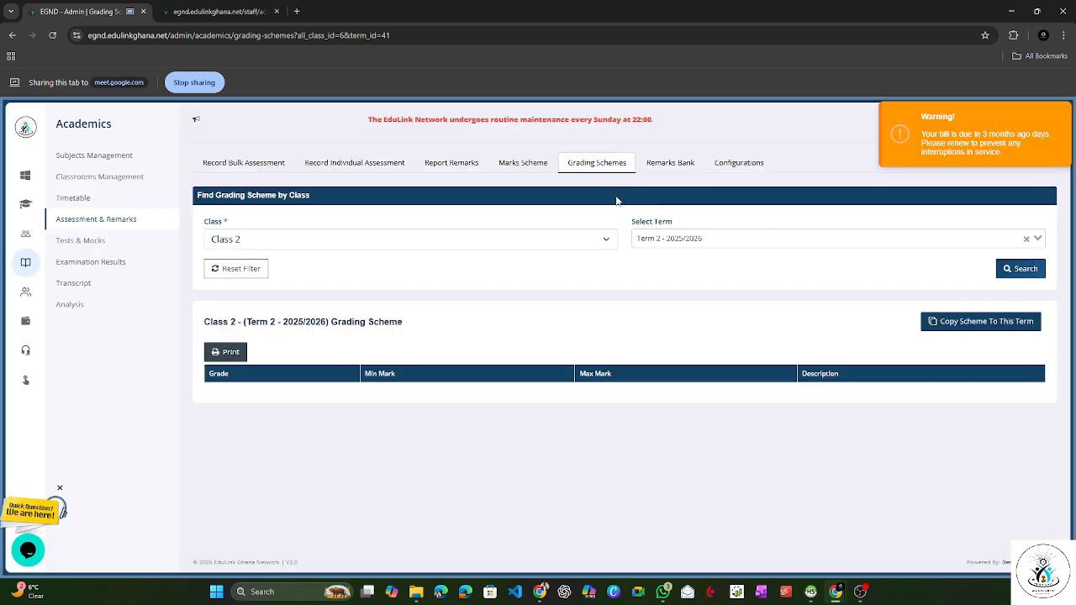
click(695, 239)
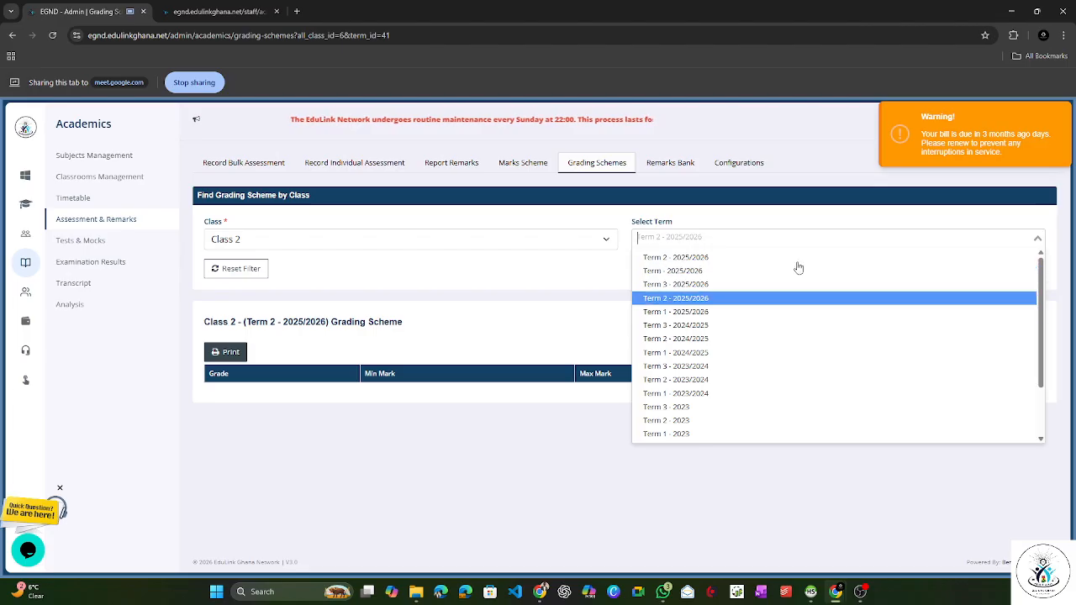
click(543, 329)
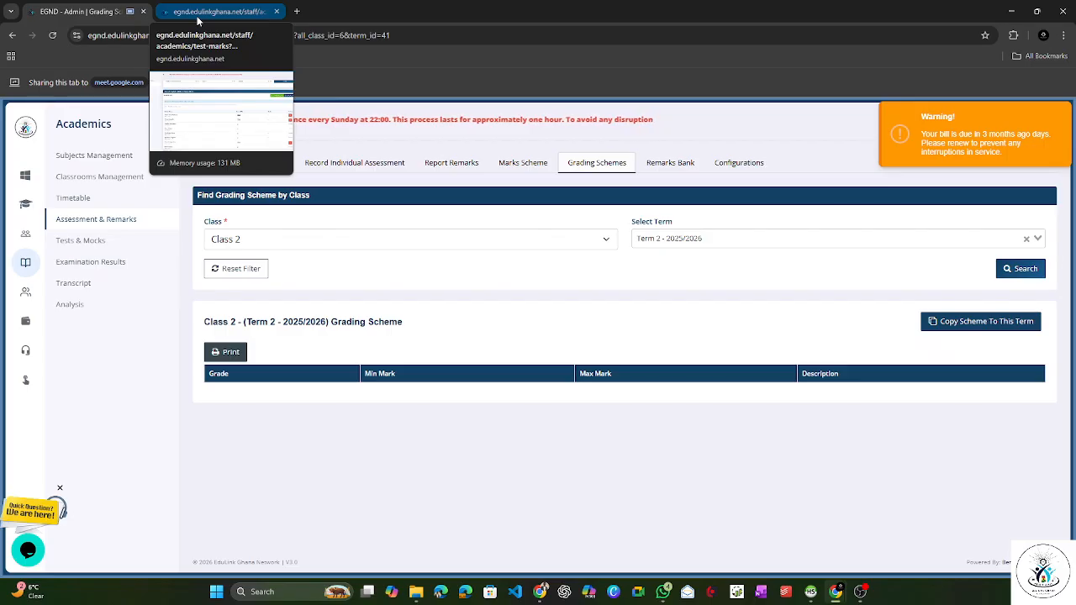
Step: Open the Term 2 Midterm Exams details under Tests & Mocks and review the summary statistics and top performers
click(78, 244)
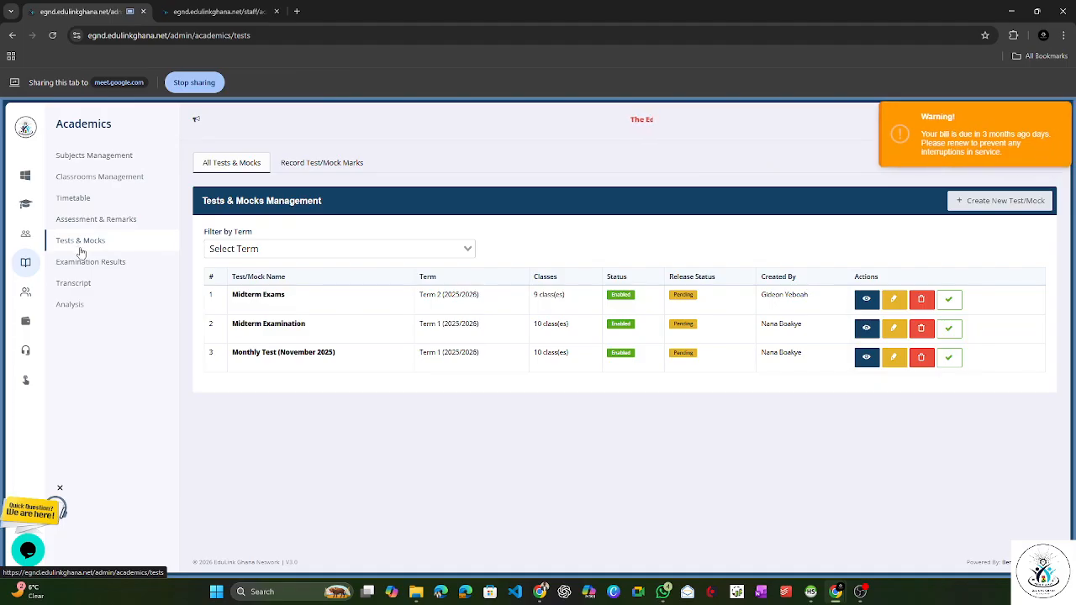
click(863, 308)
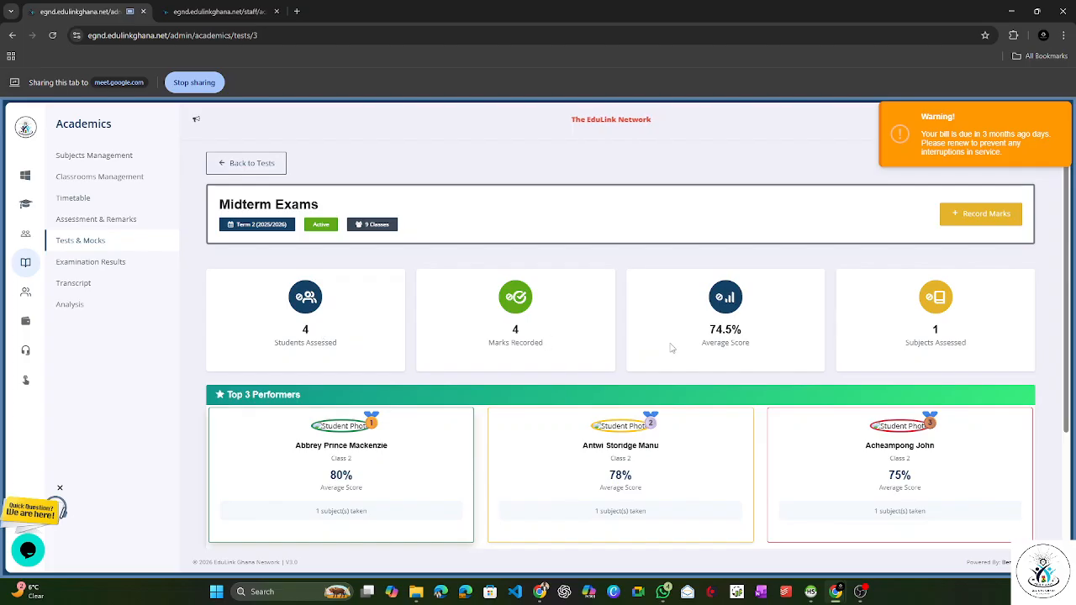
scroll(373, 403, down, 2)
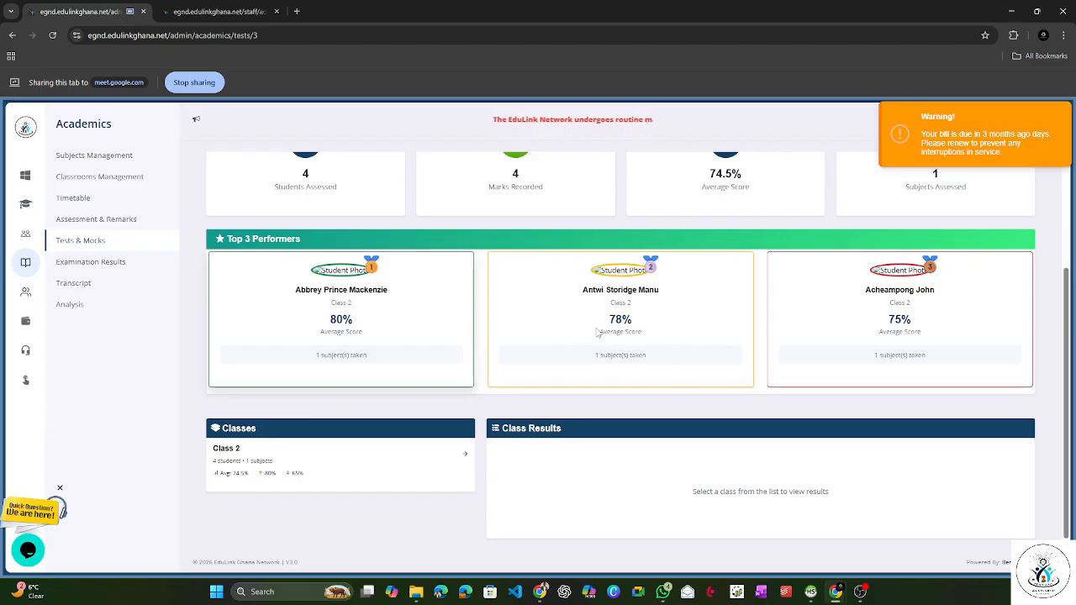
scroll(539, 337, up, 2)
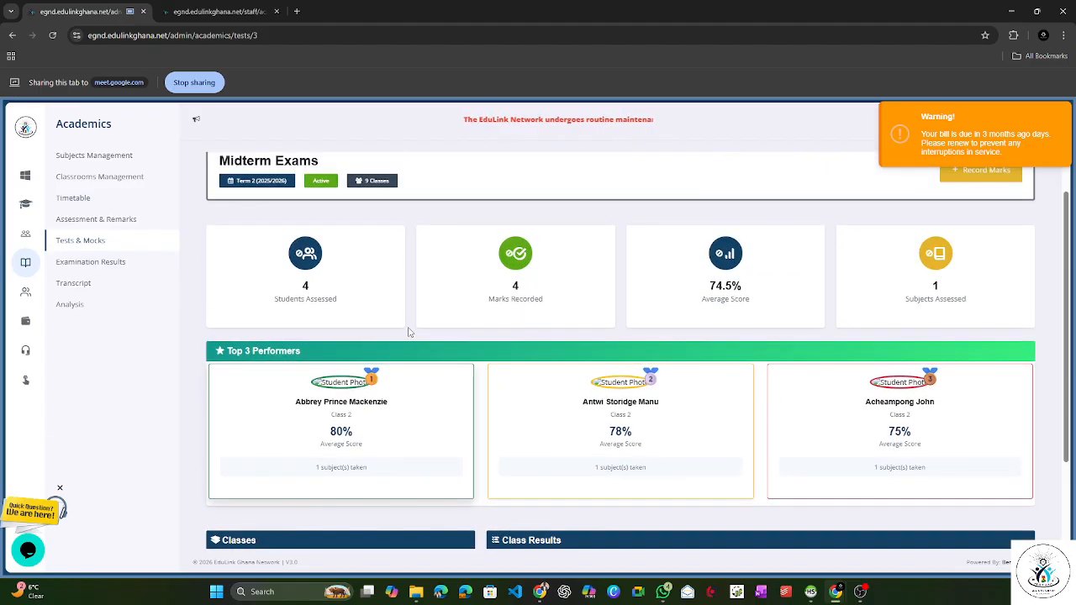
scroll(555, 286, down, 2)
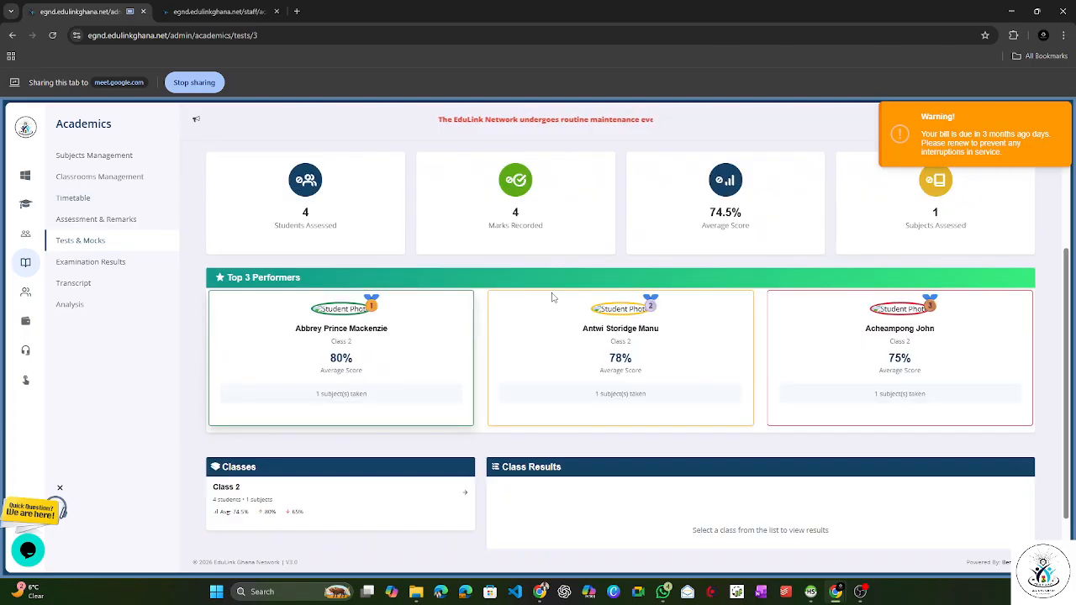
scroll(471, 352, up, 1)
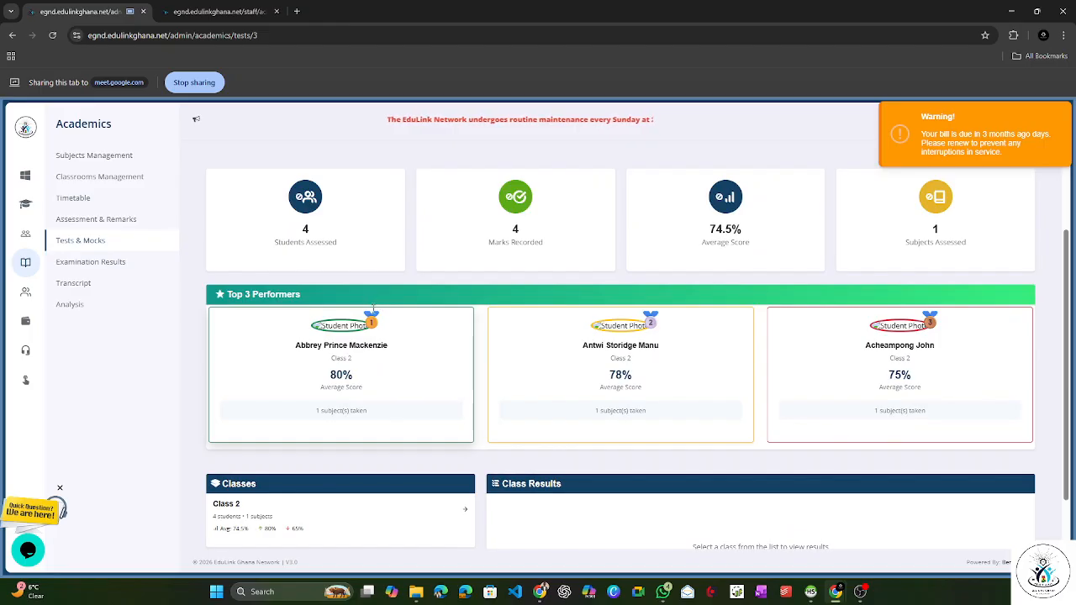
scroll(406, 330, up, 2)
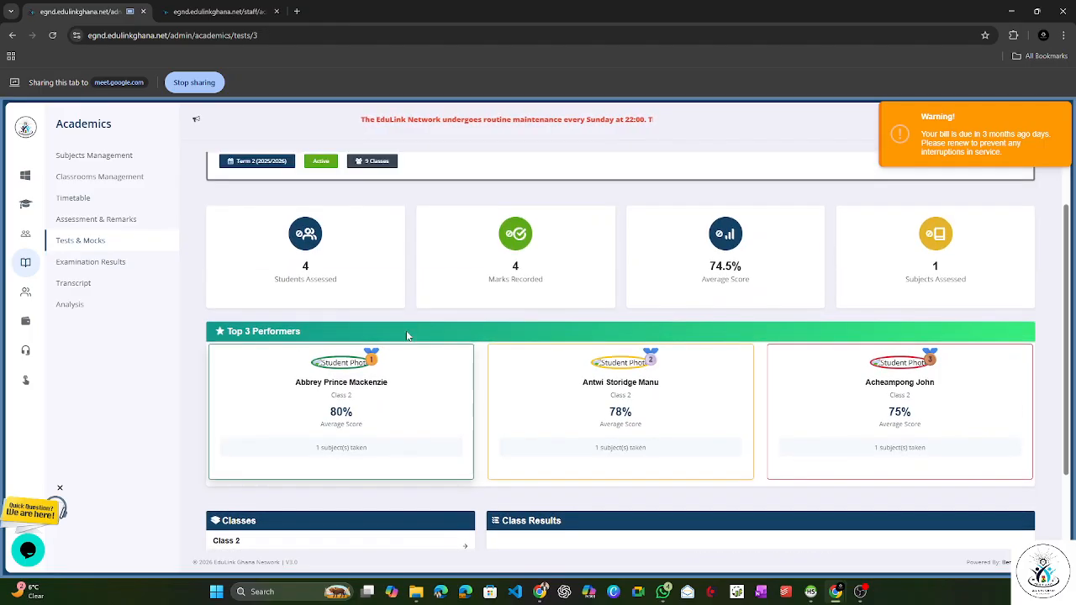
Step: Dismiss the billing warning and examine the top three performers' average scores and the Classes section
click(918, 162)
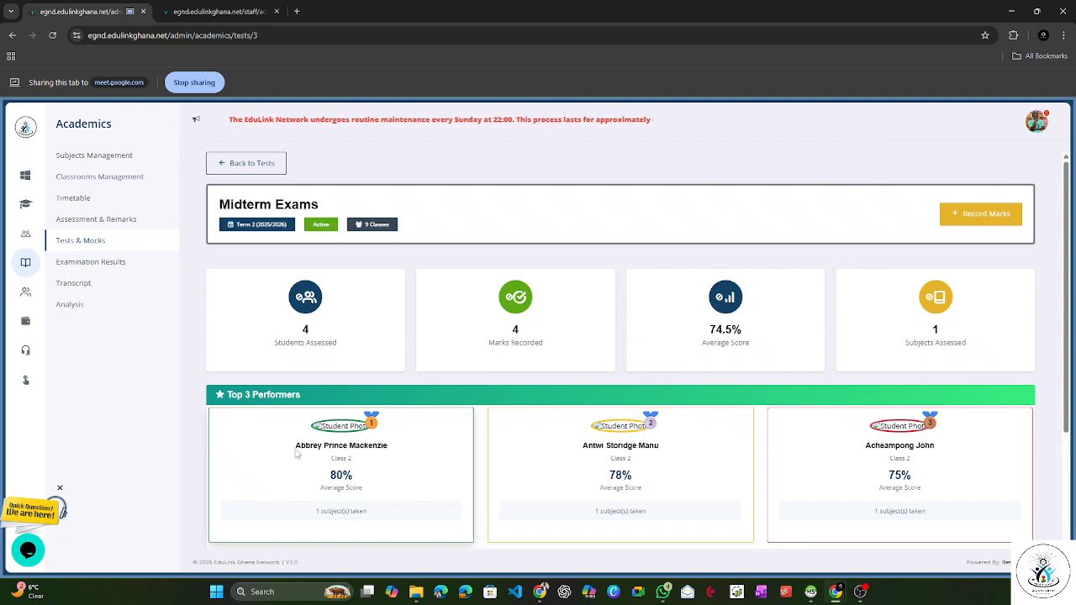
drag(296, 448, 376, 453)
click(312, 480)
drag(311, 483, 353, 459)
click(602, 480)
drag(600, 477, 640, 476)
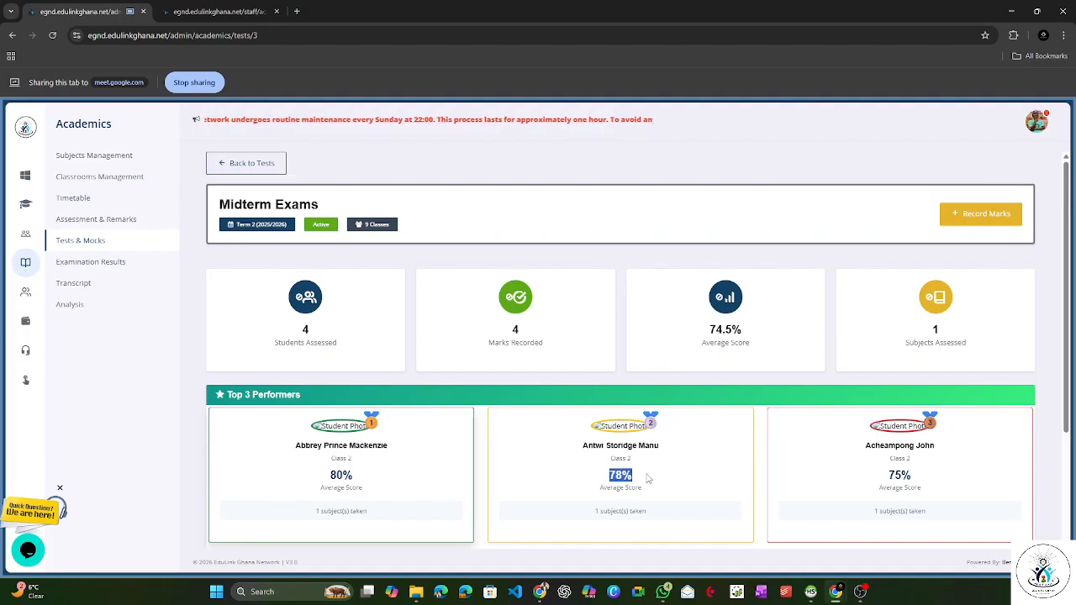
drag(883, 476, 921, 477)
scroll(807, 510, down, 2)
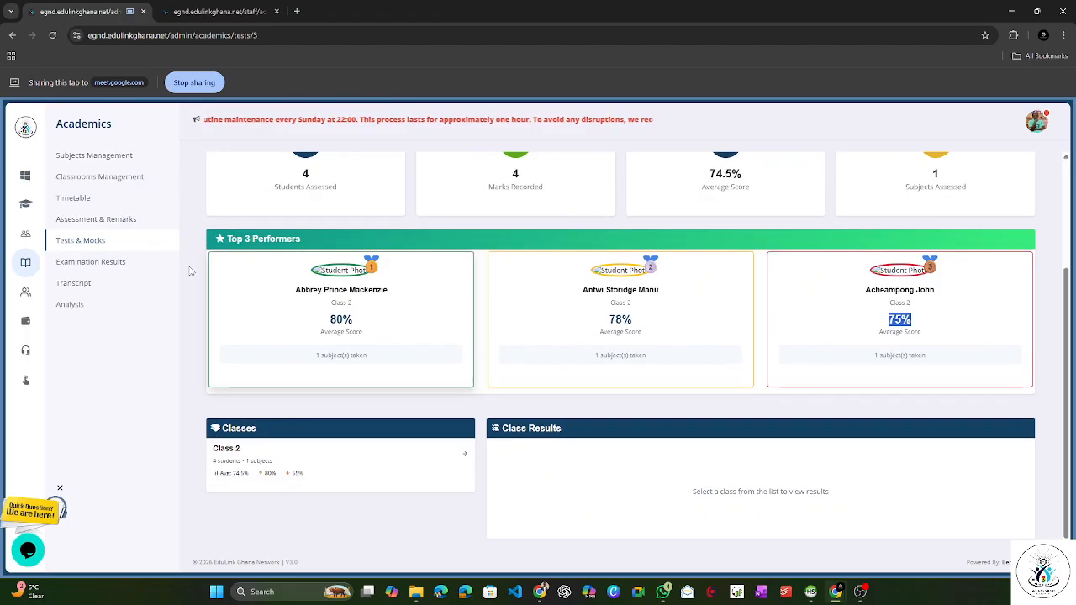
Step: Switch to the staff portal's Record Test Marks page and share it in the meeting
click(240, 18)
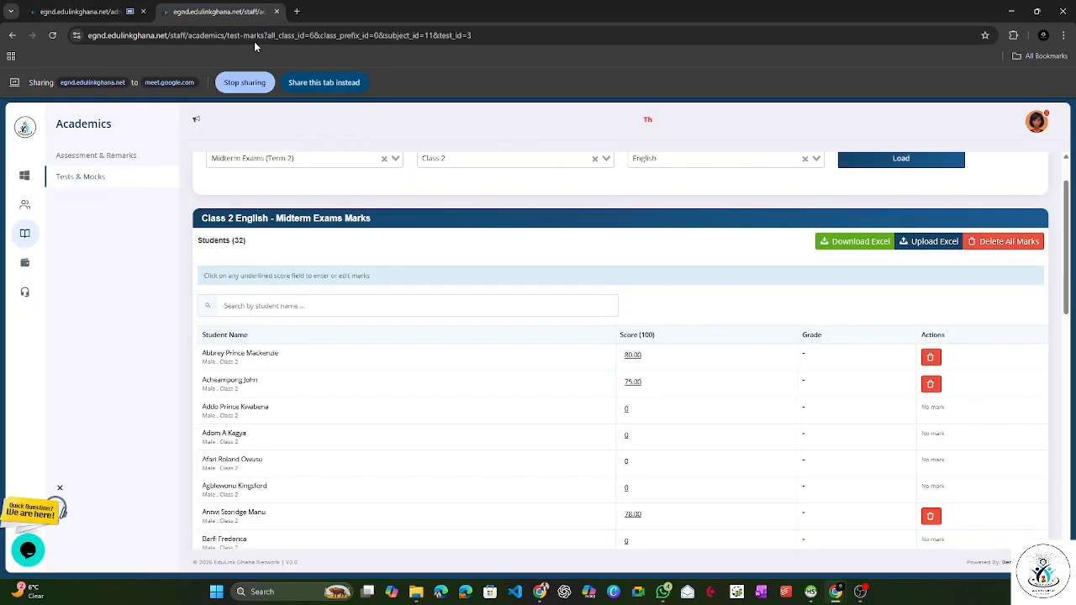
click(333, 82)
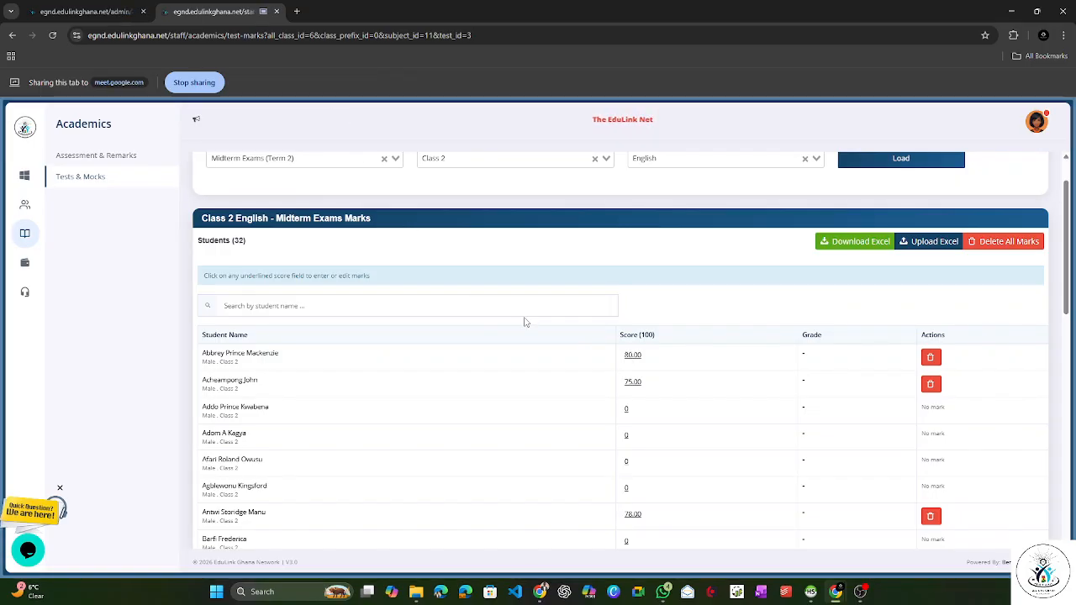
scroll(492, 331, up, 1)
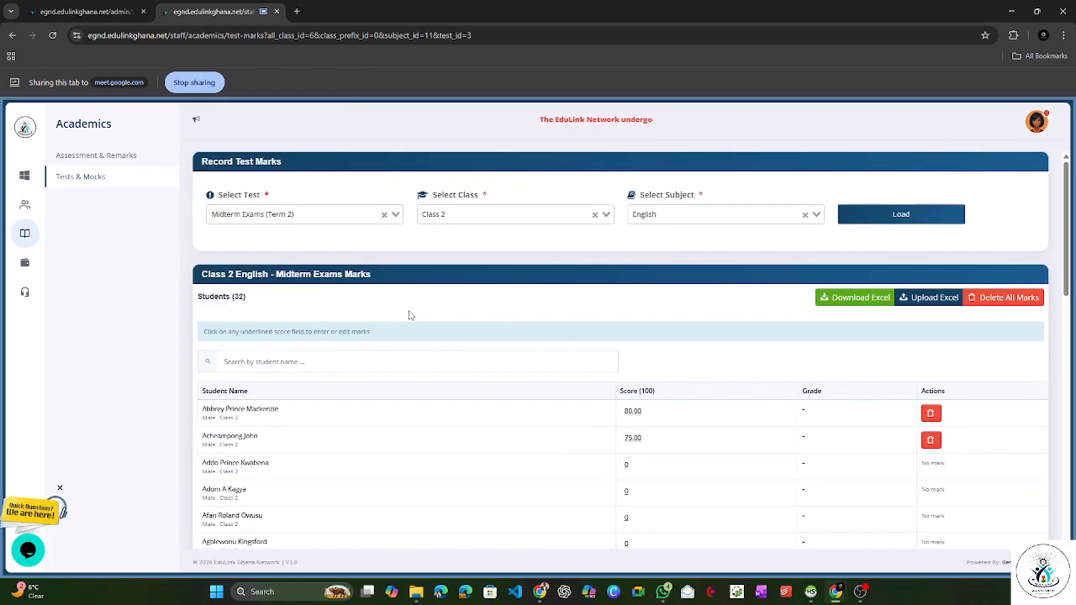
Step: Load the J.H.S 1 A Science marks for Midterm Exams (Term 2)
click(449, 217)
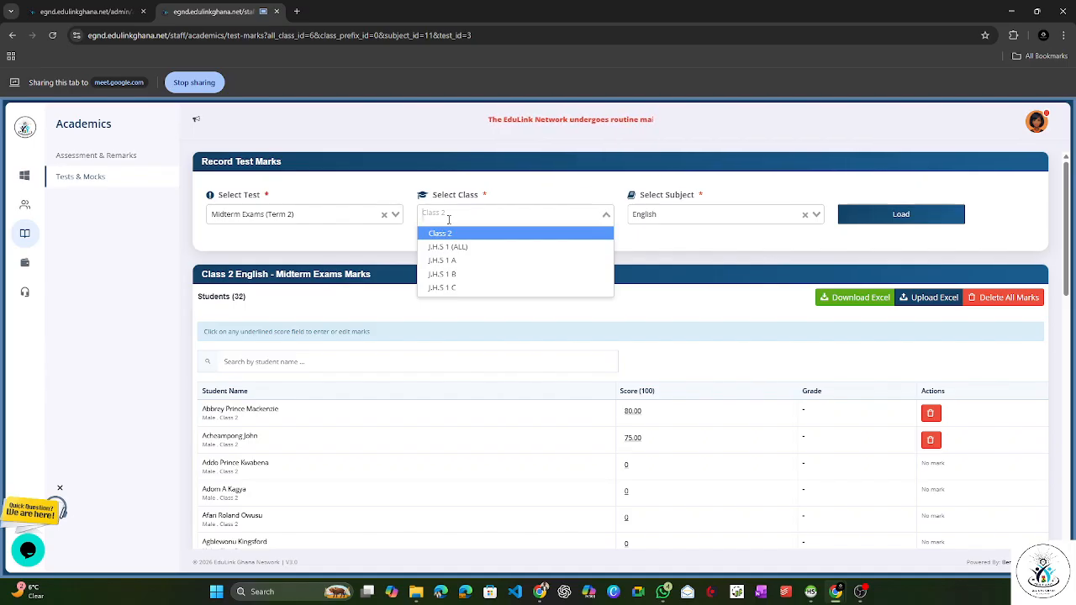
click(499, 259)
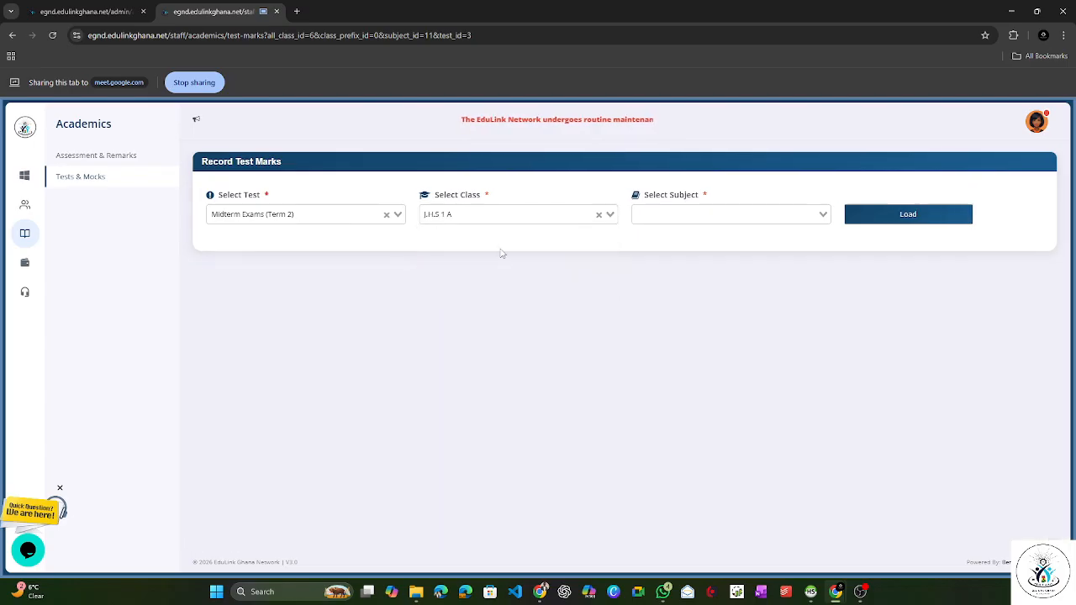
click(664, 217)
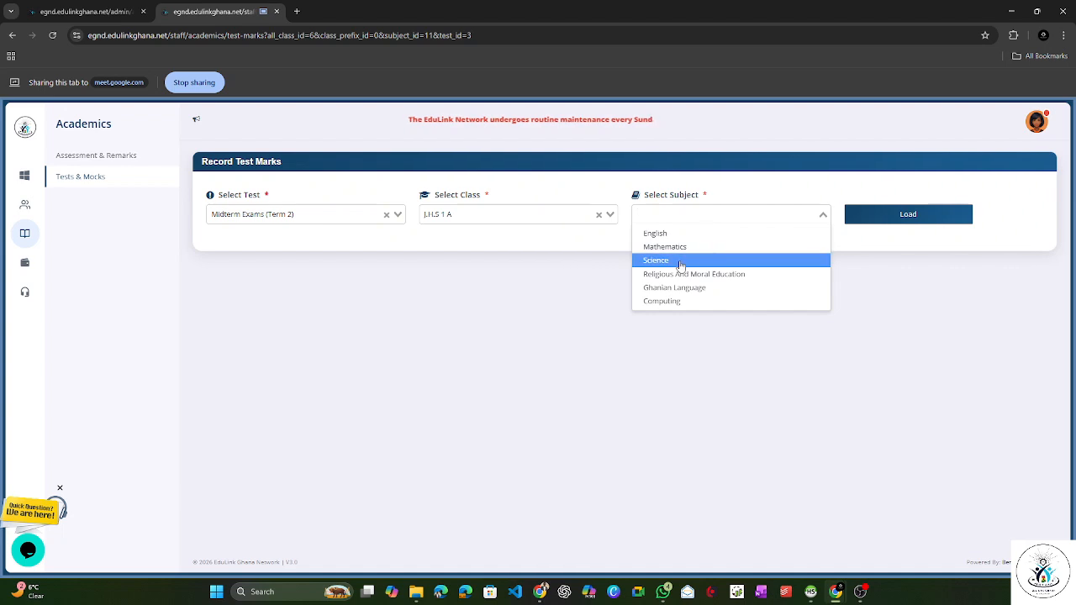
click(673, 261)
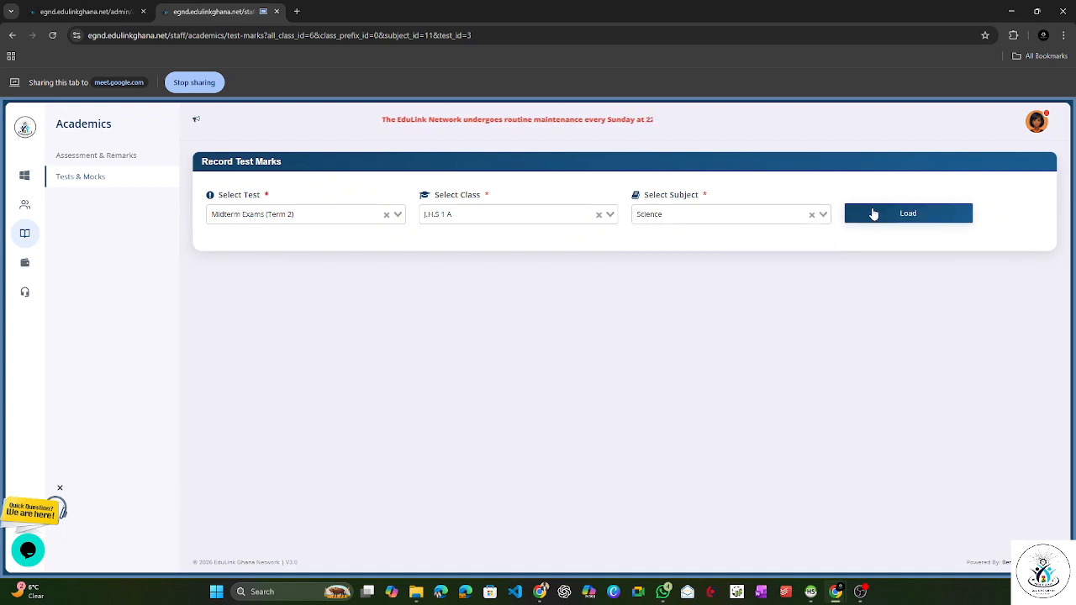
click(872, 213)
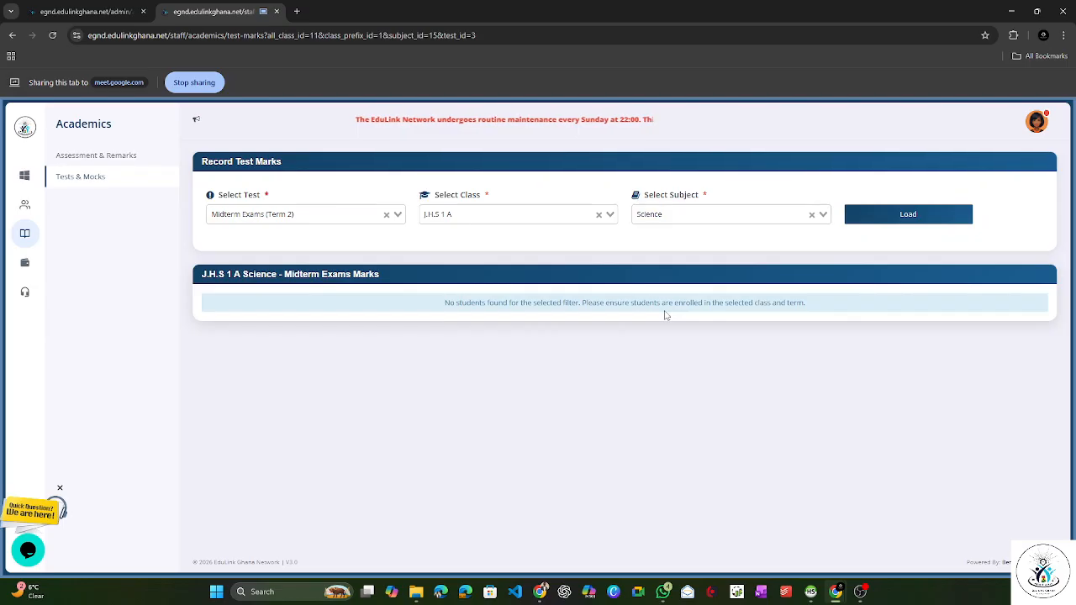
Step: Load the Science marks of J.H.S 1 B for the same midterm exams
click(537, 216)
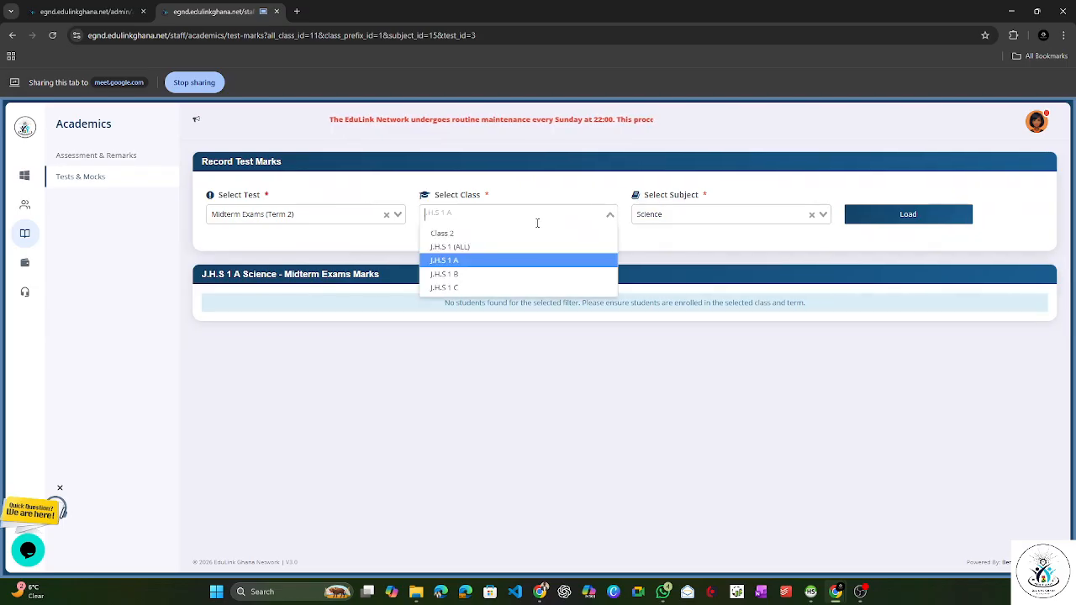
click(518, 276)
click(741, 217)
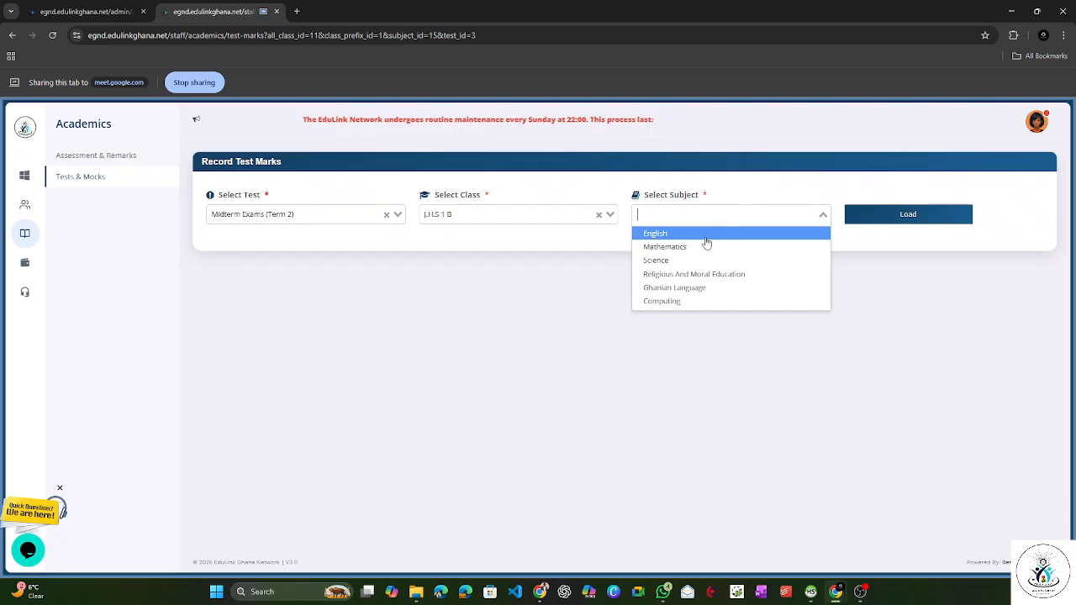
click(704, 260)
click(847, 220)
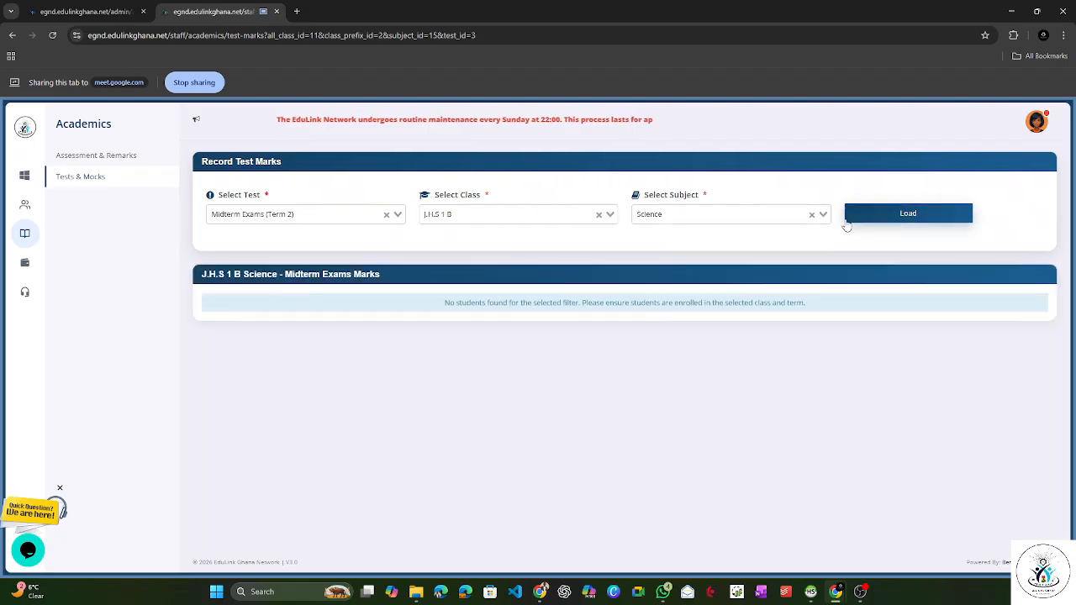
Step: Load the English midterm exam marks for J.H.S 1 (ALL)
click(521, 221)
click(554, 249)
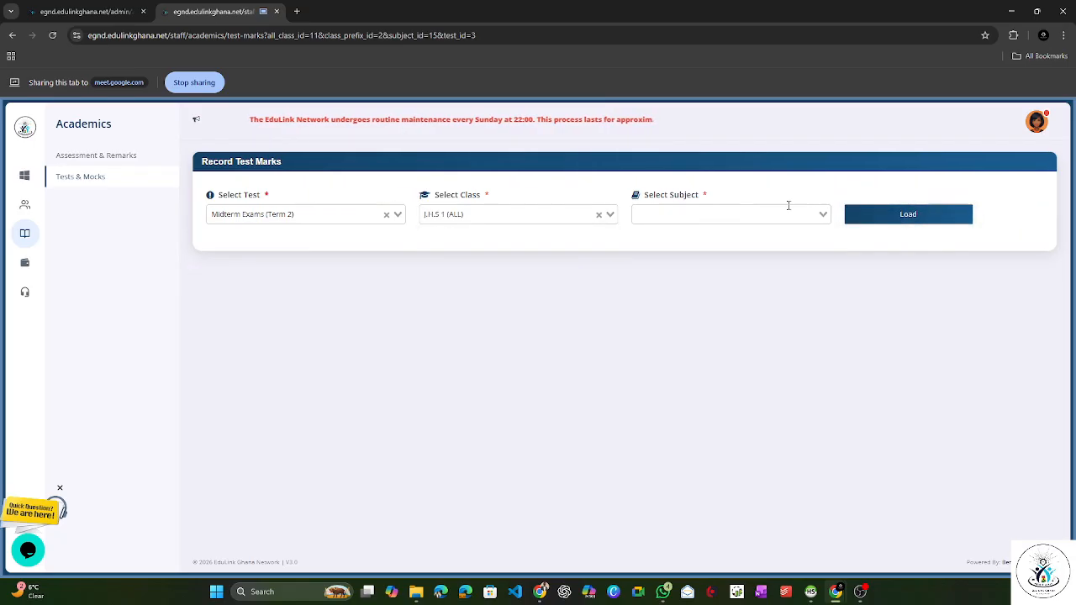
click(786, 214)
click(723, 234)
click(867, 221)
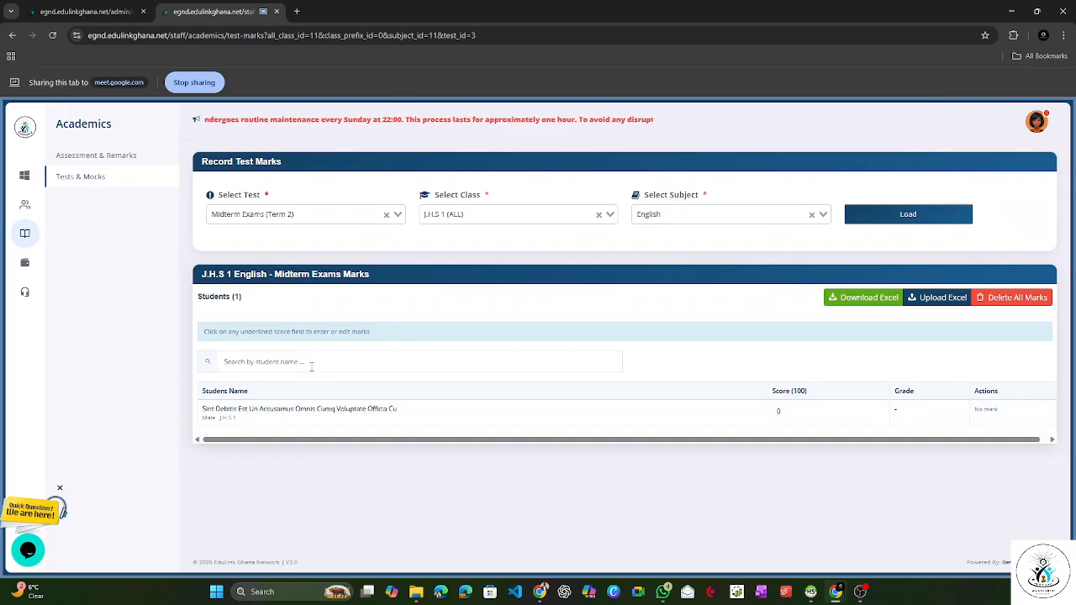
Step: Set the J.H.S 1 student's English midterm score to 80 and save it
click(777, 411)
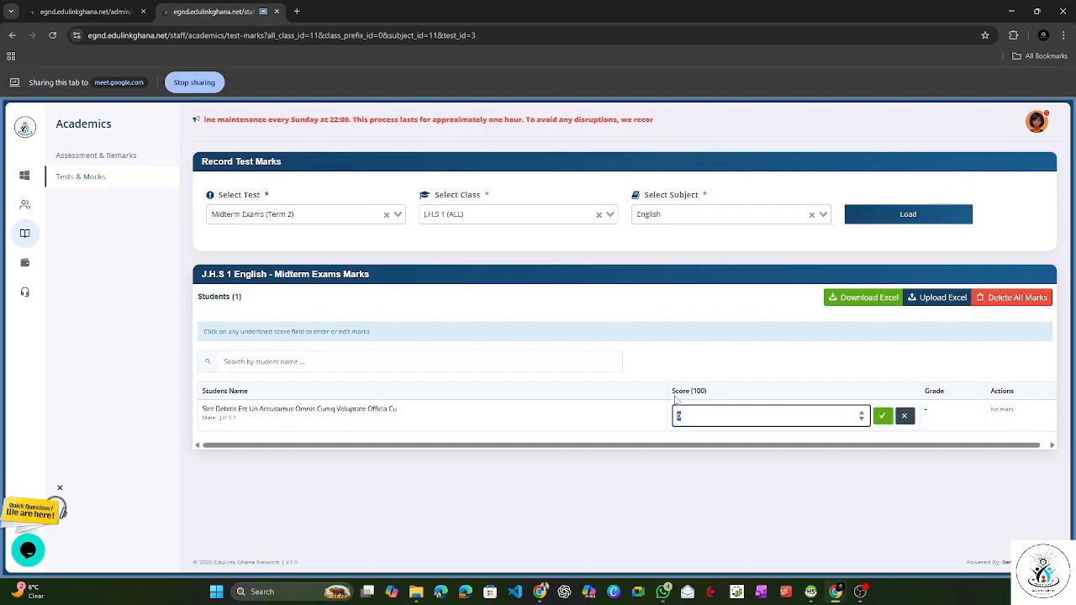
key(BackSpace)
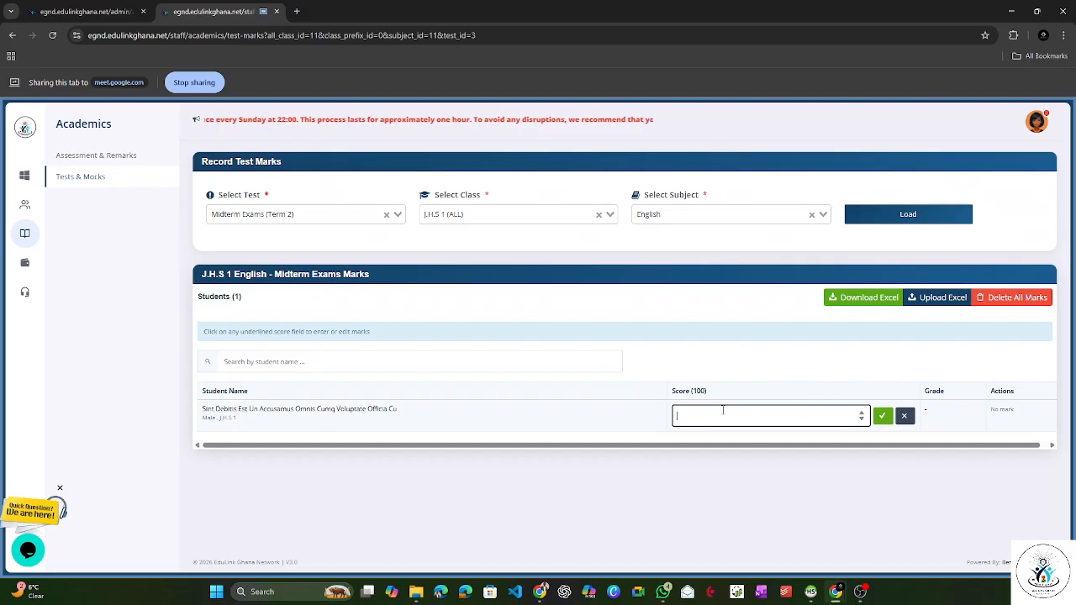
text(80)
click(883, 418)
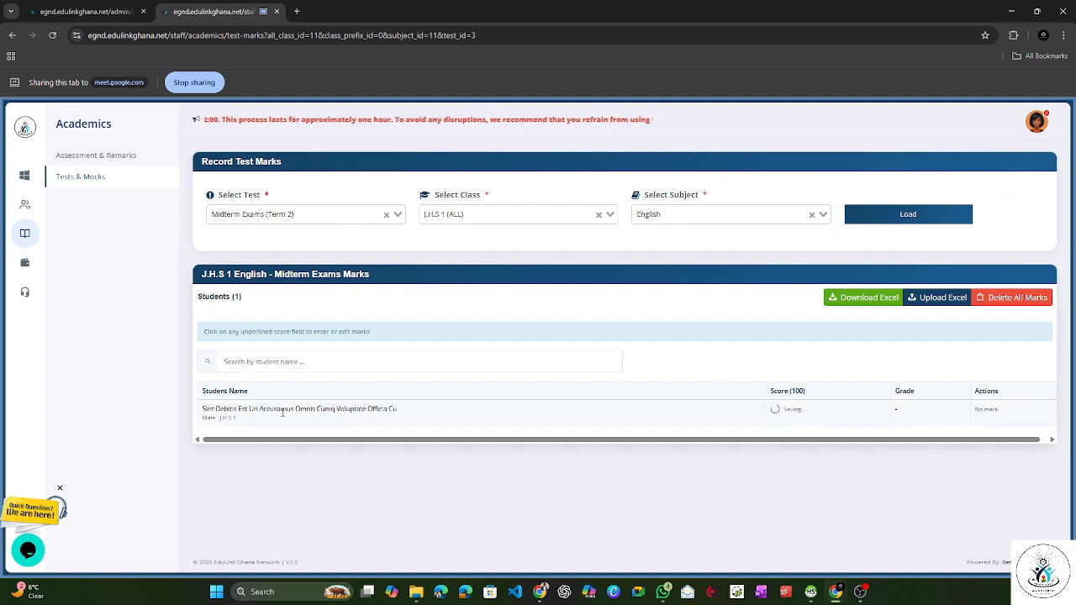
drag(232, 418, 212, 419)
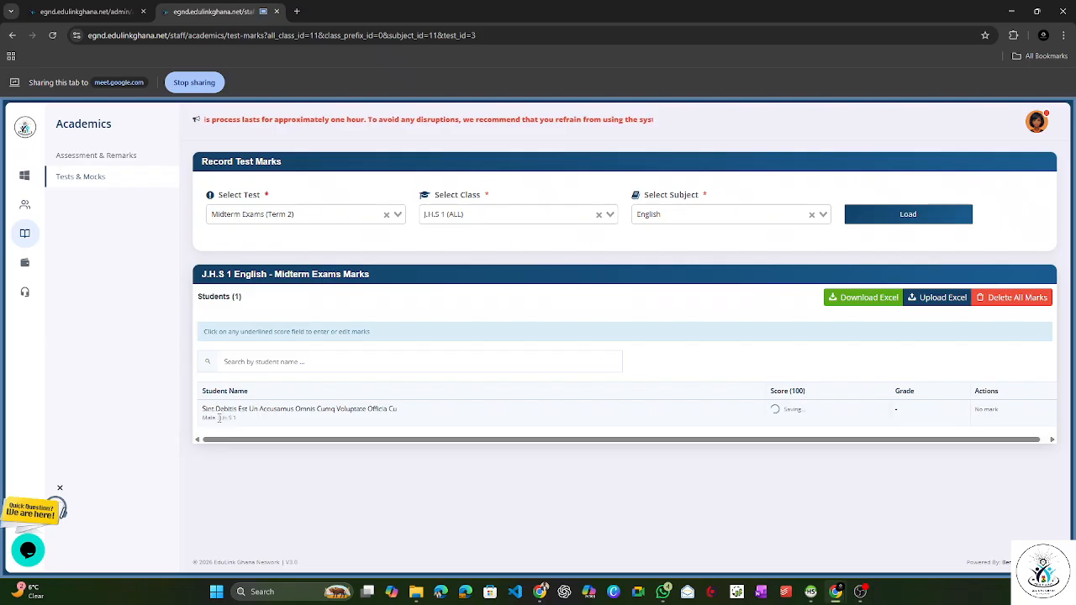
click(780, 330)
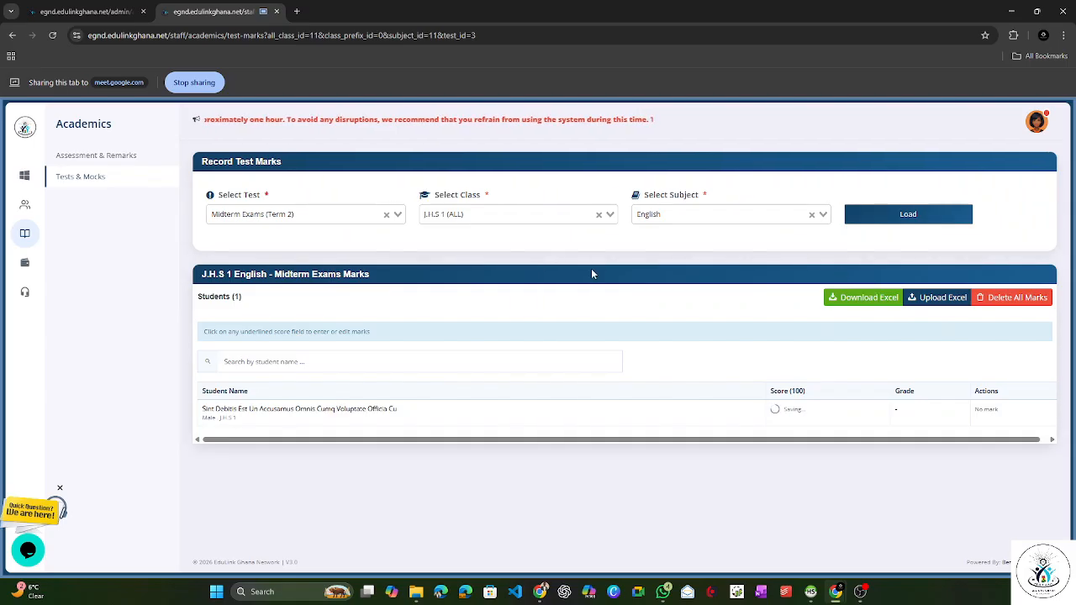
Step: Switch to the admin portal, share its tab in the meeting, and open the students' Termly Enrollment page
click(88, 12)
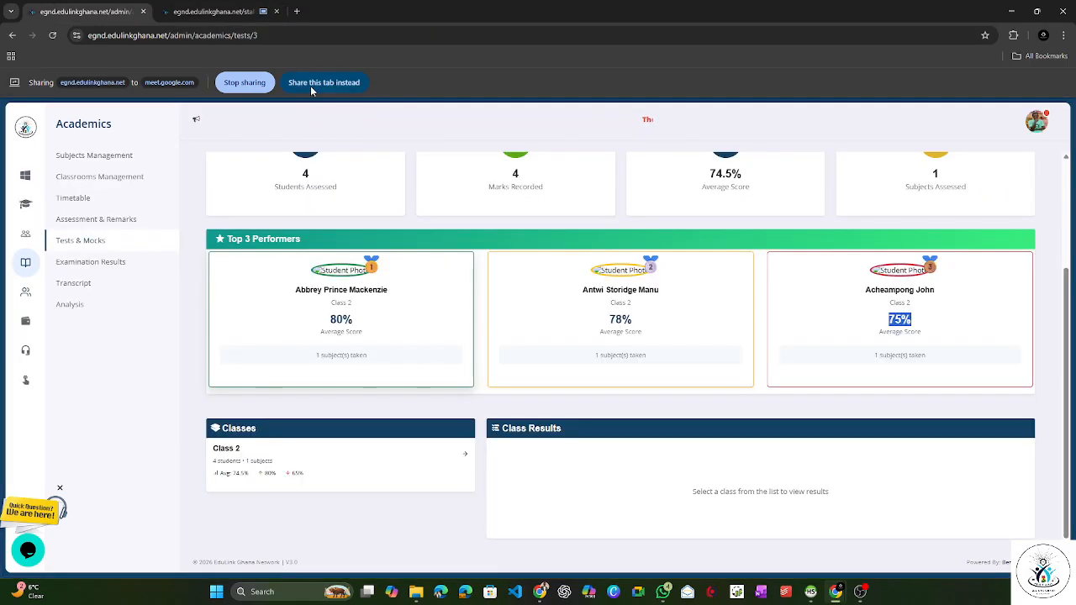
click(323, 83)
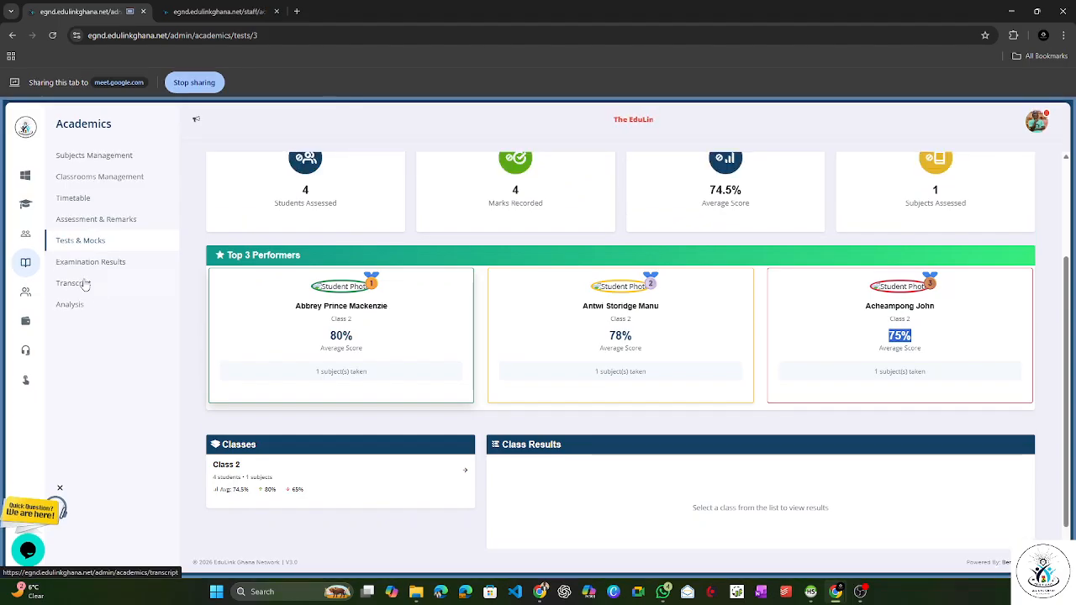
click(57, 243)
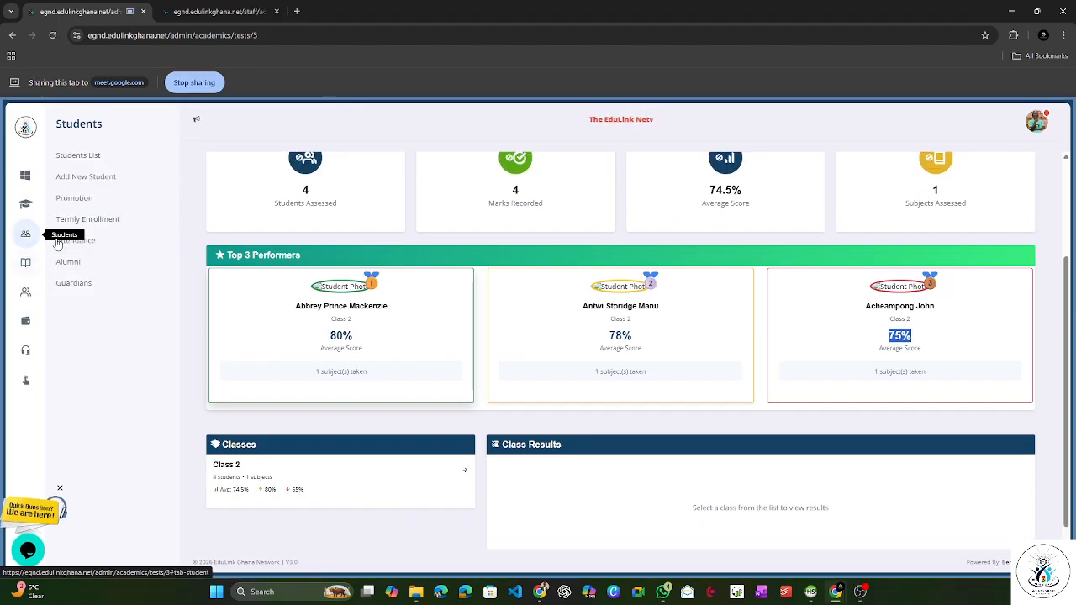
click(104, 229)
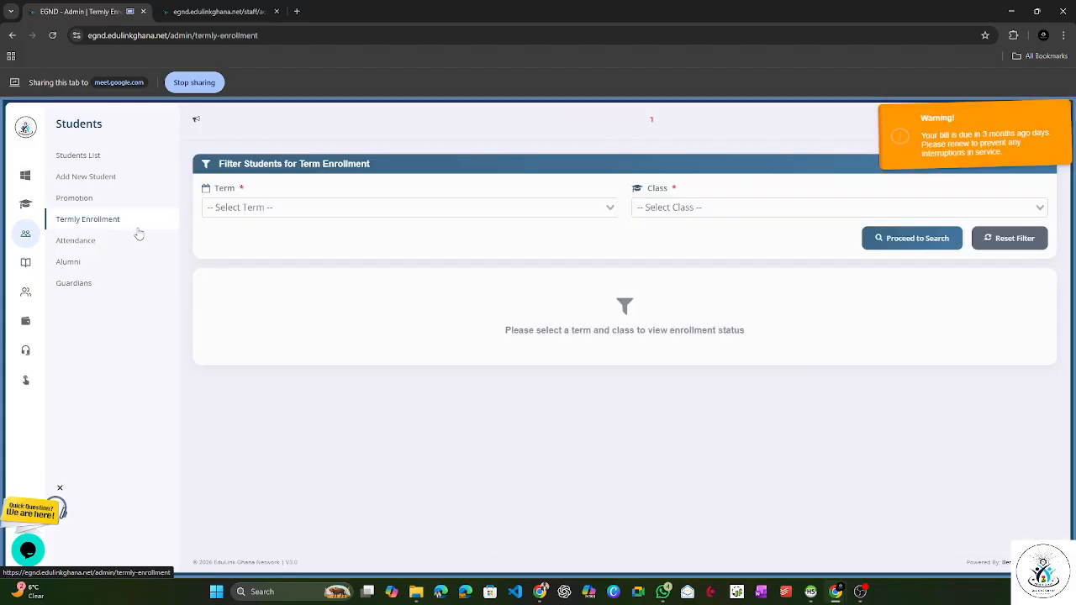
Step: Look up the enrollment status of J.H.S 1 (ALL) students for Term 2 - 2025/2026
click(325, 208)
click(278, 225)
click(673, 205)
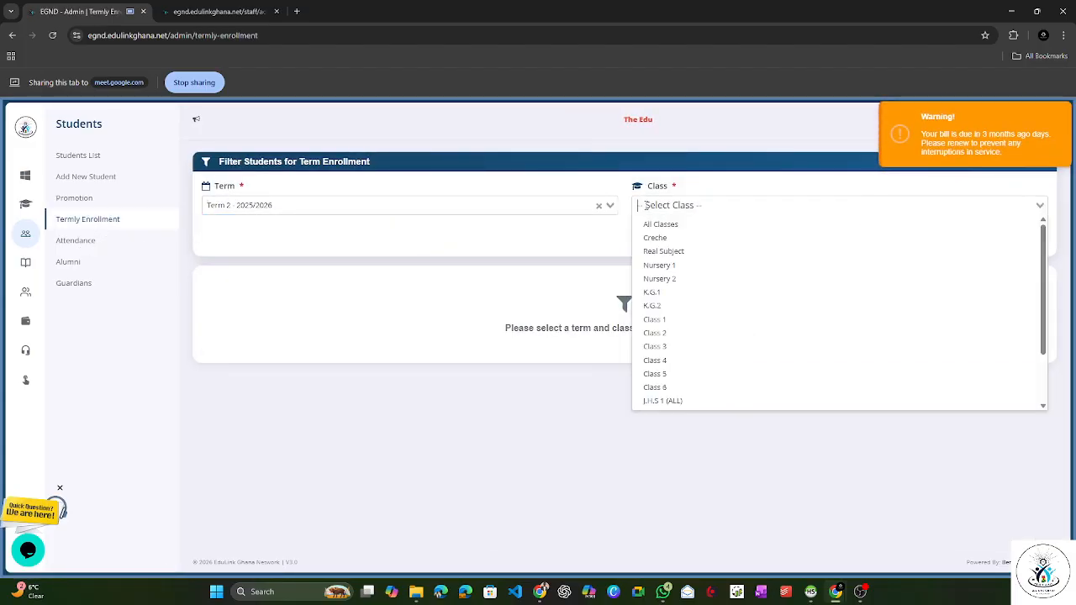
scroll(673, 353, down, 3)
click(666, 333)
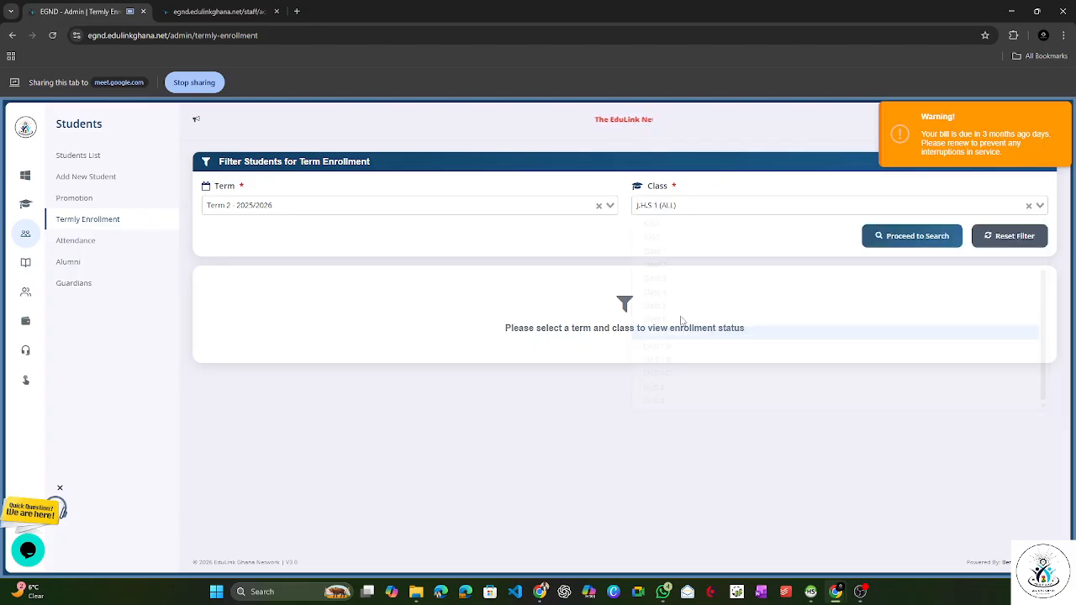
click(897, 243)
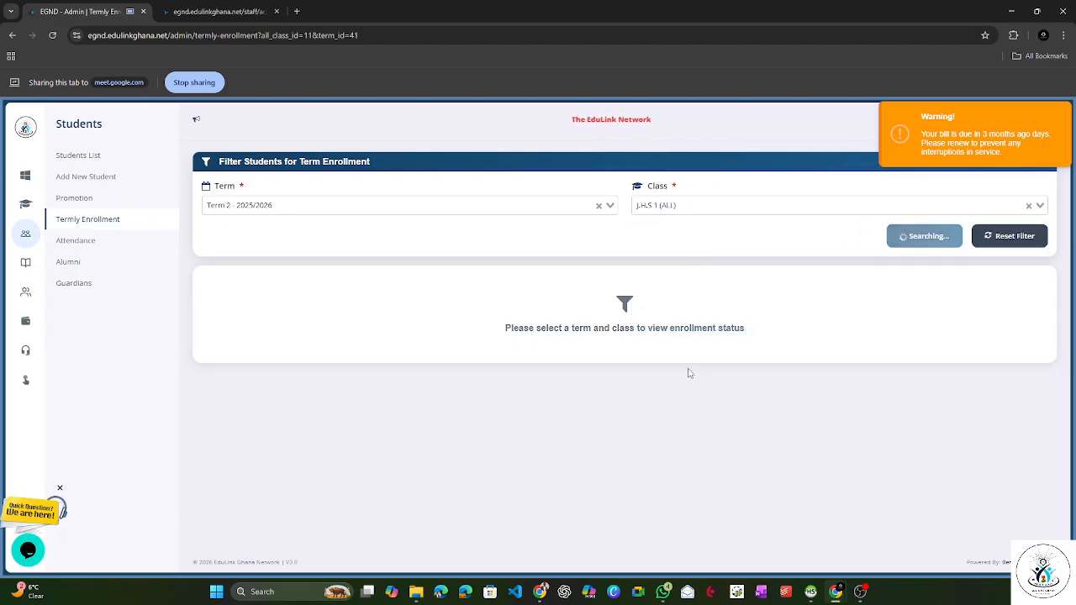
Step: Enroll all not-enrolled J.H.S 1 students in the term, then dismiss the overlay
scroll(314, 398, down, 1)
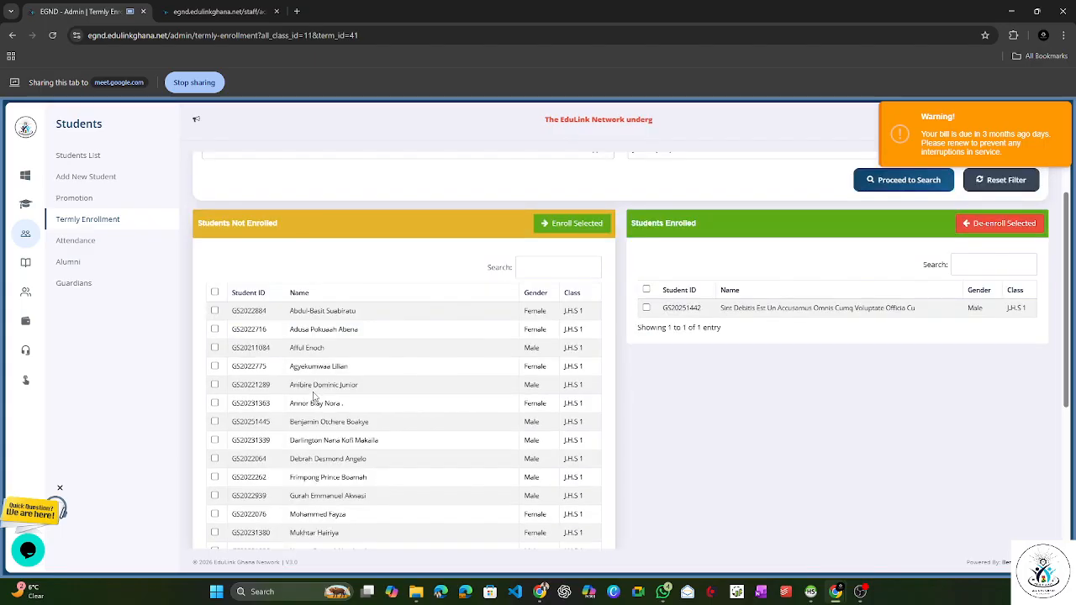
click(214, 292)
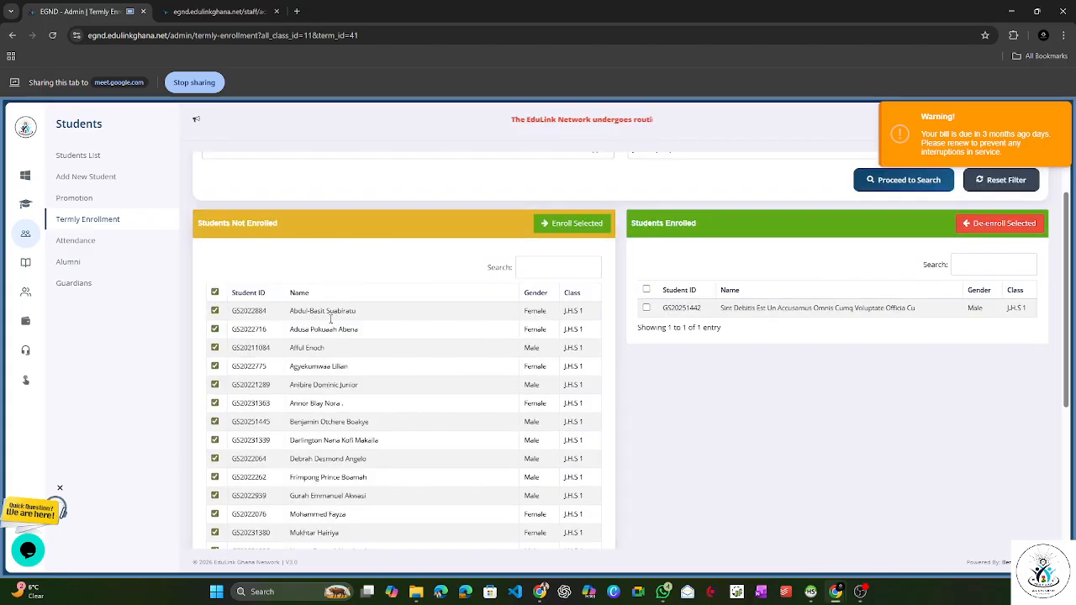
click(572, 223)
click(506, 413)
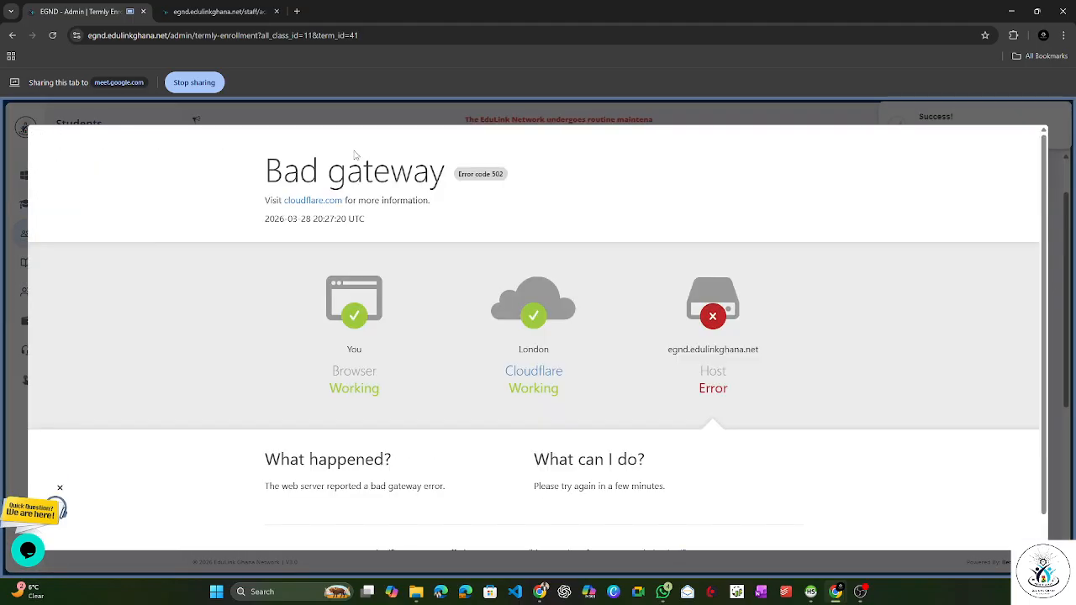
click(391, 114)
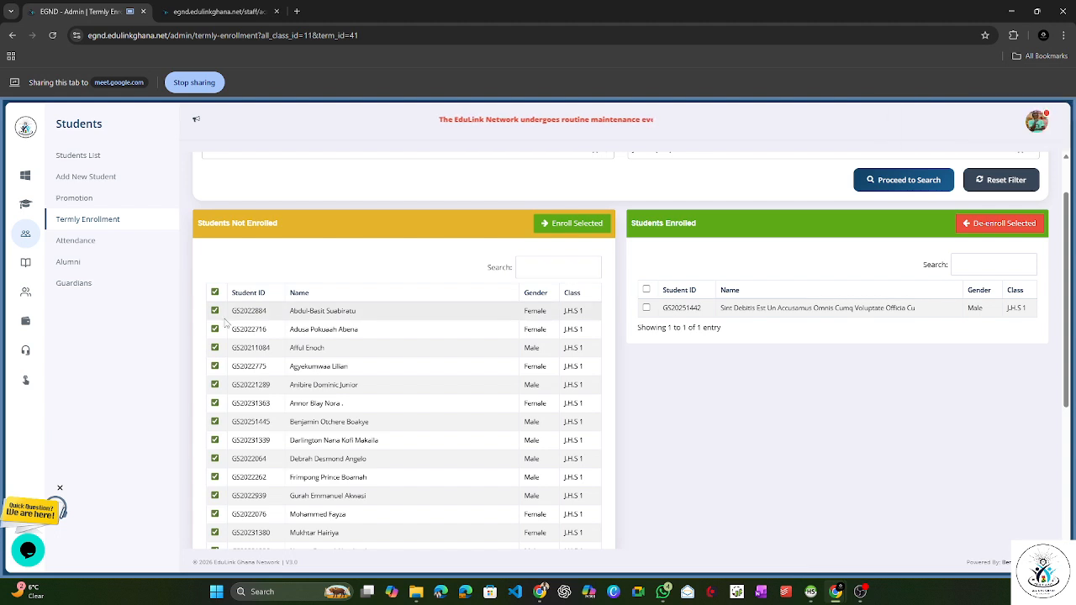
Step: Repeat the J.H.S 1 (ALL) enrollment search for Term 2 and review the list of enrolled students
scroll(925, 202, up, 1)
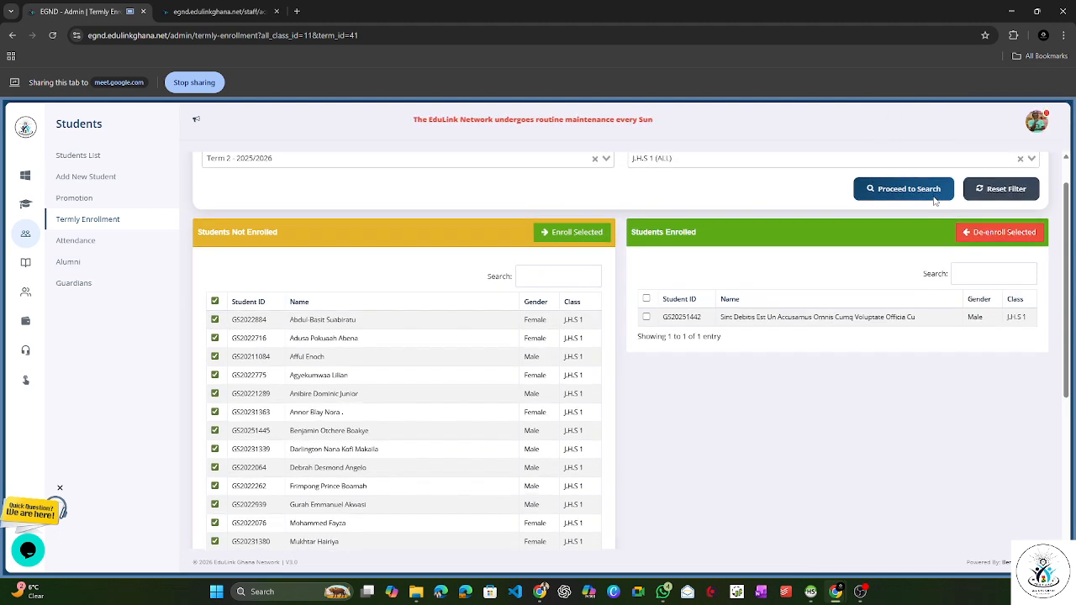
click(896, 240)
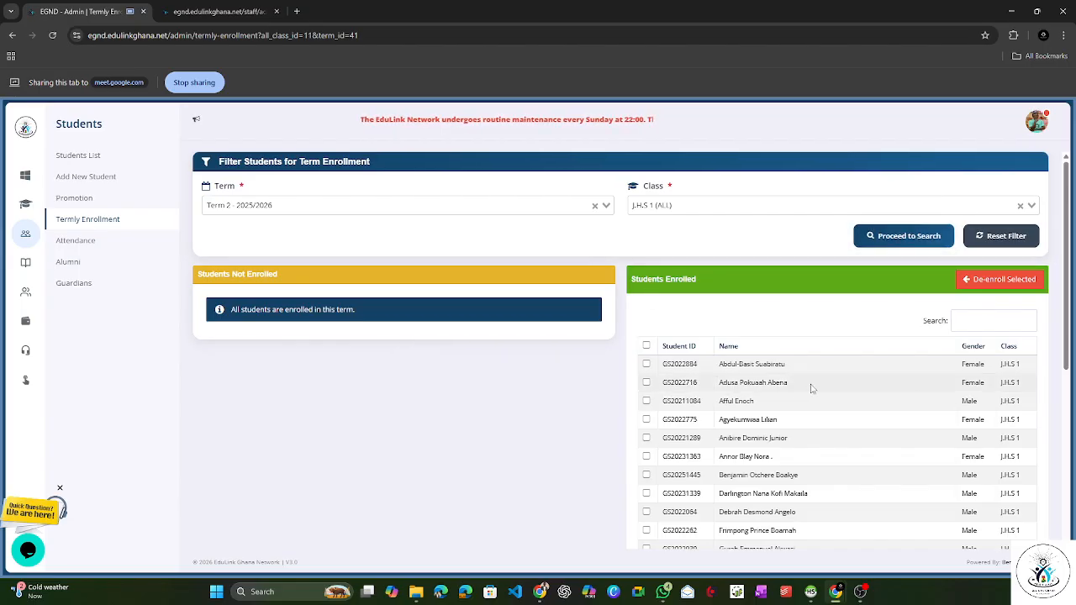
scroll(799, 395, down, 2)
scroll(792, 410, up, 1)
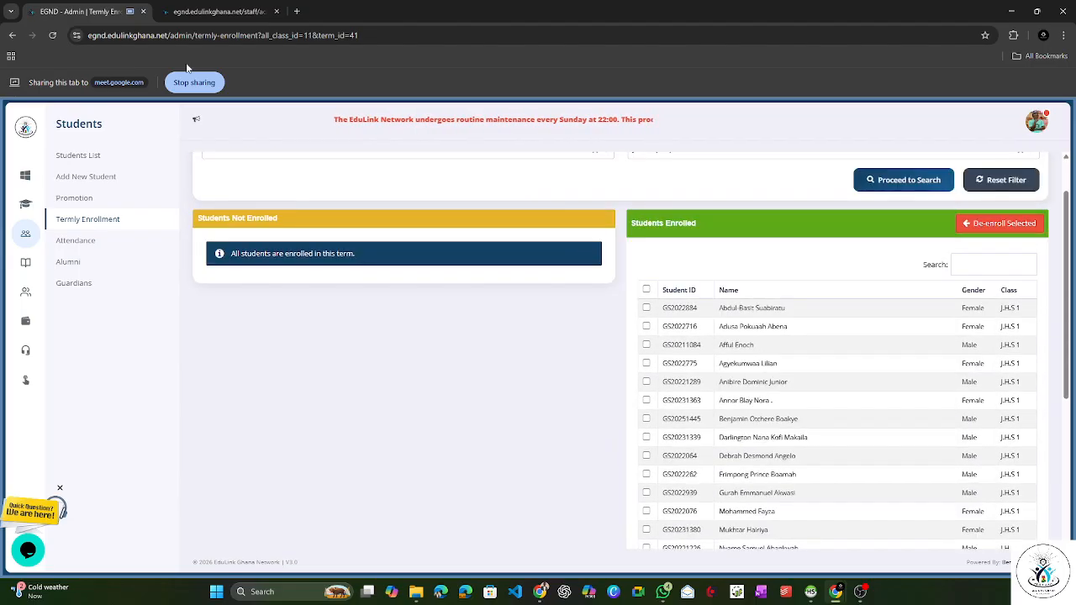
Step: Return to the staff portal, share its tab, and load the J.H.S 1 (ALL) English midterm marks again to review the student list
click(210, 12)
click(324, 82)
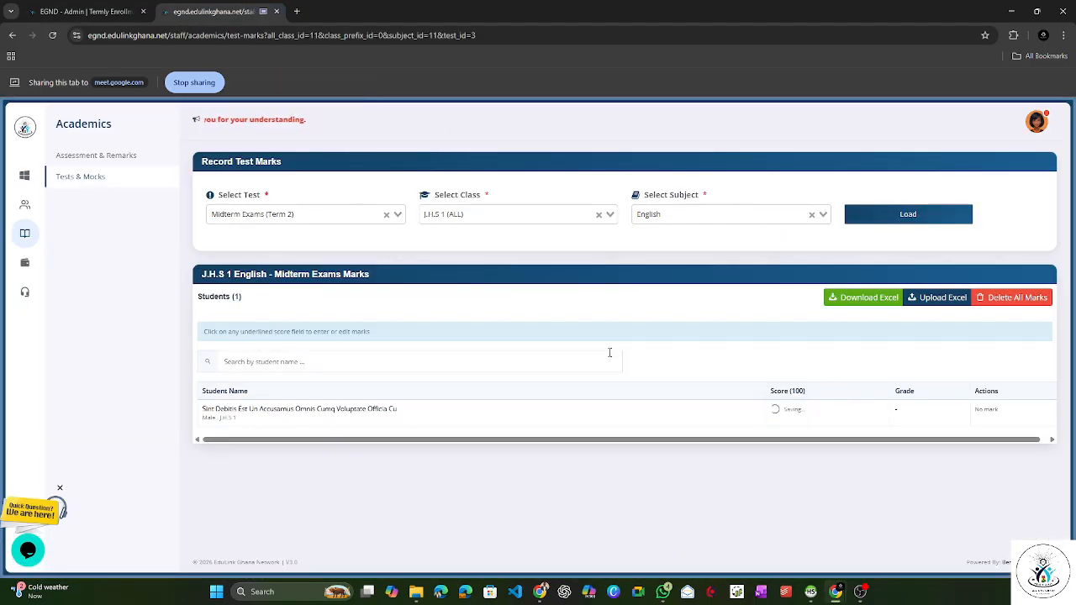
click(707, 207)
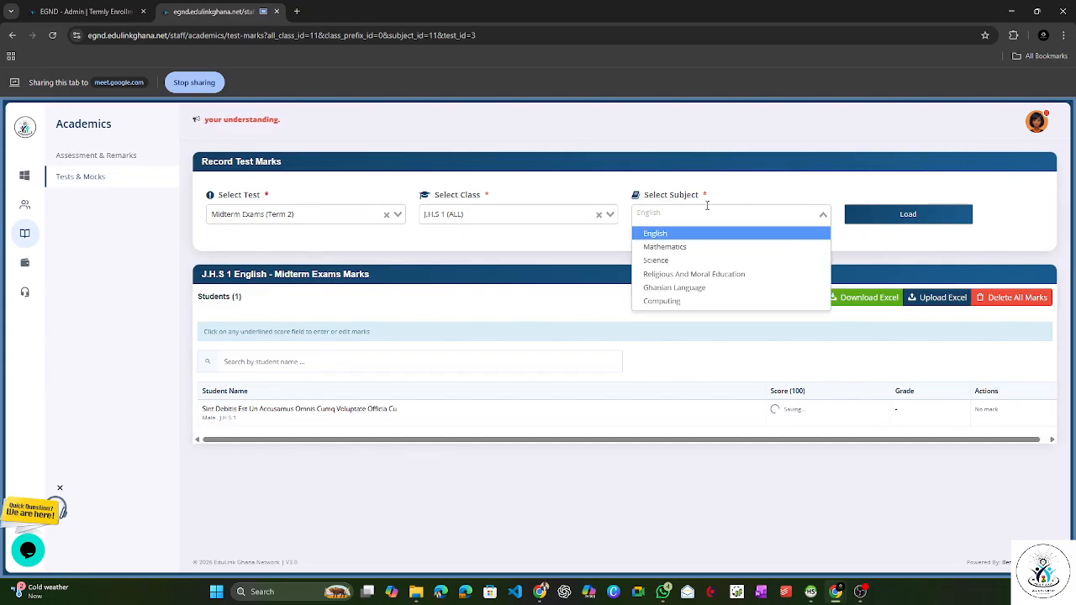
click(908, 214)
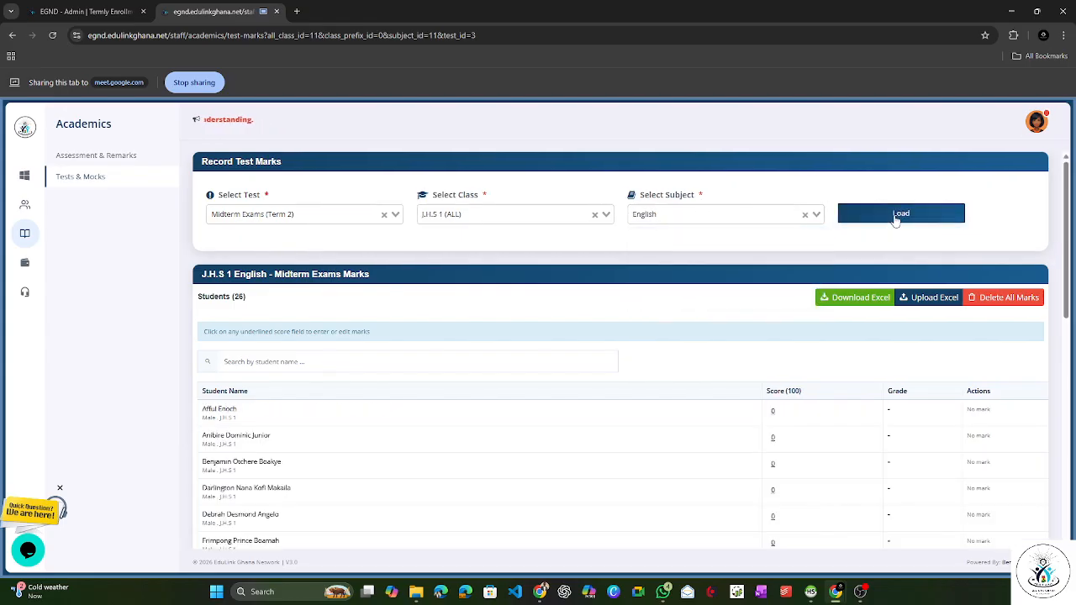
scroll(679, 364, down, 2)
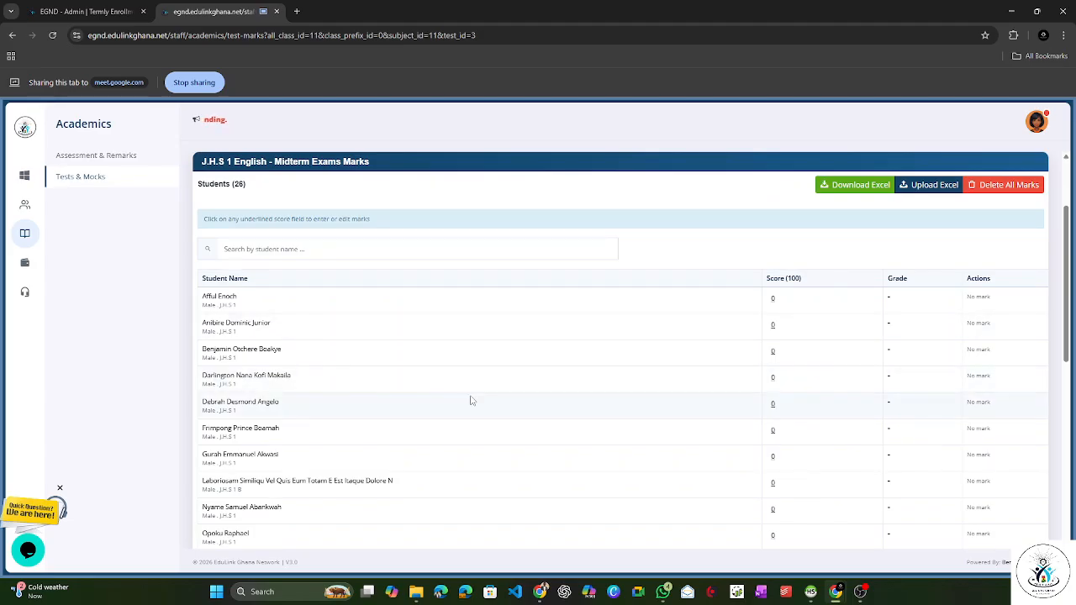
scroll(437, 252, up, 1)
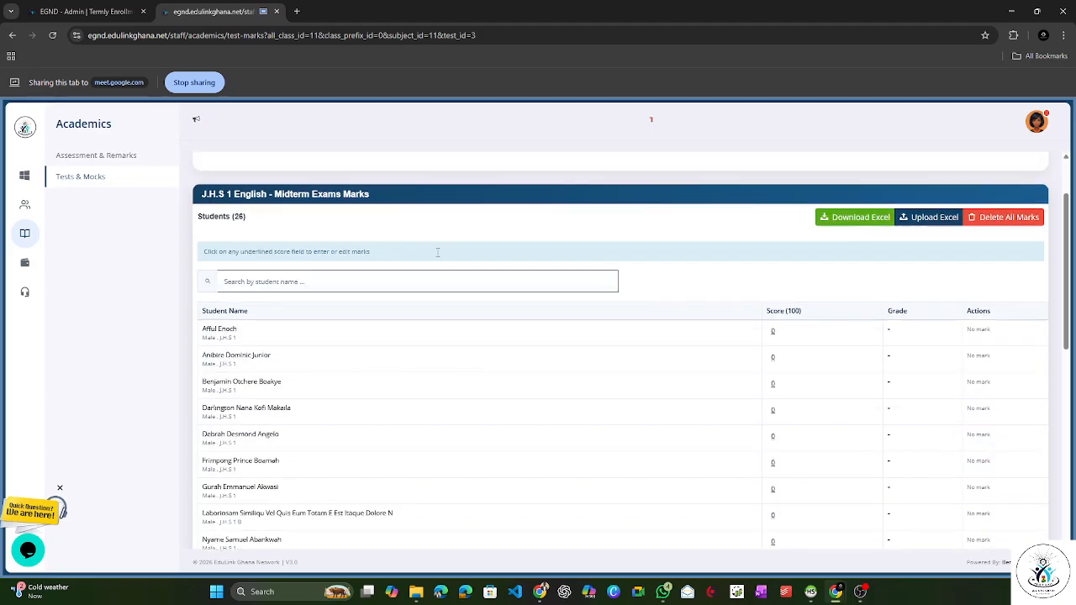
scroll(437, 253, up, 2)
Step: Reload the test marks page and load the J.H.S 1 A English marks for Midterm Exams (Term 2)
right_click(191, 236)
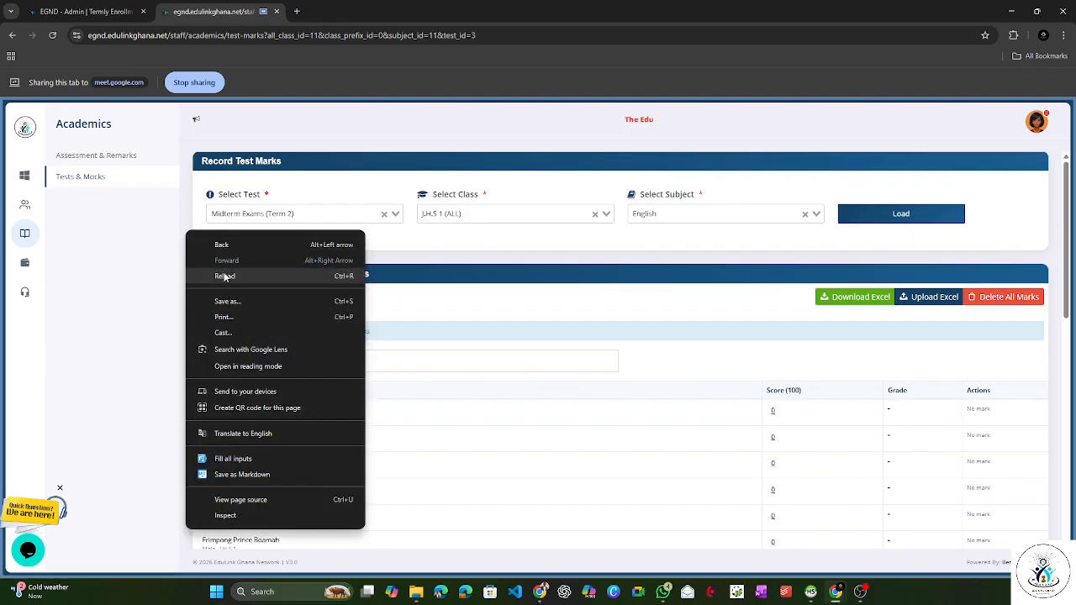
click(225, 274)
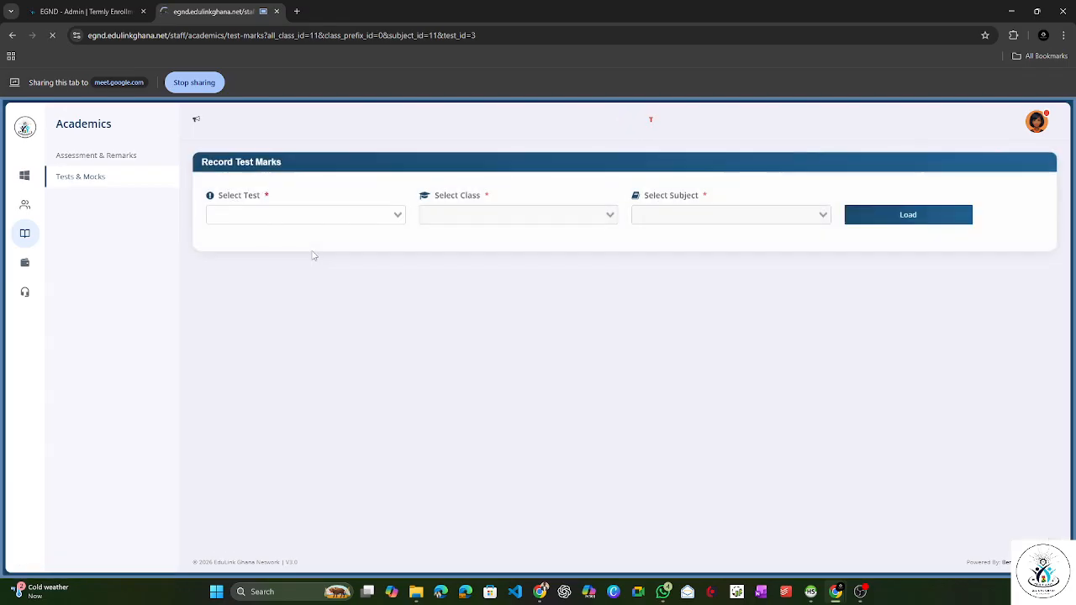
click(297, 216)
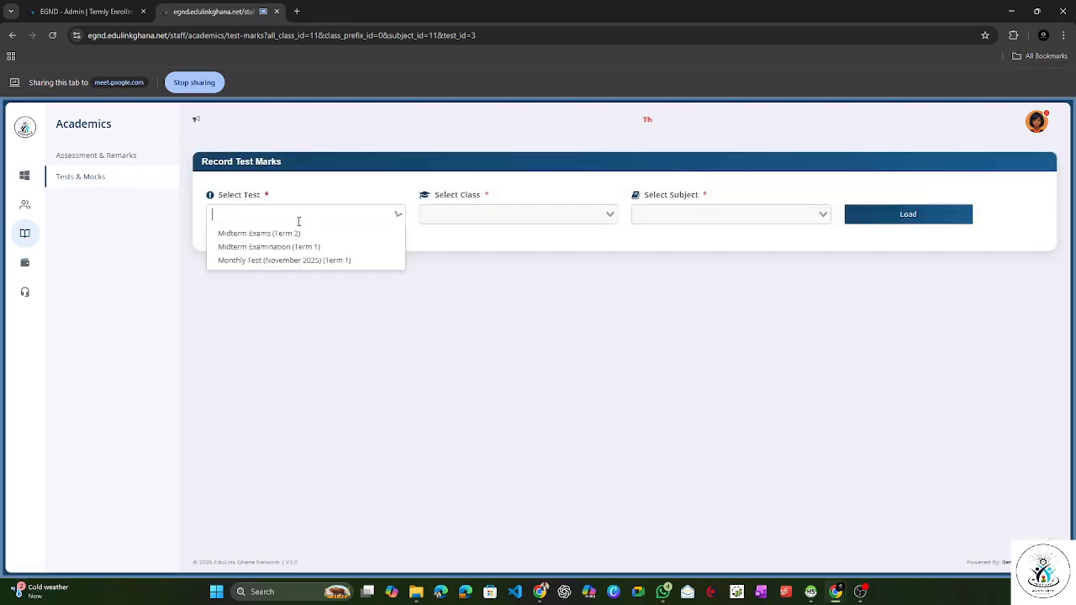
click(292, 235)
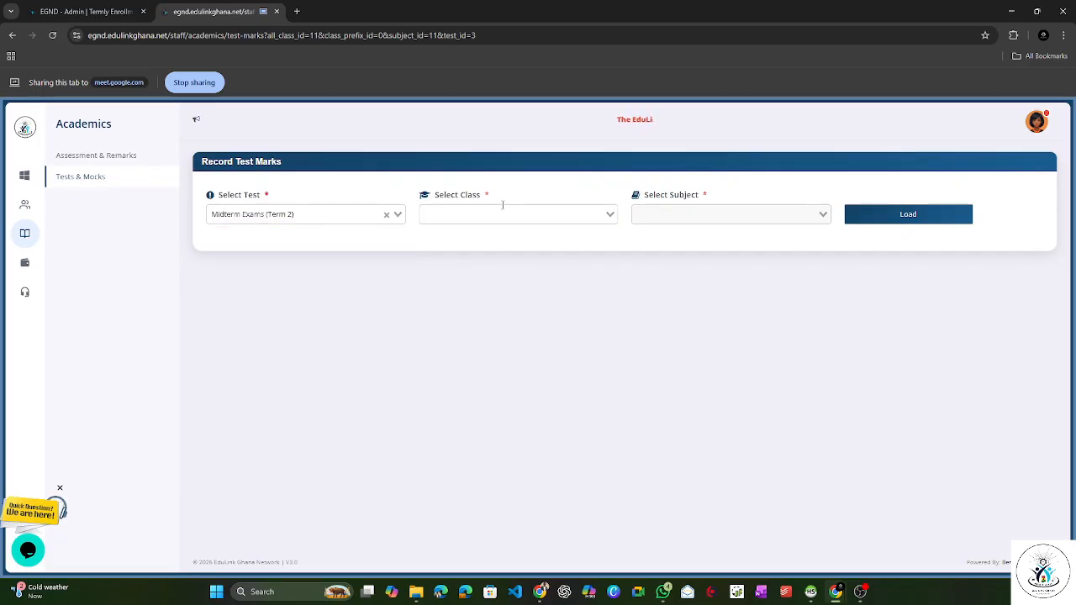
click(502, 214)
click(469, 260)
click(707, 214)
click(664, 233)
click(870, 216)
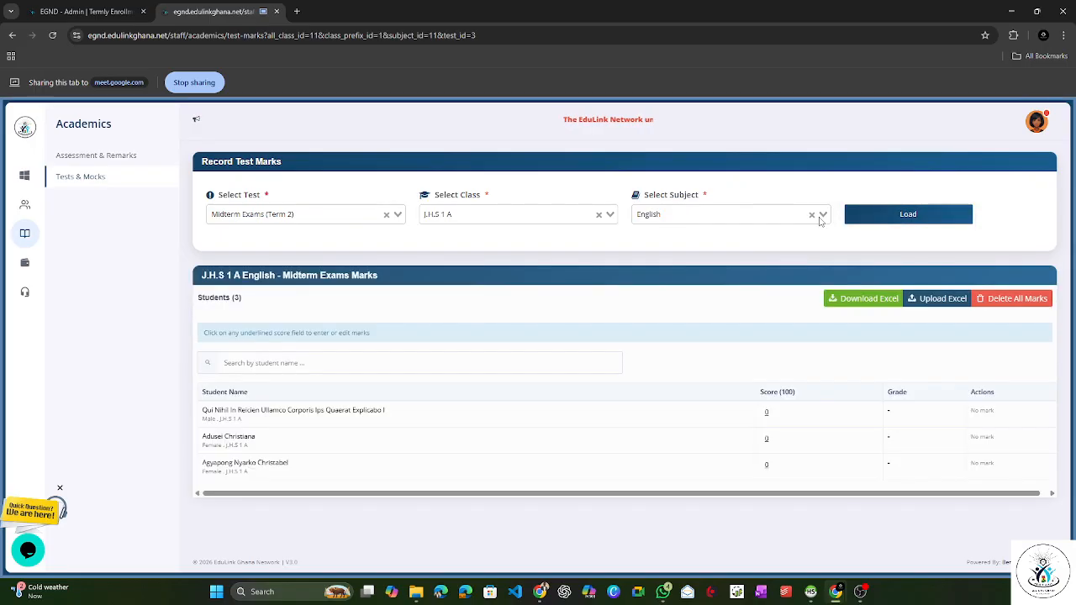
Step: Load the English marks of J.H.S 1 B for the Term 2 midterm exams
click(538, 209)
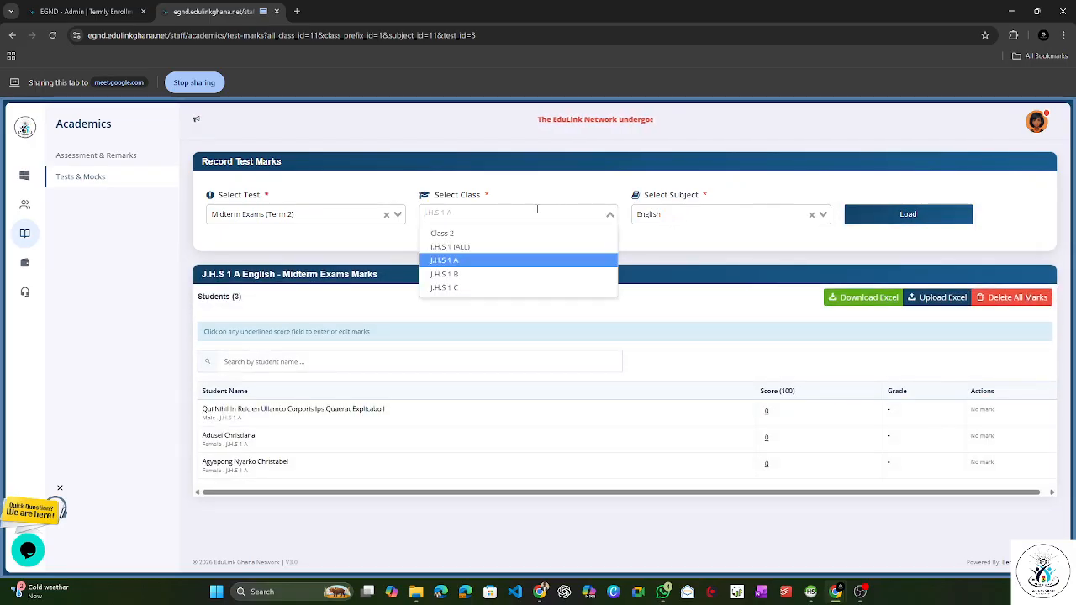
click(505, 275)
click(711, 215)
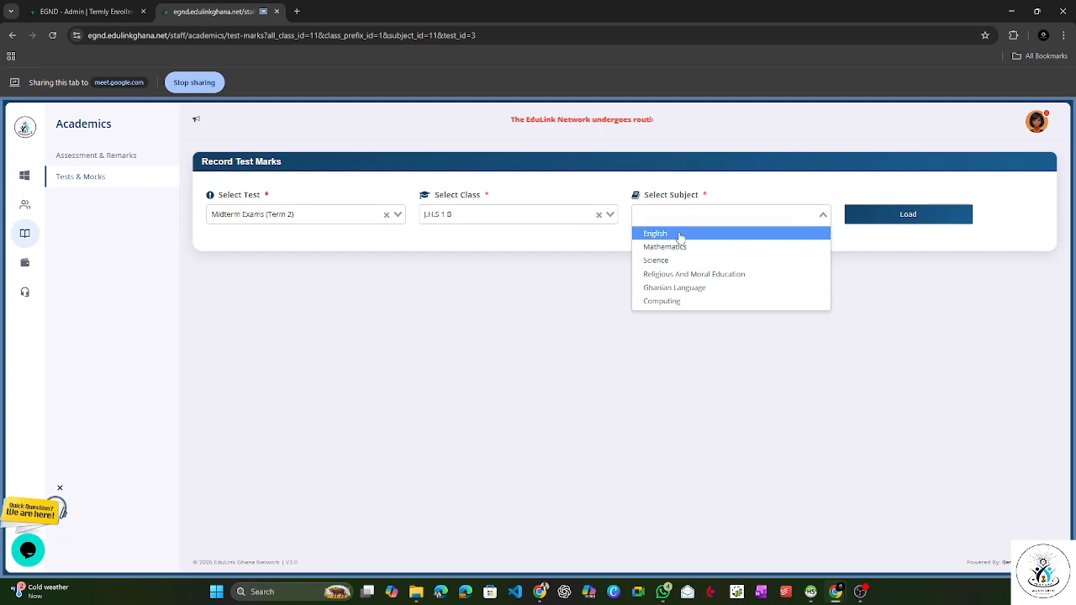
click(672, 234)
click(882, 216)
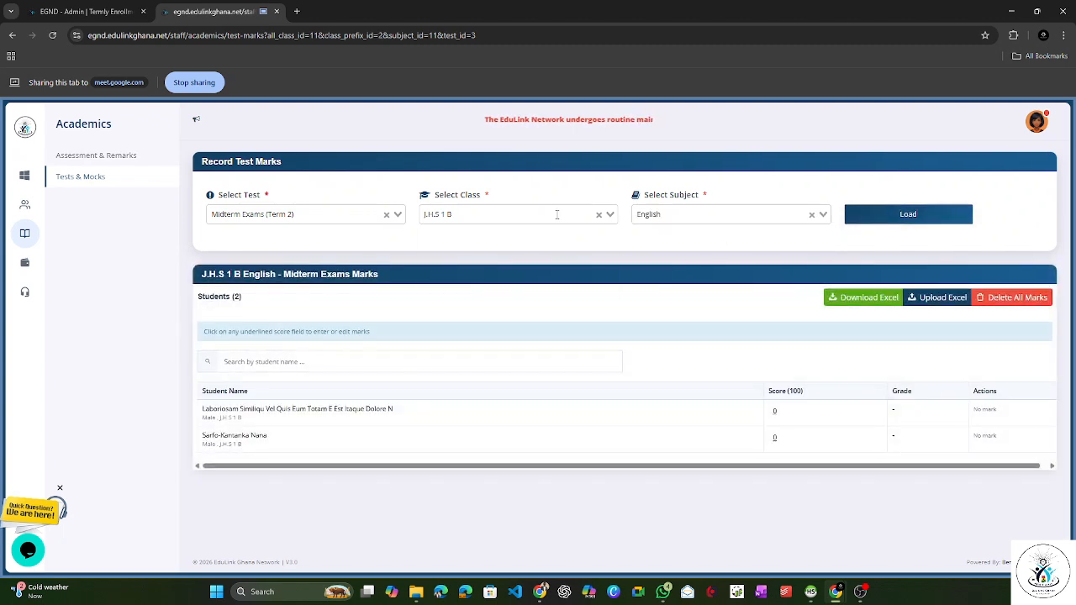
Step: Load the J.H.S 1 C English marks for the same midterm exams
click(557, 215)
click(510, 284)
click(665, 216)
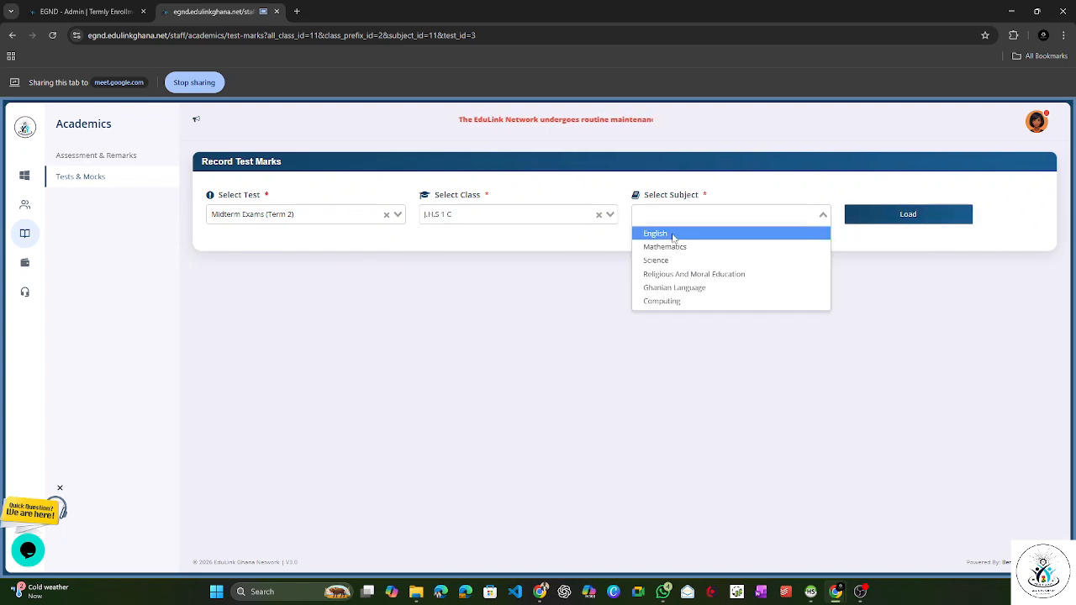
click(672, 234)
click(891, 216)
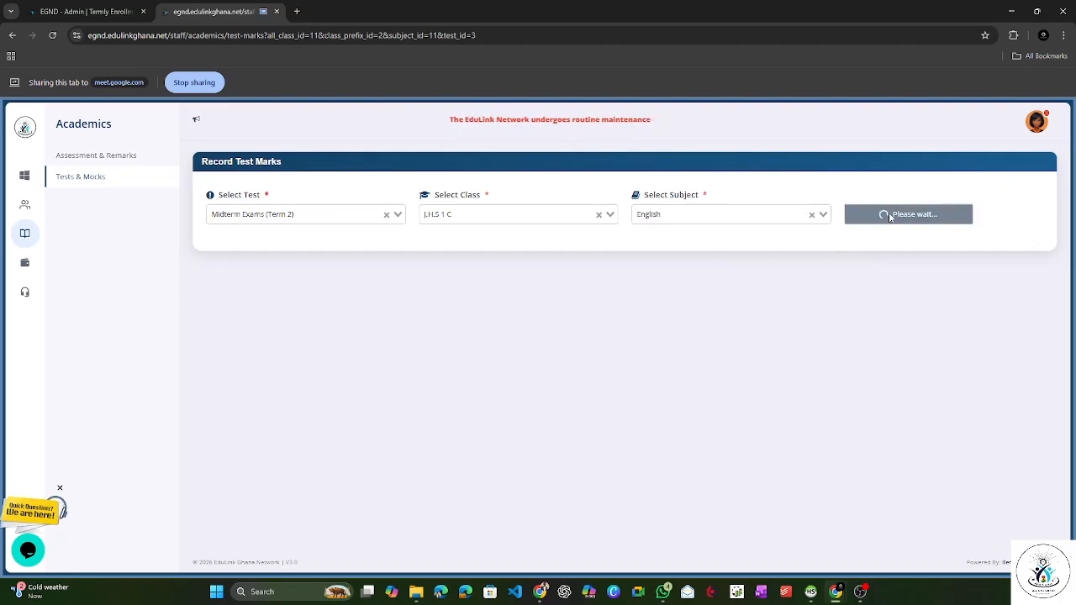
Step: Switch the class to J.H.S 1 (ALL) and load its English marks for Midterm Exams (Term 2)
click(557, 216)
click(484, 248)
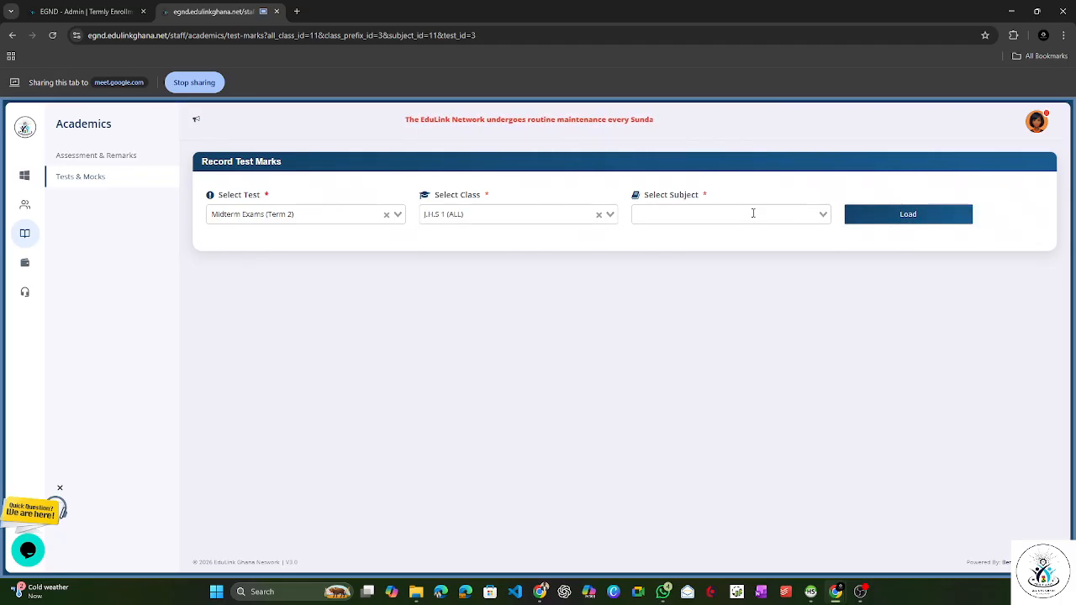
click(906, 213)
click(702, 215)
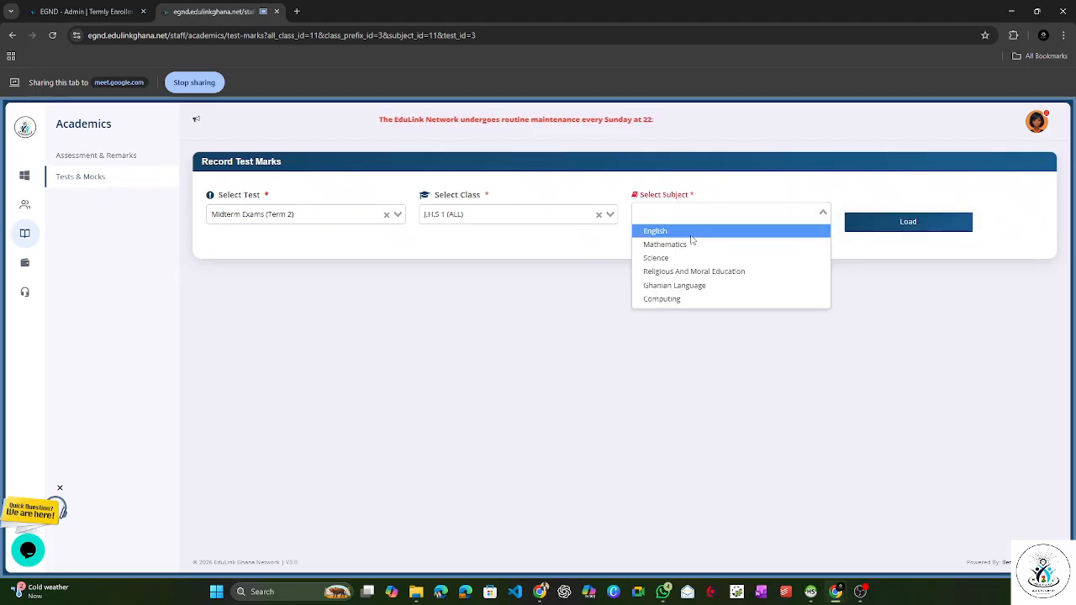
click(691, 234)
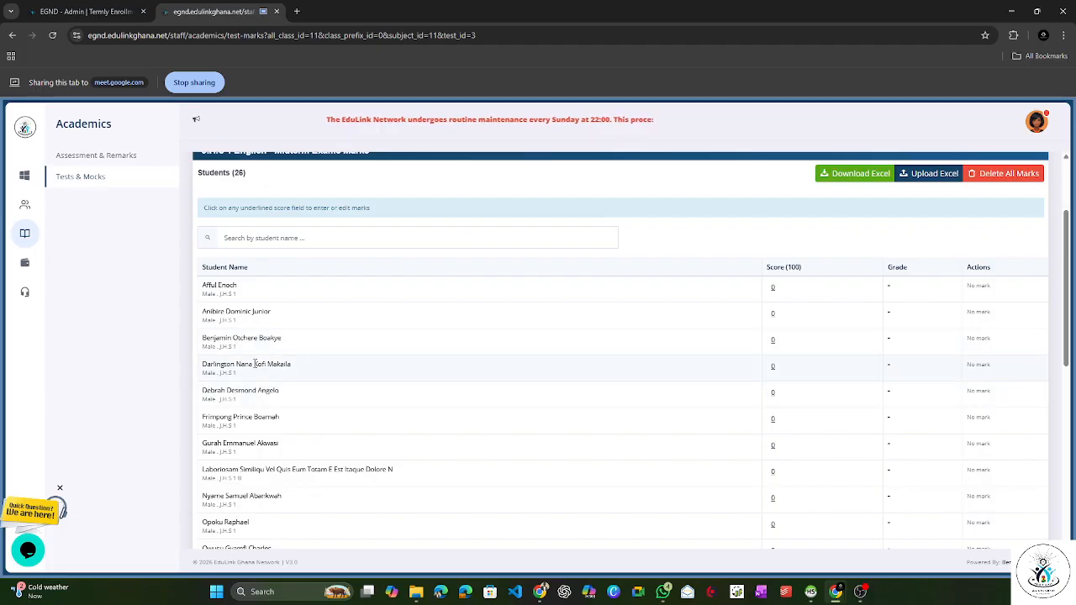
Step: Edit the English midterm score of the third student in the J.H.S 1 list and save it
click(774, 340)
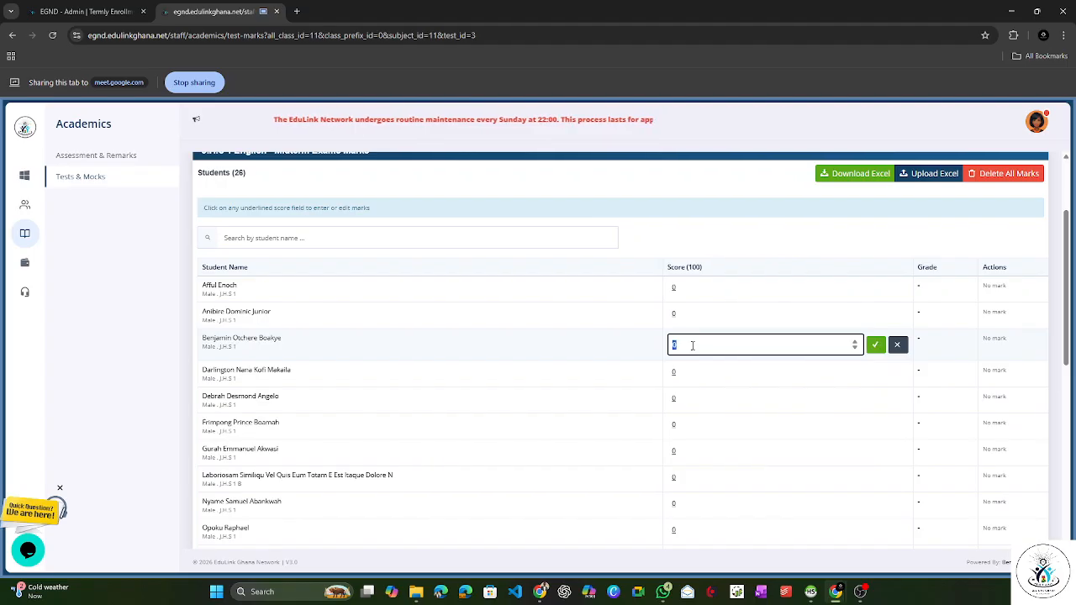
click(874, 344)
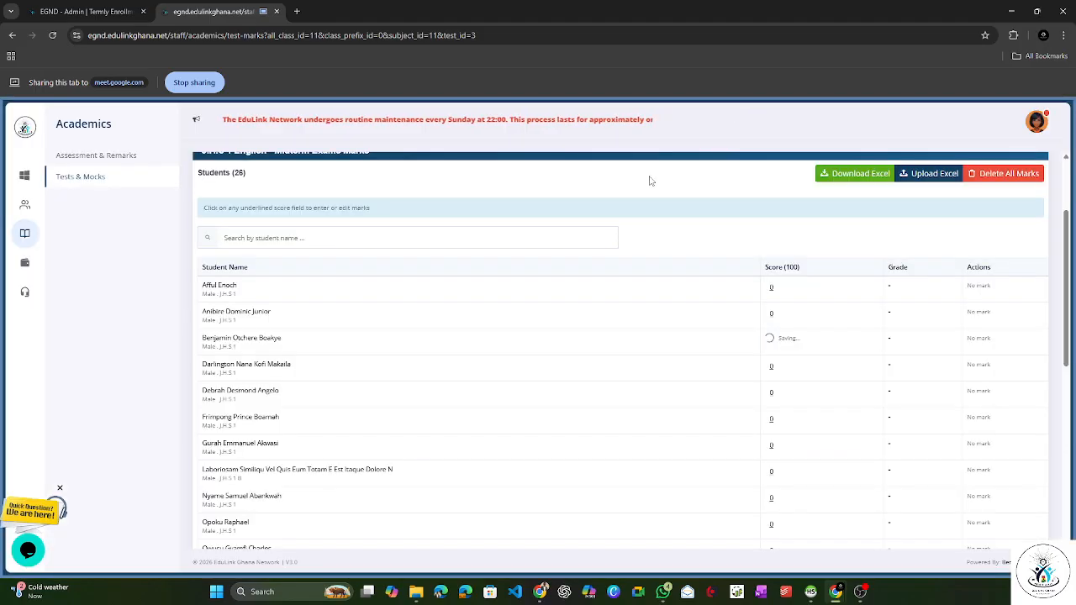
Step: Dismiss the page's context menu and reload the J.H.S 1 (ALL) English marks for Midterm Exams (Term 2)
right_click(629, 182)
click(694, 222)
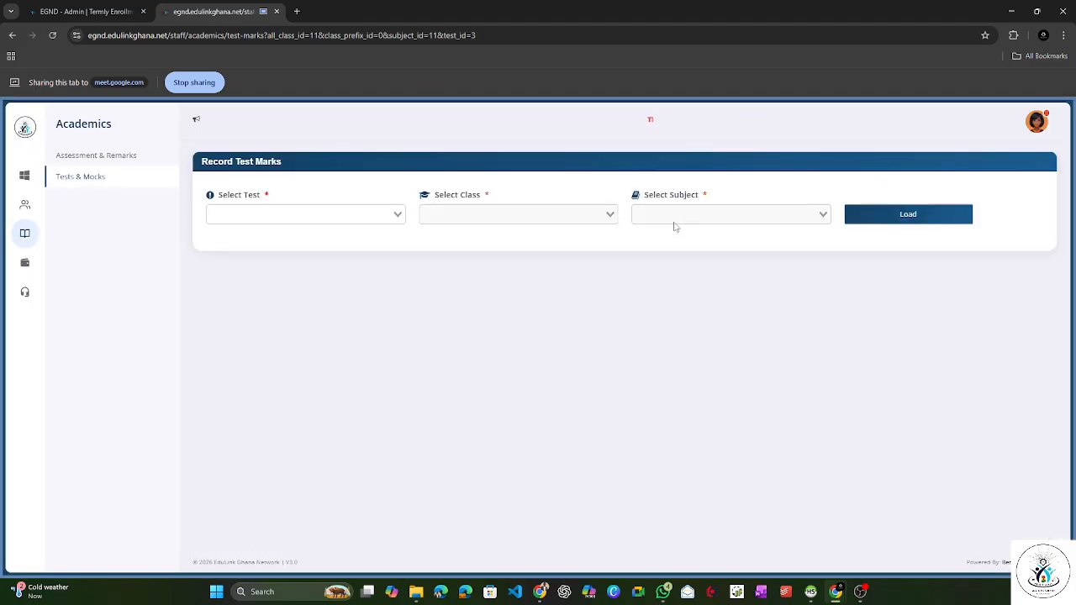
click(369, 212)
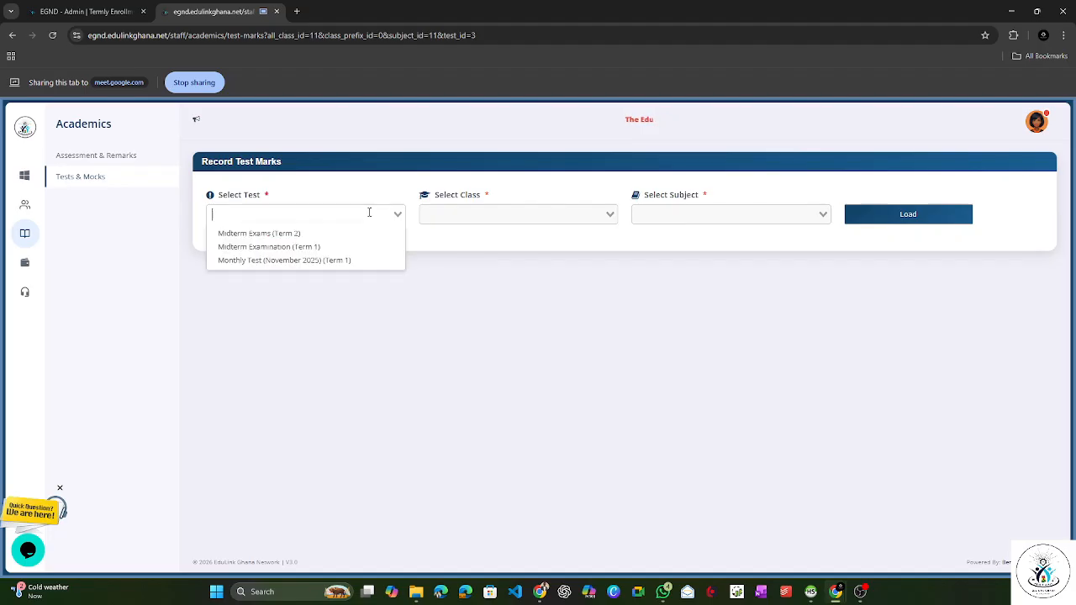
click(349, 235)
click(451, 218)
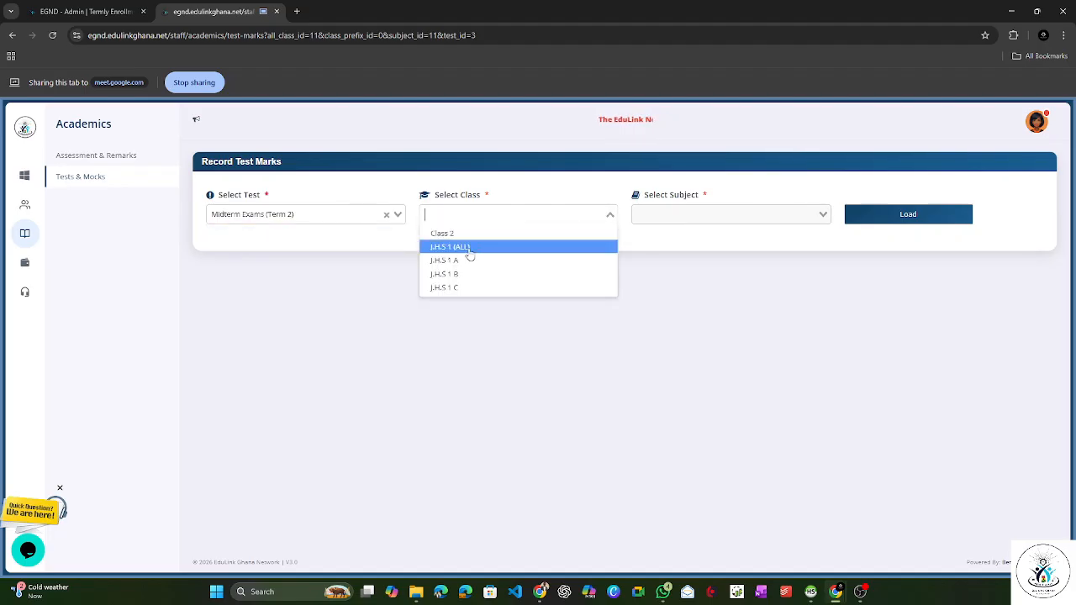
click(451, 247)
click(692, 213)
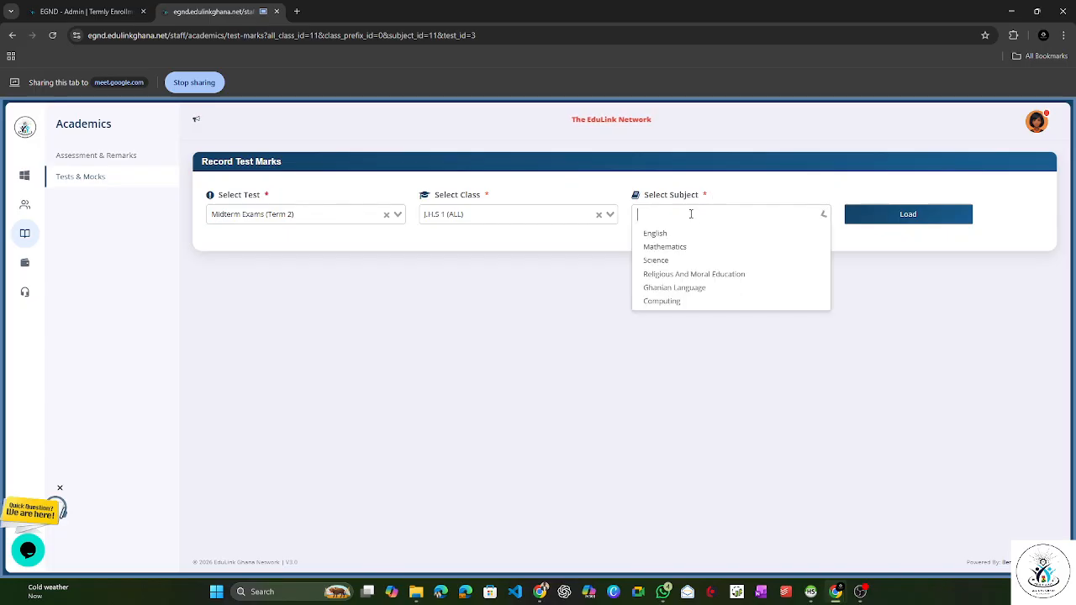
click(692, 235)
click(880, 212)
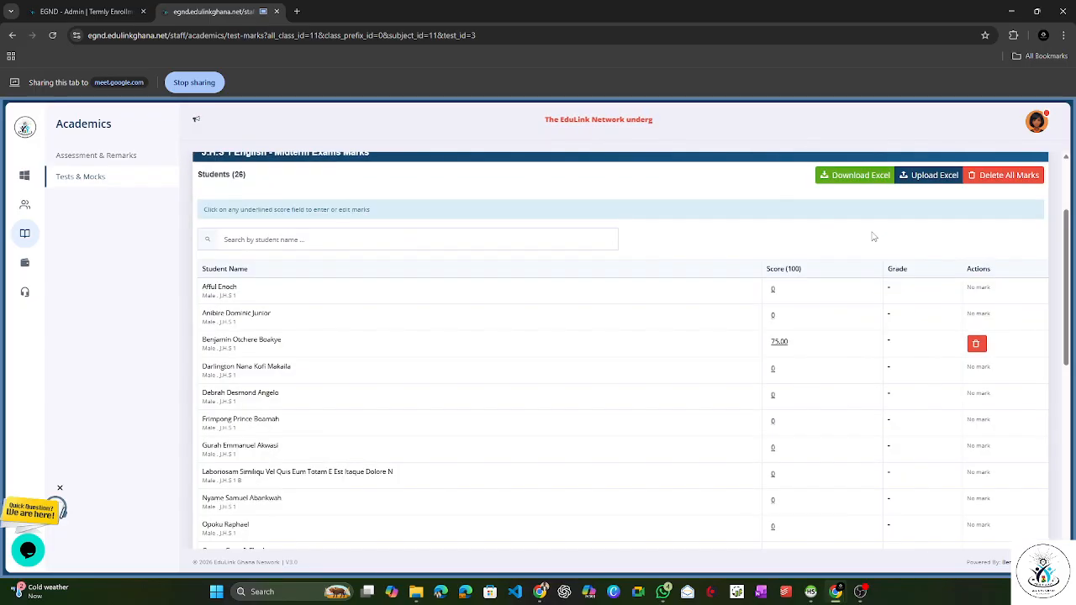
Step: Set the English midterm score of the fourth student in the J.H.S 1 list to 80 and save it
click(779, 377)
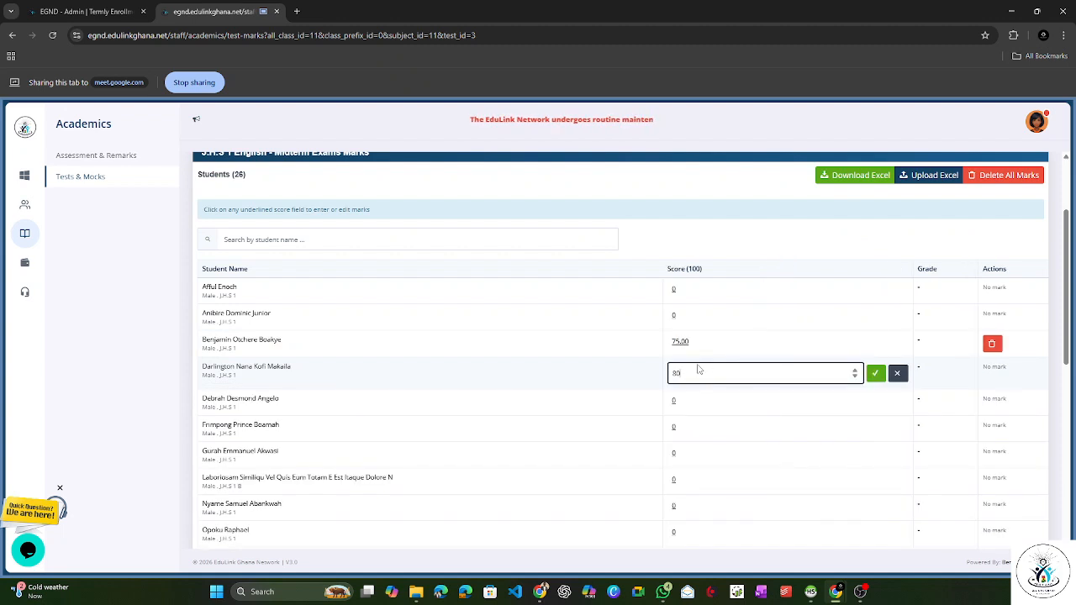
text(80)
click(875, 372)
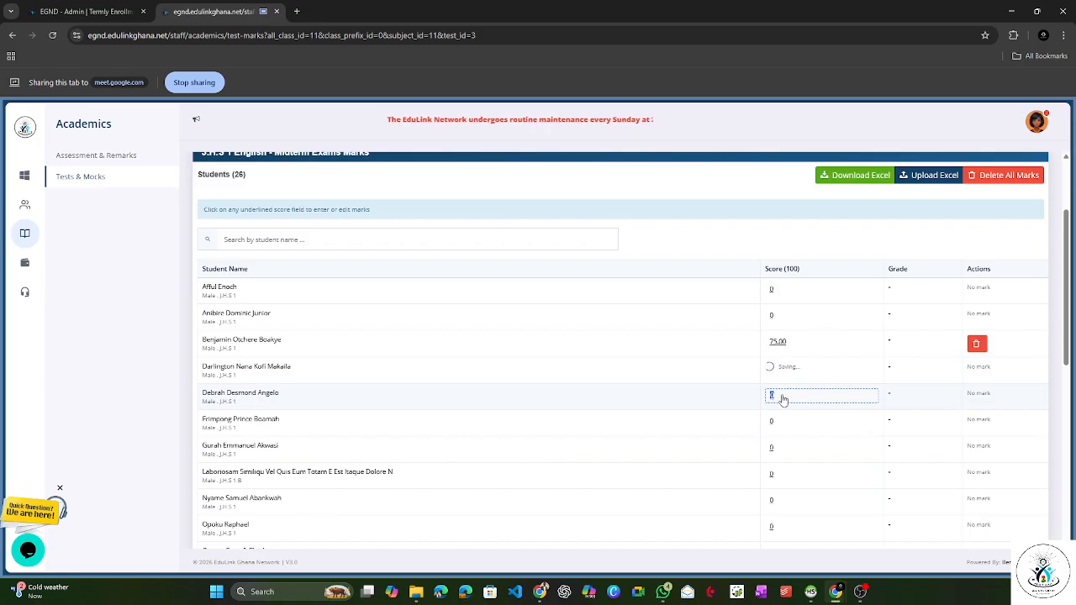
right_click(739, 202)
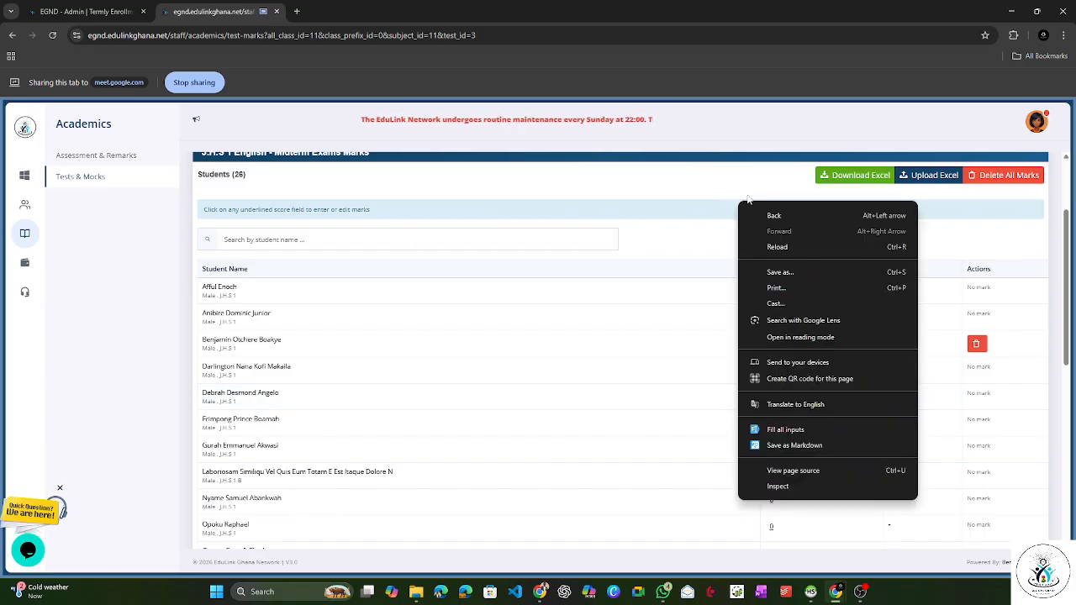
click(747, 190)
scroll(781, 192, up, 3)
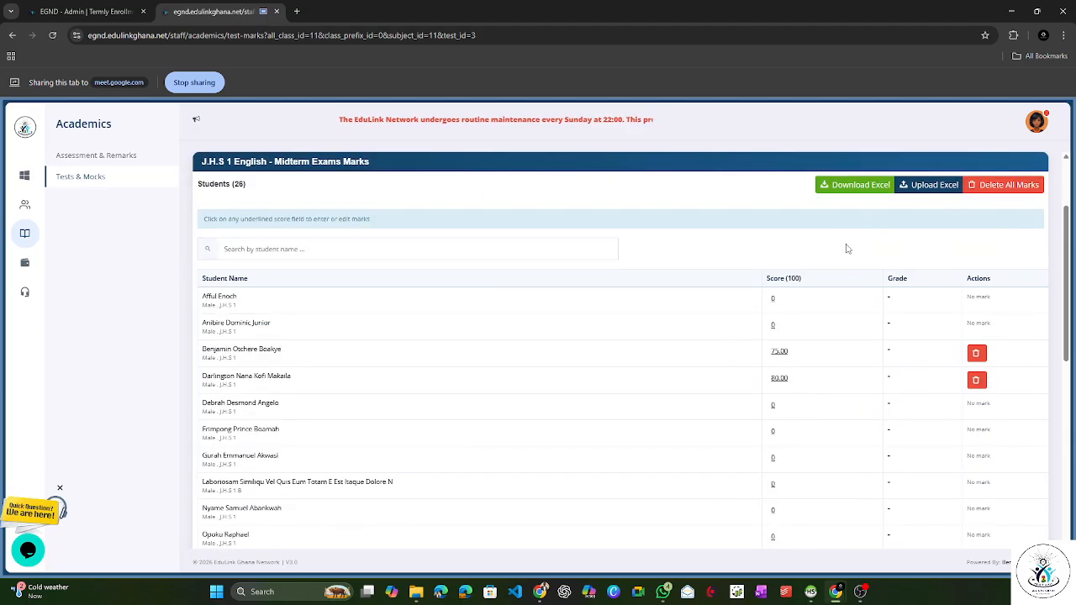
Step: Save a score of 68 for the fifth J.H.S 1 student and load the English marks again
scroll(845, 245, down, 2)
click(775, 294)
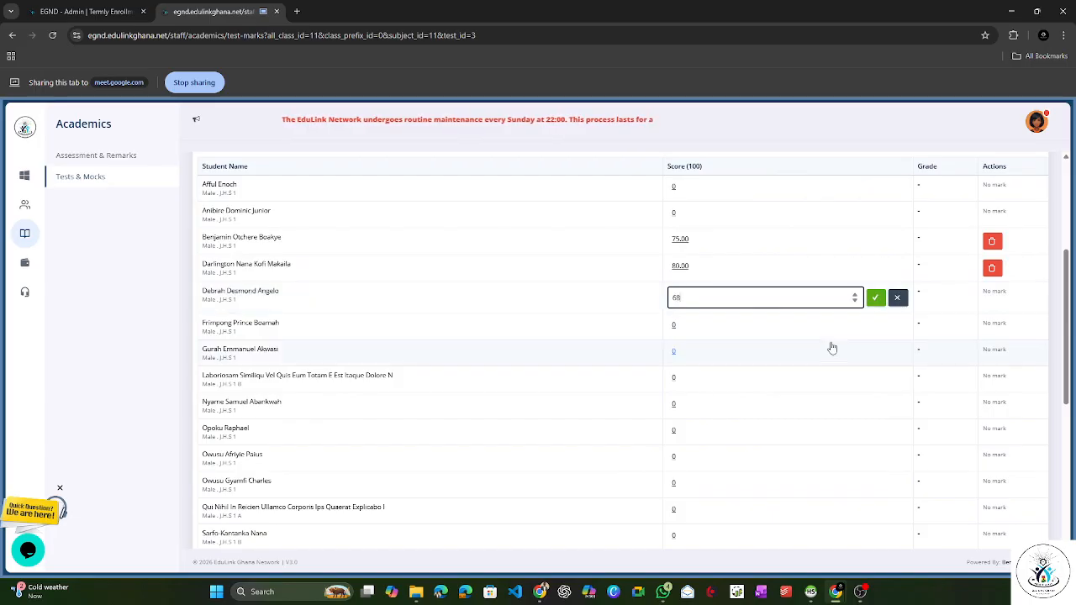
click(877, 299)
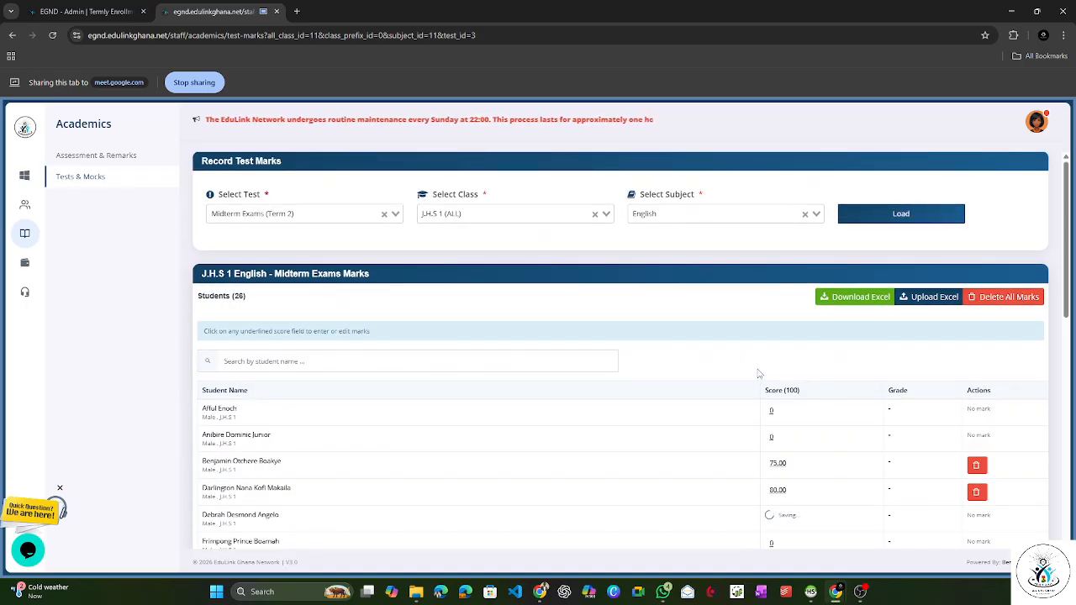
click(877, 212)
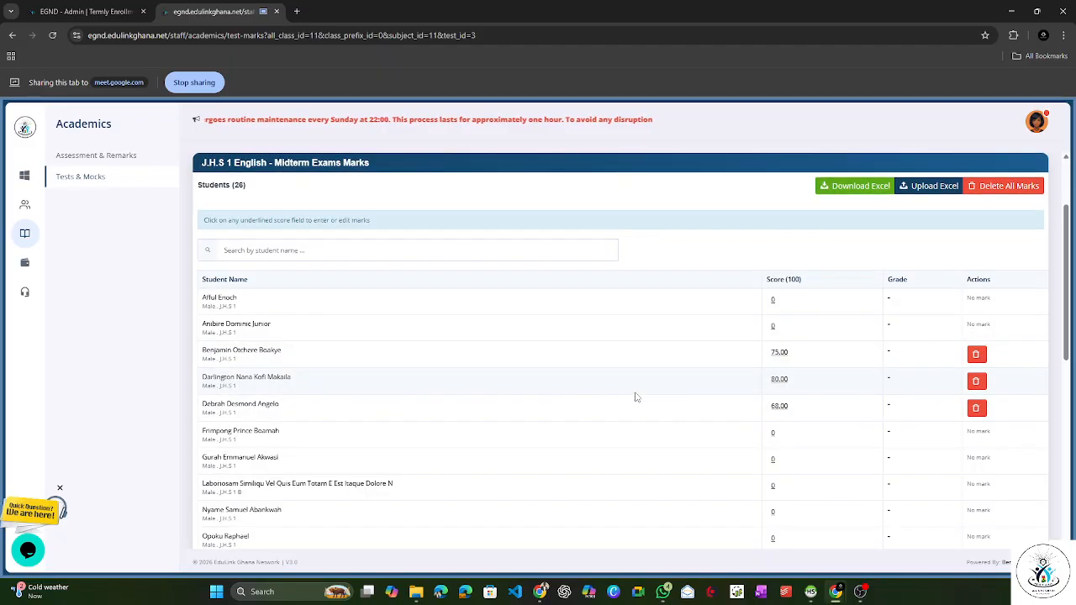
Step: Change the class to Class 2 and load its English marks for Midterm Exams (Term 2)
scroll(636, 397, up, 2)
click(325, 213)
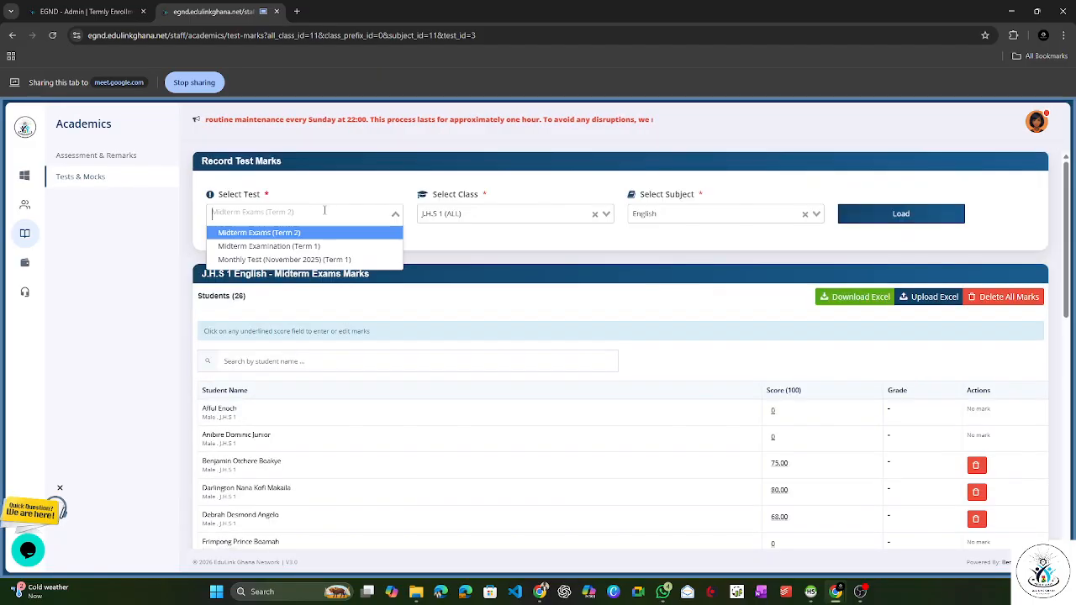
click(470, 213)
click(470, 244)
click(749, 216)
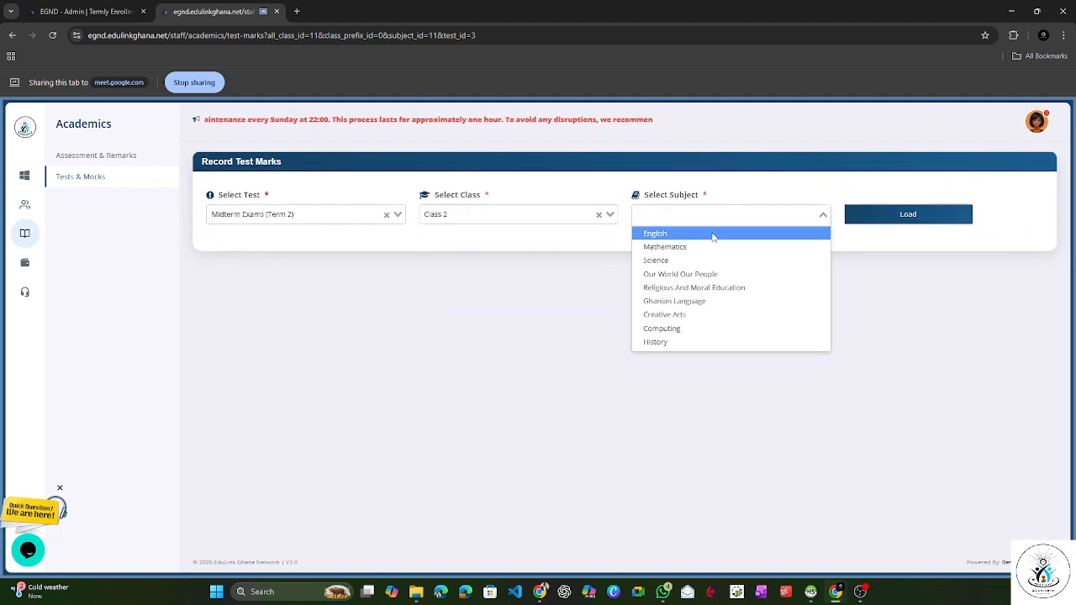
click(713, 235)
click(849, 219)
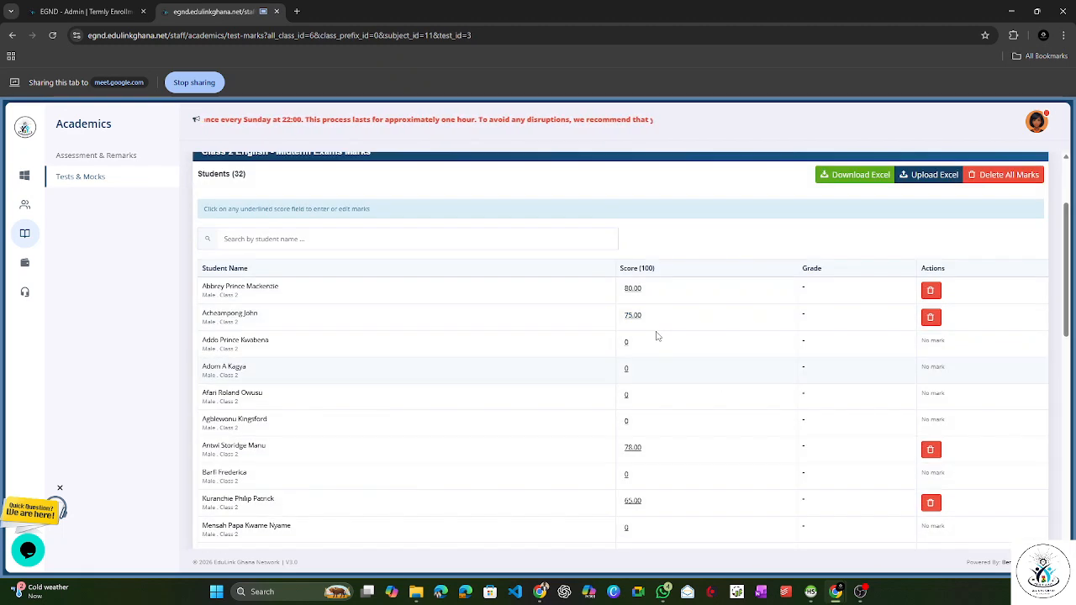
scroll(528, 253, up, 2)
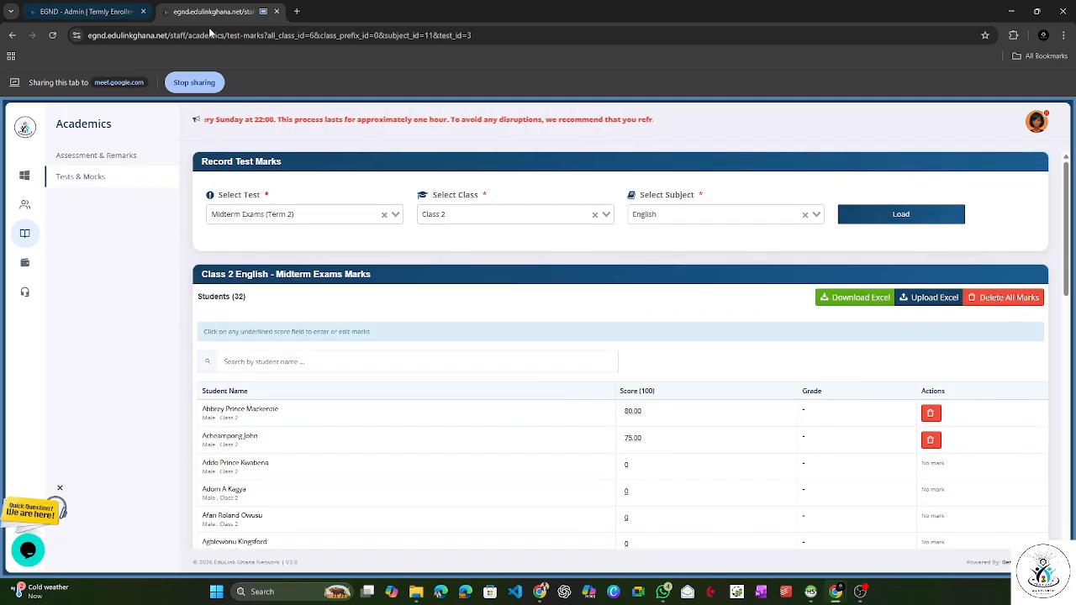
Step: Switch to the admin portal tab, sharing it in the meeting, and view the Term 2 Midterm Exams from Tests & Mocks
click(88, 12)
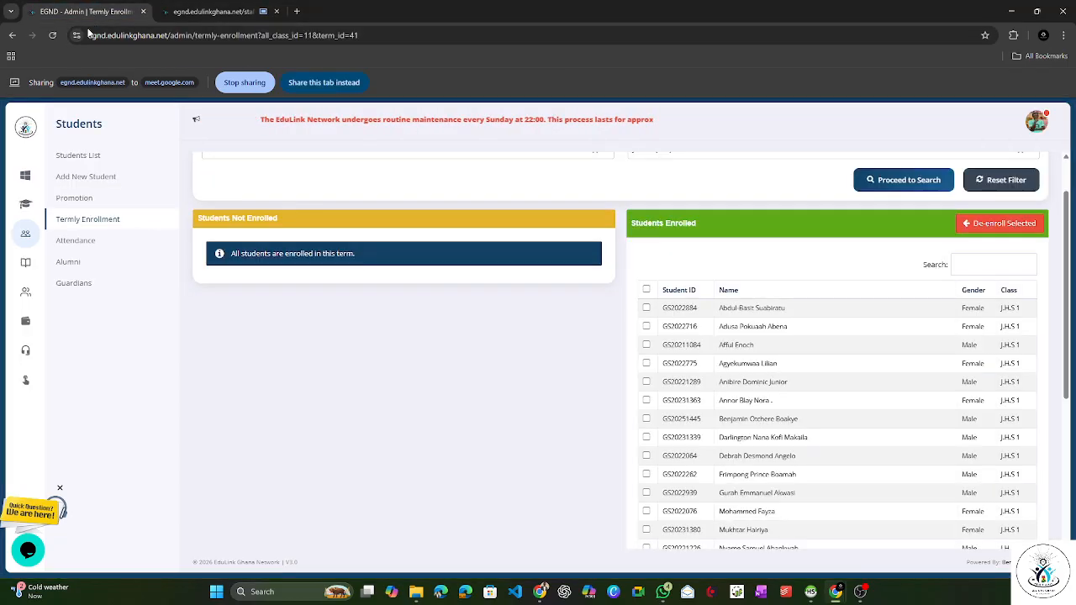
click(313, 82)
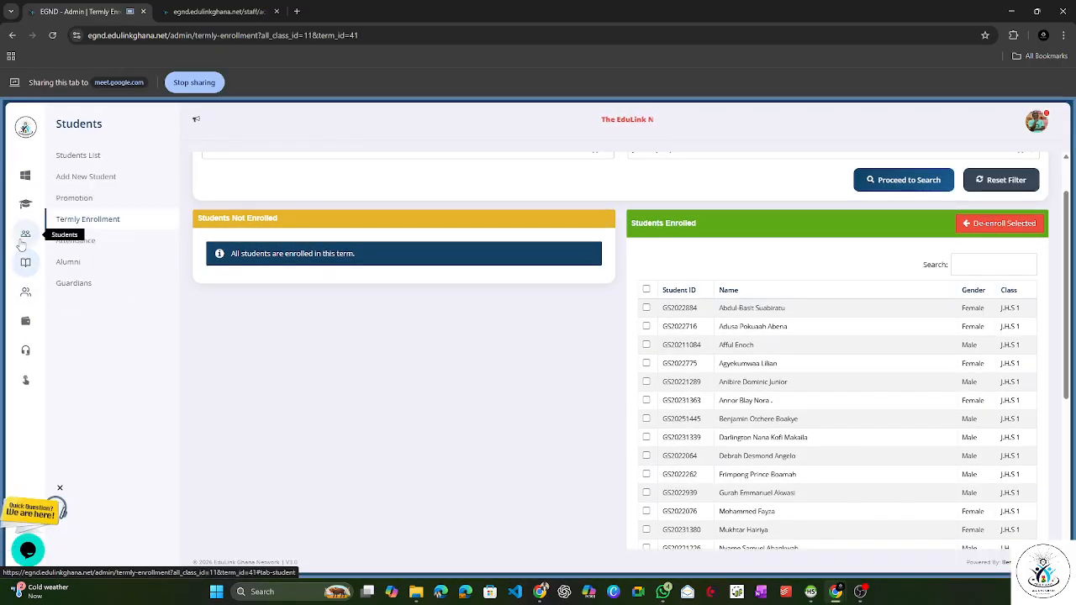
mouse_move(26, 263)
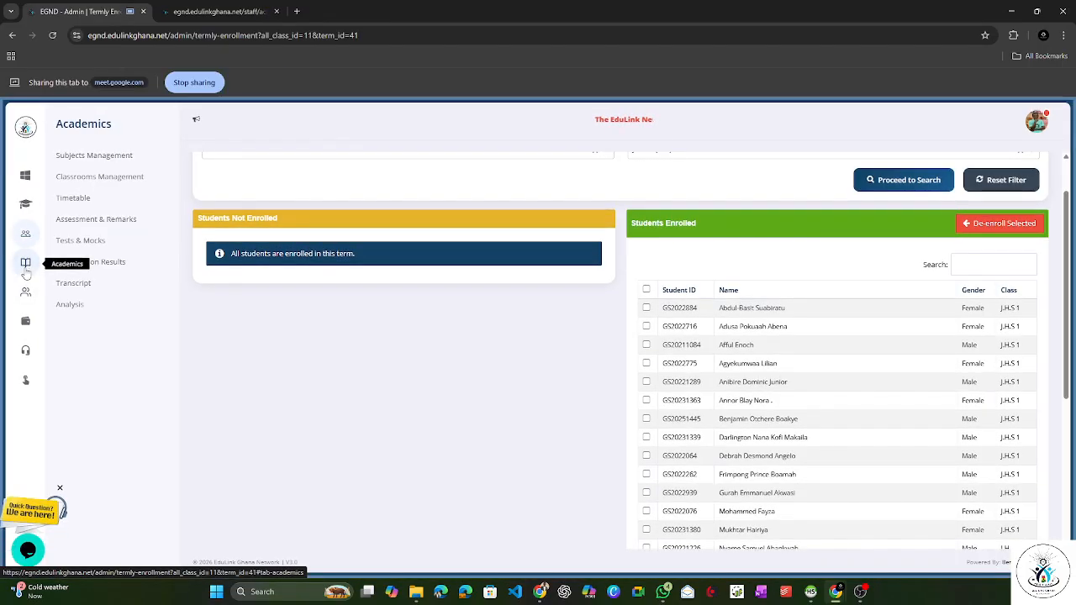
click(82, 241)
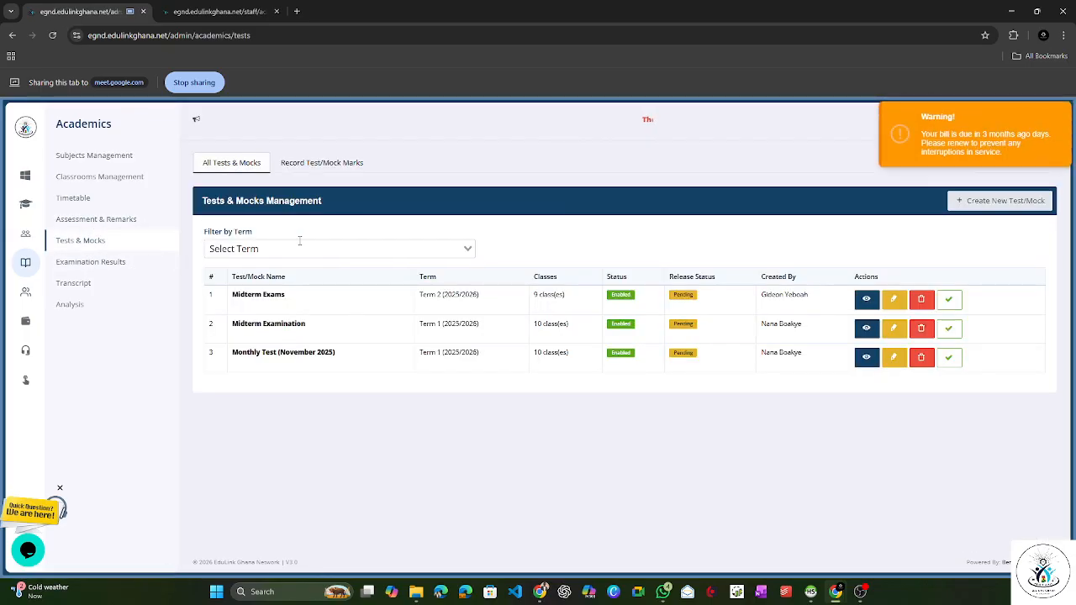
click(866, 299)
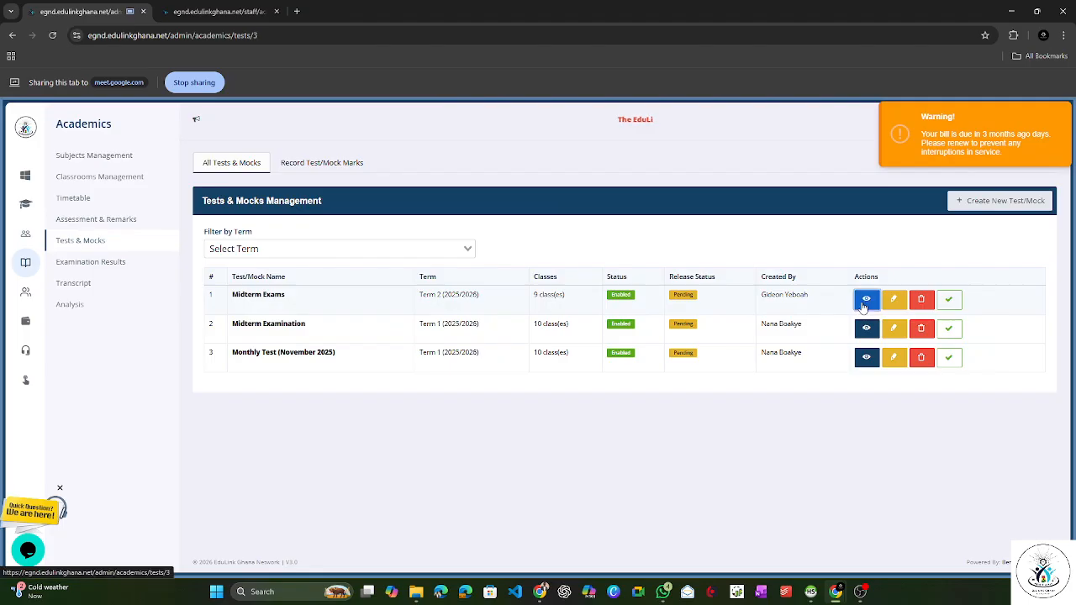
Step: Examine the midterm exam summary statistics and the class of each of the top three performers
scroll(561, 285, down, 1)
scroll(379, 250, down, 1)
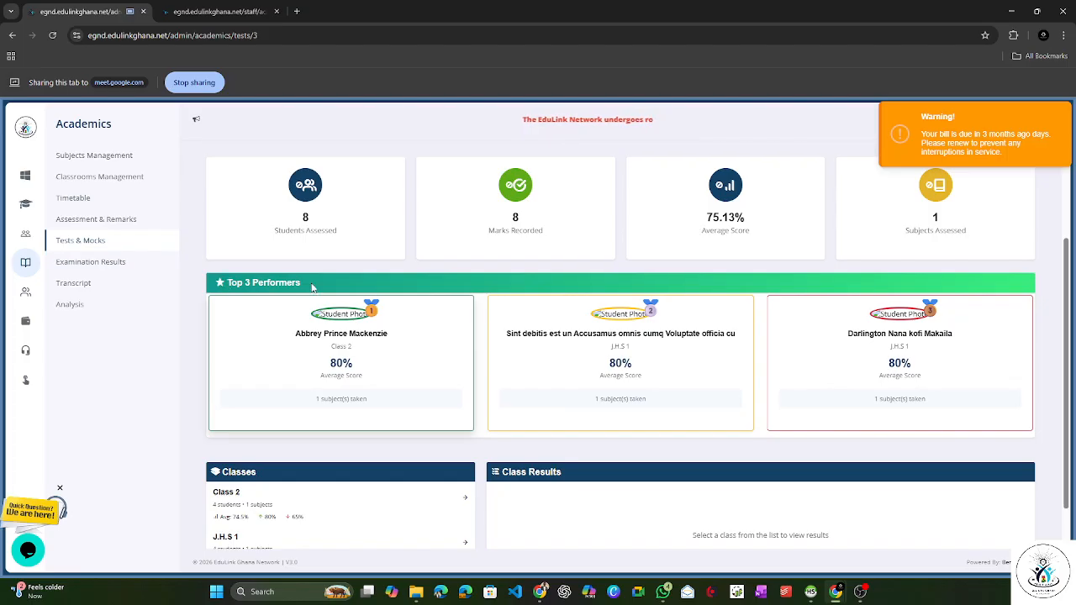
click(352, 348)
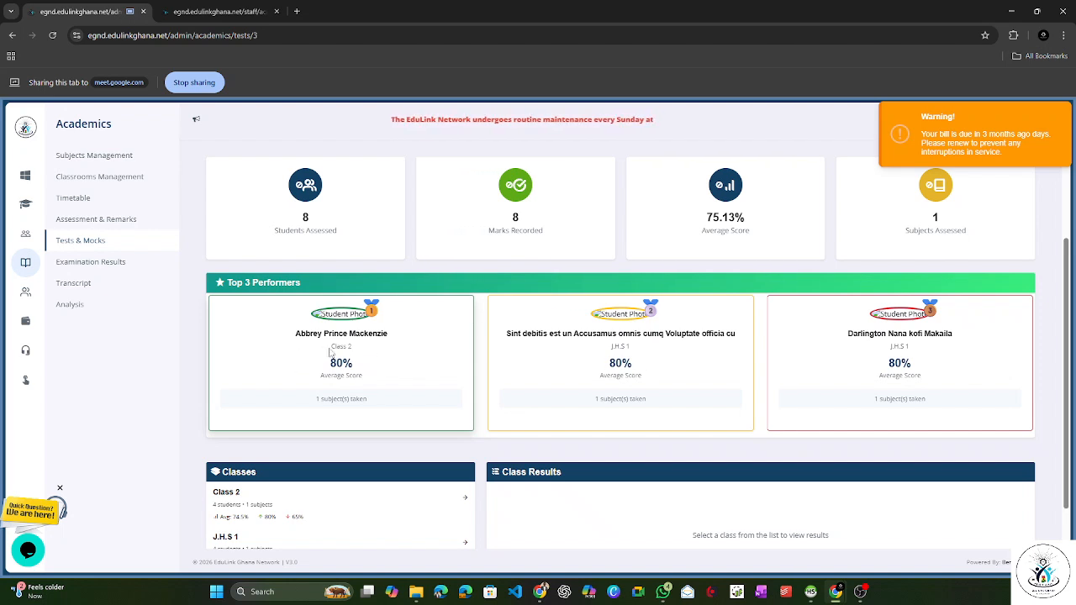
drag(330, 349, 348, 347)
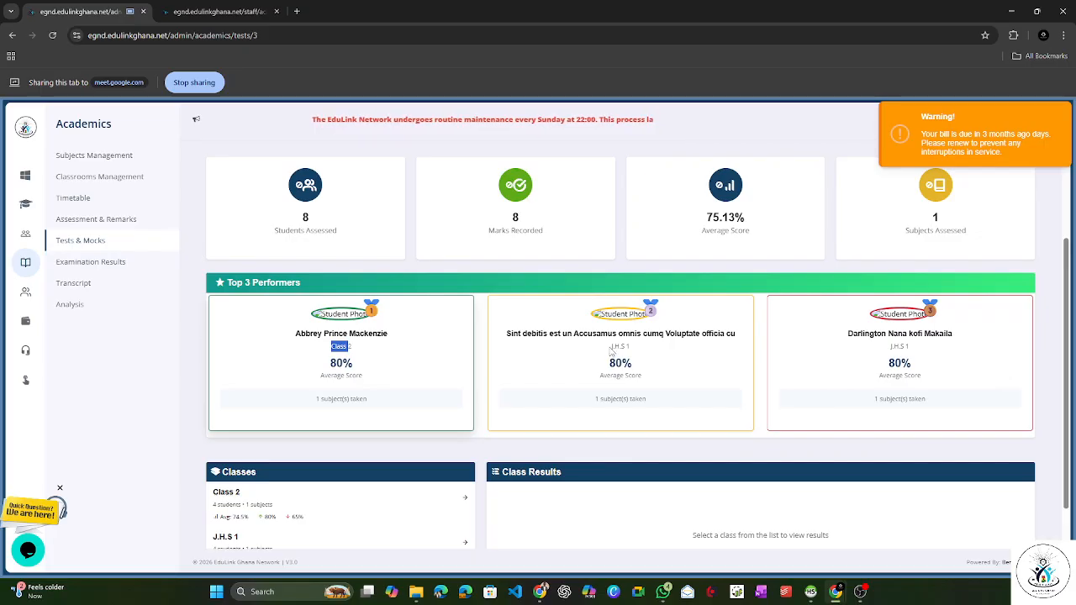
drag(610, 348, 638, 351)
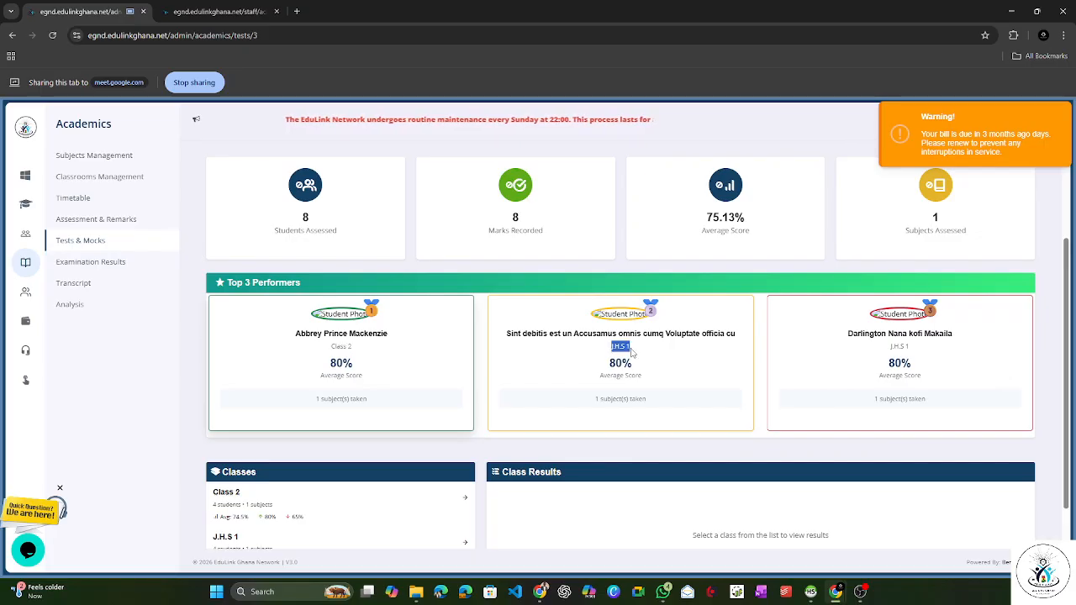
drag(887, 346, 946, 351)
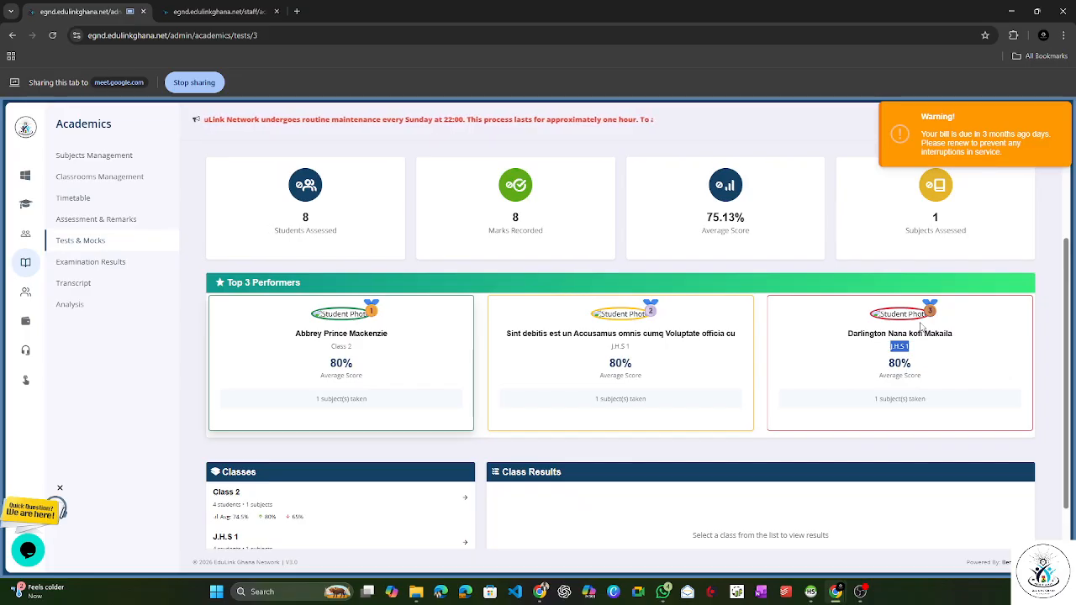
click(767, 373)
Step: View the midterm class results and student ranking of Class 2, followed by those of J.H.S 1
scroll(743, 365, down, 1)
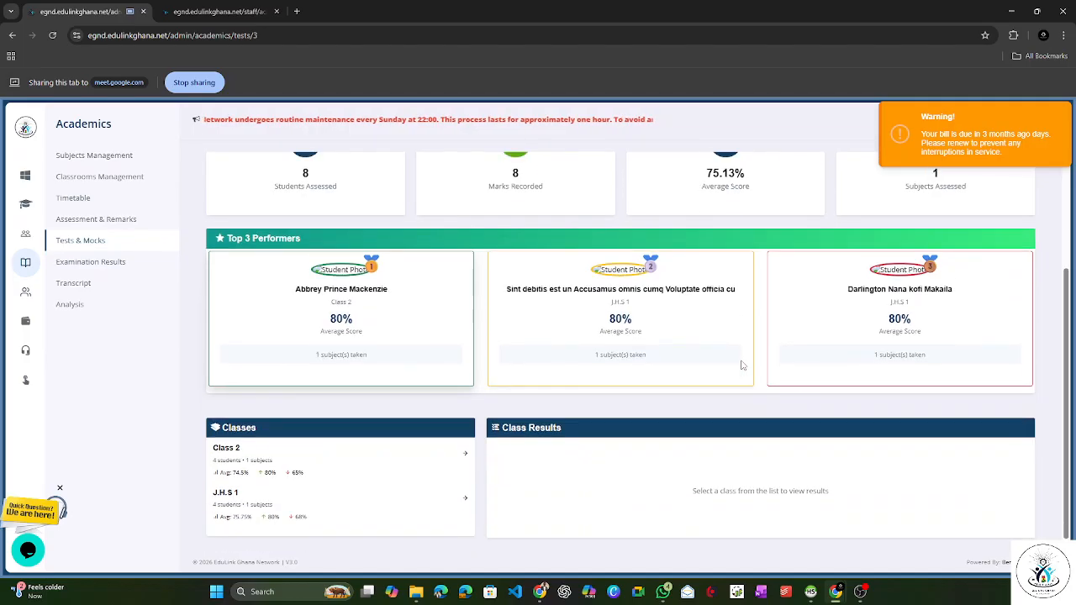
click(259, 473)
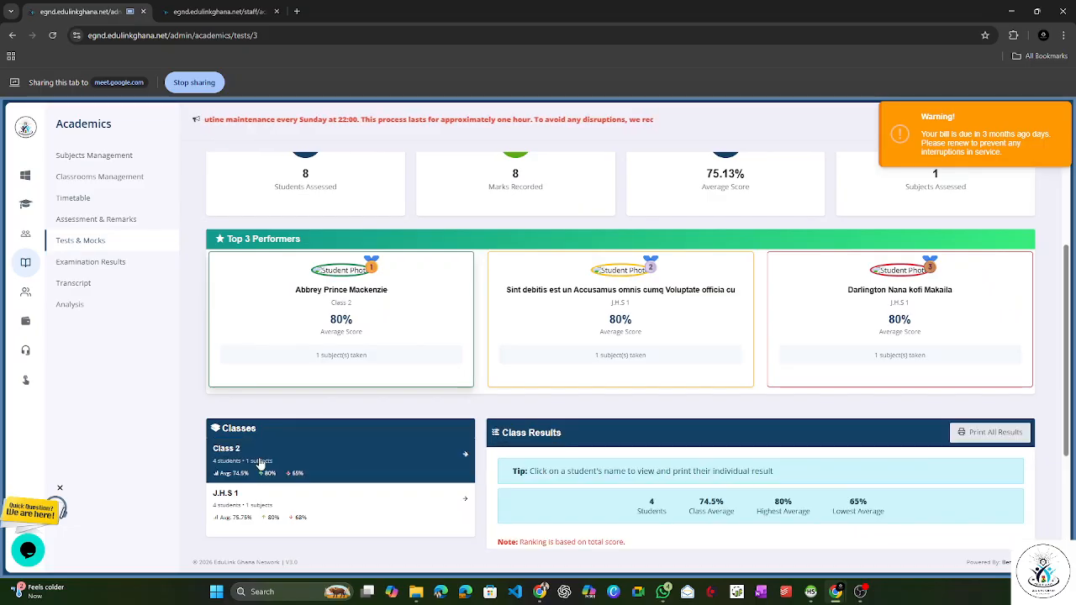
scroll(605, 461, down, 2)
scroll(639, 458, down, 1)
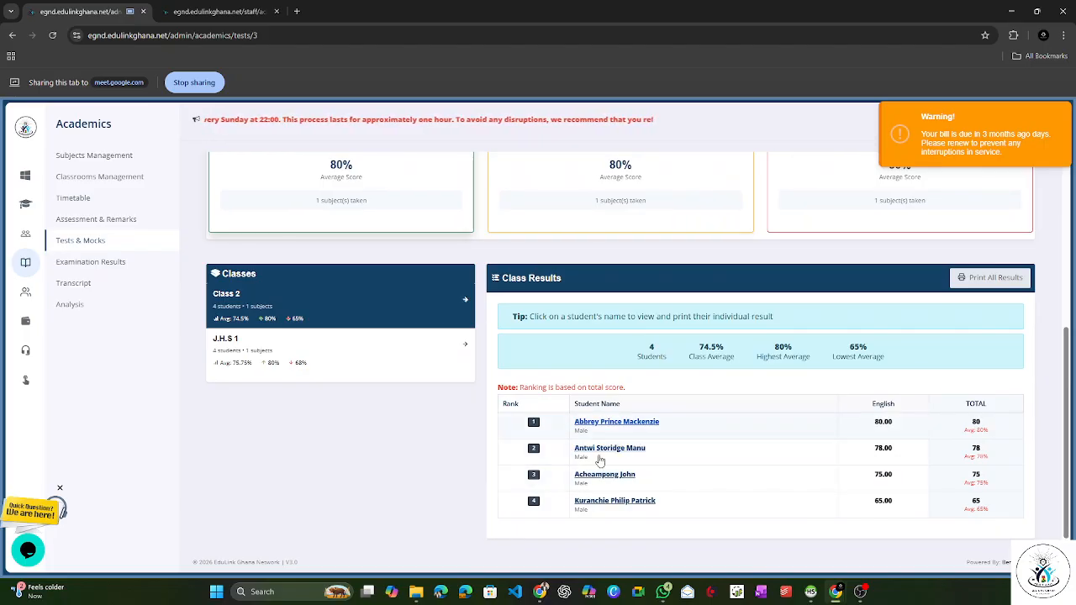
click(309, 363)
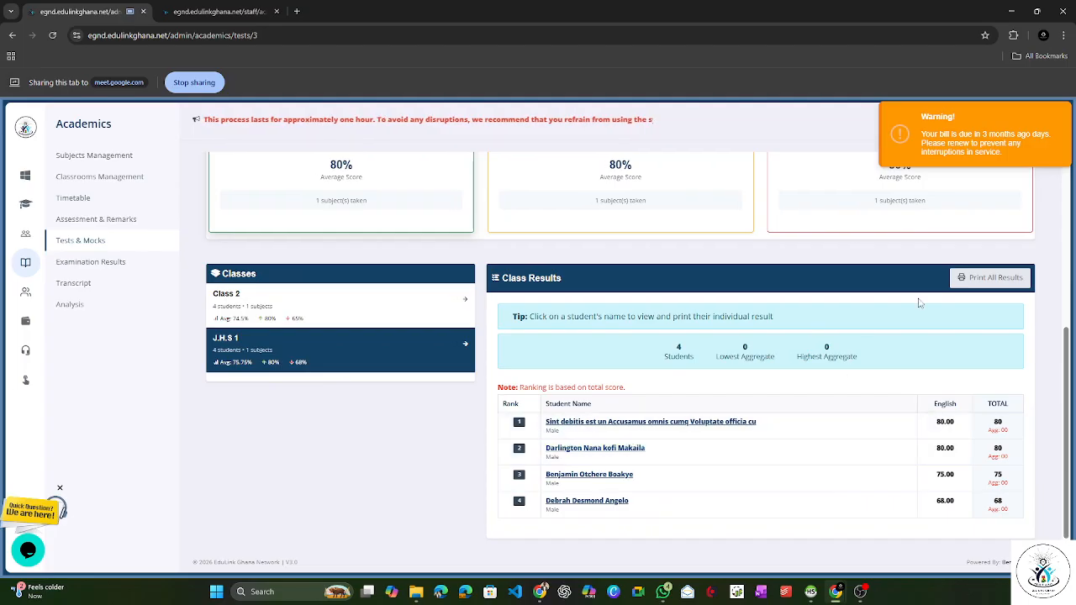
Step: Preview the printout of all J.H.S 1 midterm results and close it without saving
click(967, 281)
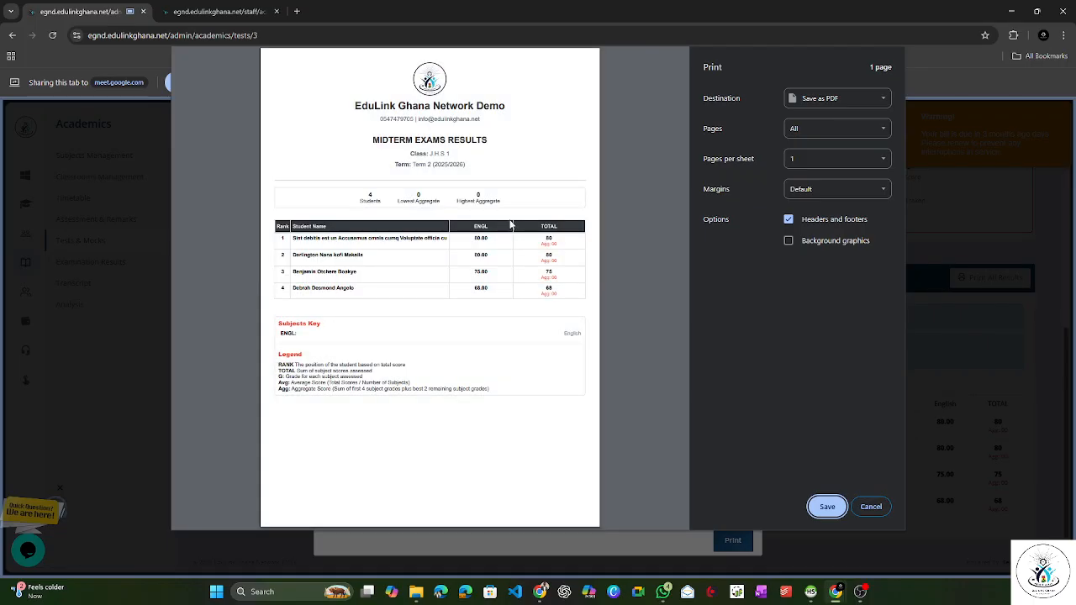
click(881, 513)
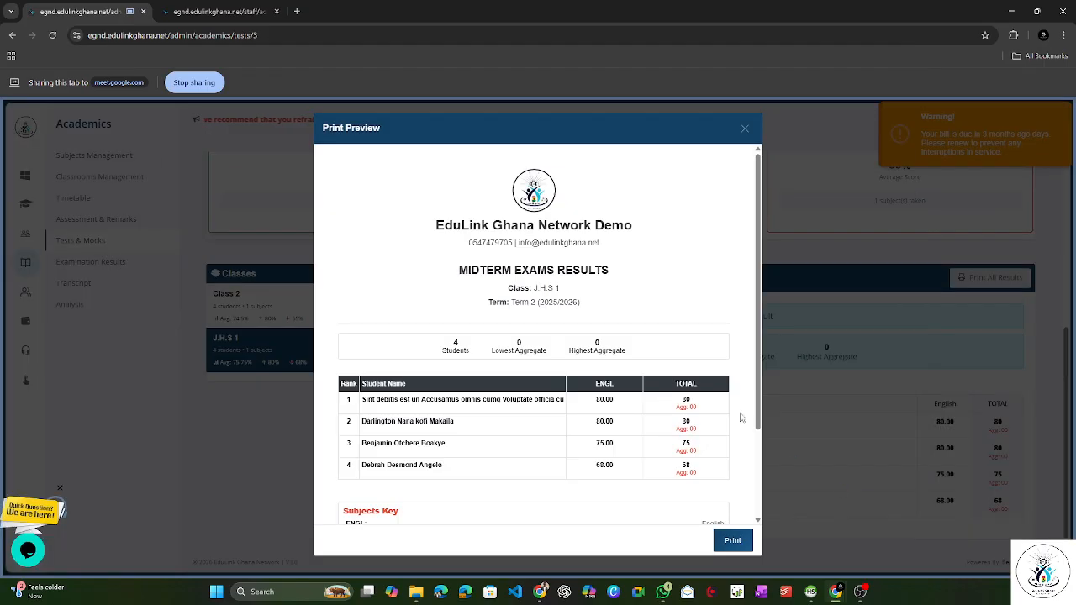
click(746, 131)
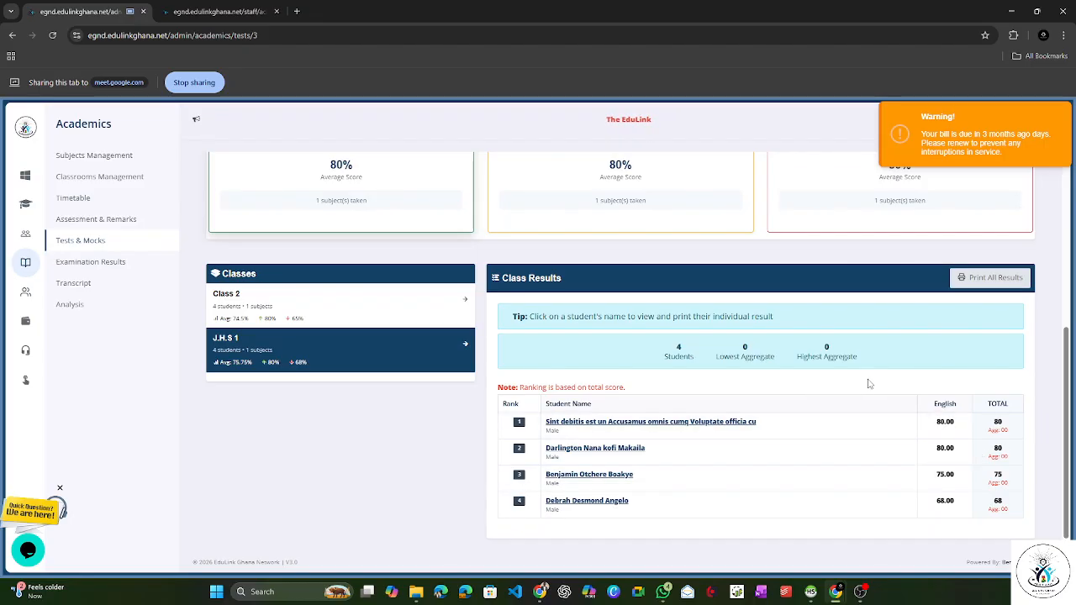
Step: Open the individual result of the second-ranked J.H.S 1 student, review its printout preview and cancel printing
click(575, 450)
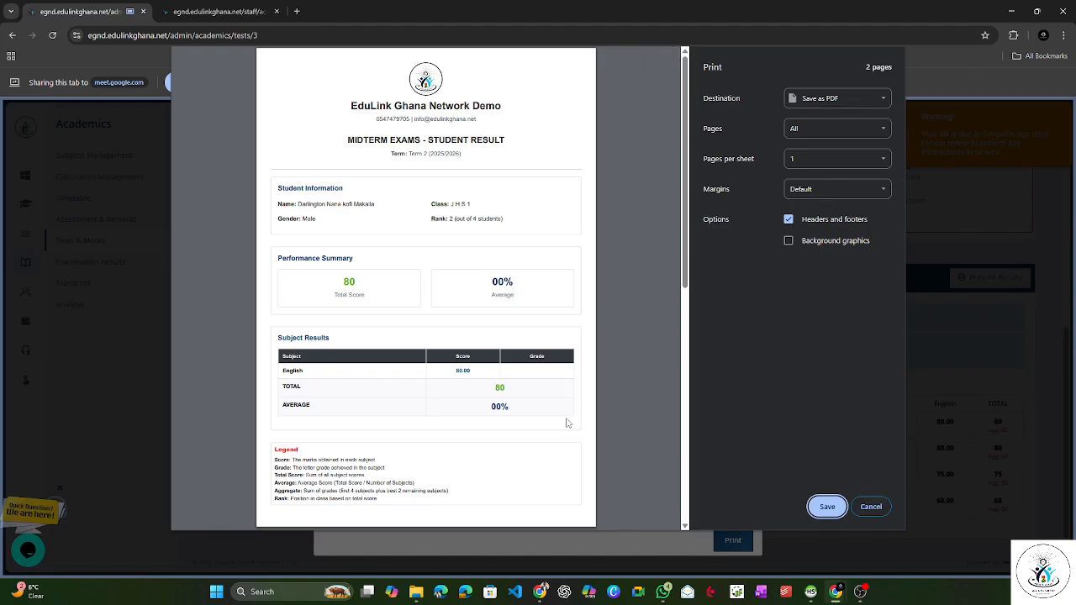
scroll(547, 376, down, 1)
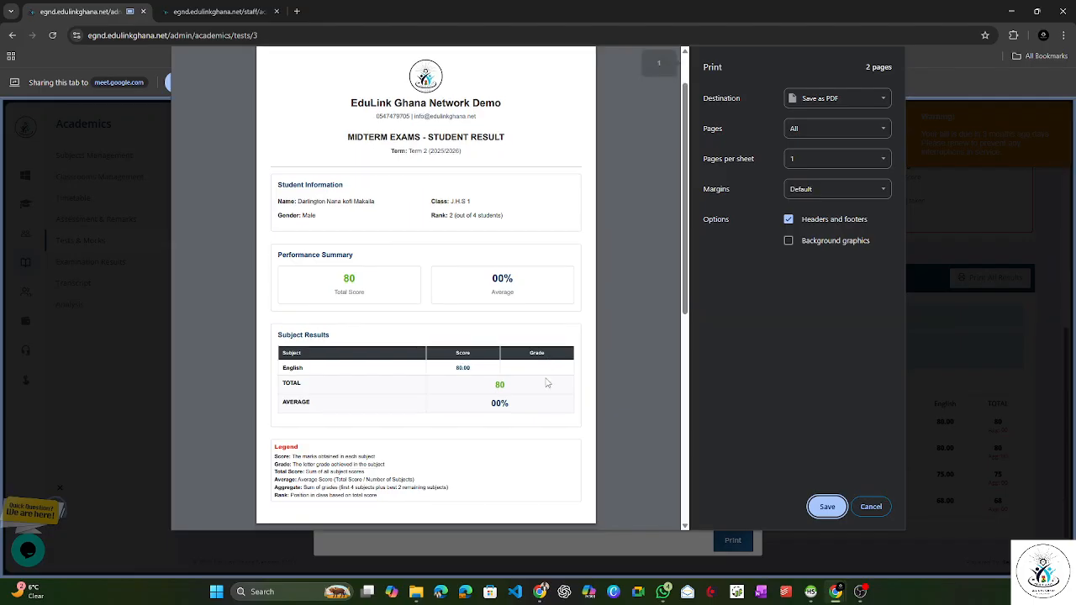
scroll(656, 445, down, 2)
click(871, 506)
Step: Examine the student's details, performance summary, subject results and legend in the midterm result preview, and close it
scroll(601, 356, down, 3)
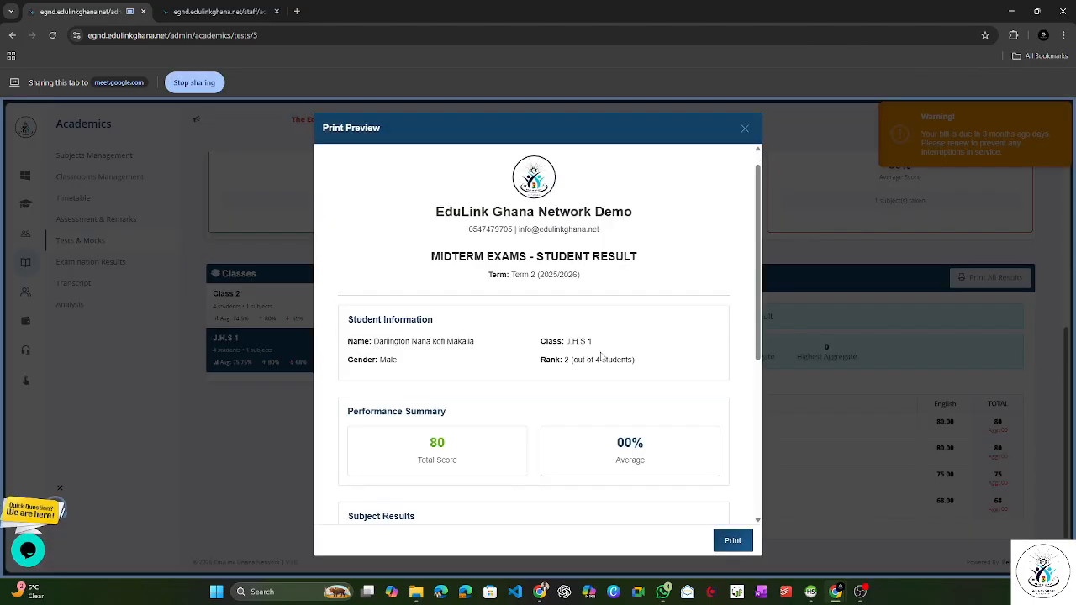
scroll(551, 359, up, 2)
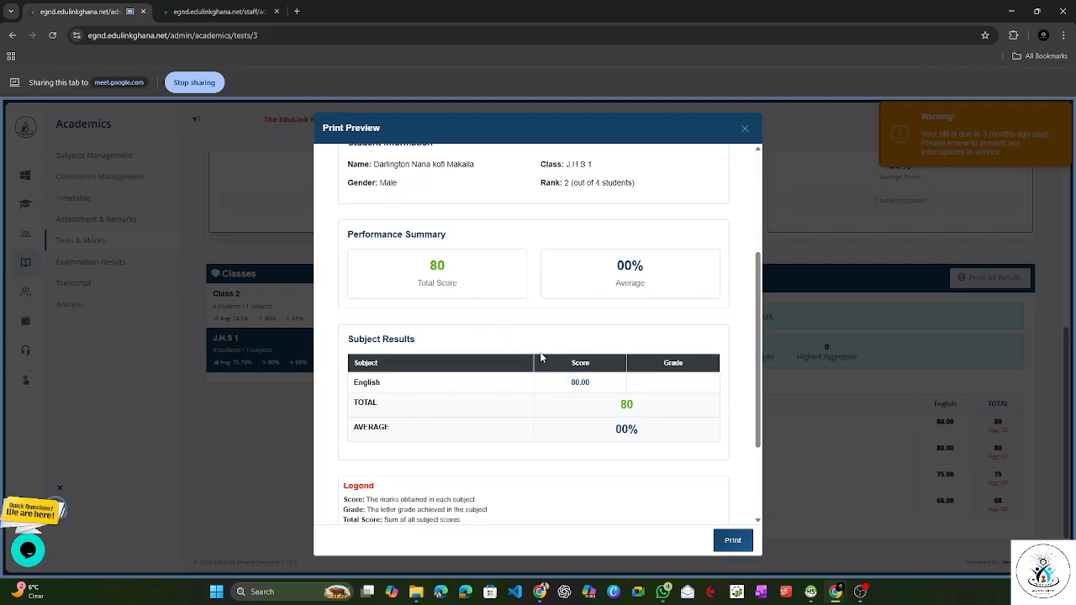
scroll(533, 353, up, 2)
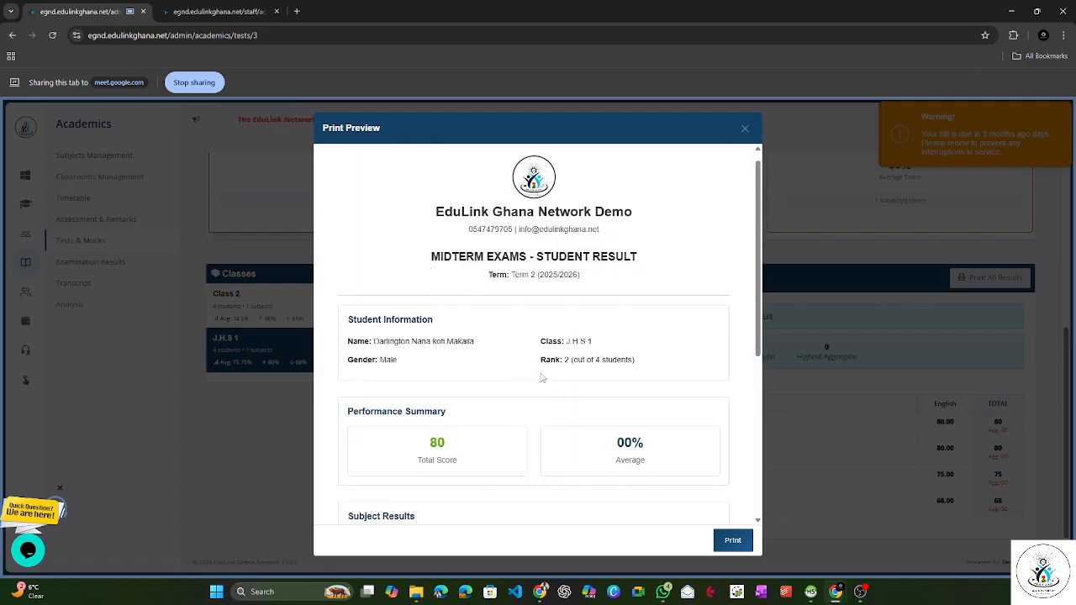
scroll(419, 313, down, 3)
drag(432, 291, 468, 295)
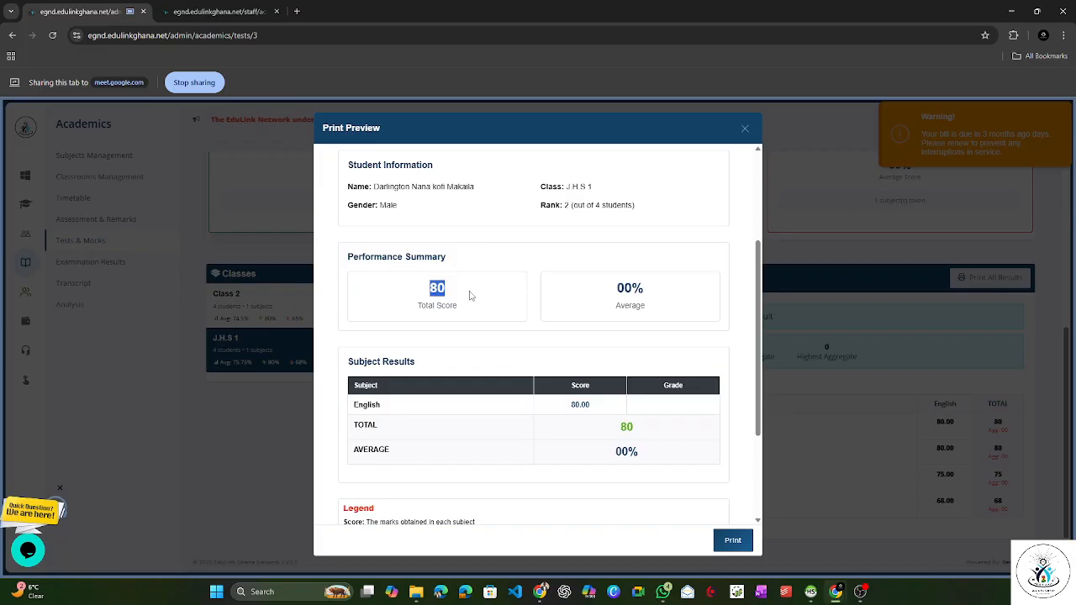
drag(605, 295, 646, 294)
click(648, 295)
scroll(493, 367, down, 2)
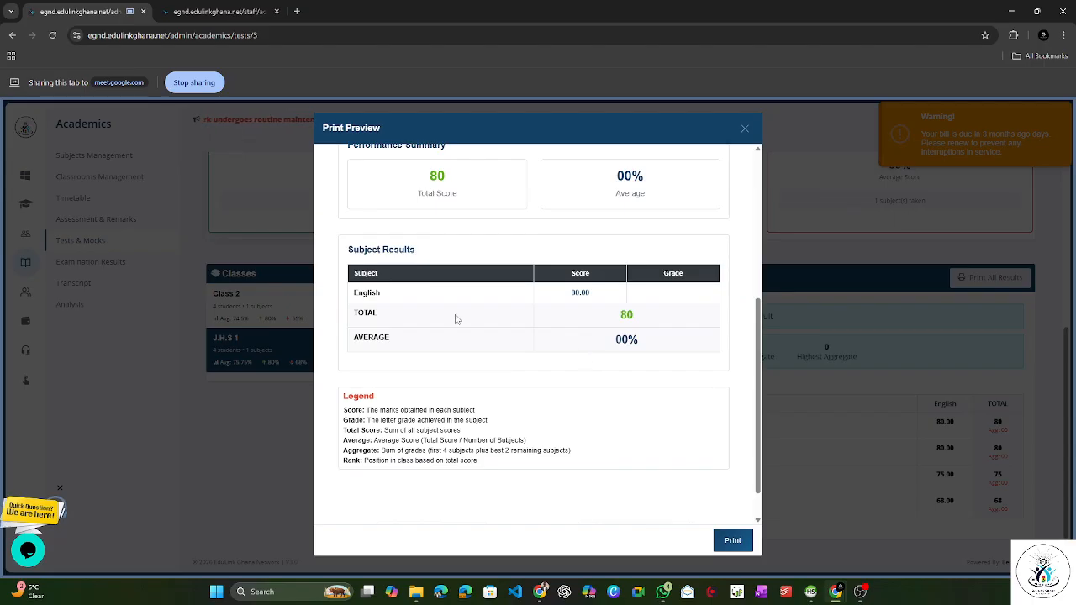
drag(352, 294, 401, 293)
click(402, 295)
double_click(598, 296)
click(745, 129)
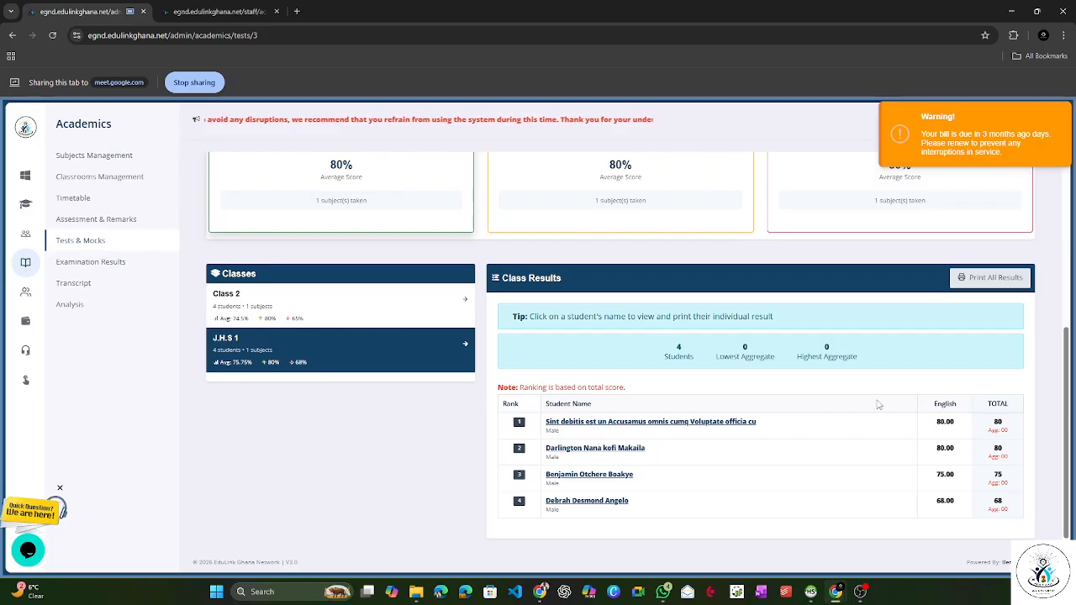
Step: Examine the overall average score in the Midterm Exams summary and dismiss the billing warning
scroll(543, 333, up, 3)
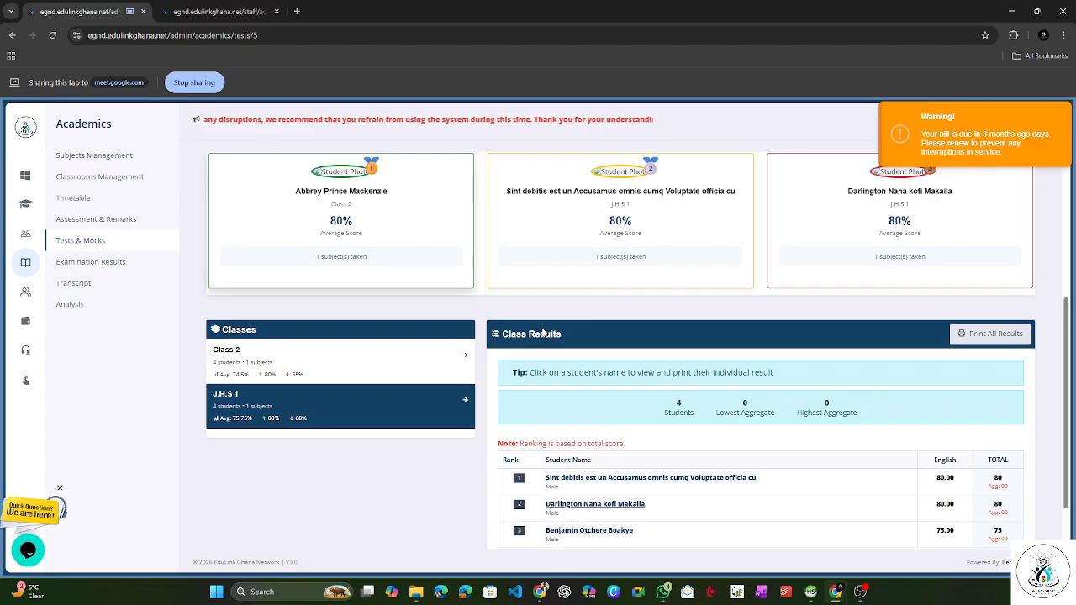
scroll(543, 333, up, 1)
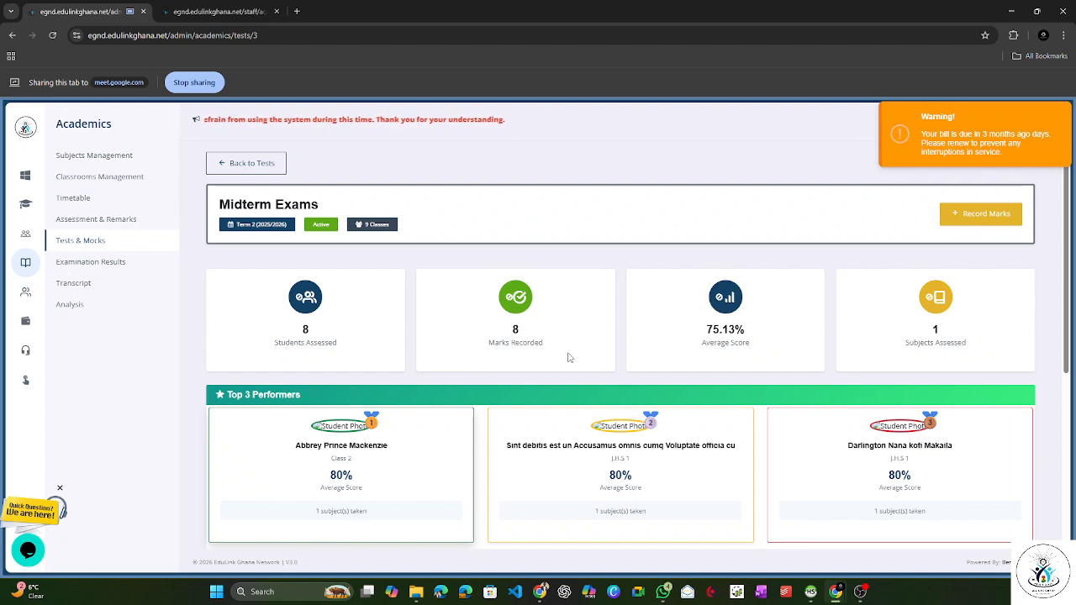
drag(704, 329, 753, 331)
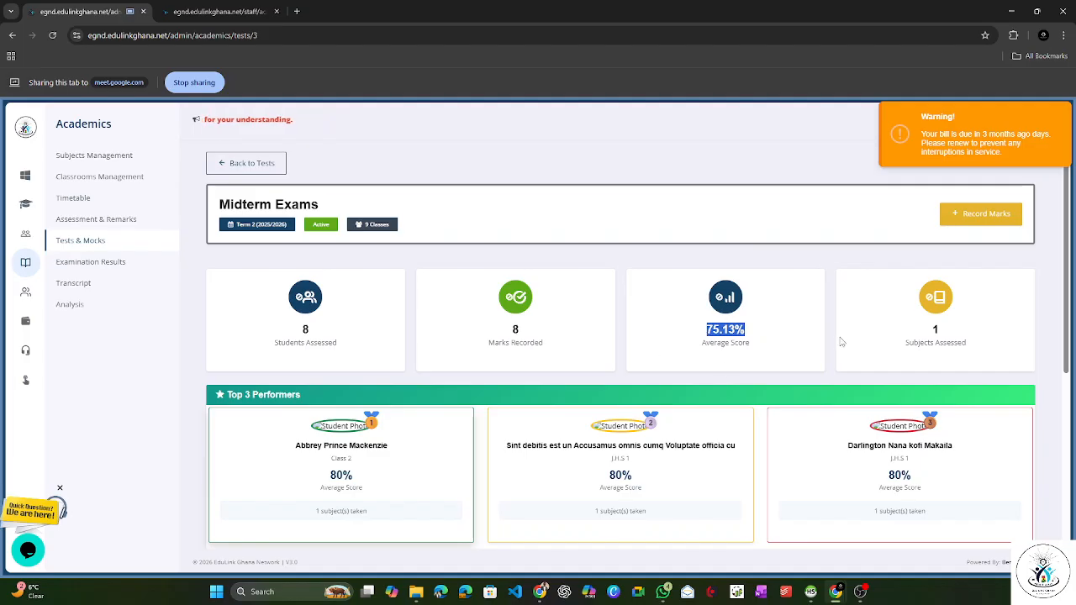
click(715, 335)
drag(693, 337, 760, 332)
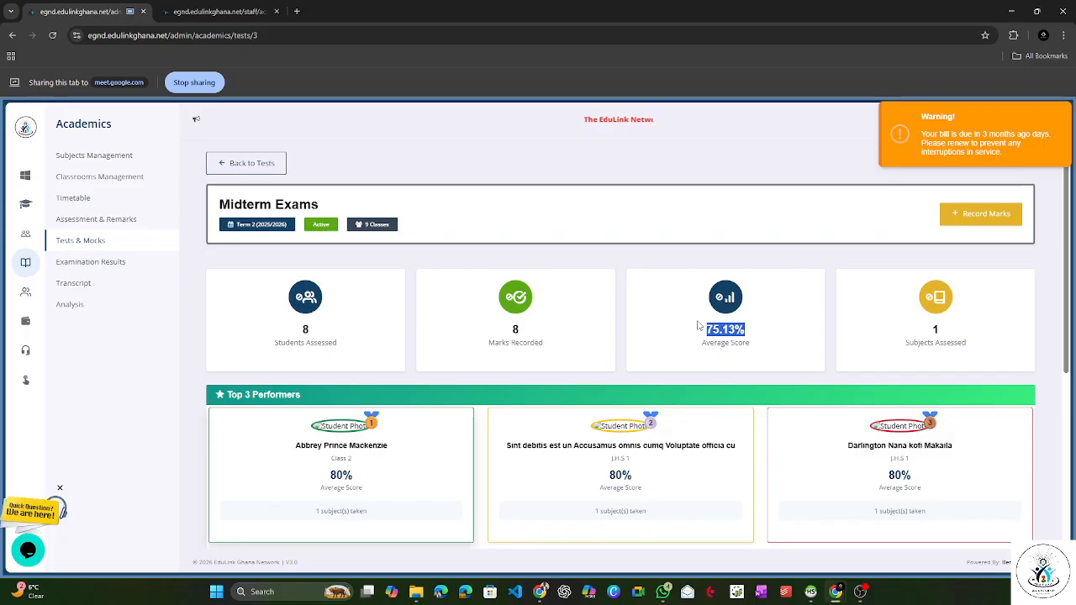
click(930, 165)
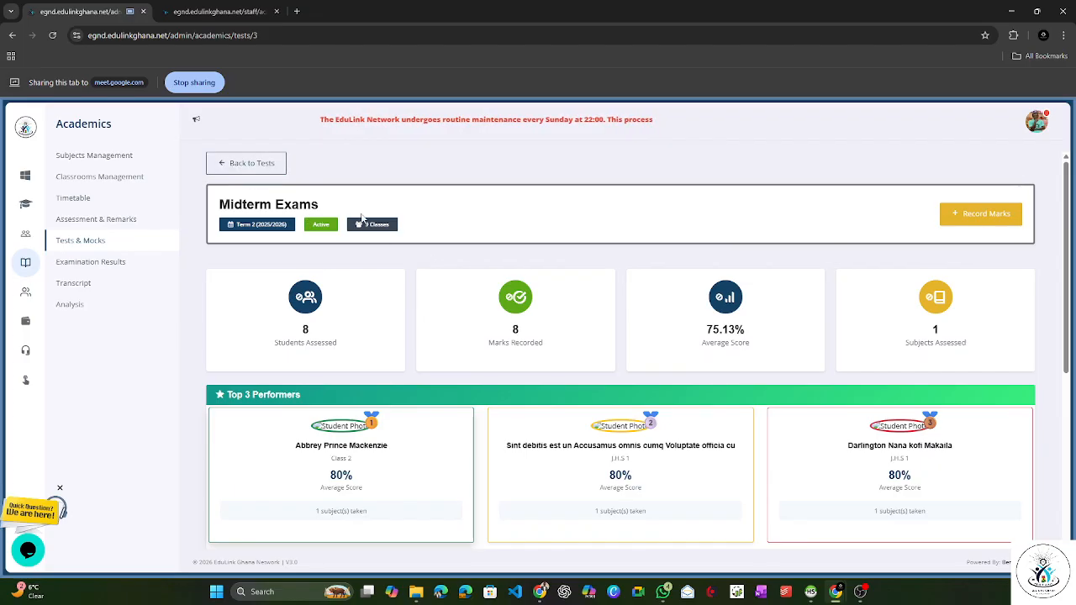
Step: Start recording marks and load the Class 1 students for Midterm Exams (Term 2) in Our World Our People
click(976, 222)
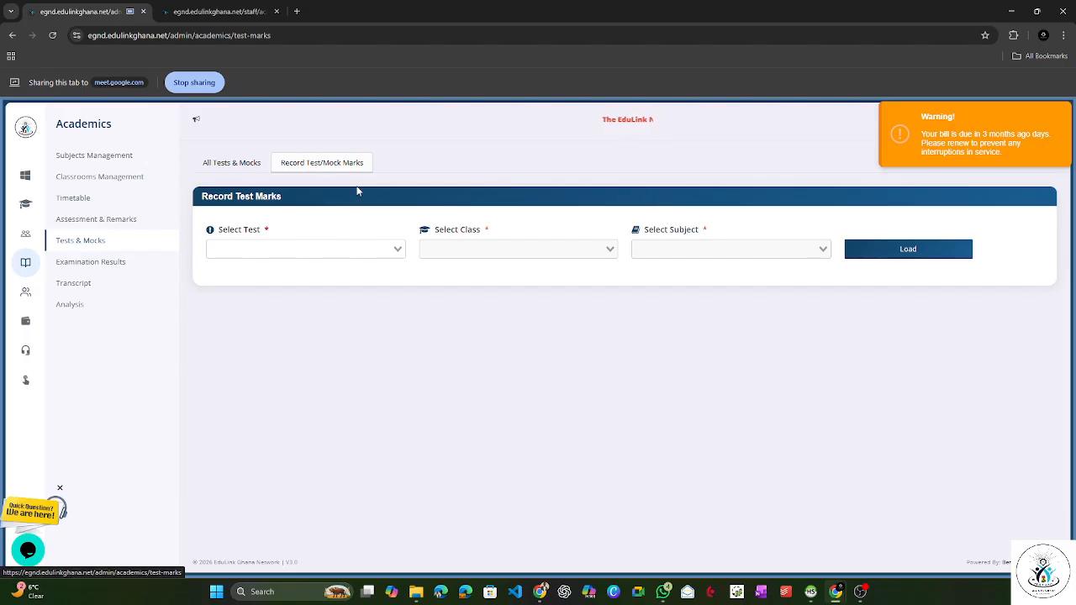
click(343, 245)
click(341, 268)
click(491, 252)
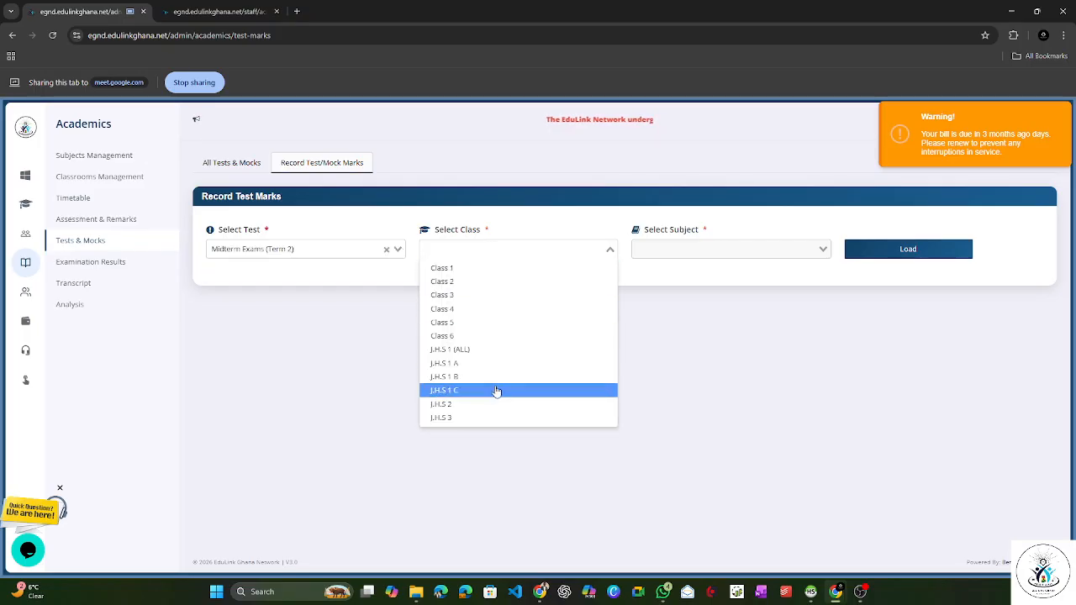
click(494, 269)
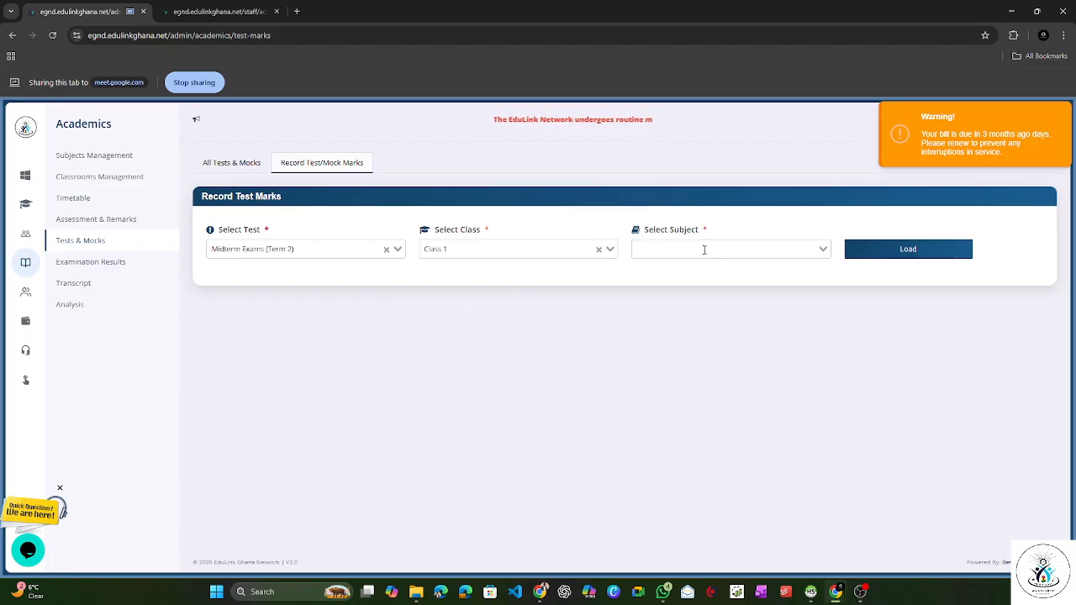
click(710, 252)
click(690, 267)
click(850, 252)
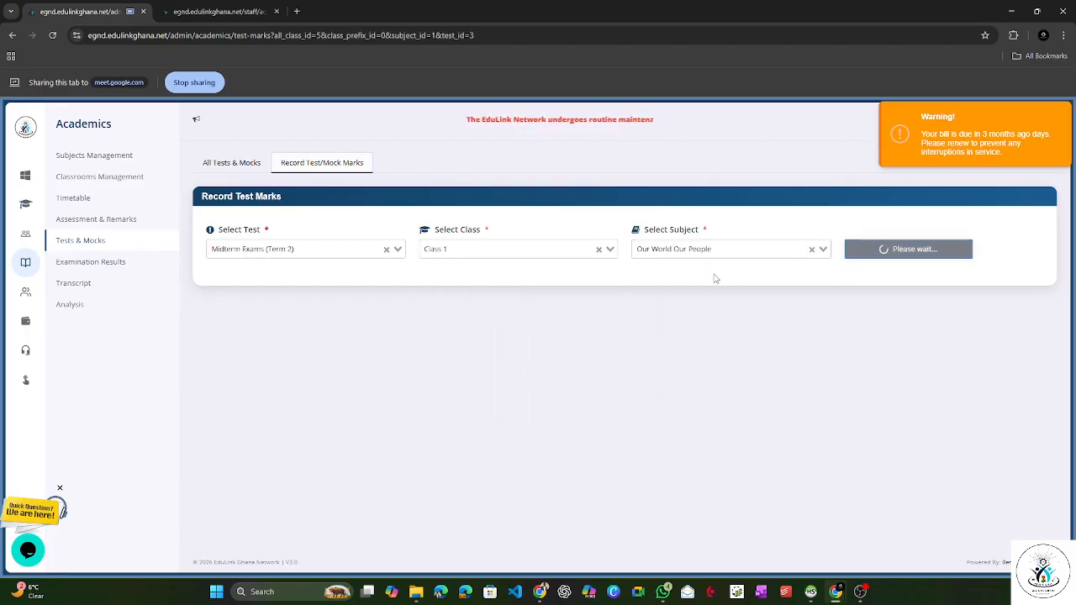
Step: Record a score of 85 for the first student in the Class 1 Our World Our People list
scroll(442, 359, down, 1)
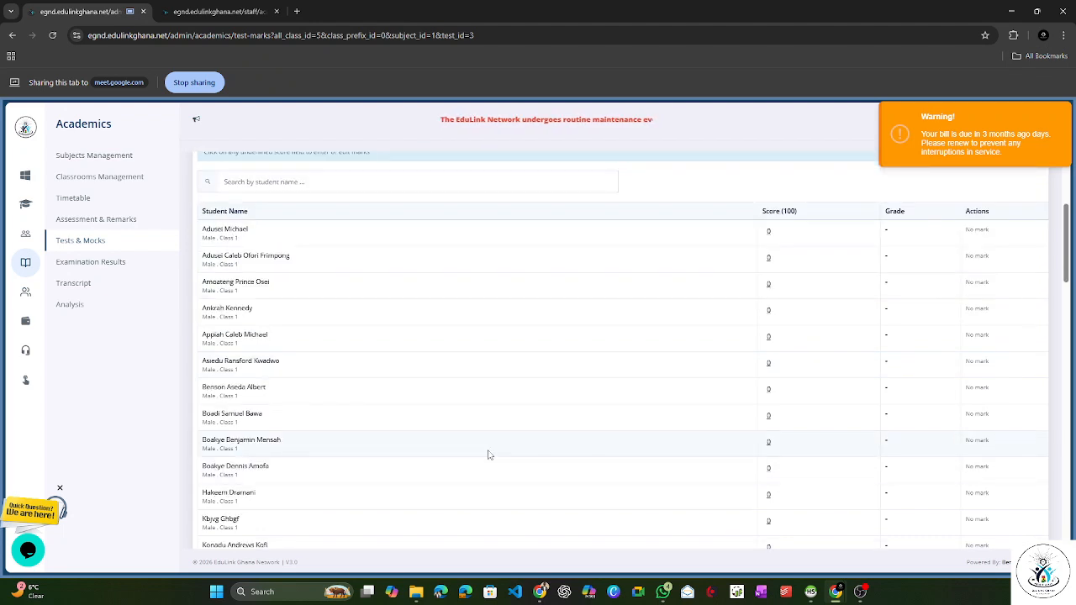
scroll(488, 451, up, 1)
click(769, 287)
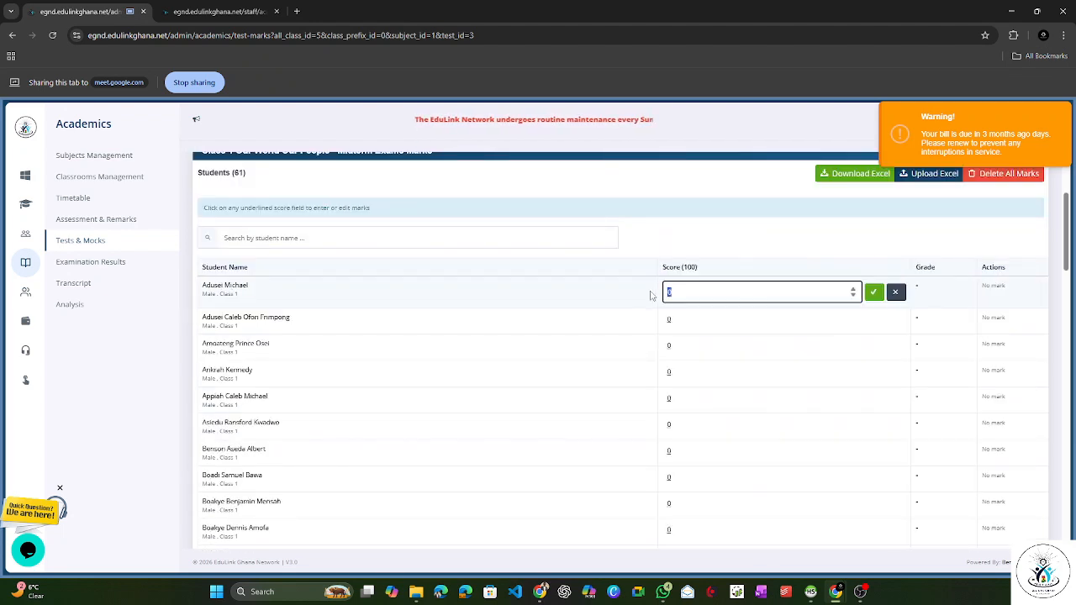
text(80)
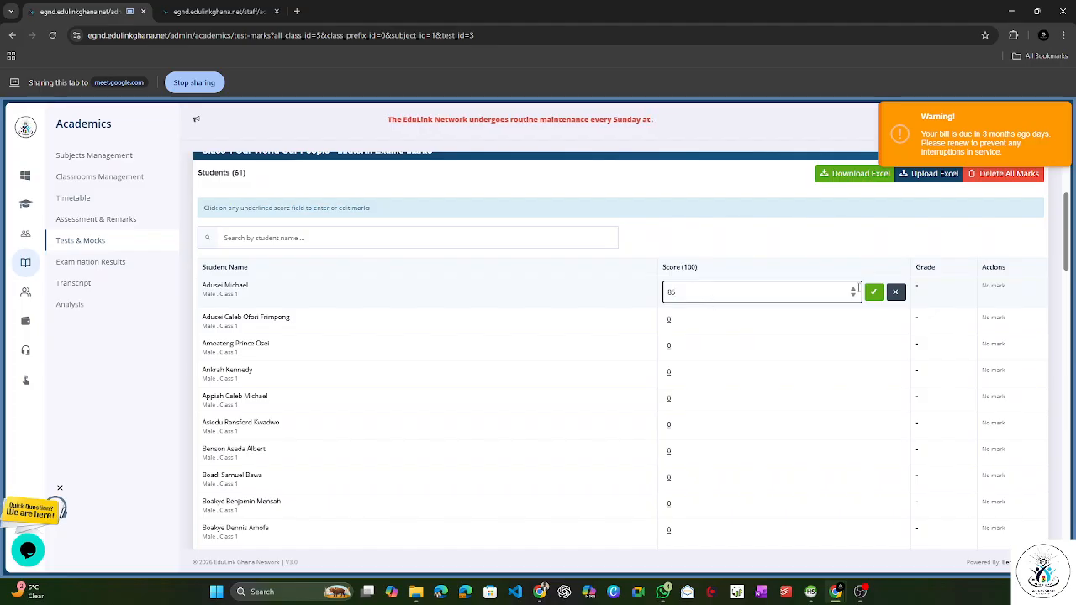
click(873, 295)
click(707, 119)
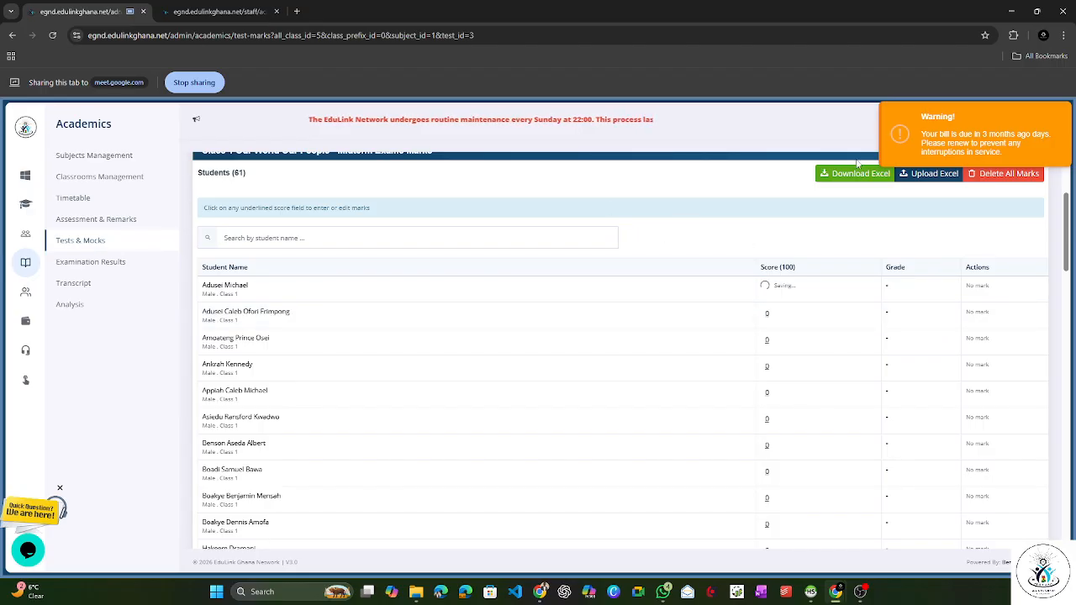
Step: Reload the Class 1 Our World Our People midterm marks and check the newly recorded score in the student list
scroll(731, 235, up, 2)
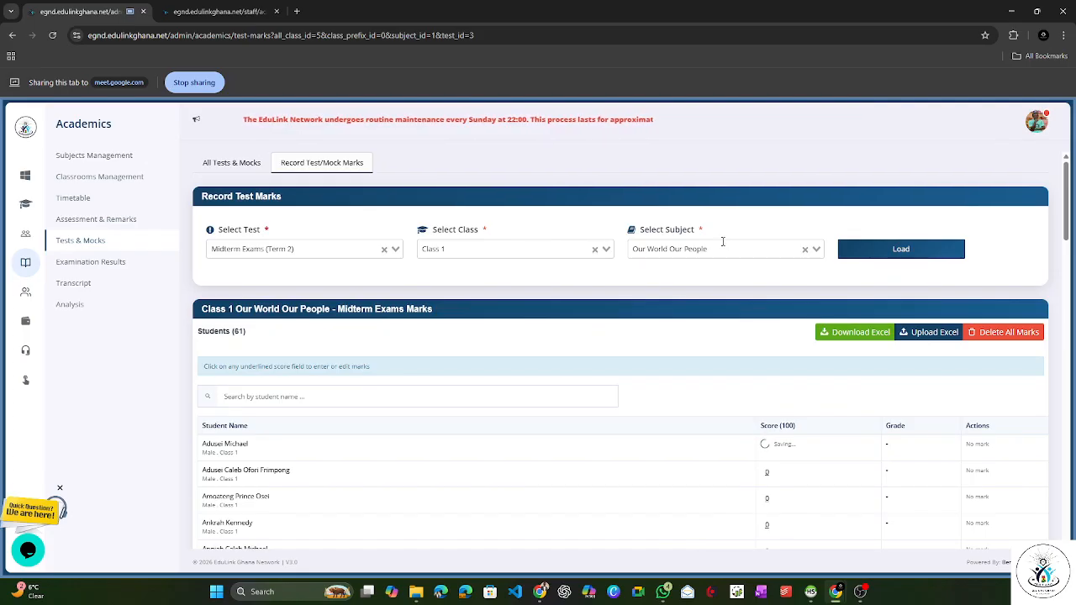
click(843, 248)
scroll(766, 238, down, 2)
scroll(766, 238, up, 2)
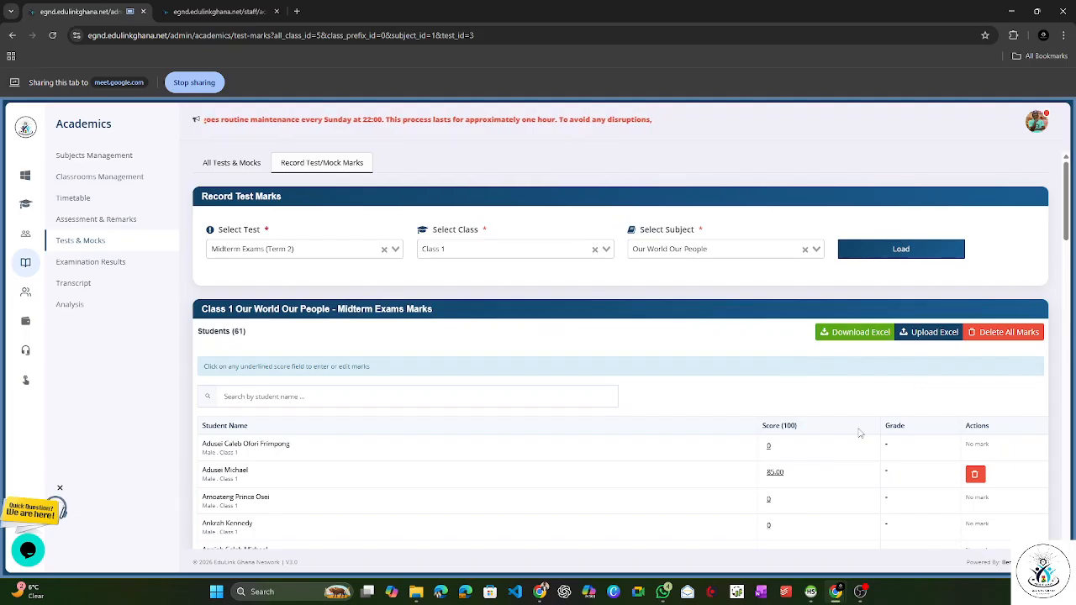
scroll(859, 433, down, 2)
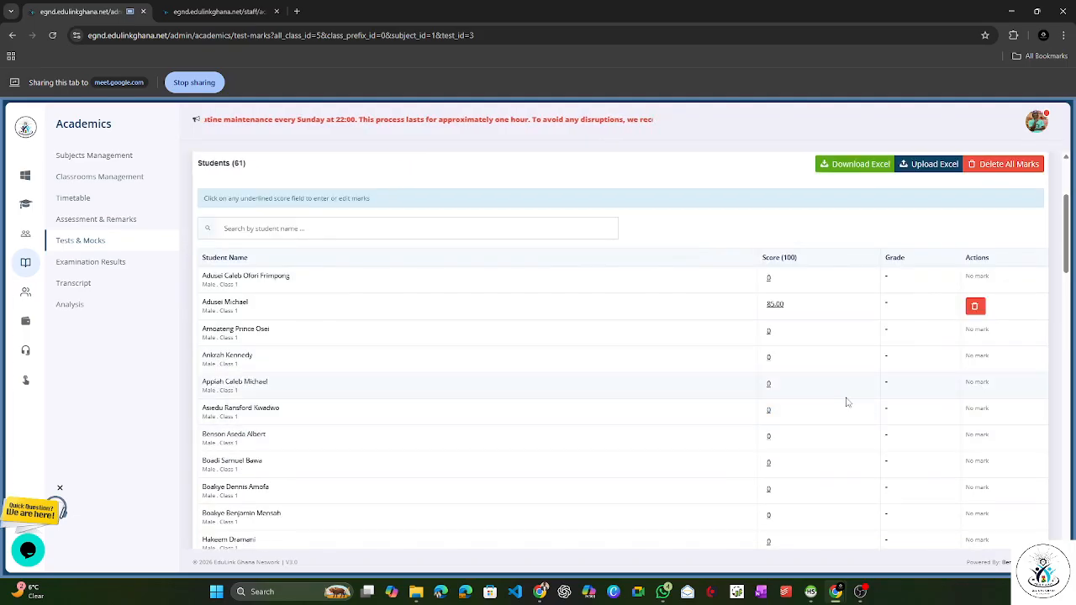
scroll(827, 396, up, 2)
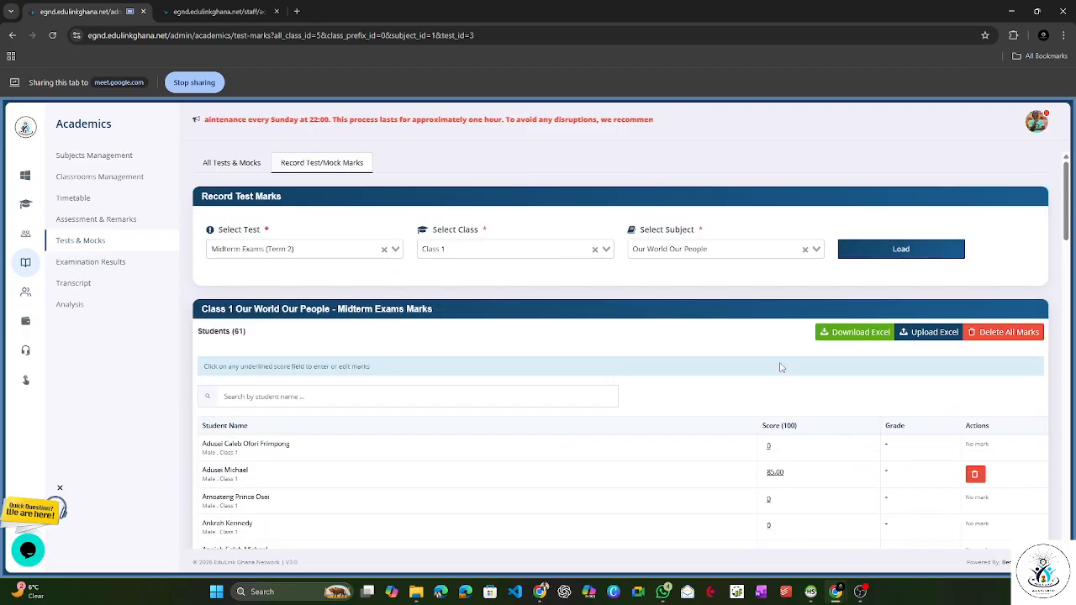
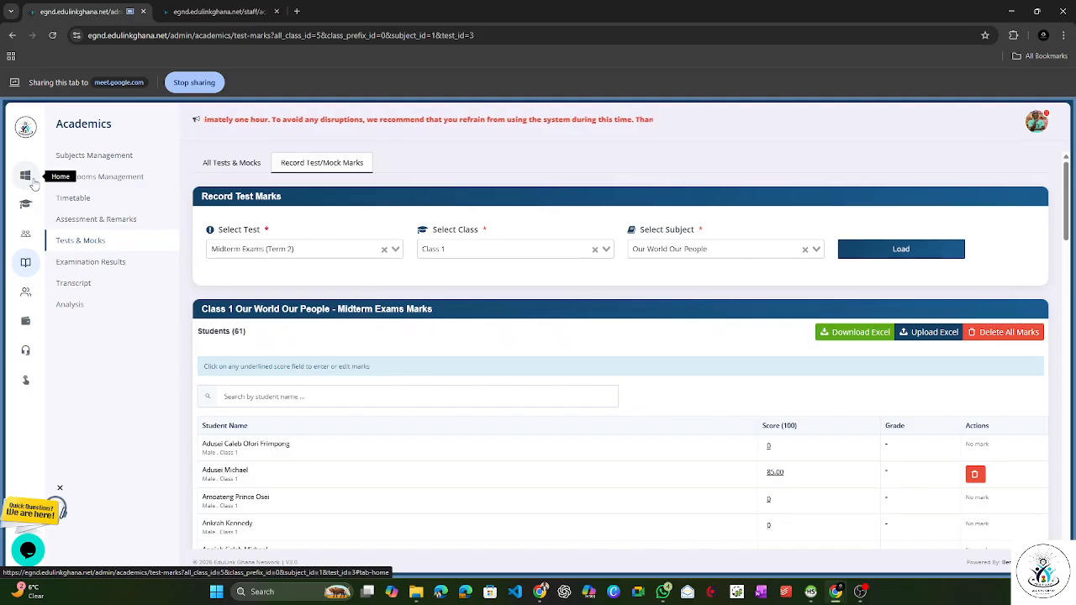
Step: Open the Help and Support center and show the Assessment & Marks guide under the Academics topic
click(27, 178)
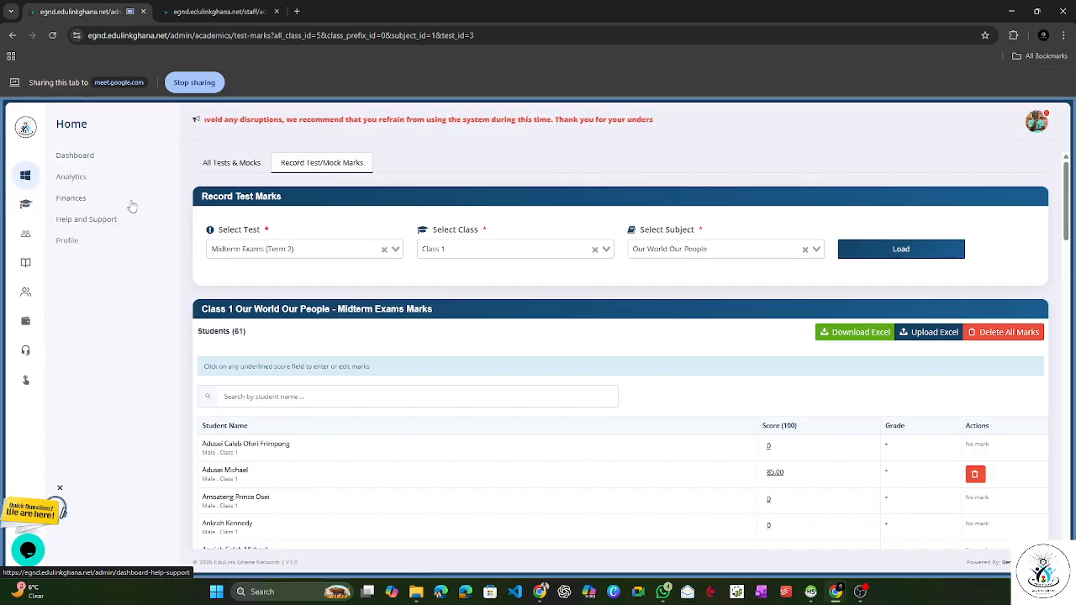
click(76, 223)
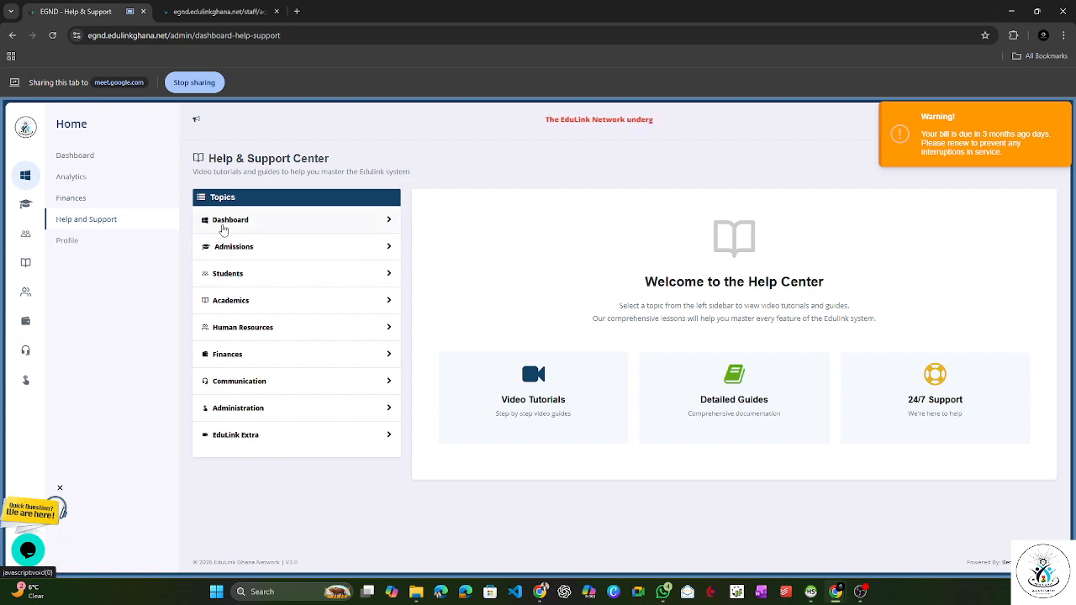
click(224, 230)
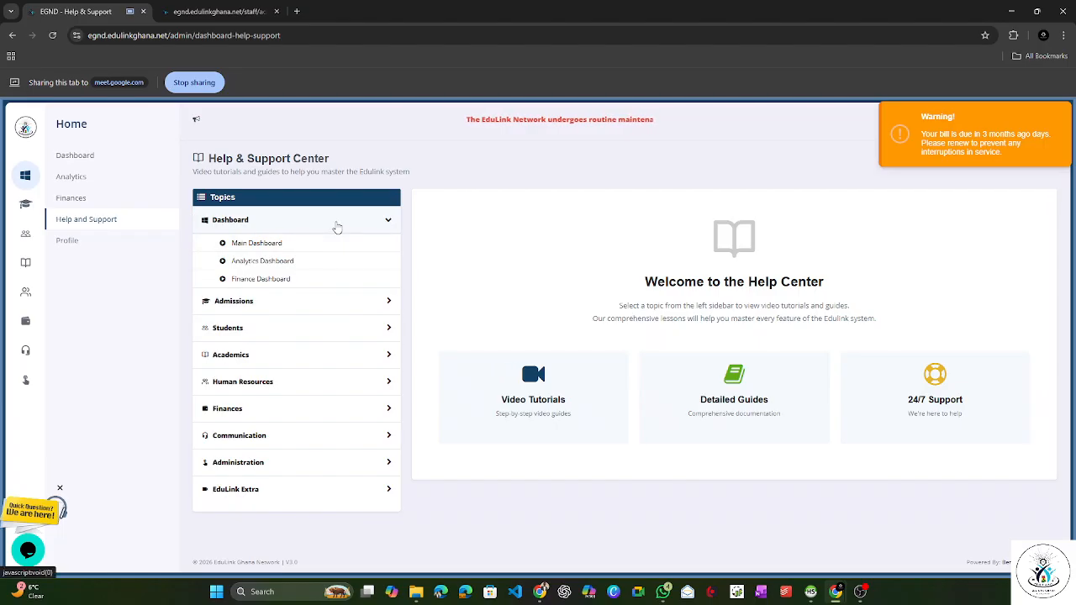
click(336, 228)
click(283, 304)
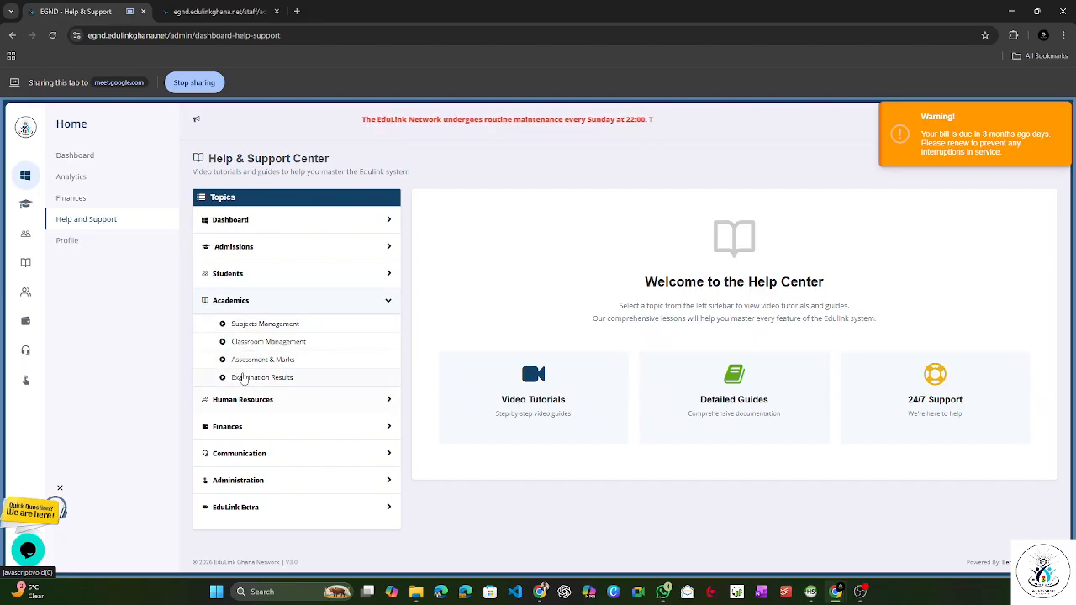
click(262, 360)
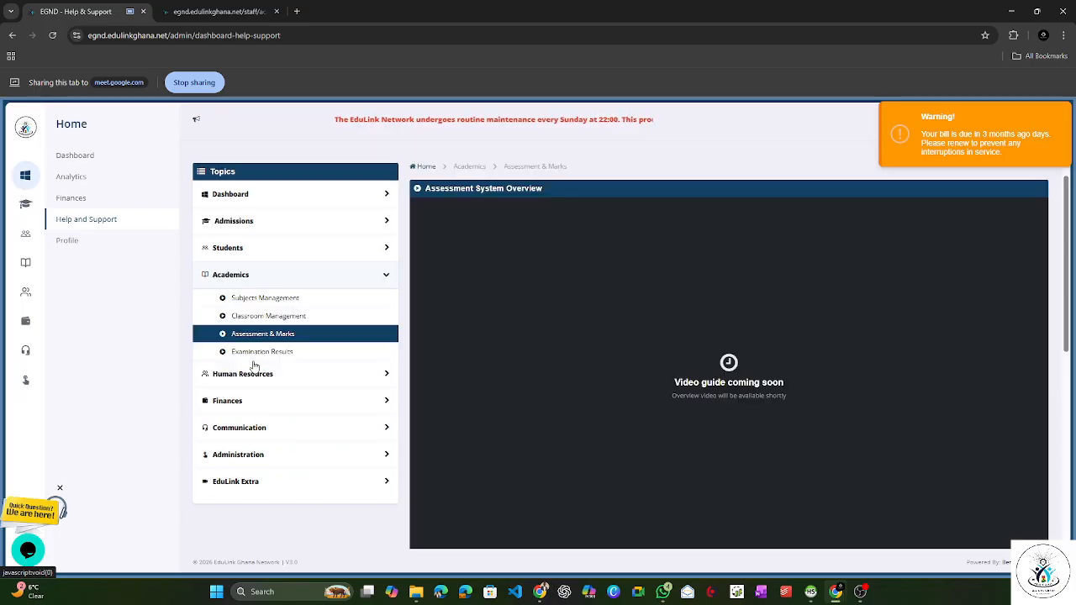
Step: Examine the Assessment System Overview and its related tutorials, dismiss the billing warning, and collapse the Academics topic
scroll(563, 303, down, 1)
scroll(577, 317, down, 3)
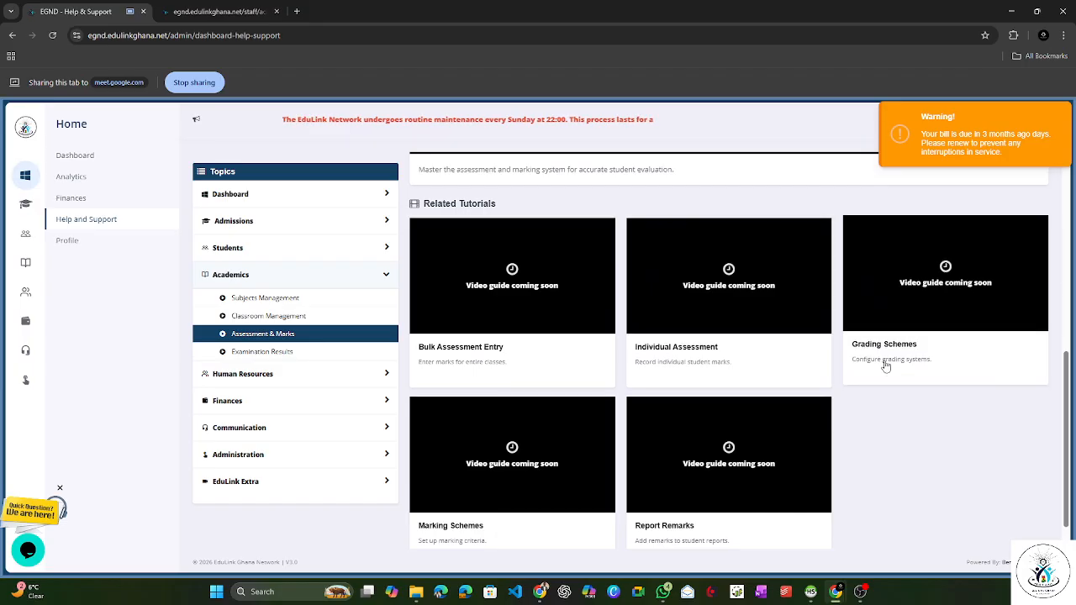
scroll(487, 319, up, 3)
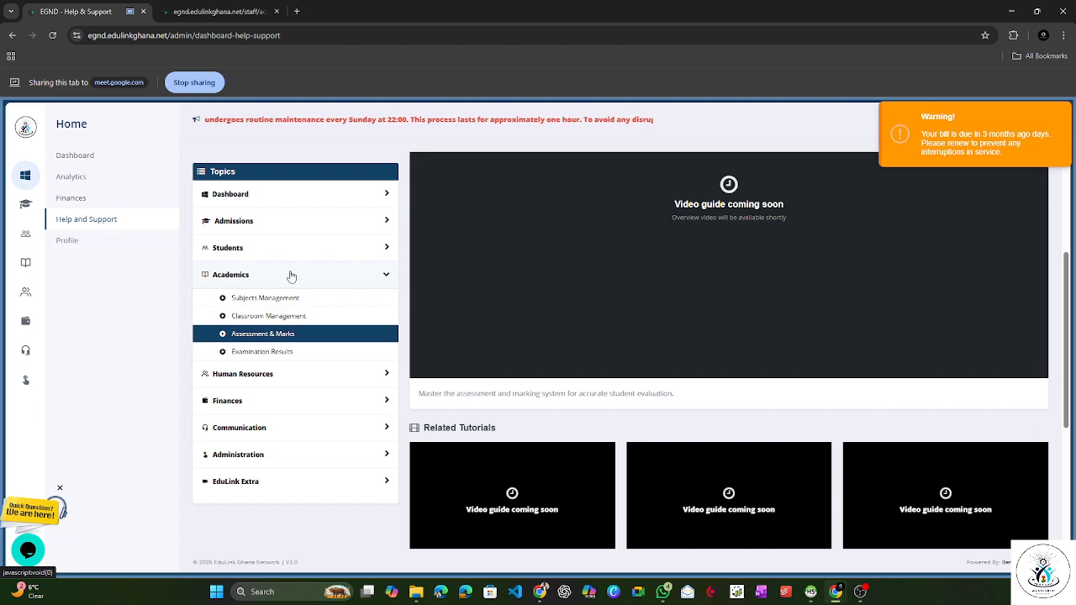
scroll(396, 281, up, 2)
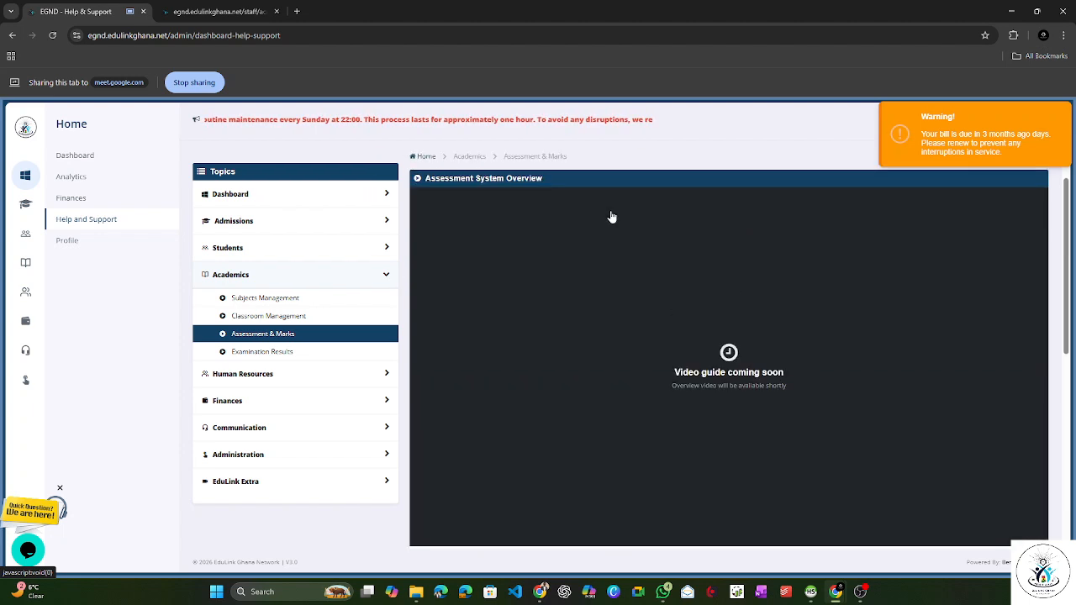
click(917, 145)
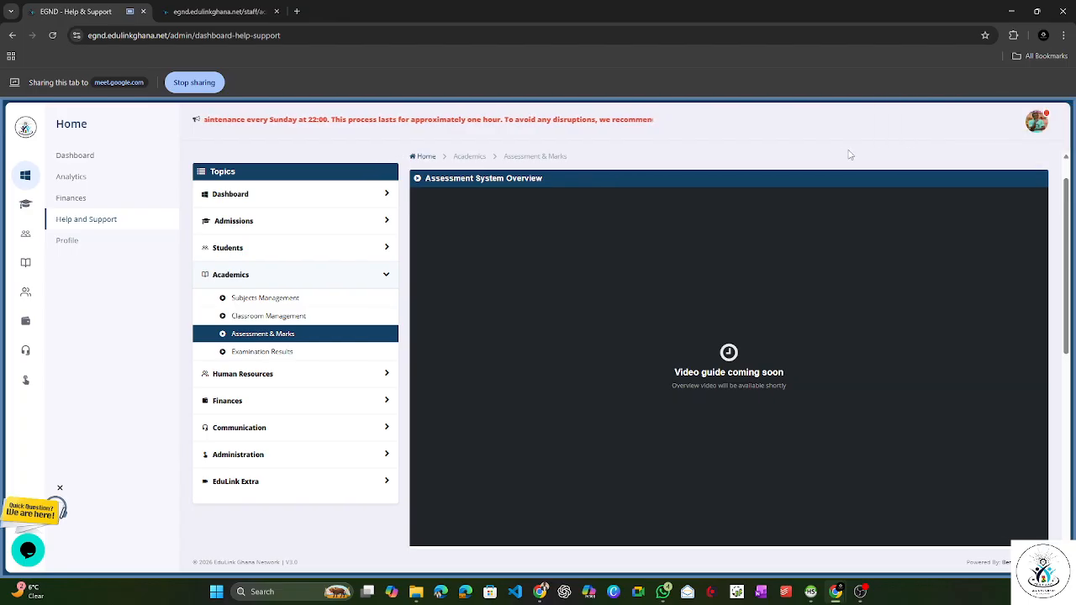
scroll(798, 231, down, 1)
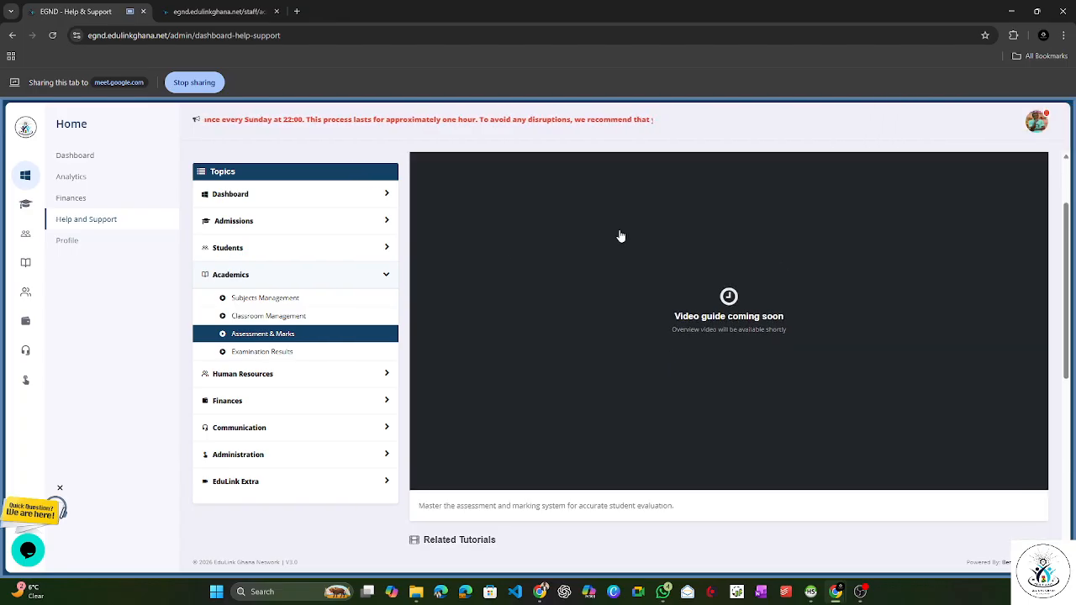
click(304, 277)
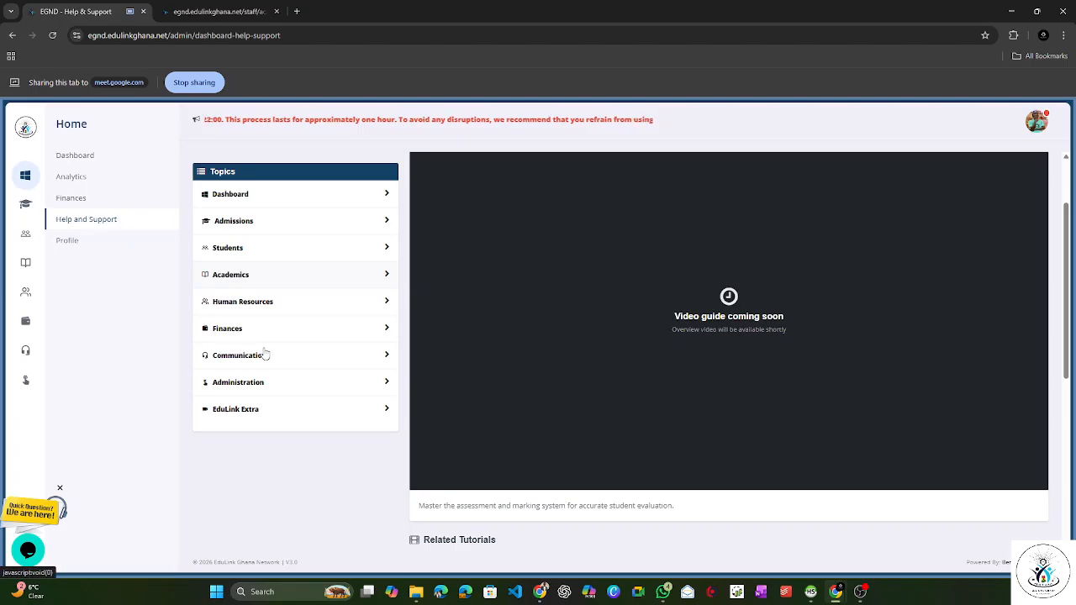
scroll(396, 294, up, 1)
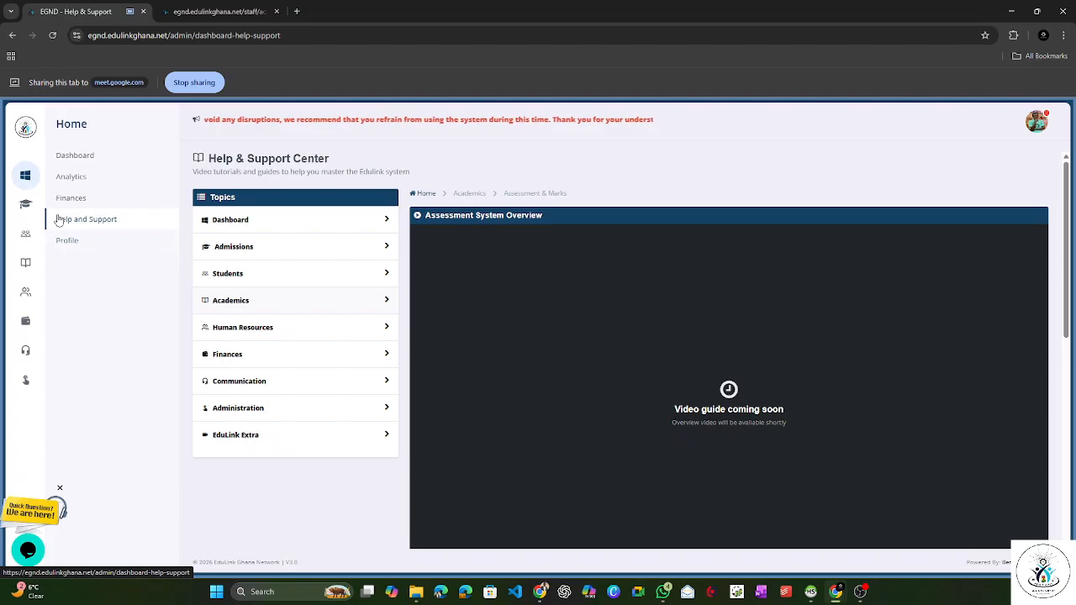
Step: Load the Class 1 marks scheme for Term 2 - 2025/2026 in Assessment & Remarks
click(28, 266)
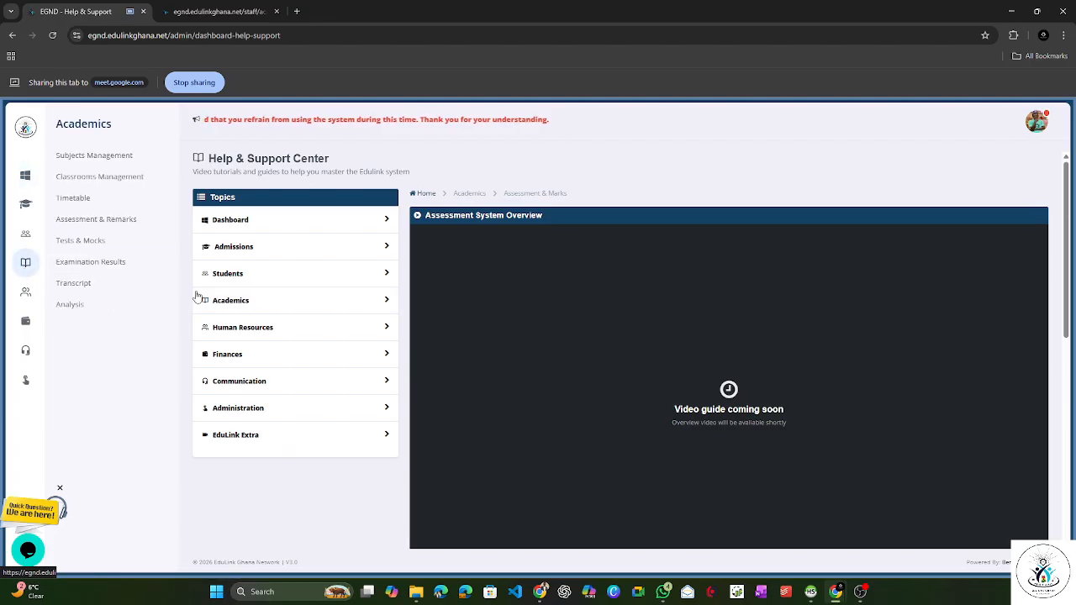
click(111, 233)
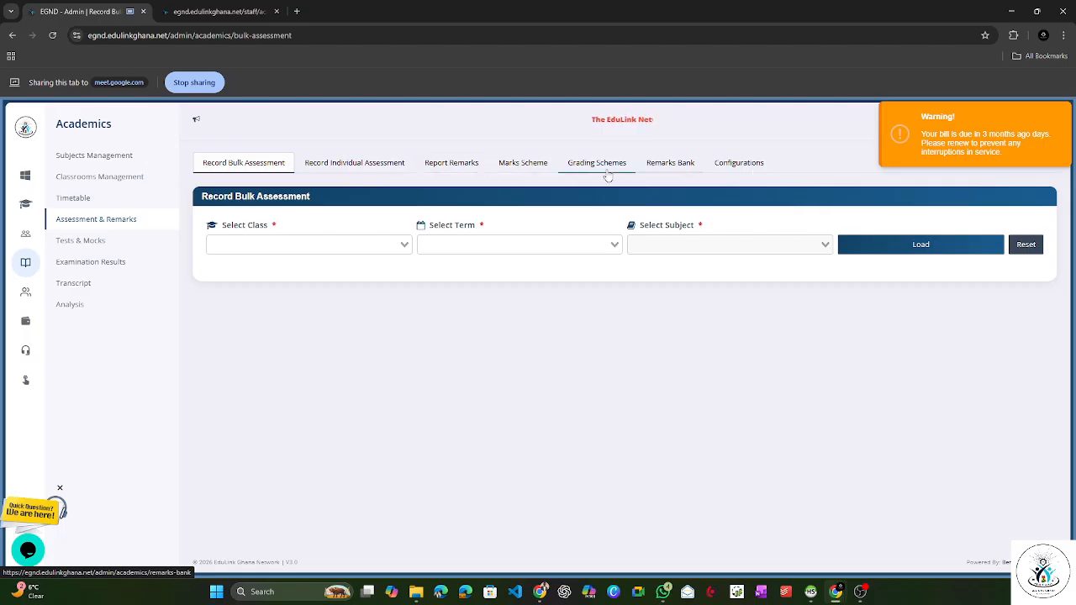
click(506, 168)
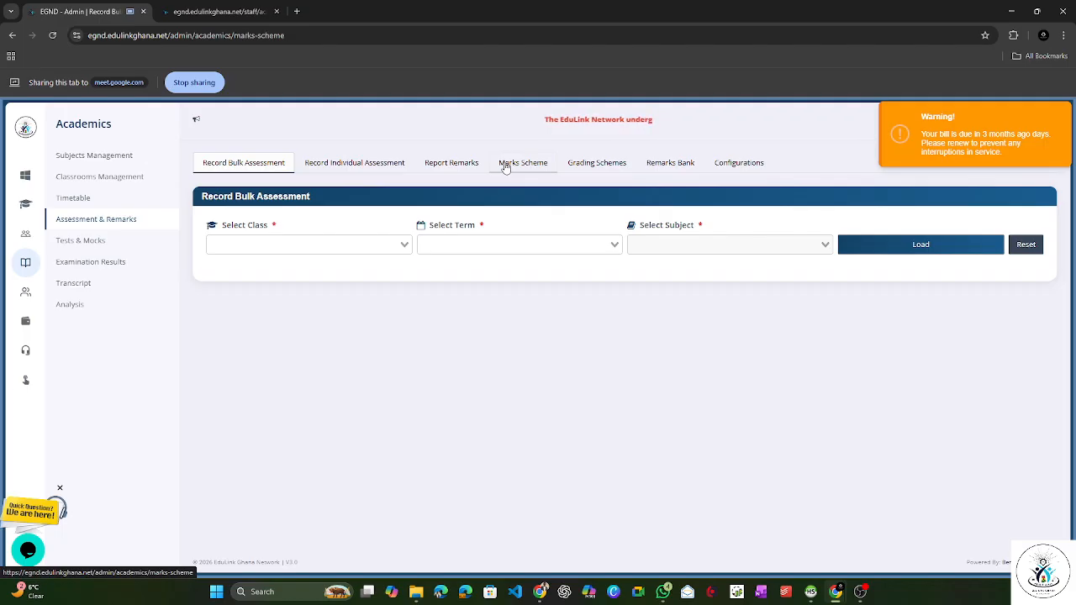
click(496, 242)
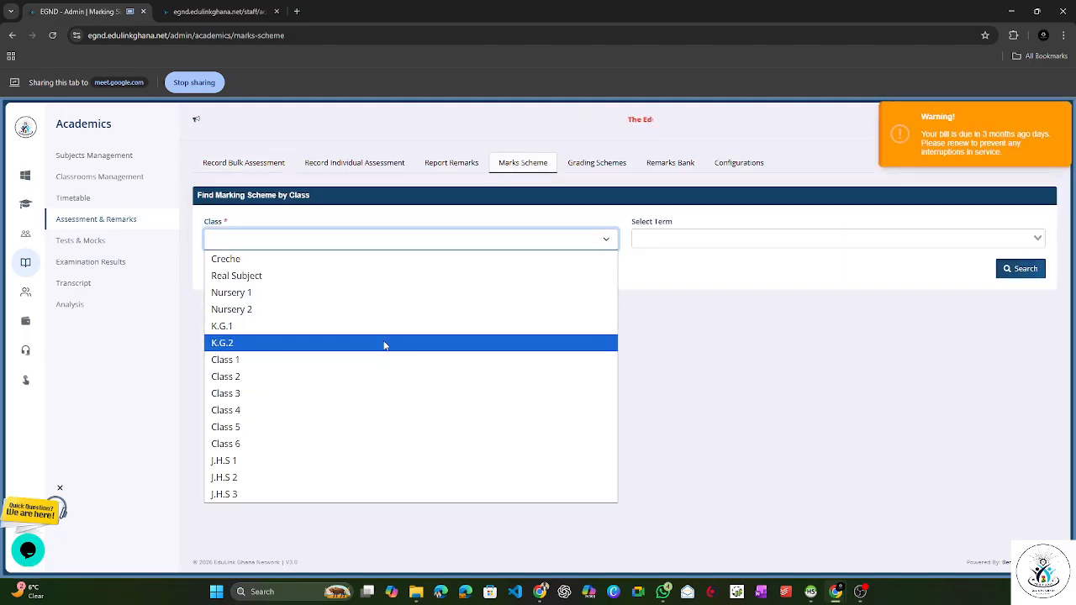
click(379, 360)
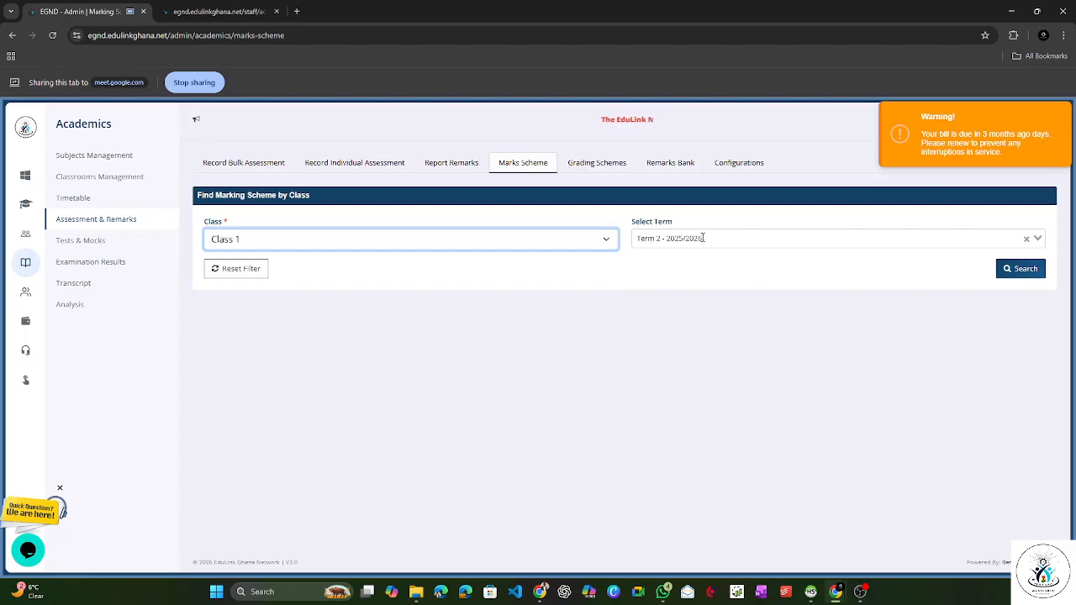
click(1016, 274)
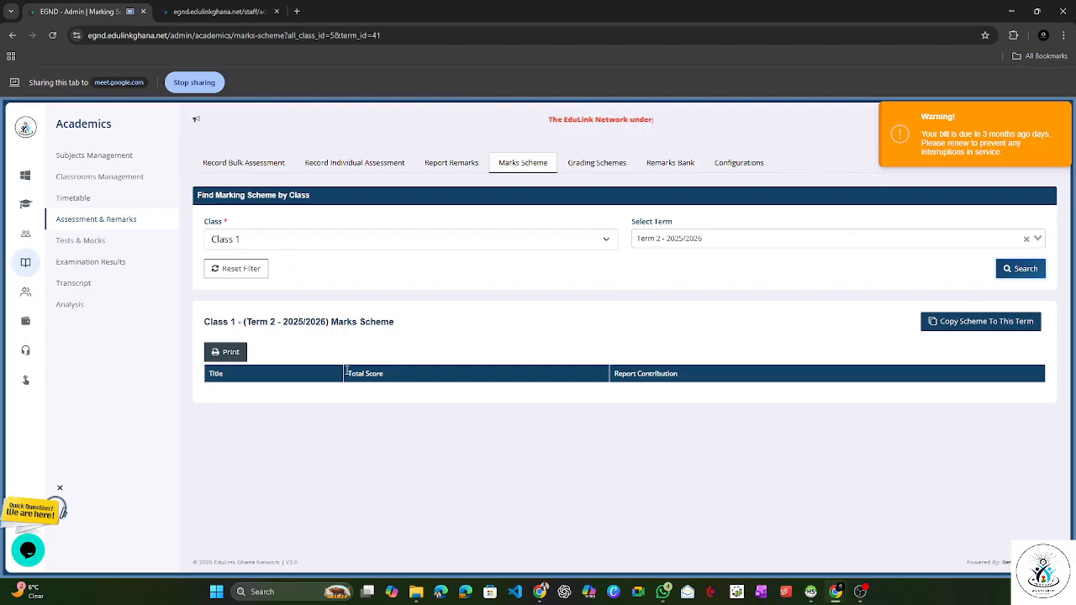
Step: Try to copy the marks scheme from Term 3 - 2025/2026 into the Class 1 Term 2 - 2025/2026 scheme
click(975, 325)
click(475, 196)
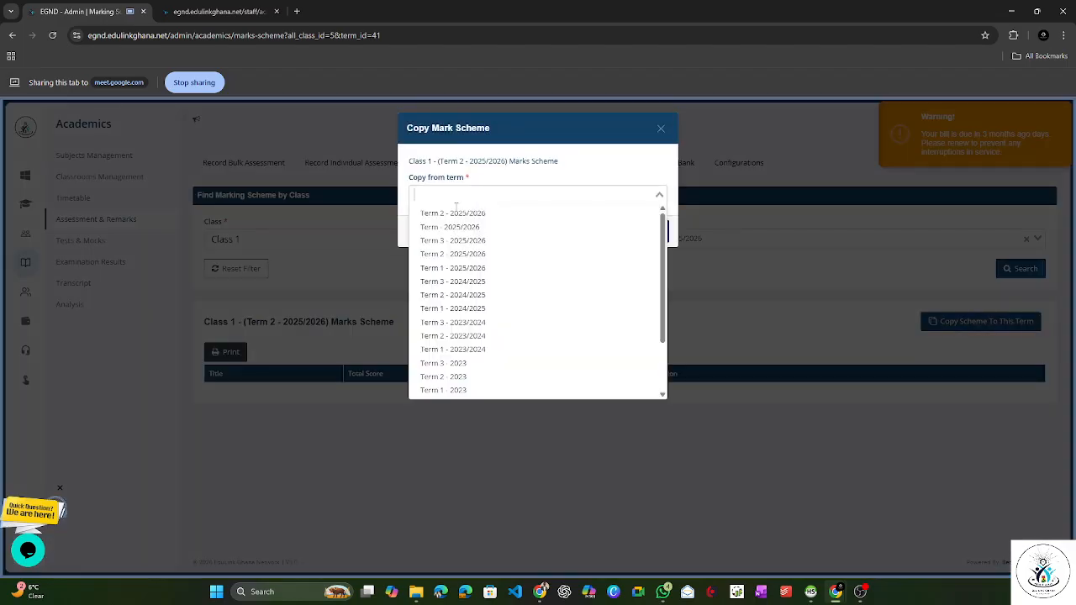
click(454, 242)
click(631, 234)
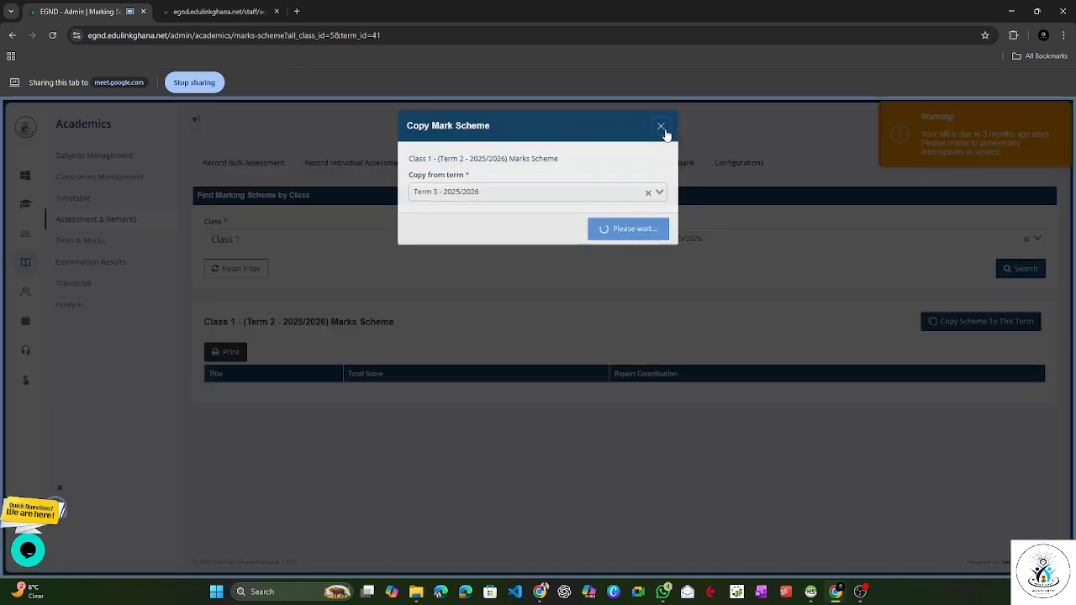
click(662, 130)
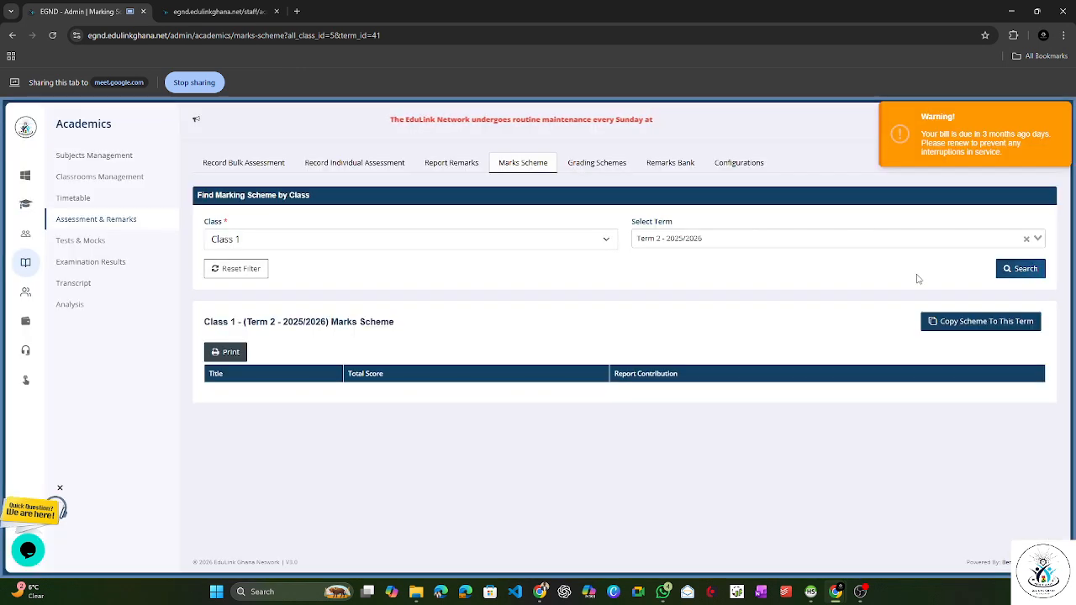
Step: Load the Class 1 marks scheme for Term 3 - 2025/2026
click(769, 238)
click(729, 286)
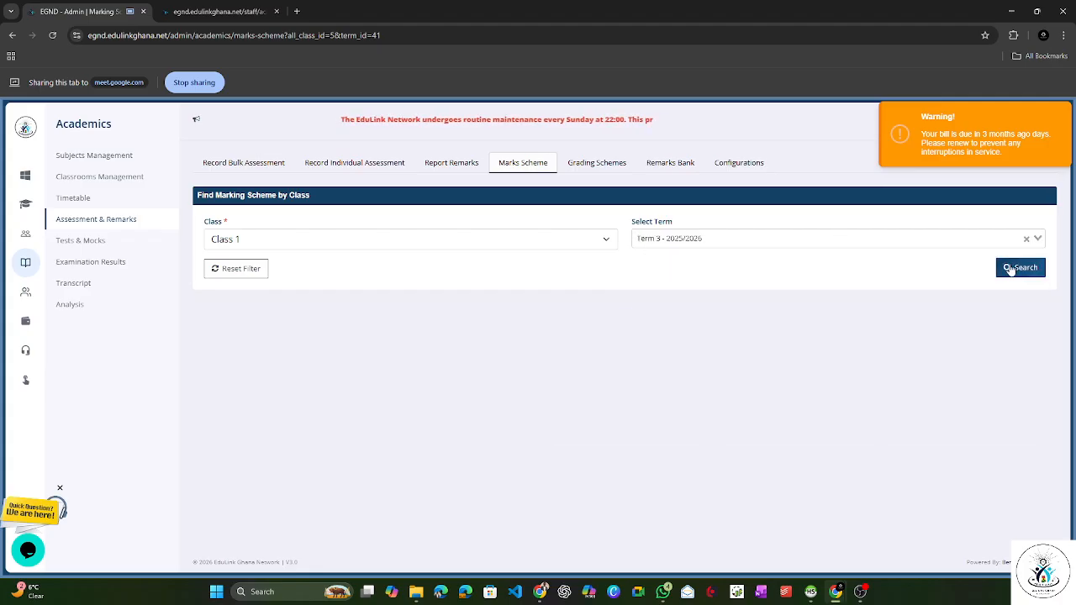
click(1008, 267)
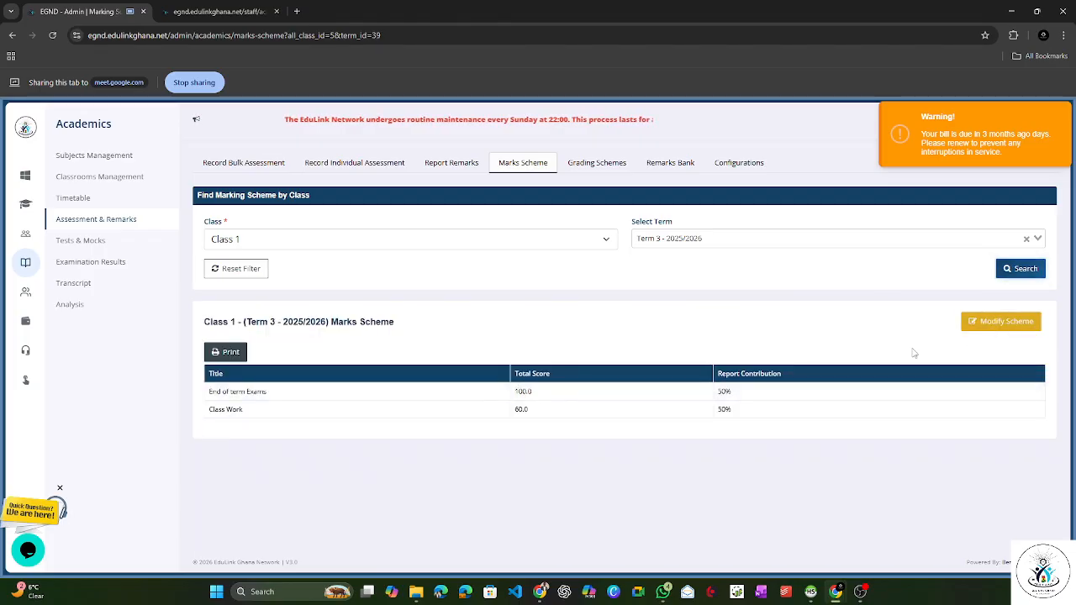
Step: Open the Class 1 Term 3 scheme for modification, examine the total score and report contribution of End of term Exams and Class Work, and close it unsaved
click(959, 324)
drag(505, 196, 428, 198)
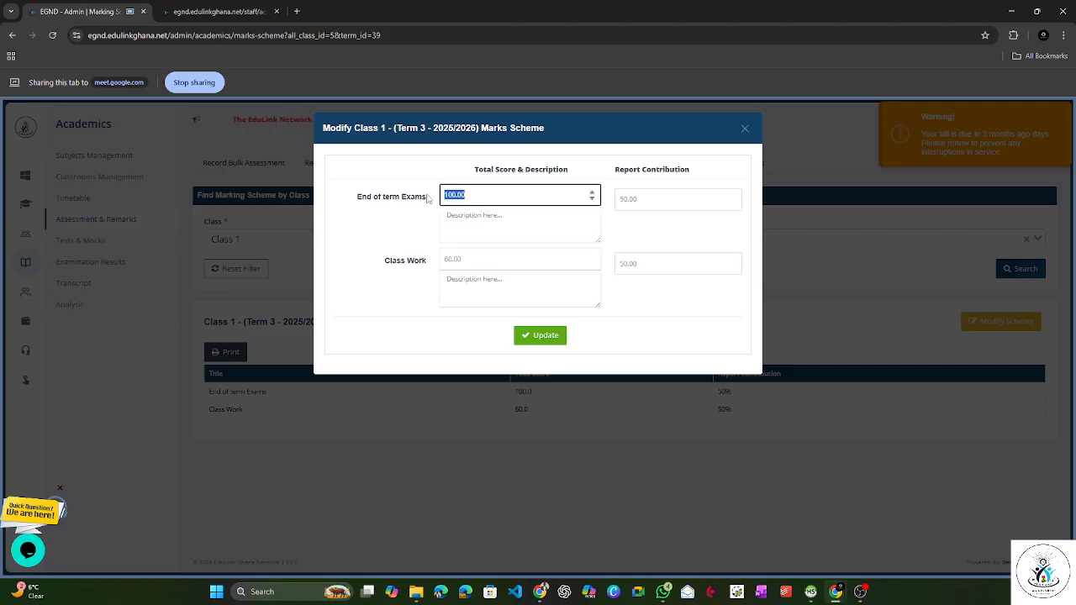
click(476, 195)
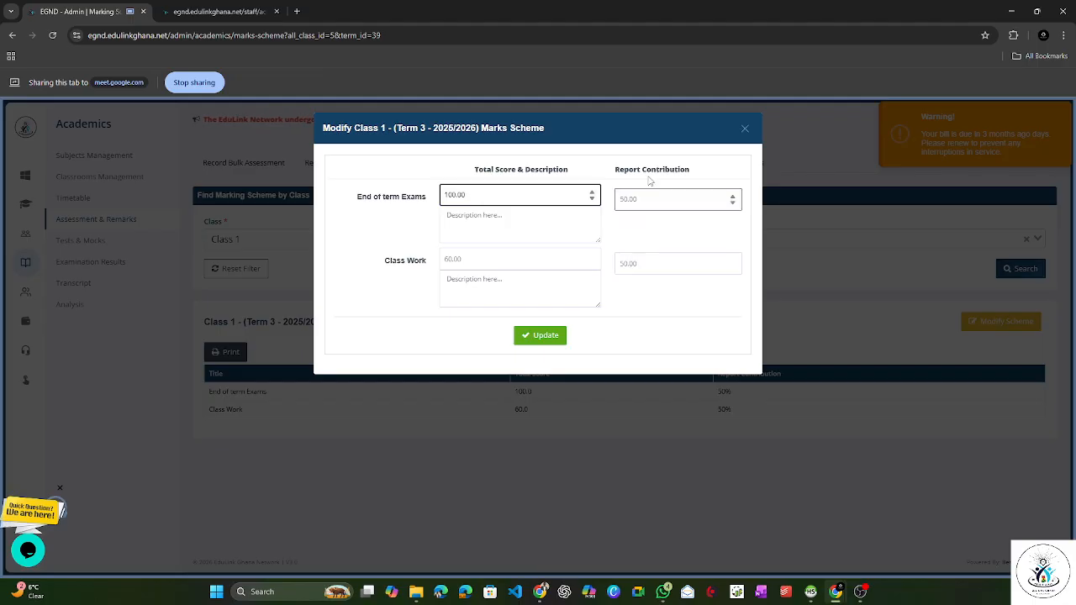
drag(638, 199, 622, 202)
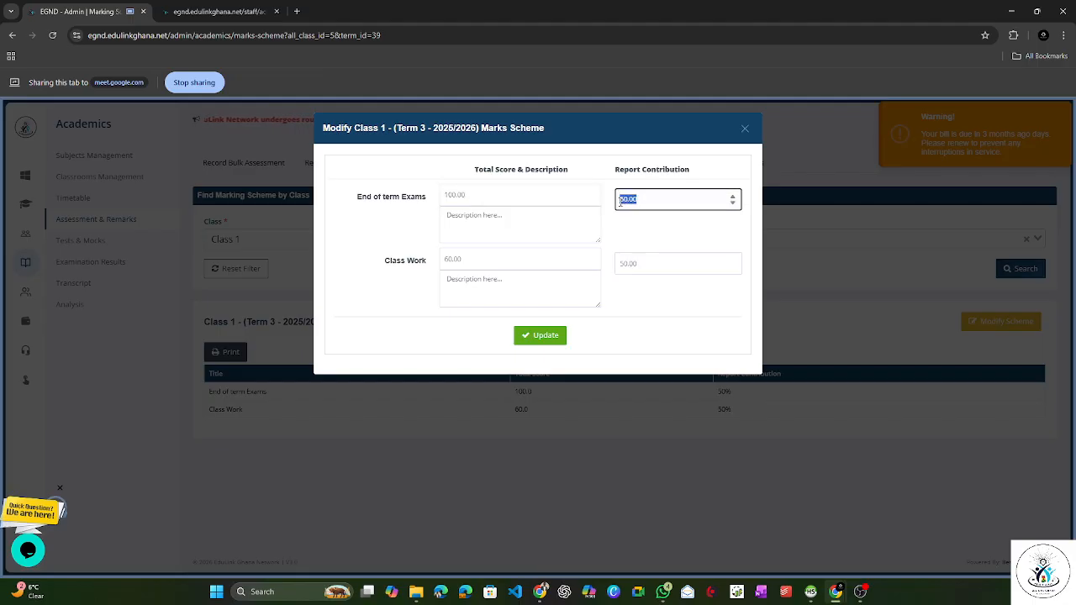
click(479, 259)
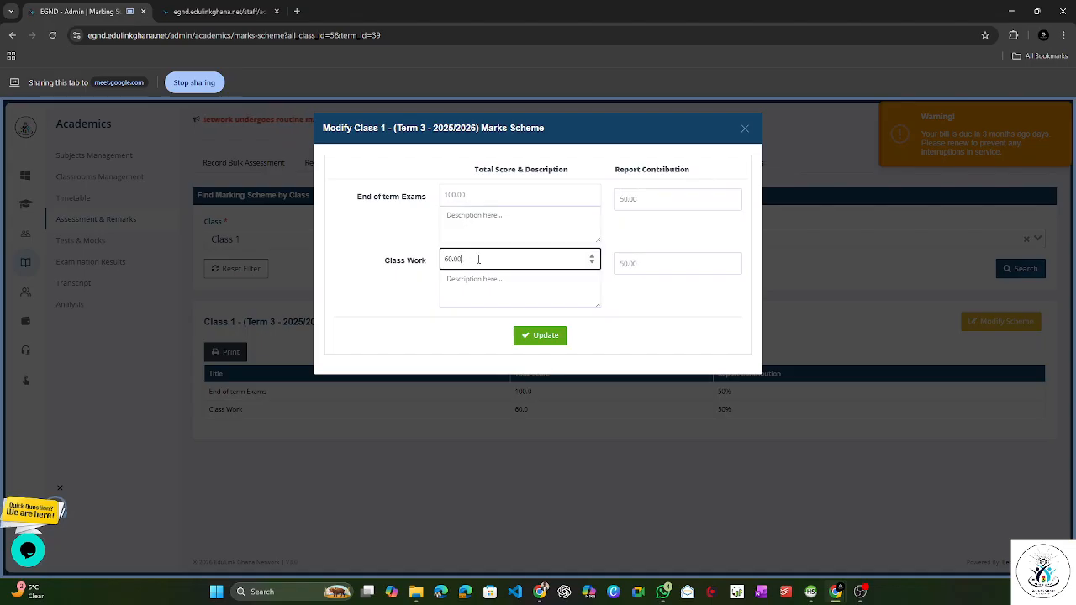
drag(483, 260, 439, 263)
click(451, 258)
key(Tab)
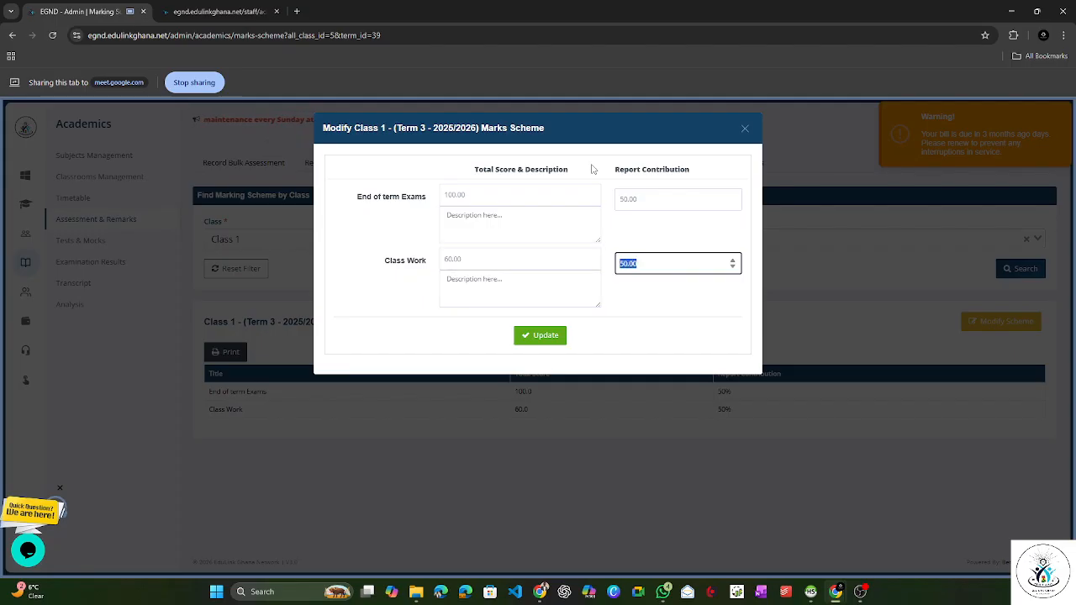
click(463, 258)
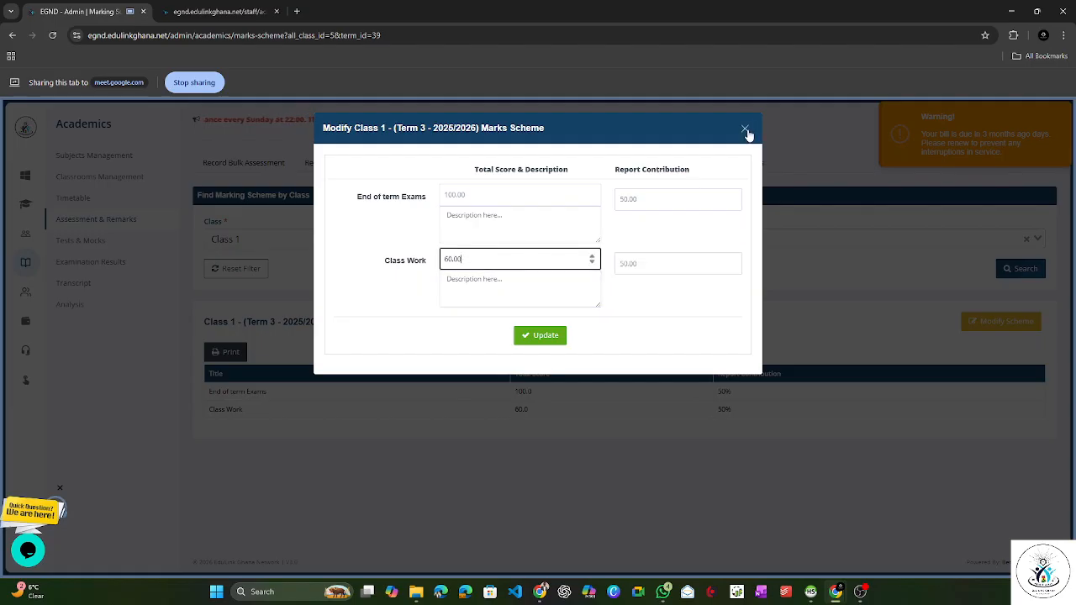
click(746, 131)
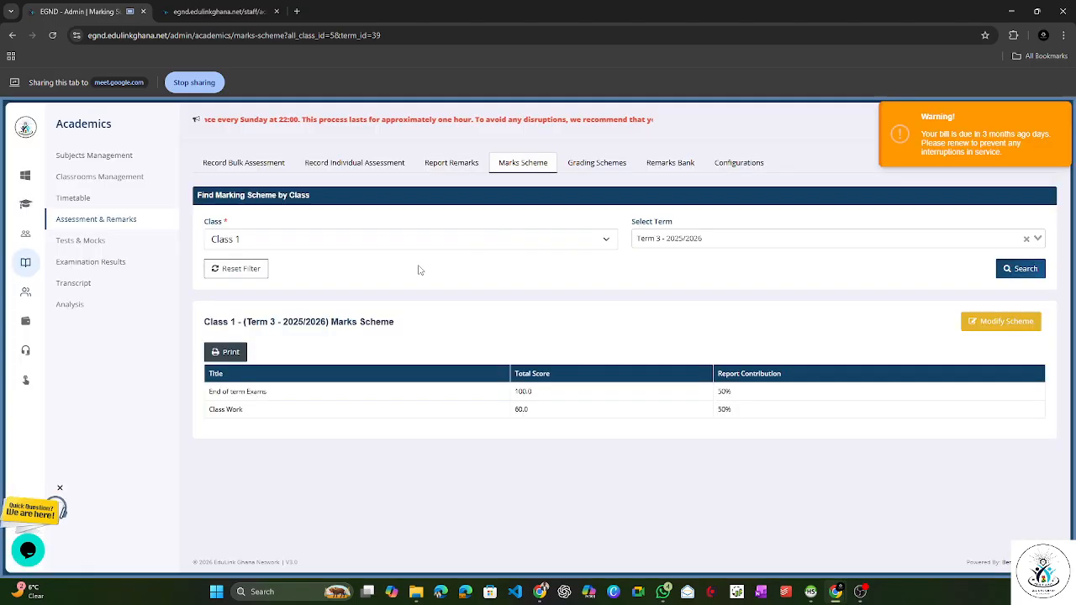
click(521, 165)
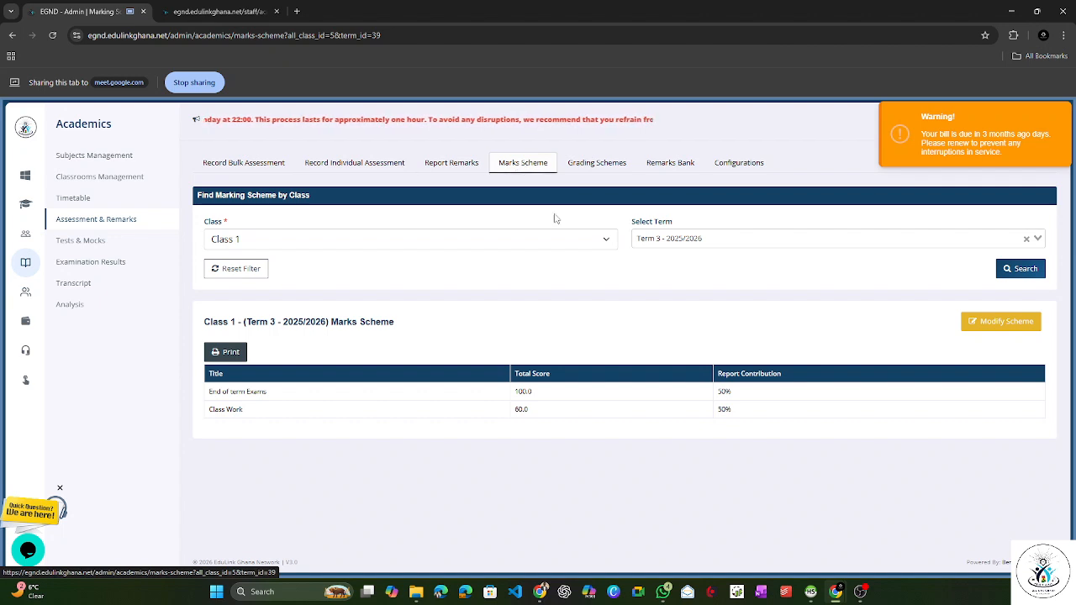
Step: Load the Class 1 grading scheme for Term 3 - 2025/2026
click(592, 167)
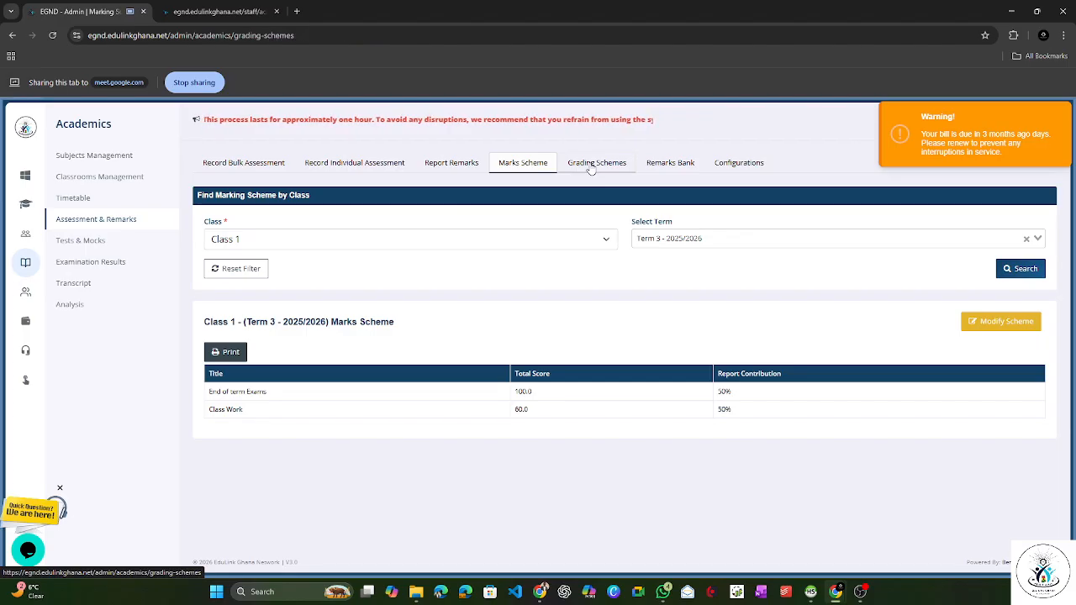
click(475, 240)
click(460, 351)
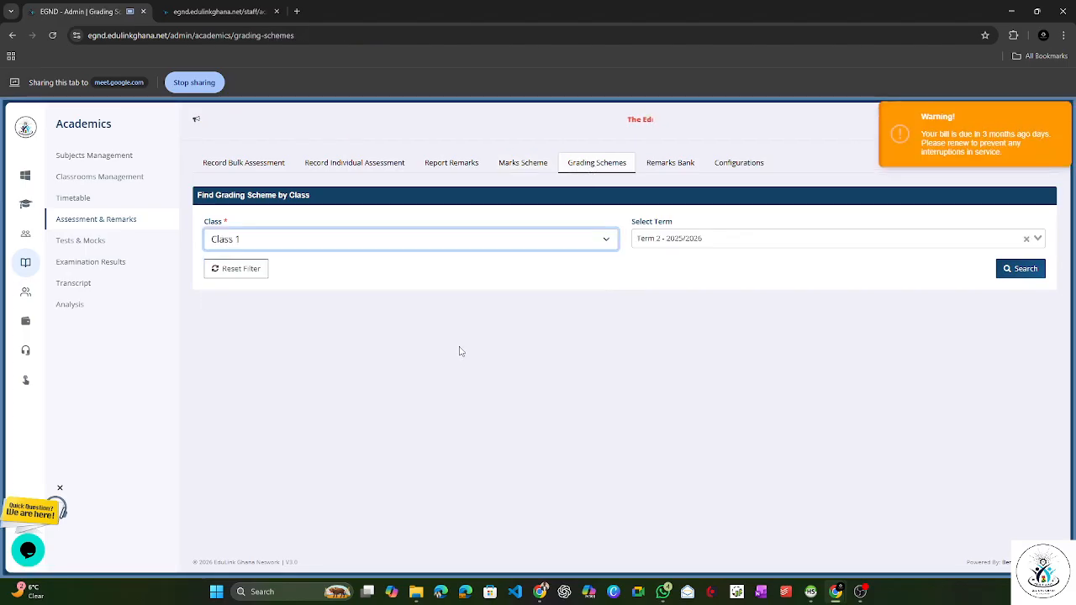
click(670, 242)
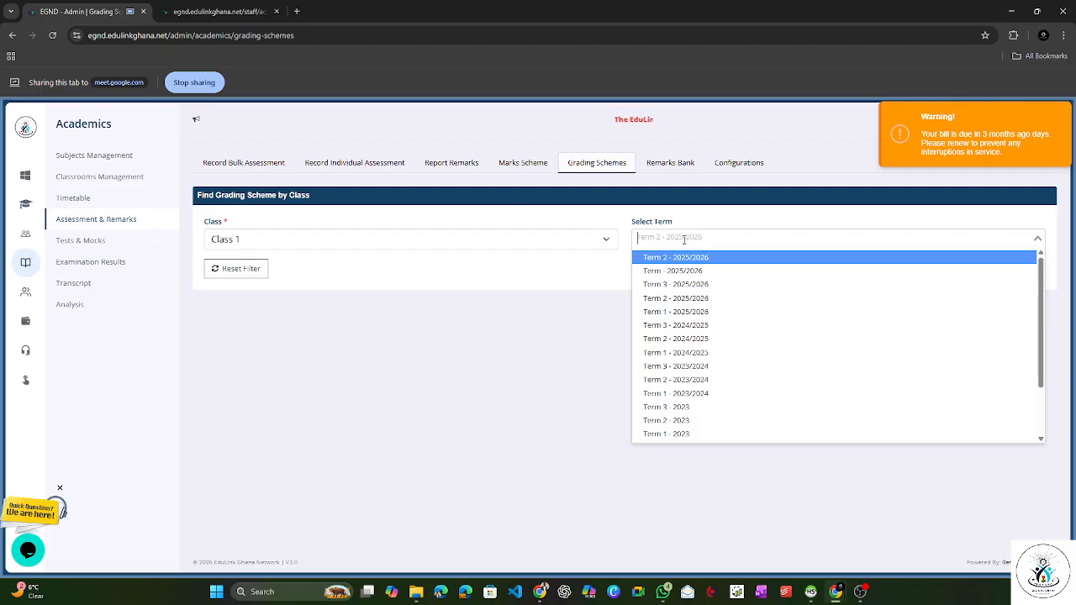
click(687, 283)
click(1019, 269)
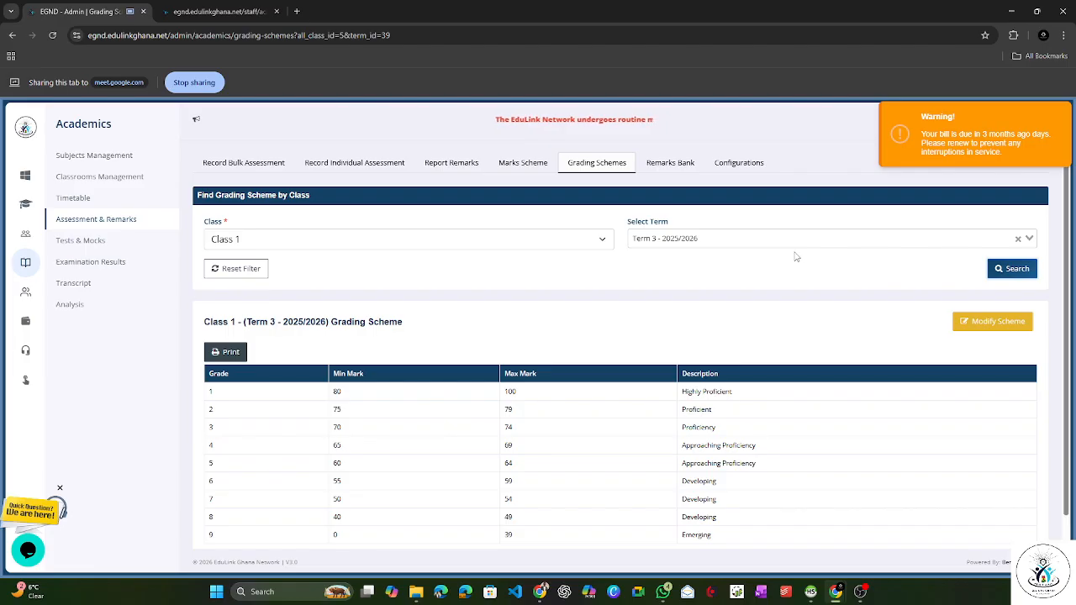
Step: Open the Class 1 Term 3 - 2025/2026 grading scheme for modification and examine the grades, minimum and maximum marks, and descriptions
click(982, 325)
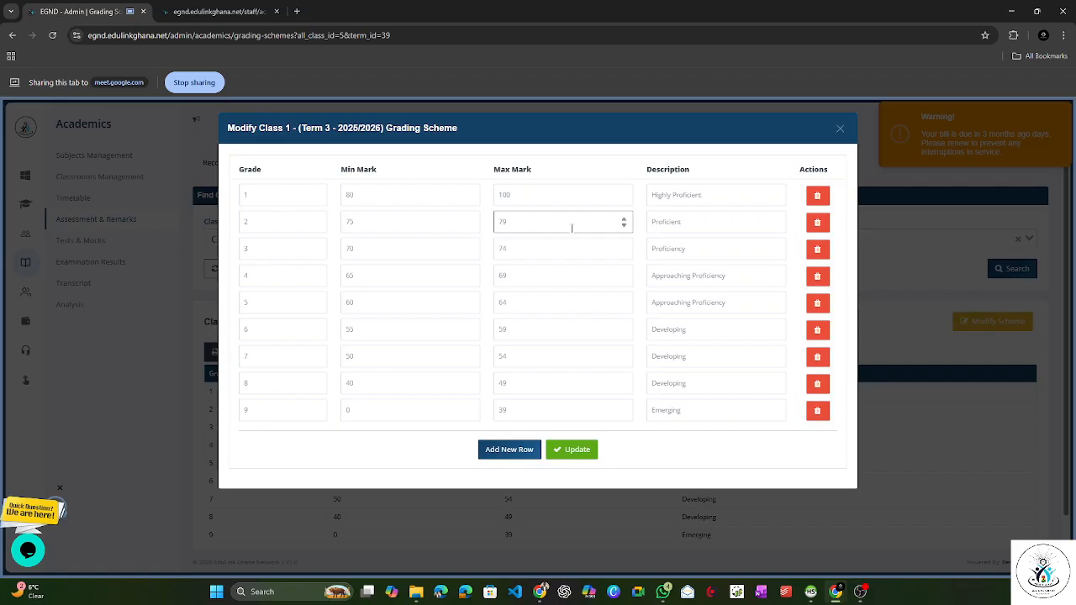
click(421, 194)
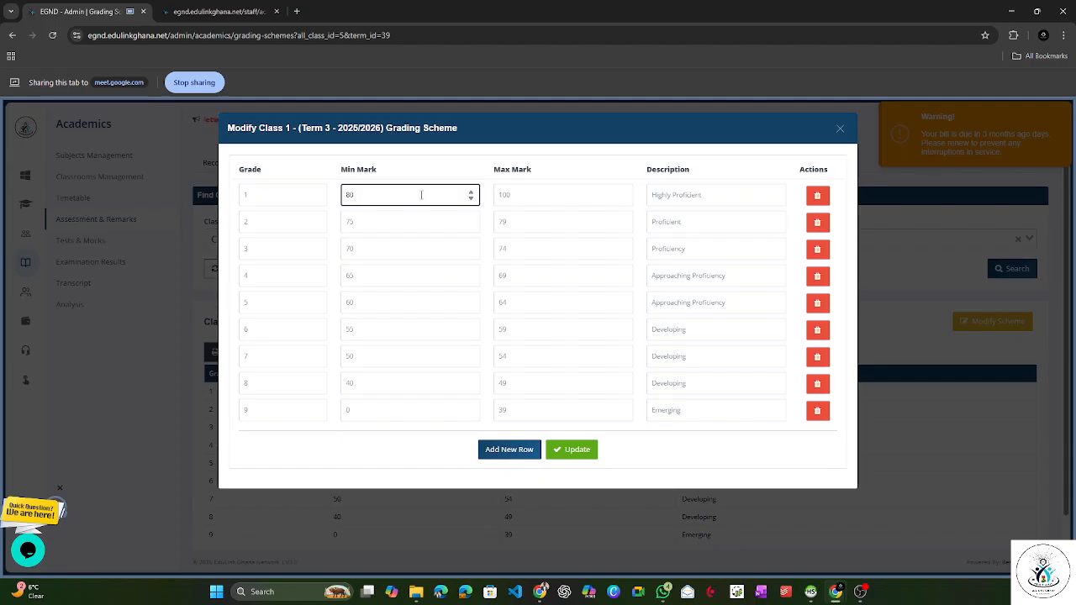
click(551, 194)
click(273, 194)
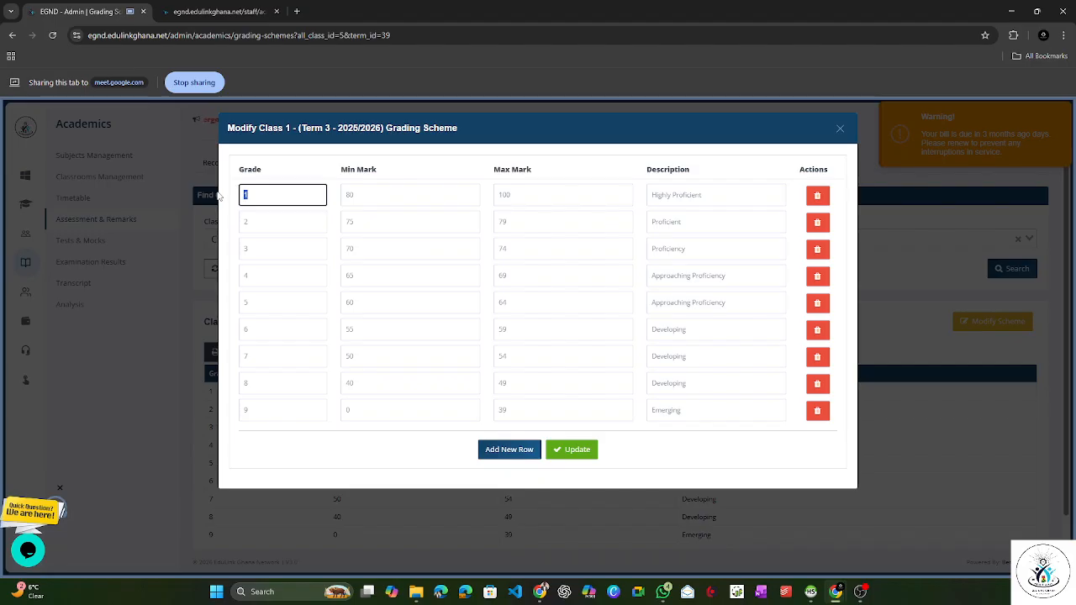
click(676, 202)
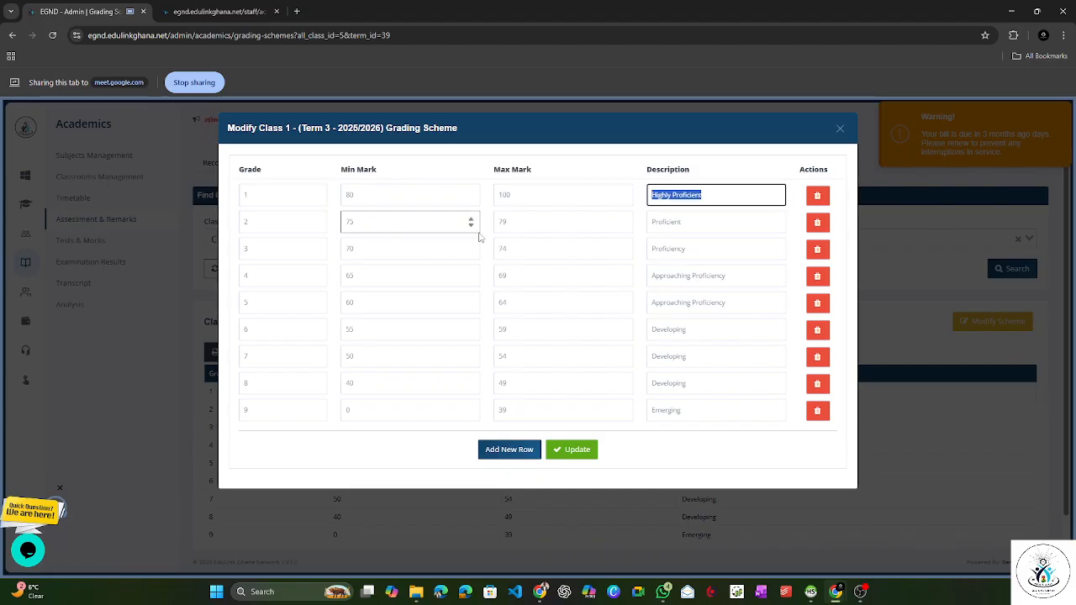
double_click(349, 222)
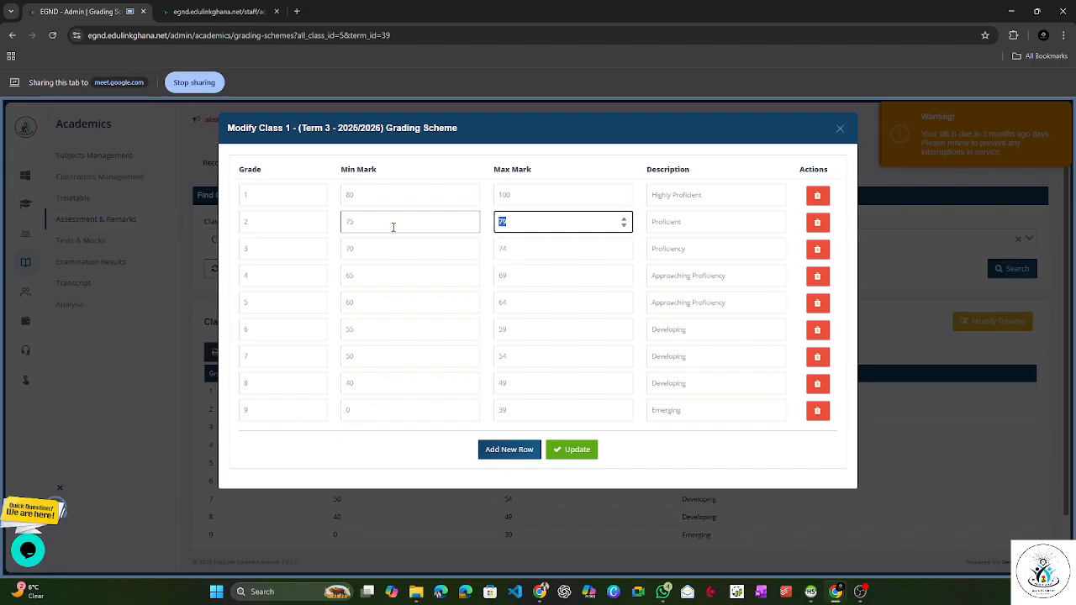
key(shift+Tab)
key(shift+Tab)
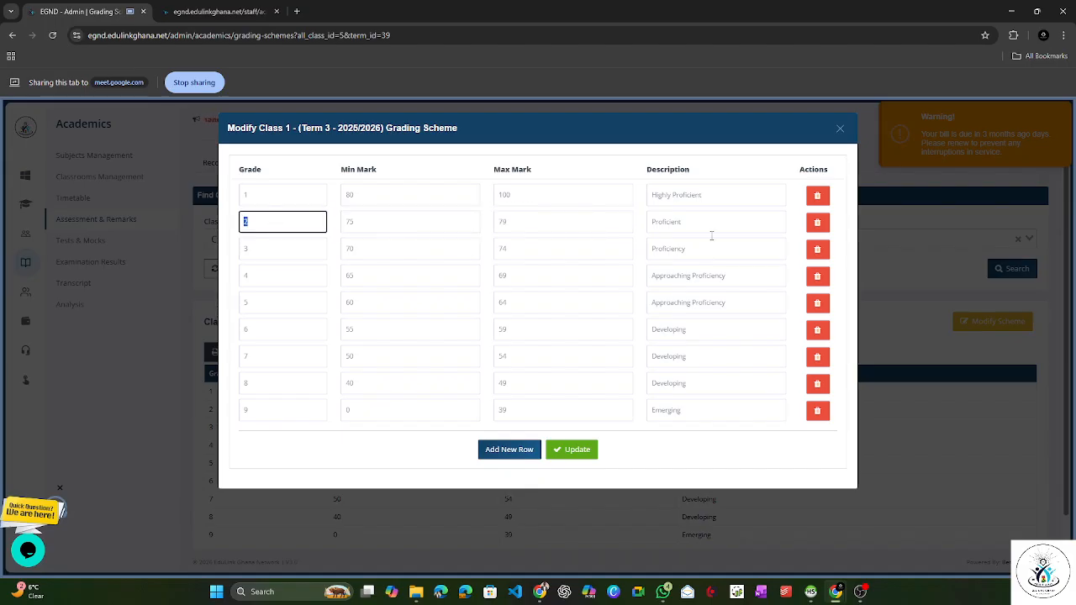
key(Tab)
key(Tab)
key(Tab)
key(Tab)
key(Tab)
key(Tab)
key(Tab)
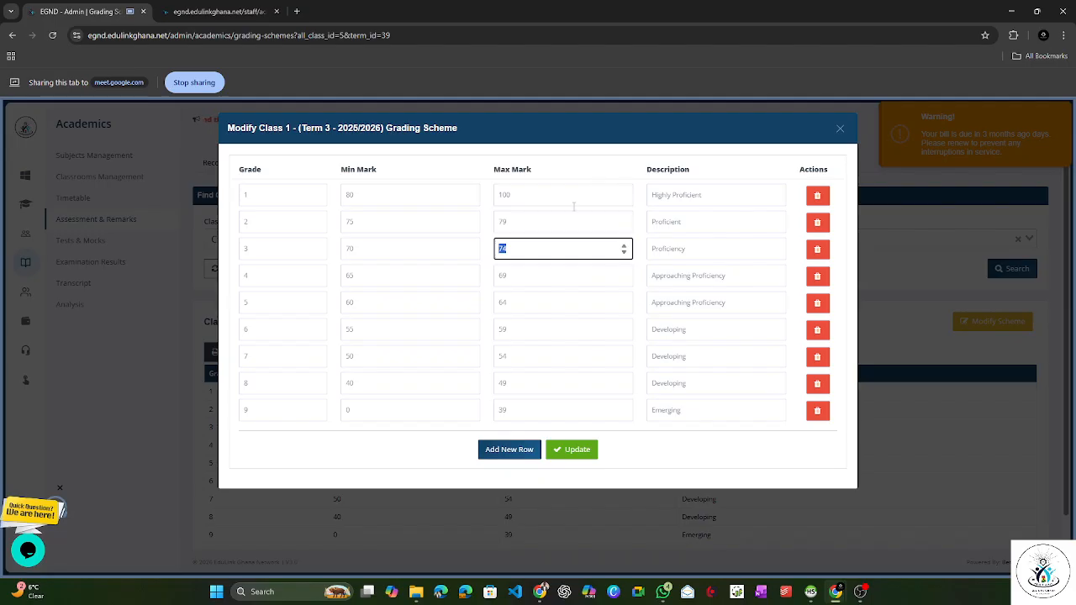
Step: Add an empty grade row to the Class 1 Term 3 grading scheme and close the scheme unsaved
click(510, 452)
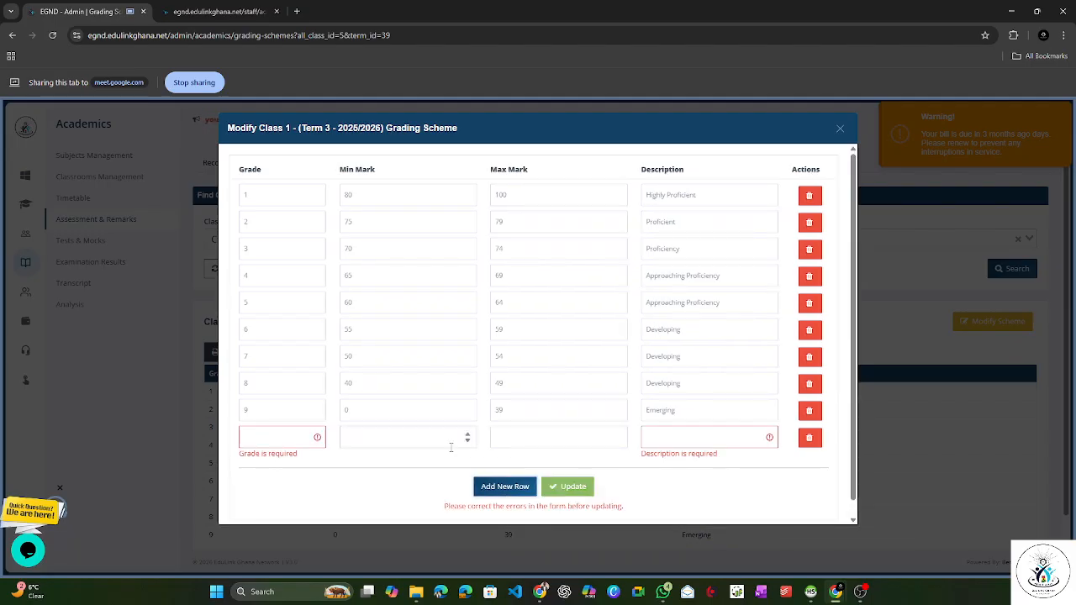
click(373, 439)
click(557, 444)
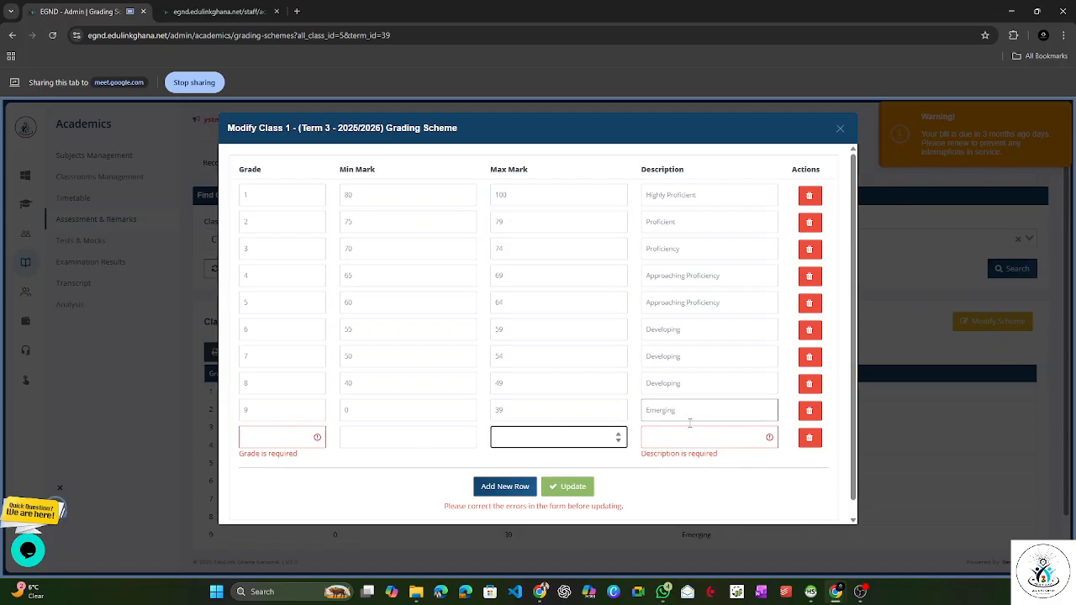
click(840, 131)
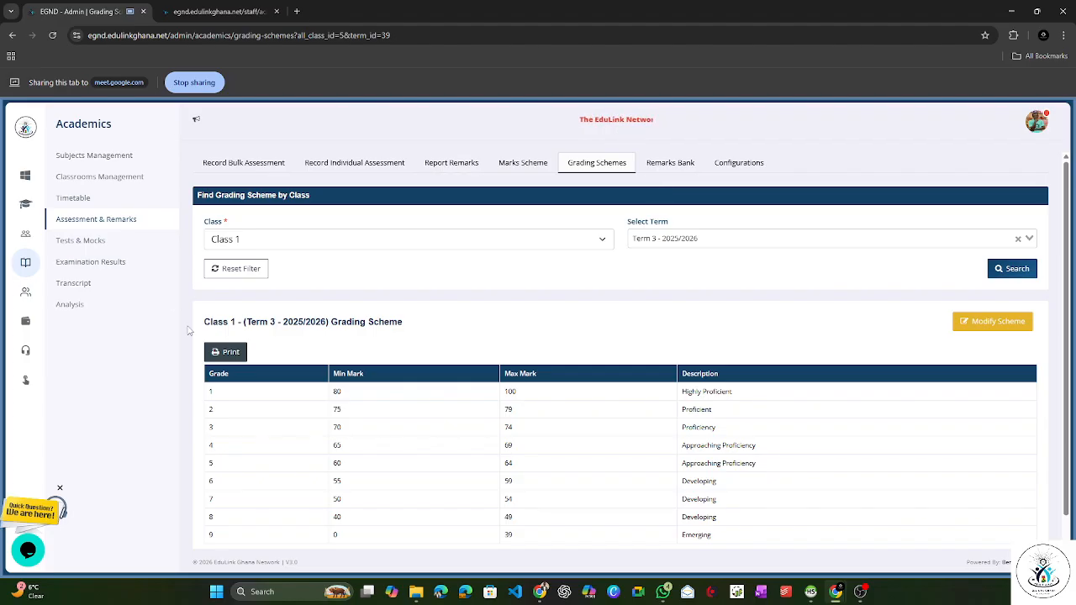
Step: Release the marks of the Term 2 (2025/2026) Midterm Exams in Tests & Mocks and check their release status
click(79, 242)
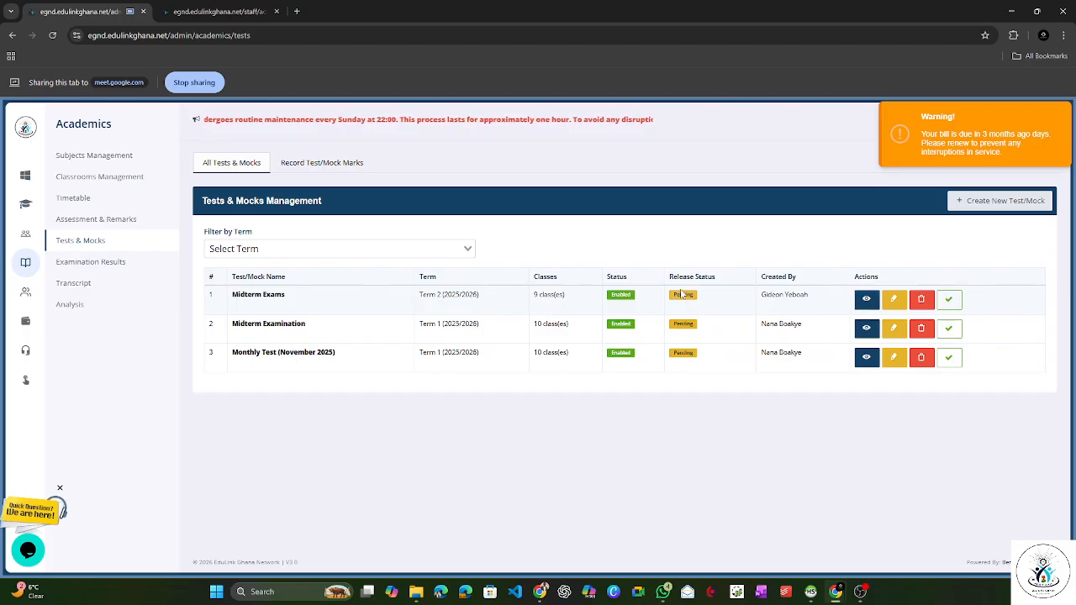
drag(670, 278, 728, 280)
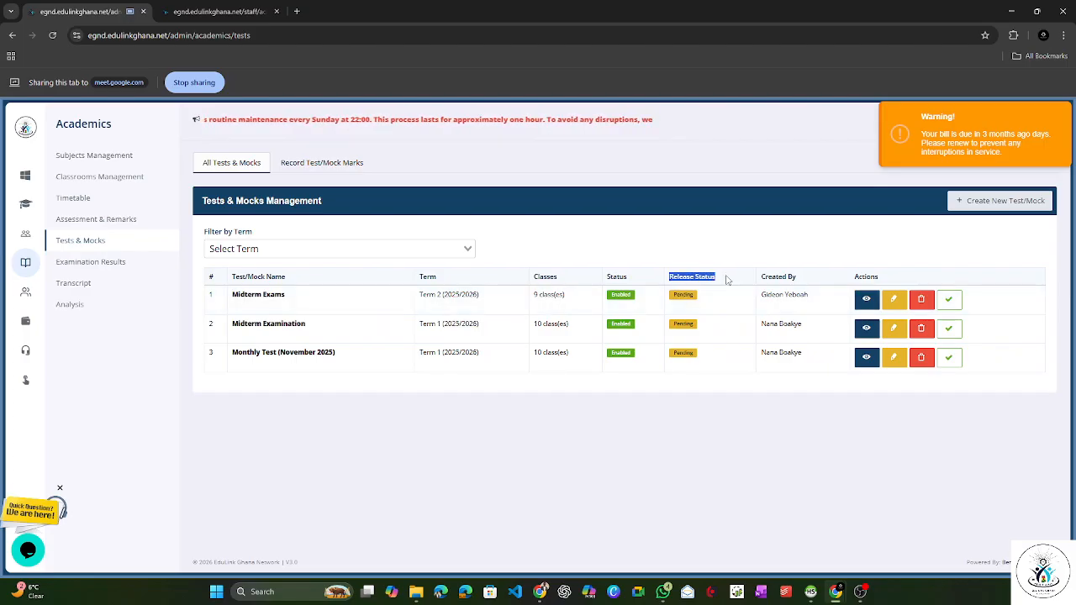
click(728, 280)
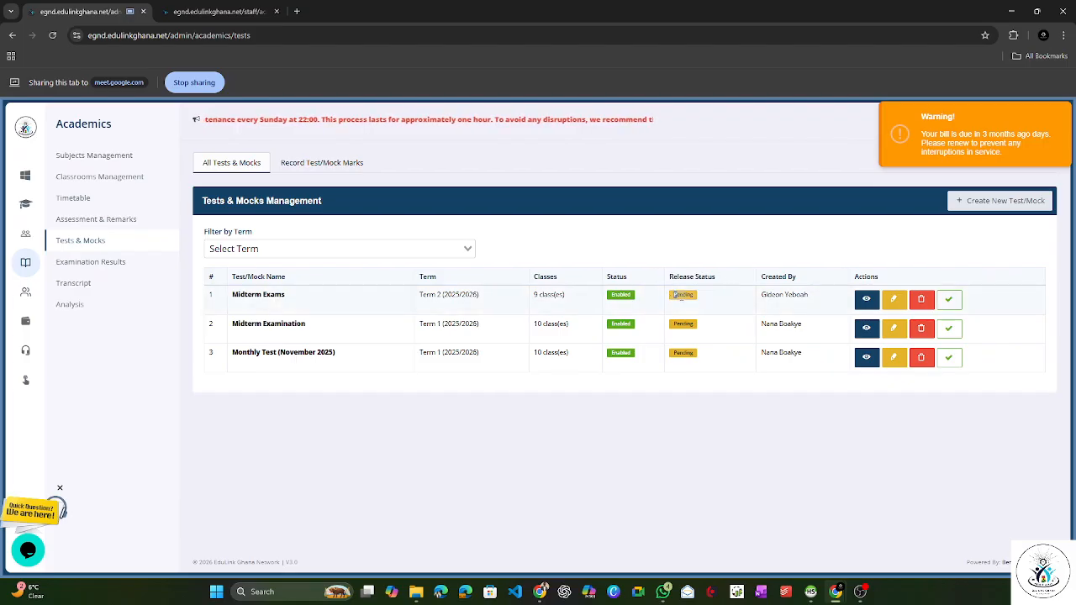
click(948, 303)
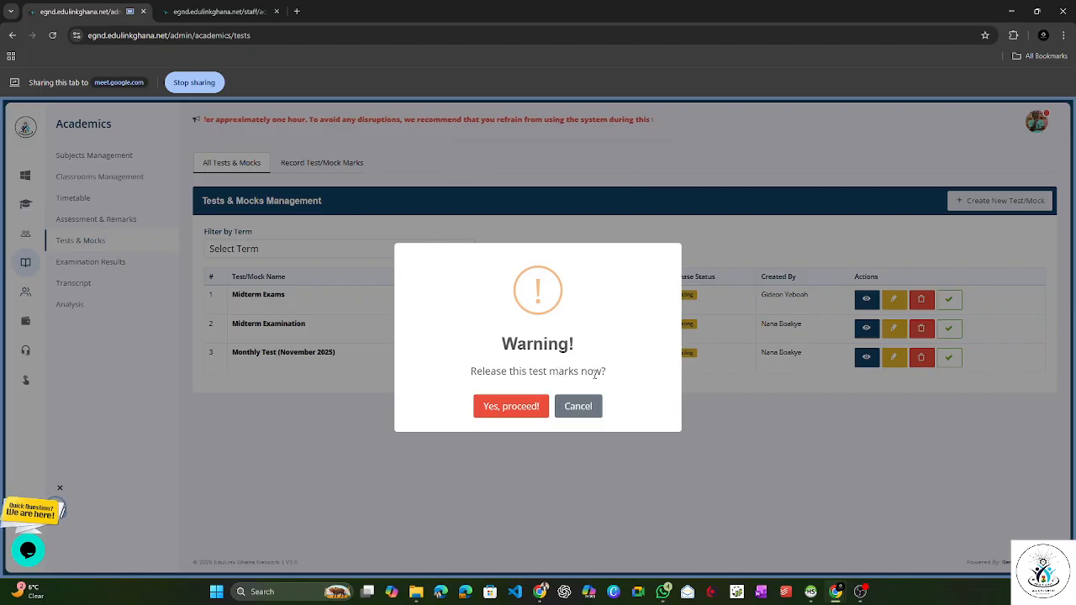
click(510, 406)
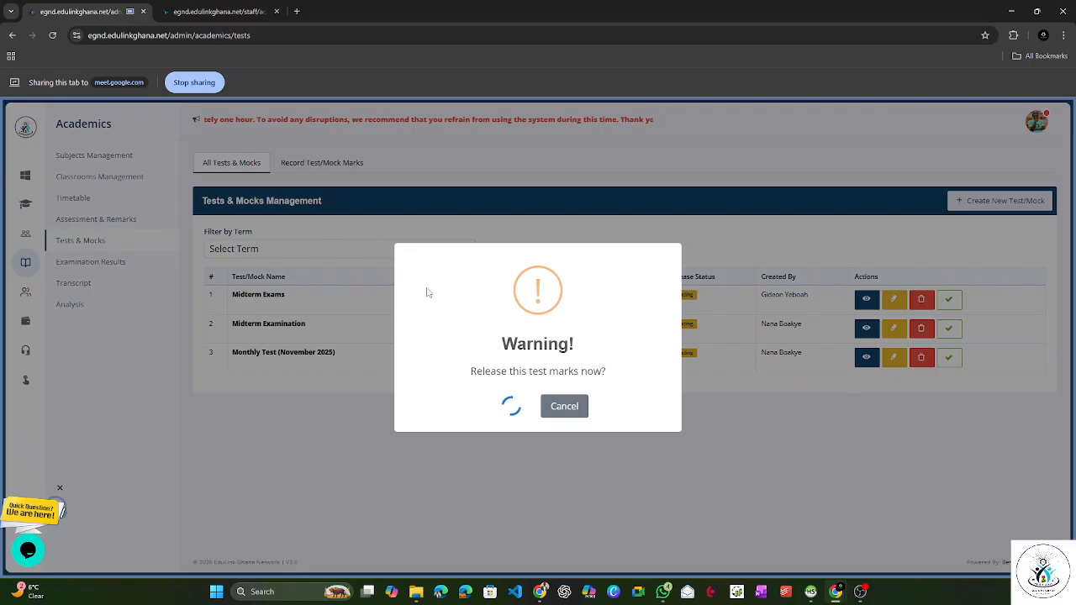
right_click(480, 214)
click(536, 260)
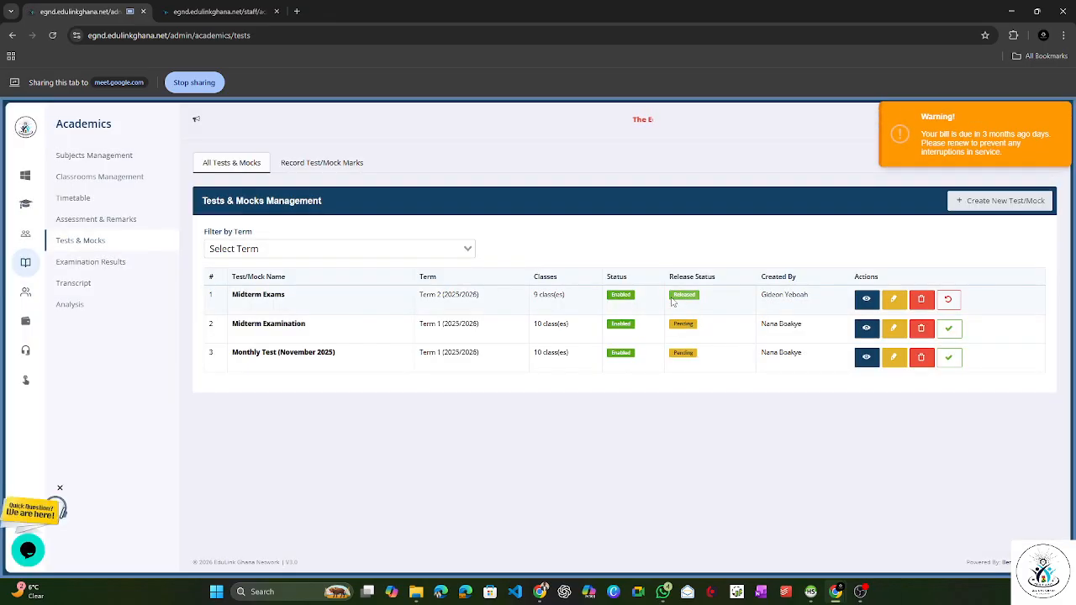
drag(673, 302, 699, 302)
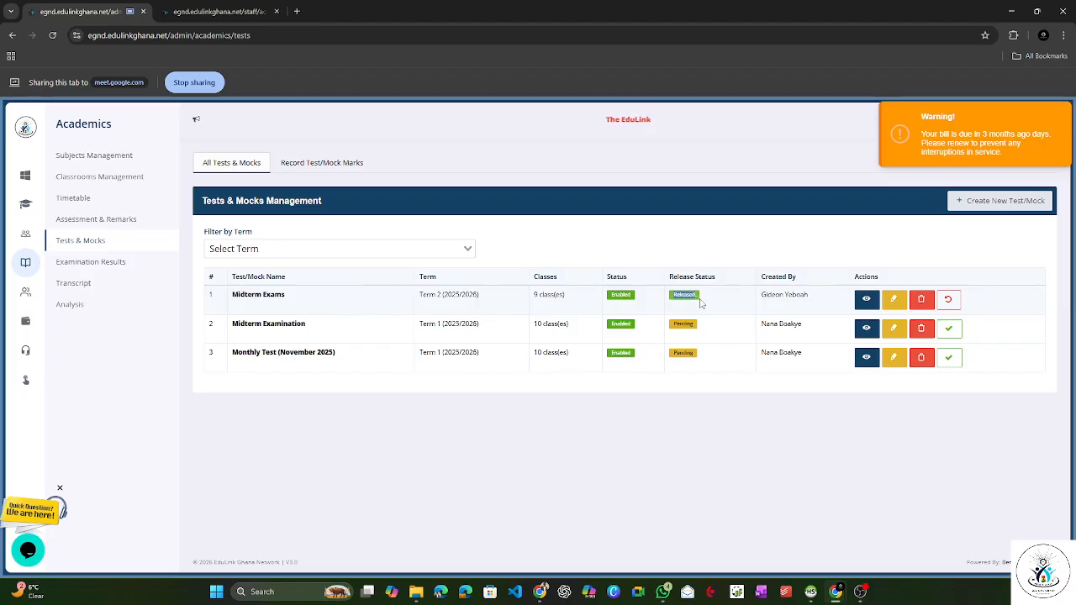
click(675, 297)
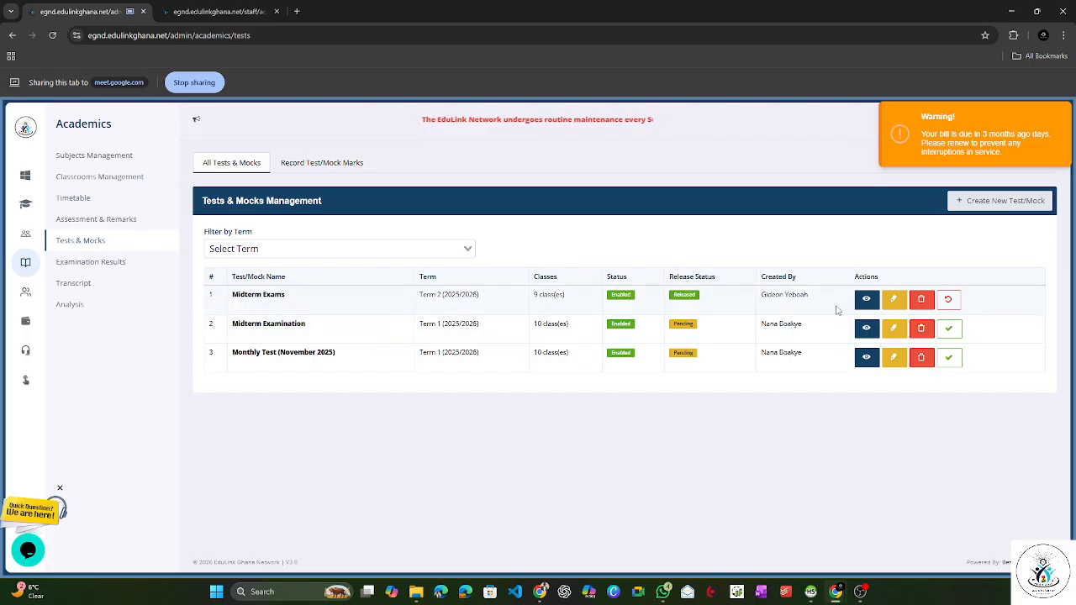
Step: View the Midterm Exams details, examine the performance summary, and load the Class 2 results
click(866, 299)
scroll(731, 409, down, 1)
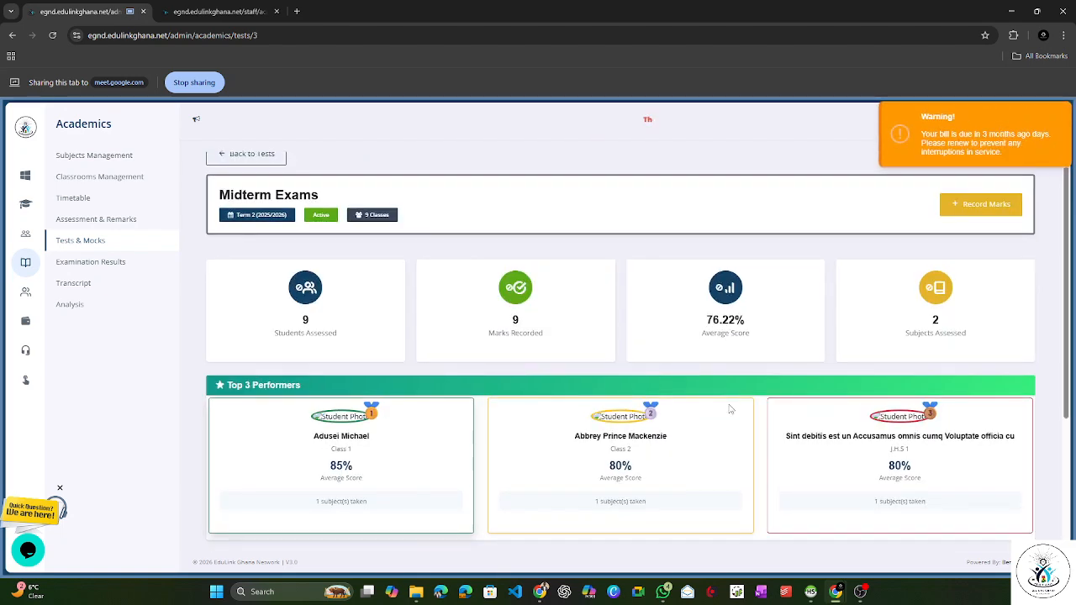
scroll(730, 409, down, 2)
scroll(317, 470, up, 1)
scroll(308, 507, down, 1)
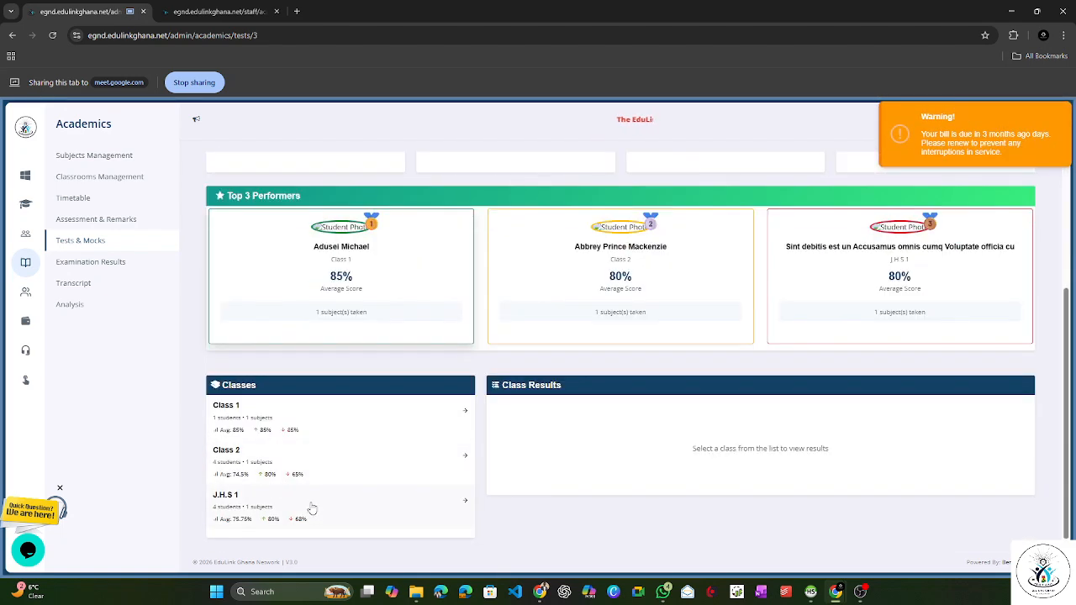
click(281, 454)
scroll(601, 459, down, 1)
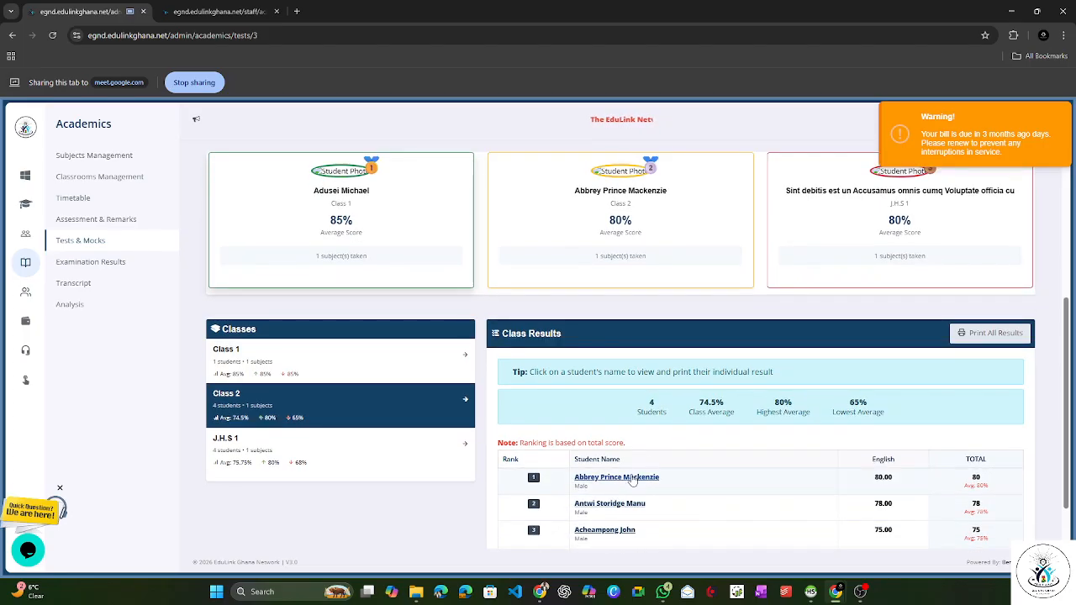
Step: Open the top-ranked Class 2 student's printable result, cancel printing, examine the performance summary and subject results, and close the preview
click(632, 477)
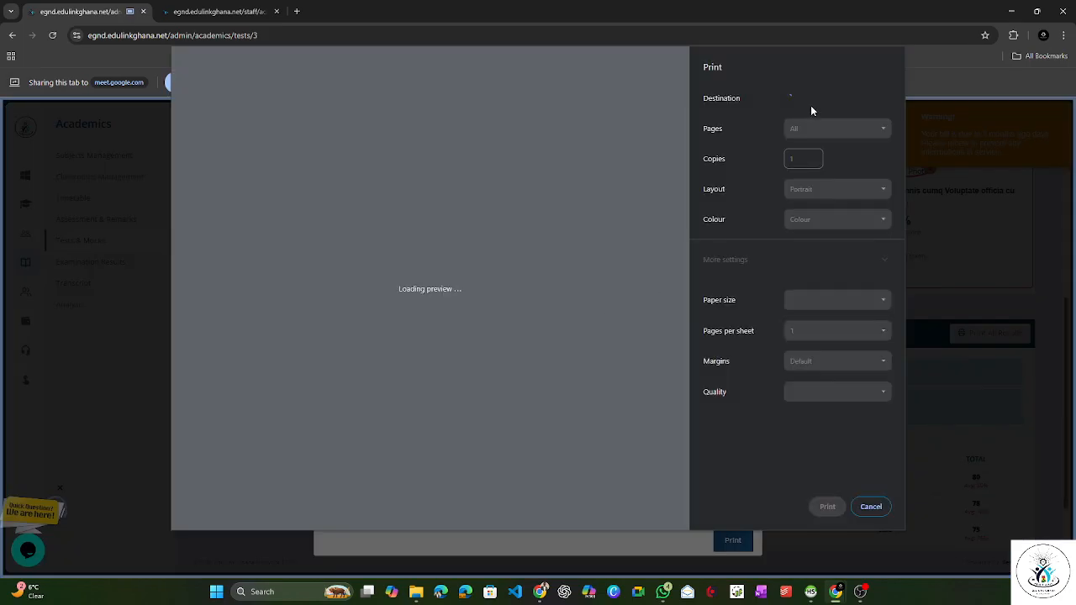
click(870, 507)
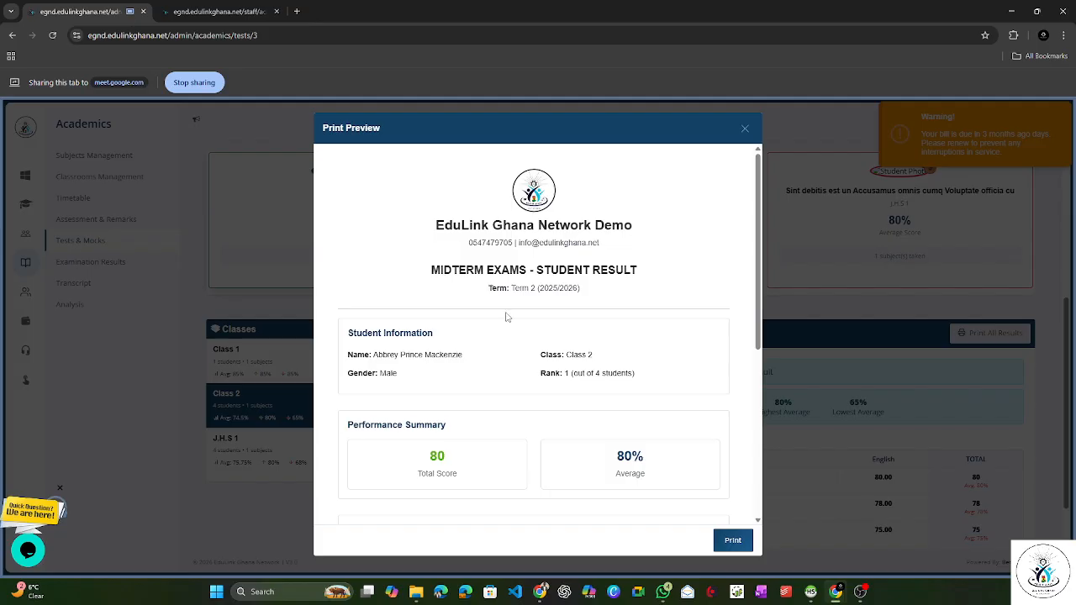
scroll(507, 317, down, 2)
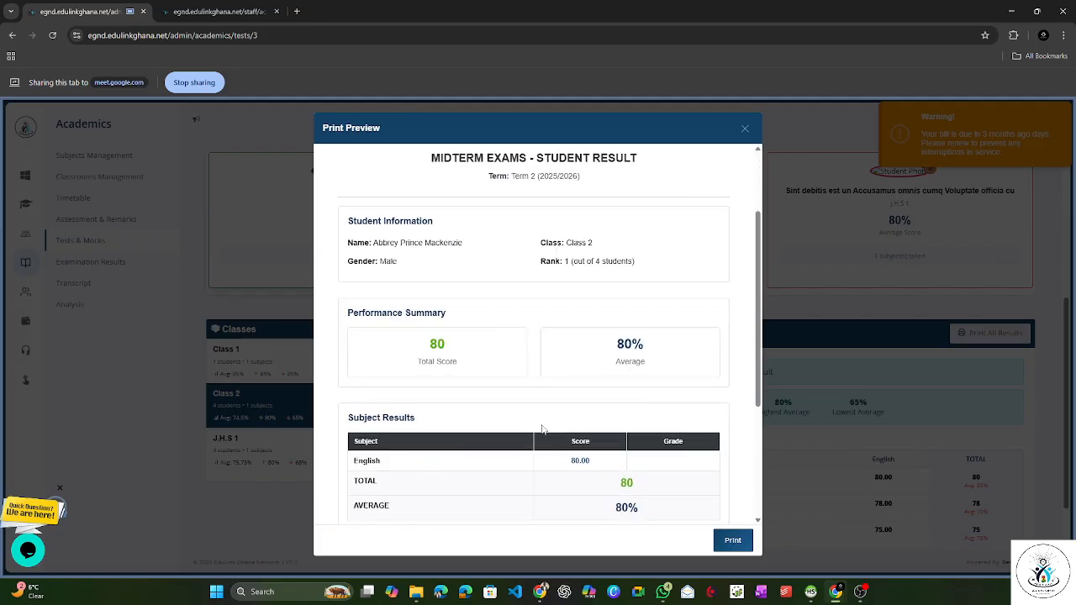
scroll(483, 370, up, 2)
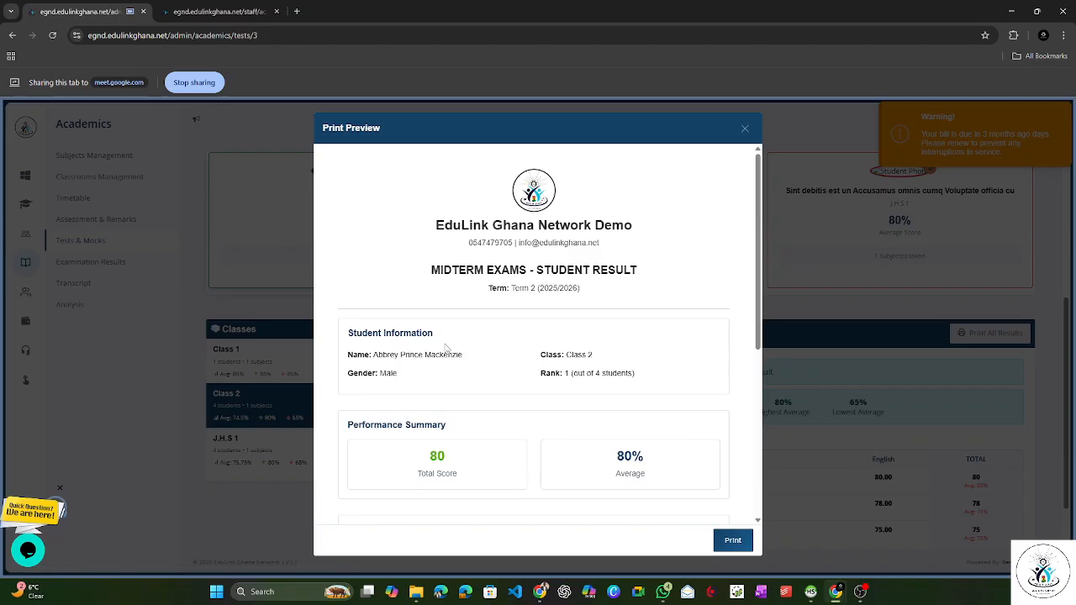
scroll(451, 374, down, 5)
drag(354, 252, 392, 251)
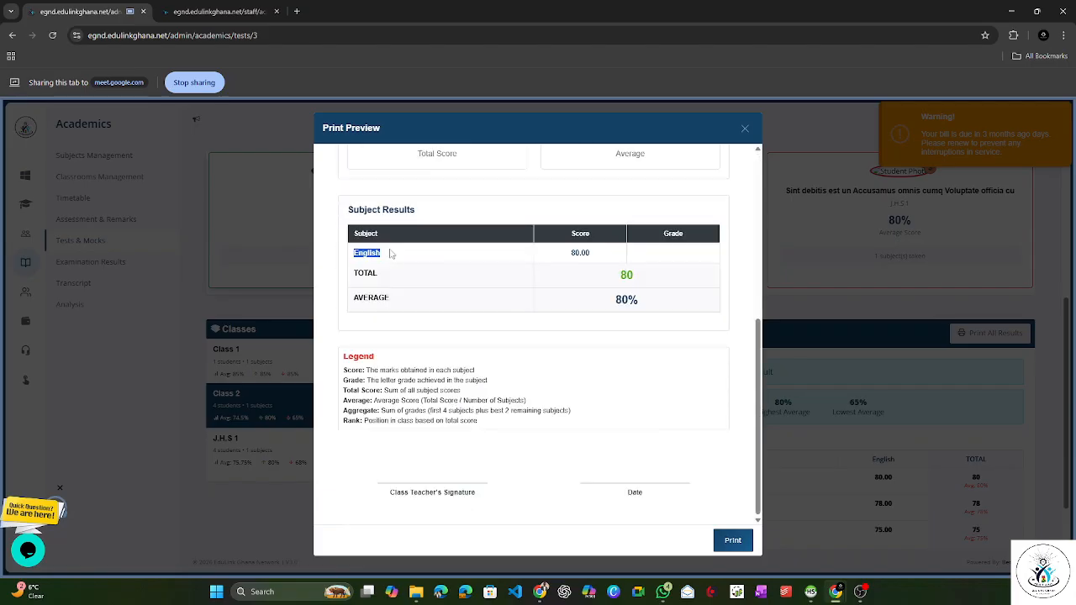
click(581, 252)
scroll(715, 284, up, 4)
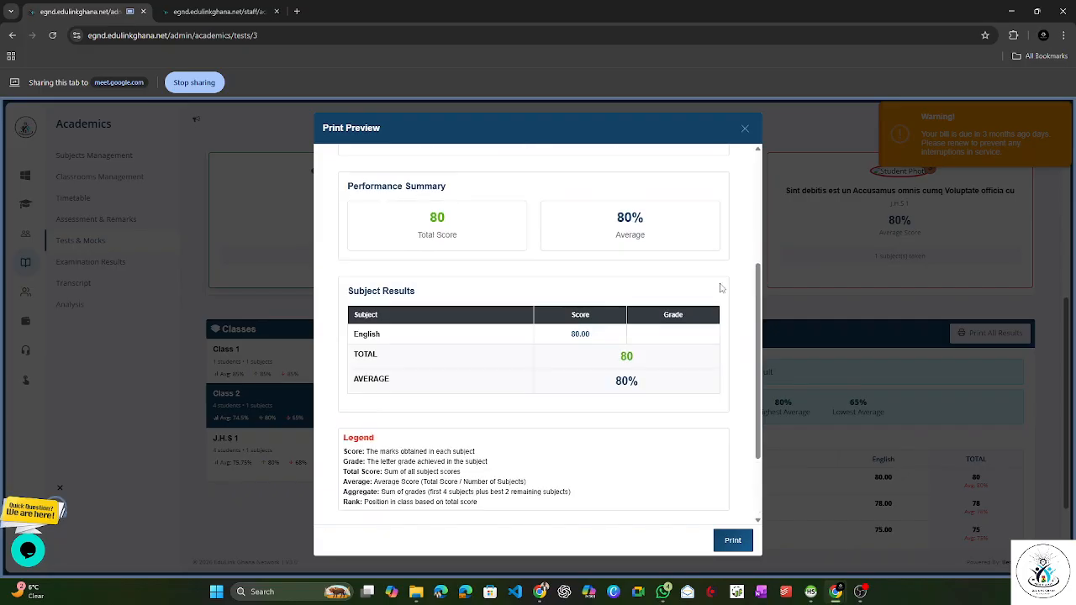
scroll(711, 279, up, 1)
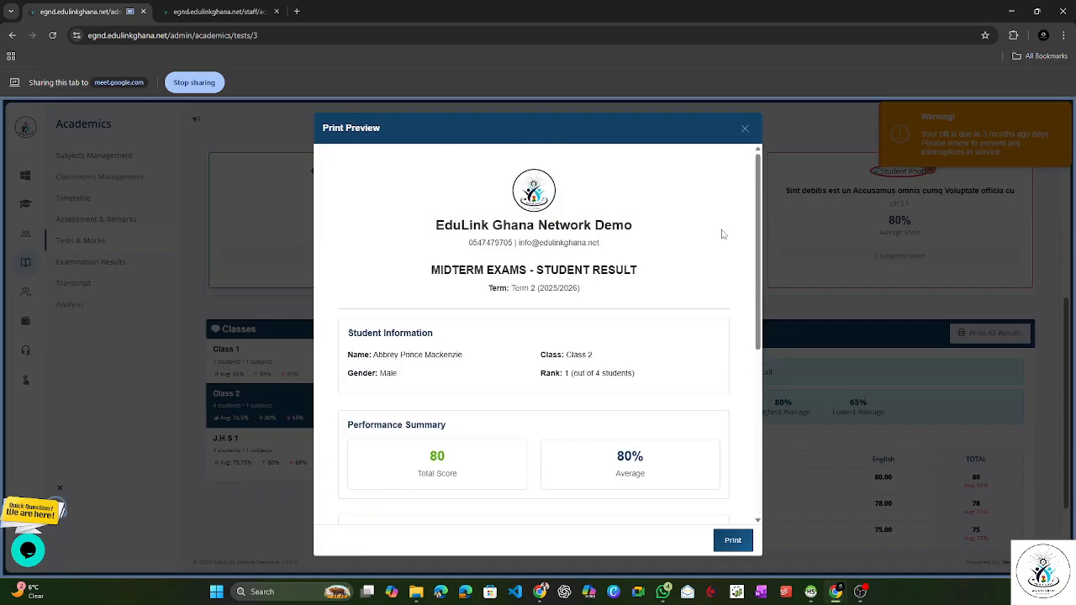
click(746, 131)
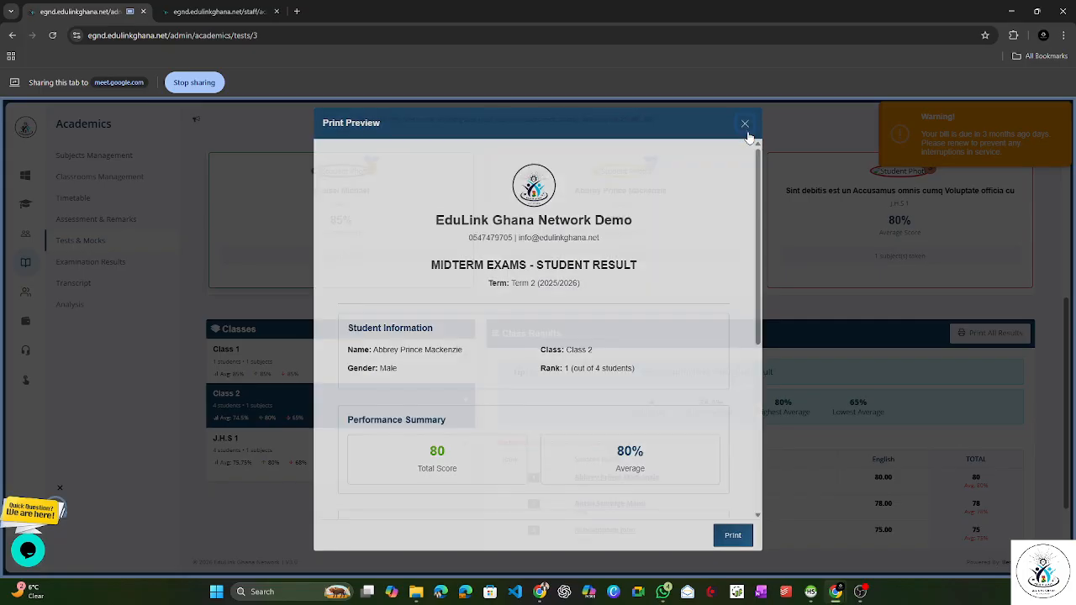
Step: Return to the list of all tests and mocks and dismiss the billing warning
scroll(841, 218, up, 2)
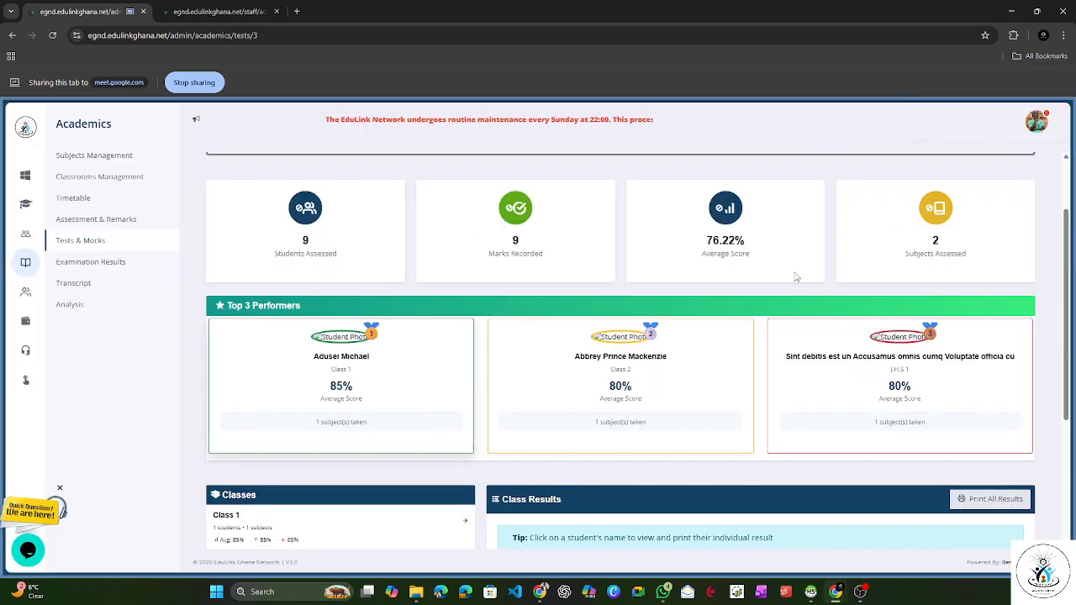
scroll(786, 272, up, 1)
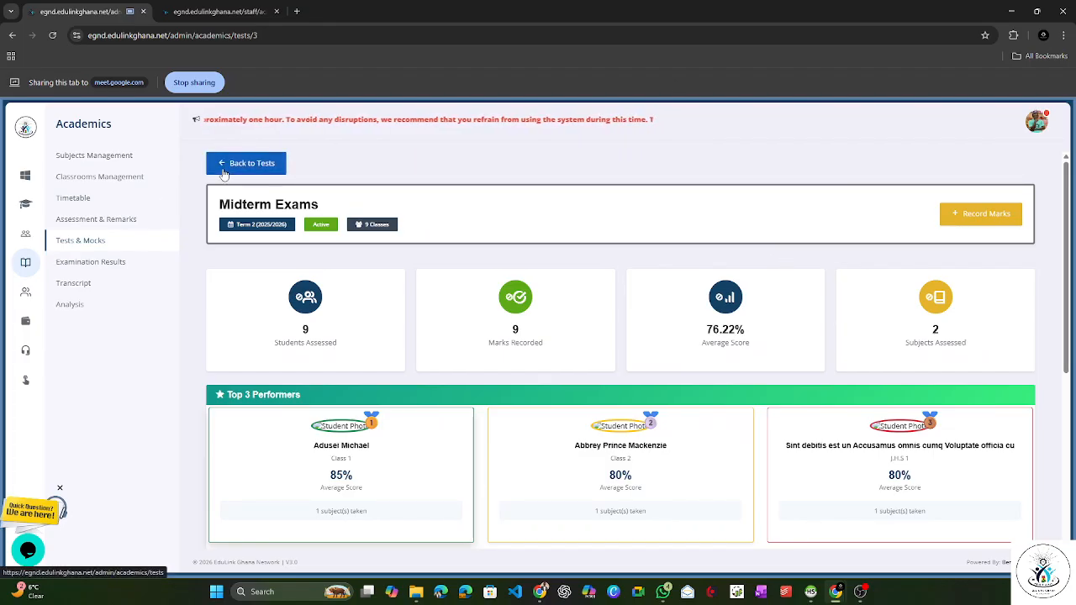
click(250, 168)
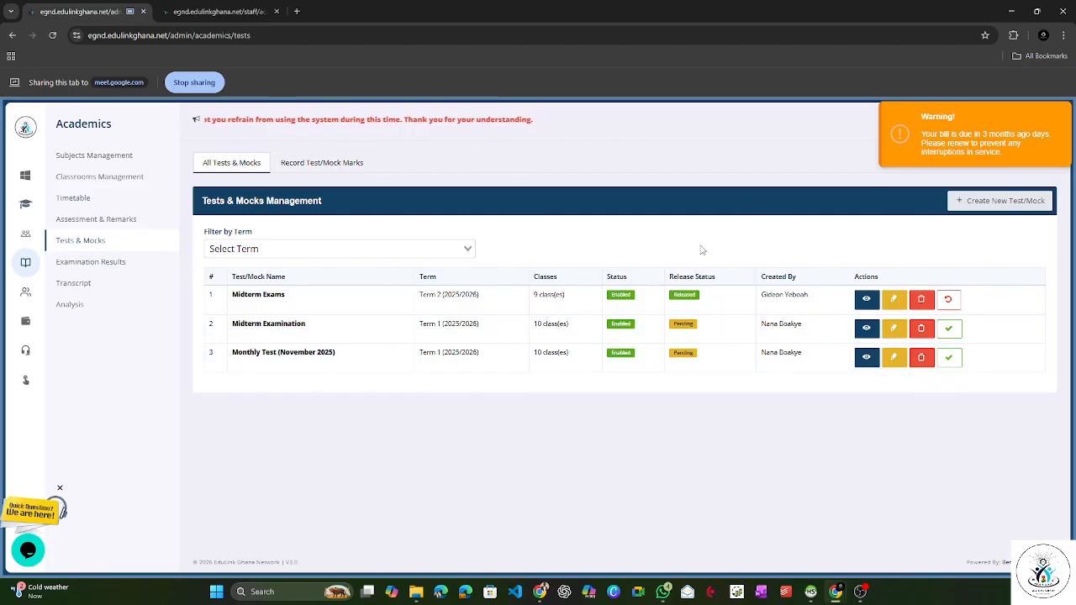
click(929, 152)
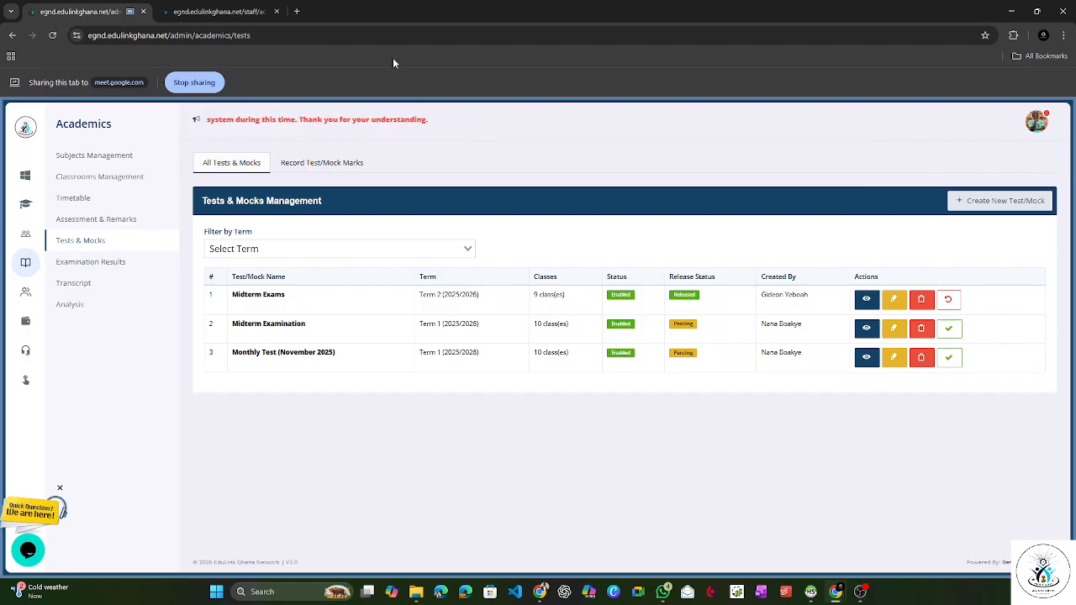
Step: Open a new browser tab and share it to the Google Meet call instead of the admin page
click(295, 12)
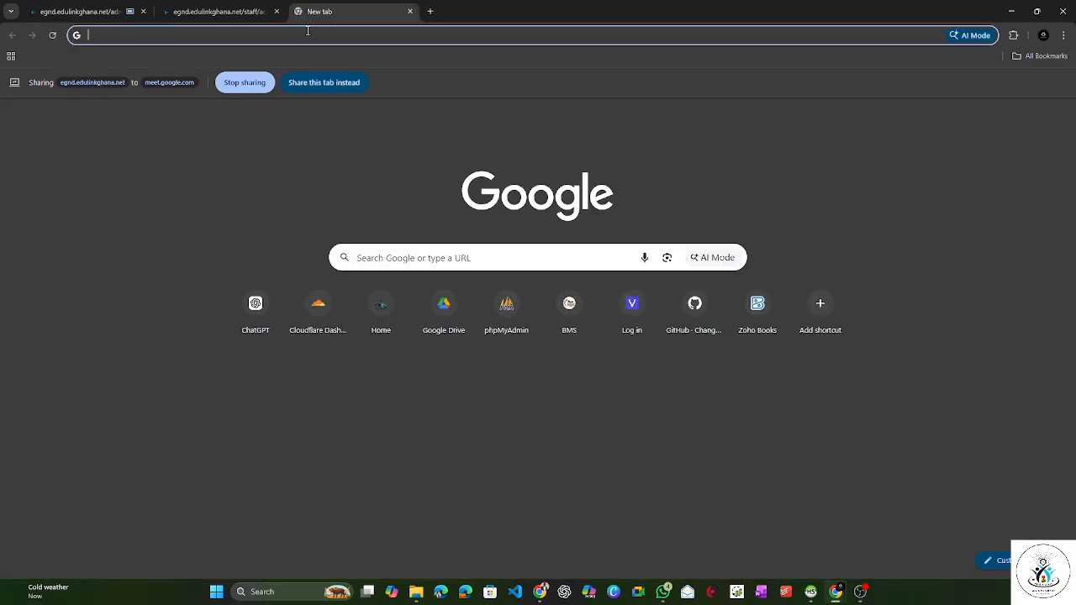
click(313, 85)
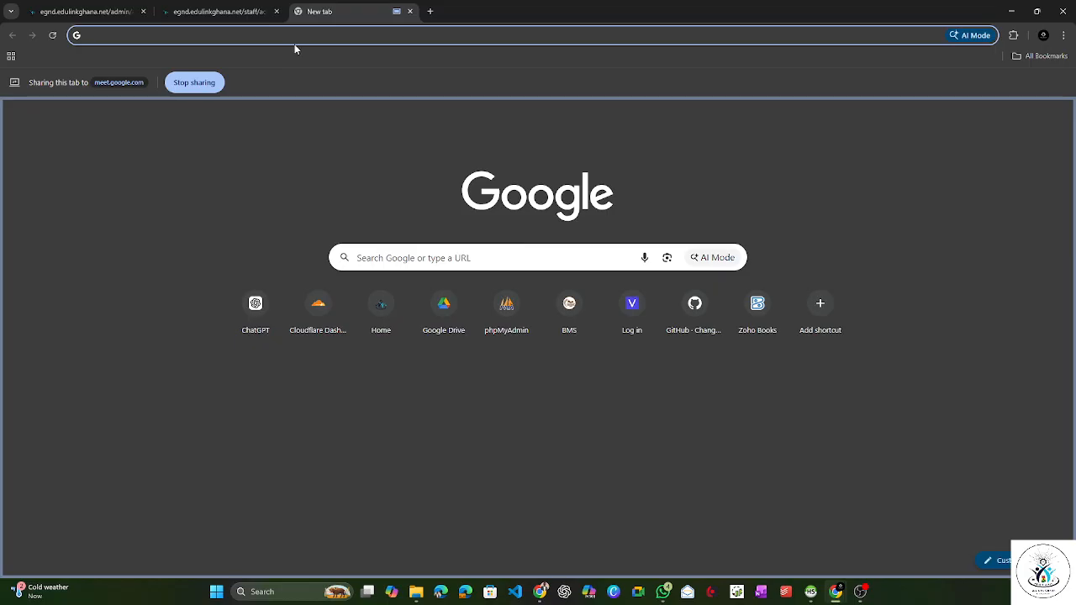
Step: Load egnd.edulinkghana.net in the current tab, and open roba.edulinkghana.net in a new tab shared to the Google Meet call
text(e)
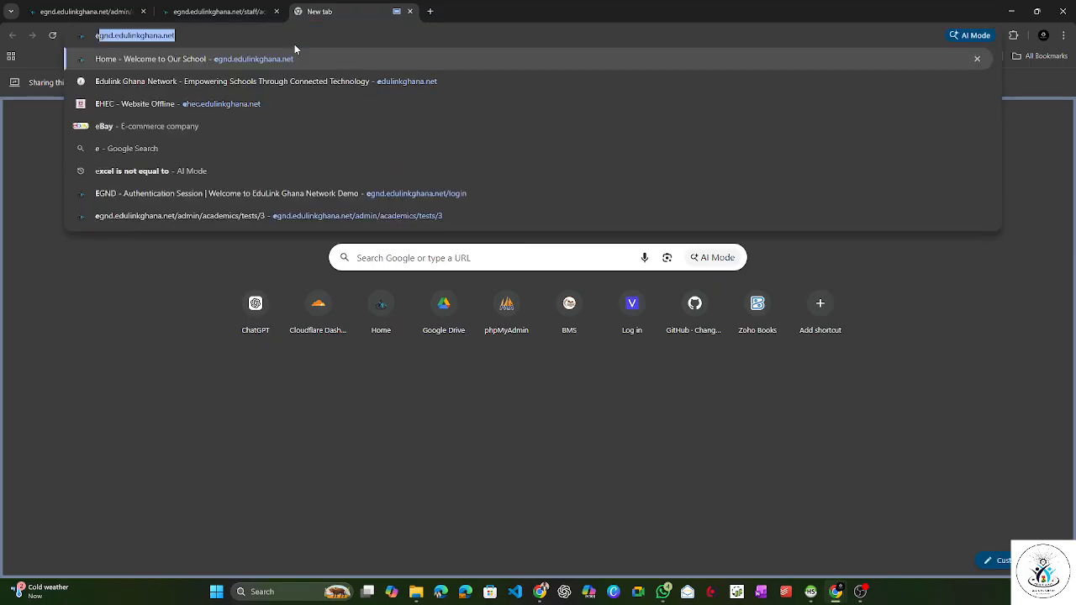
key(Return)
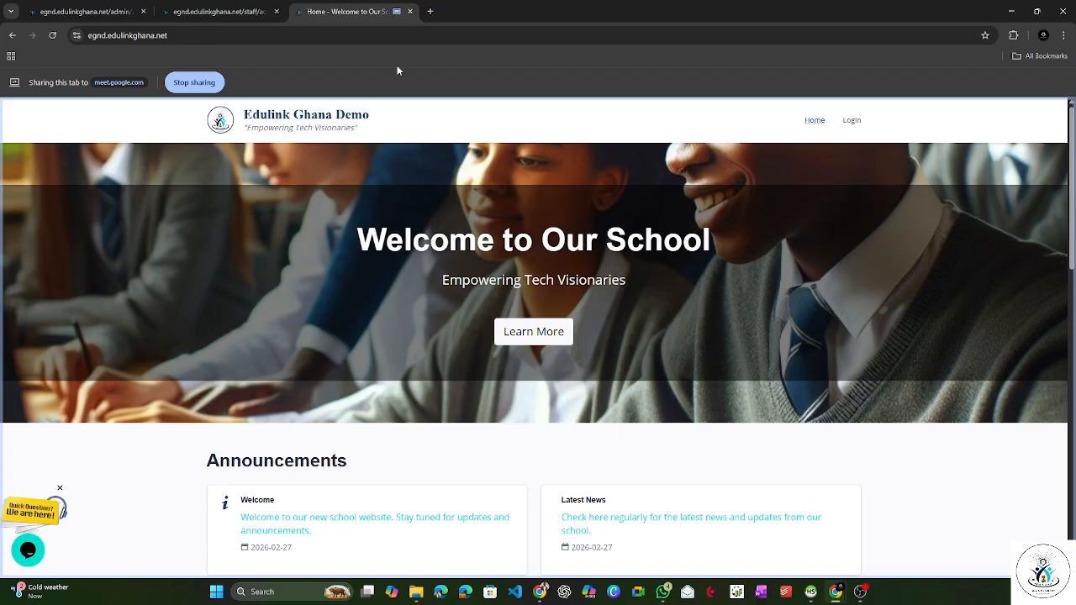
click(428, 12)
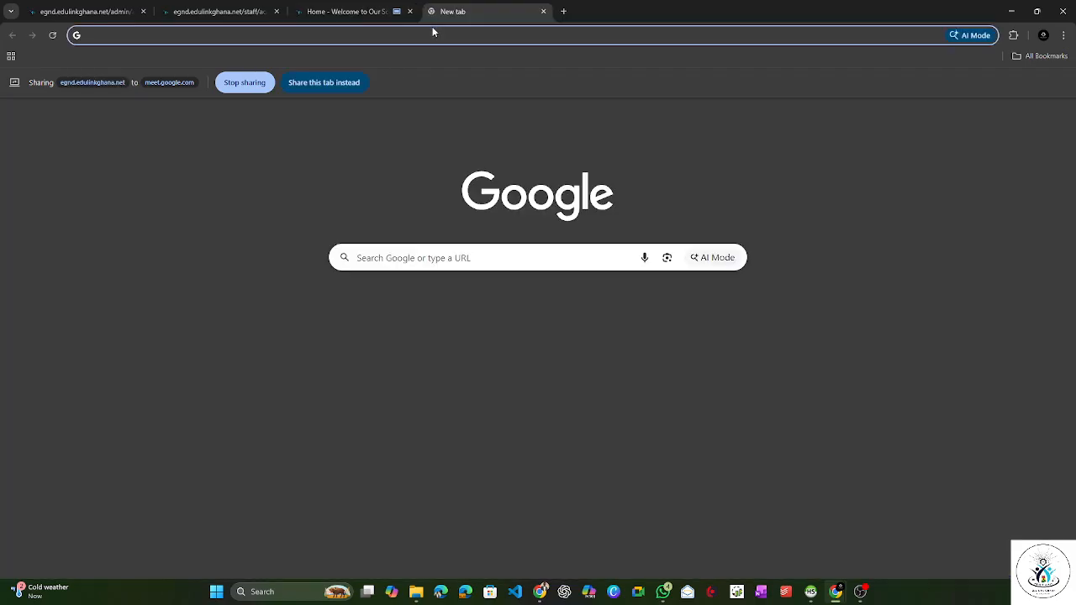
text(roba.edulinkghana.net)
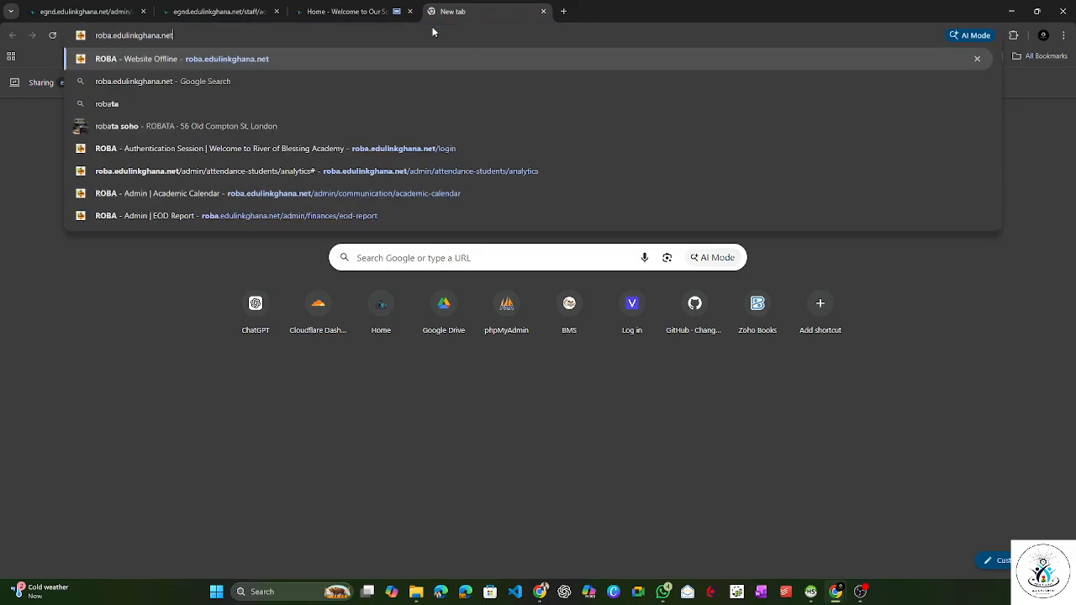
key(Return)
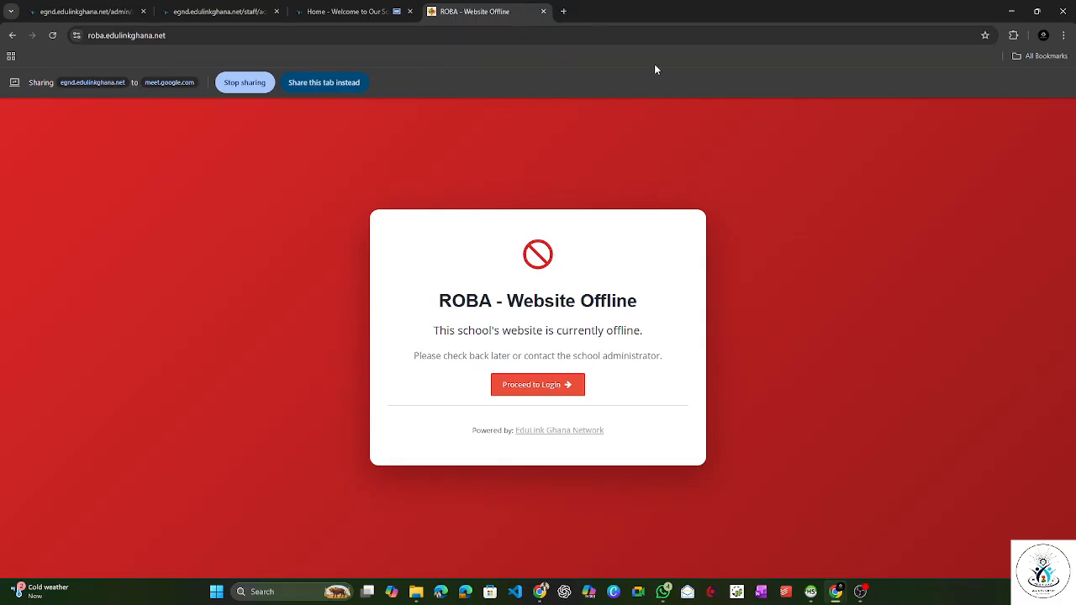
click(309, 86)
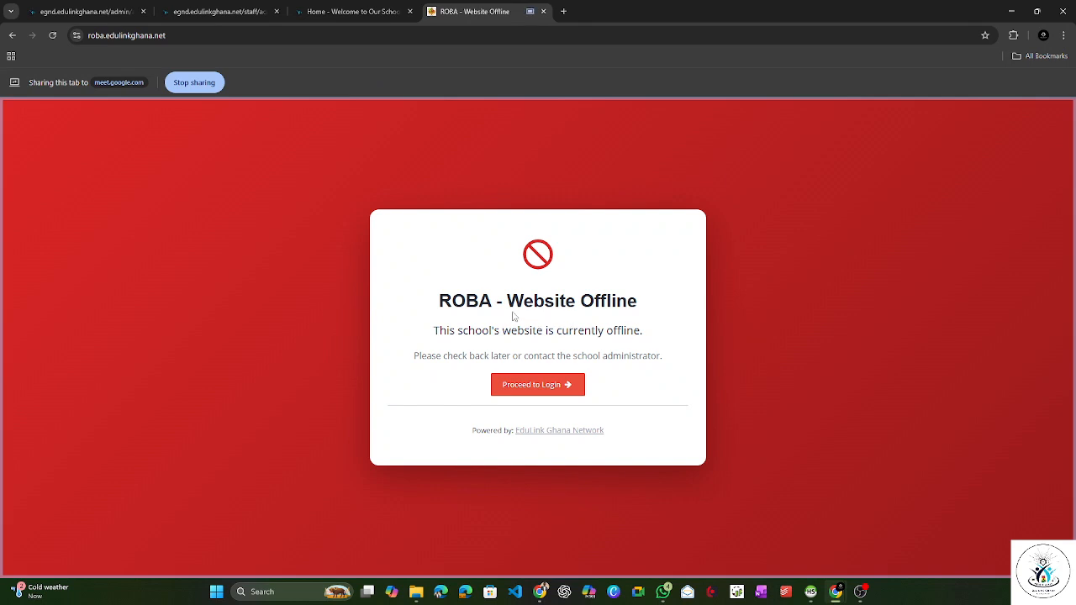
Step: Examine the ROBA website's offline notice and proceed to the school's login page
drag(451, 301, 620, 331)
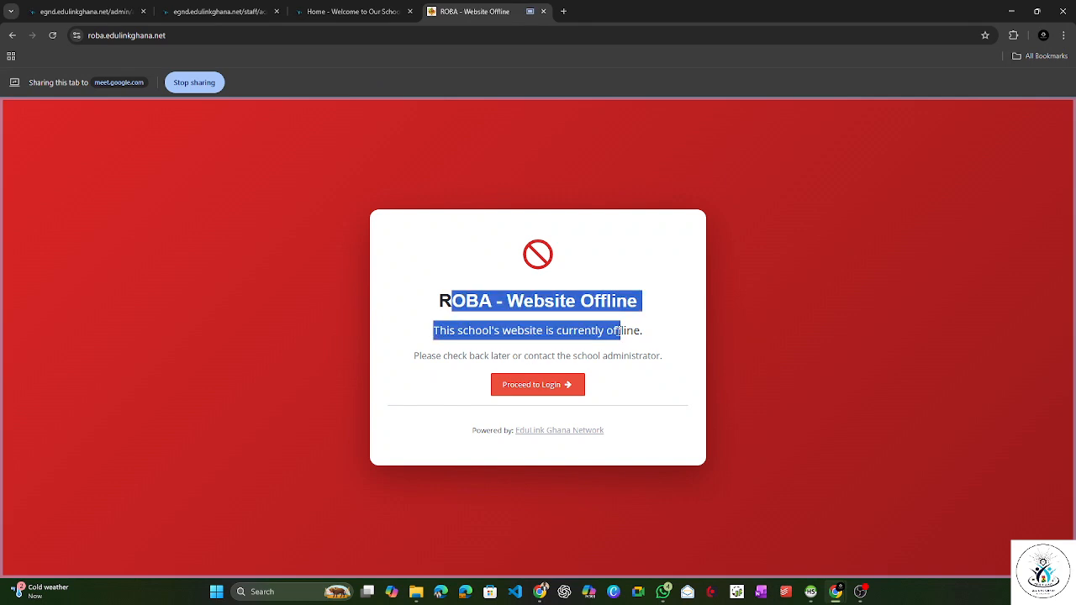
click(621, 330)
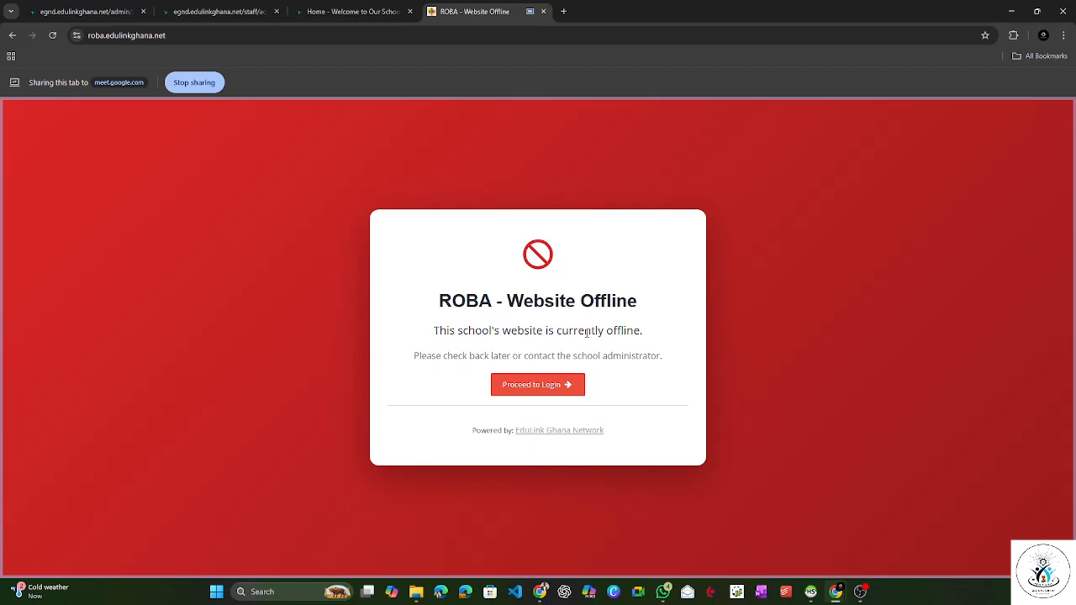
drag(556, 332, 648, 335)
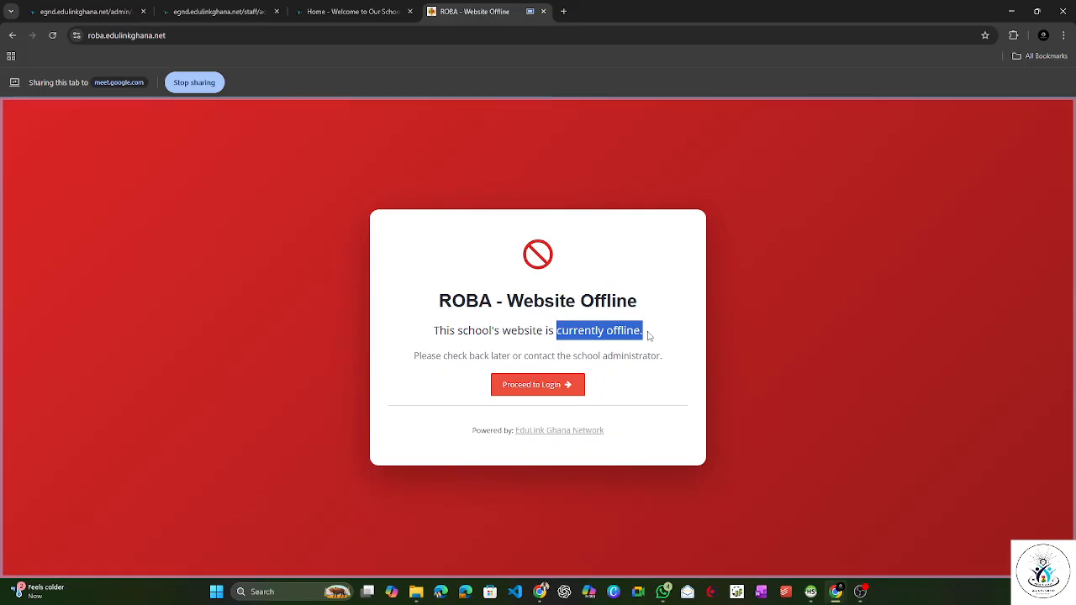
click(648, 336)
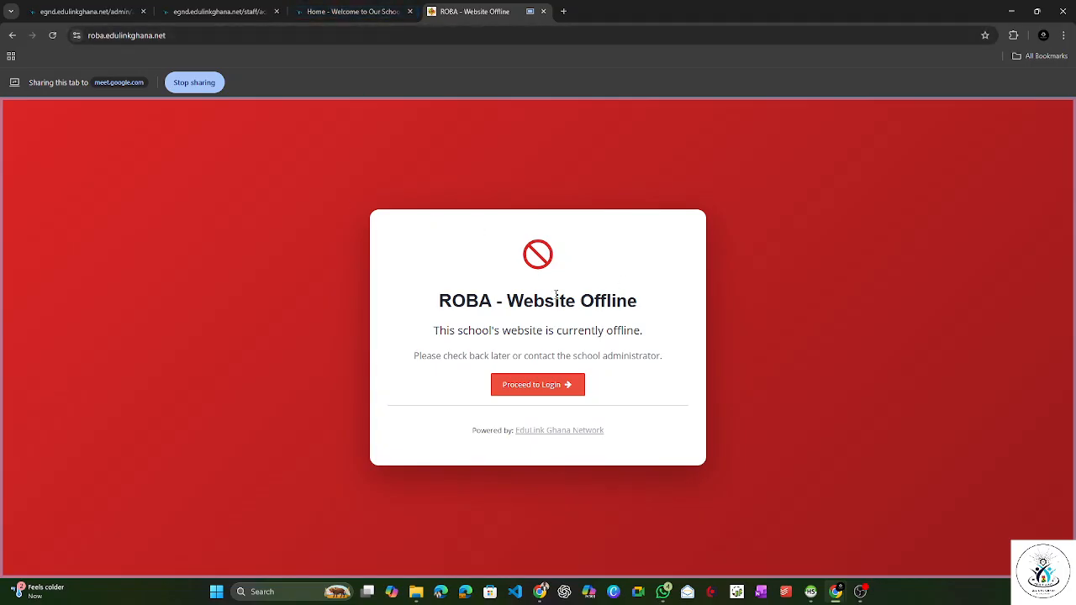
click(545, 393)
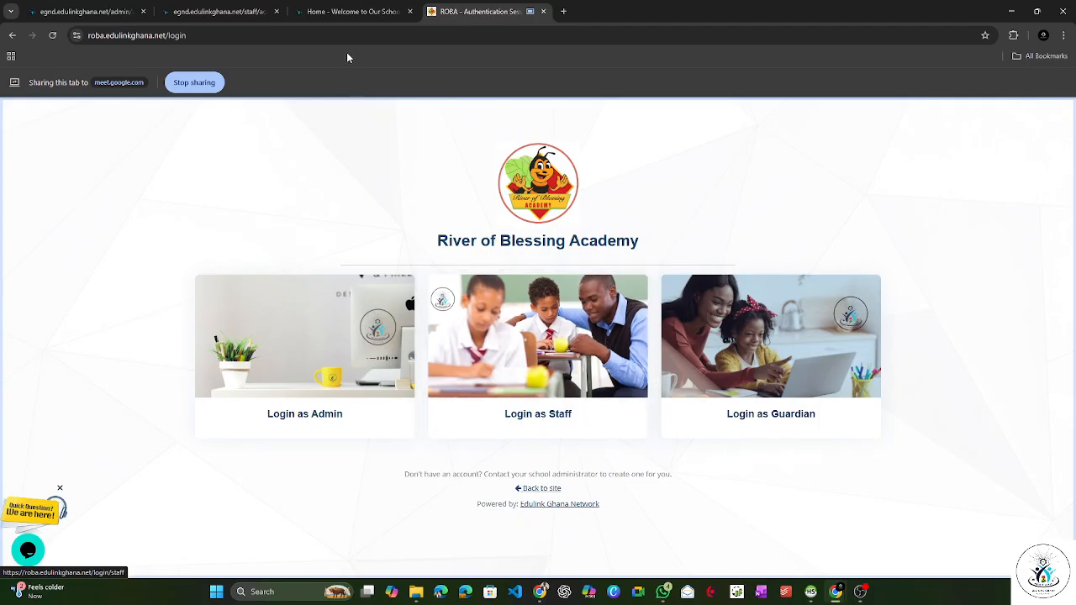
Step: Share the Edulink Ghana Demo homepage to the Google Meet call instead and examine its announcements, school information, application and contact sections
click(344, 12)
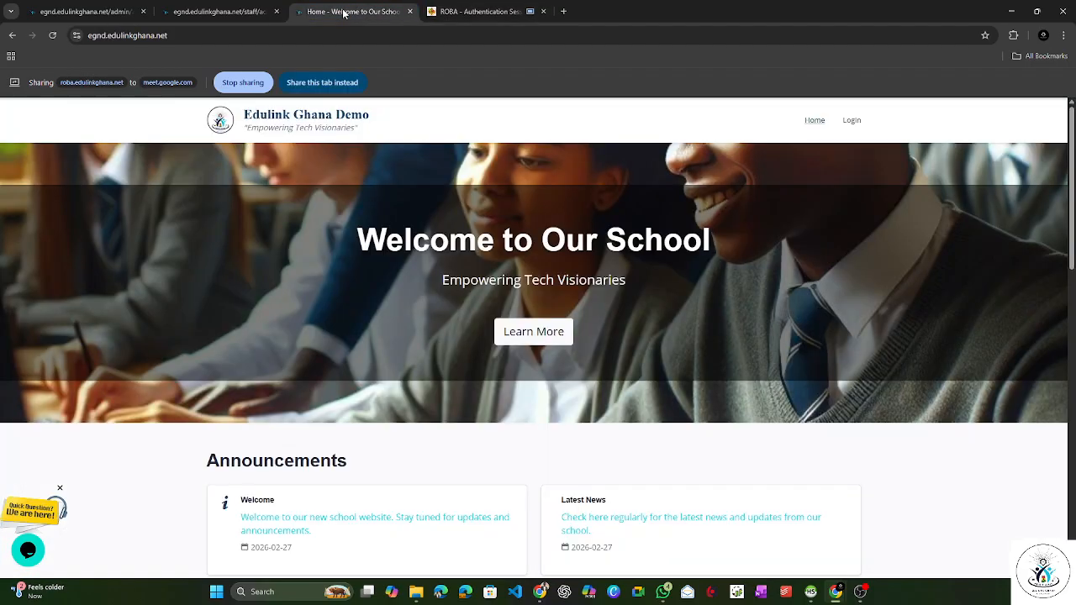
click(297, 84)
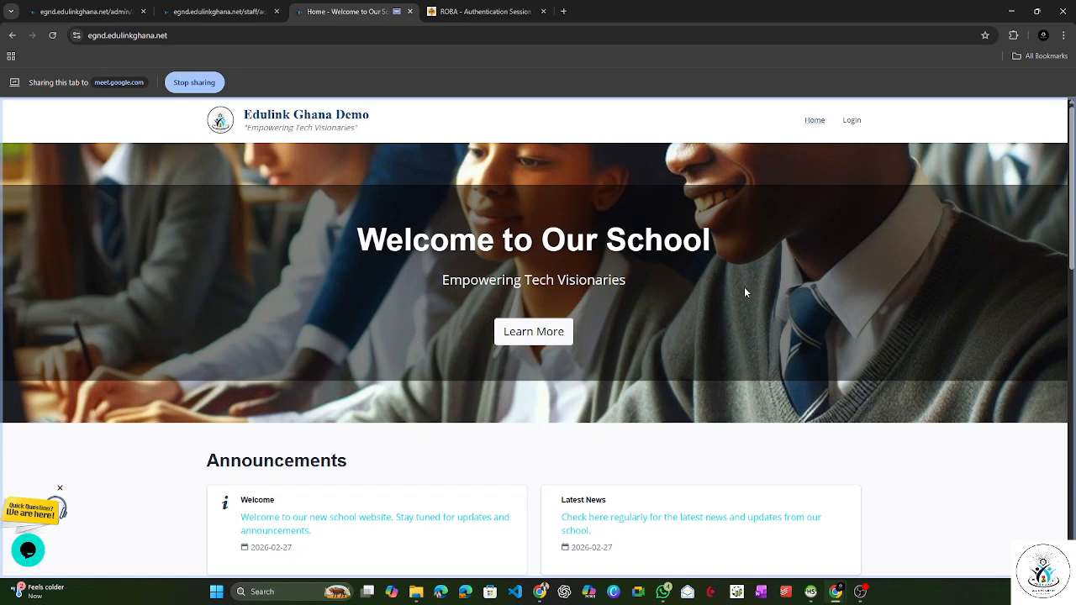
scroll(753, 306, down, 2)
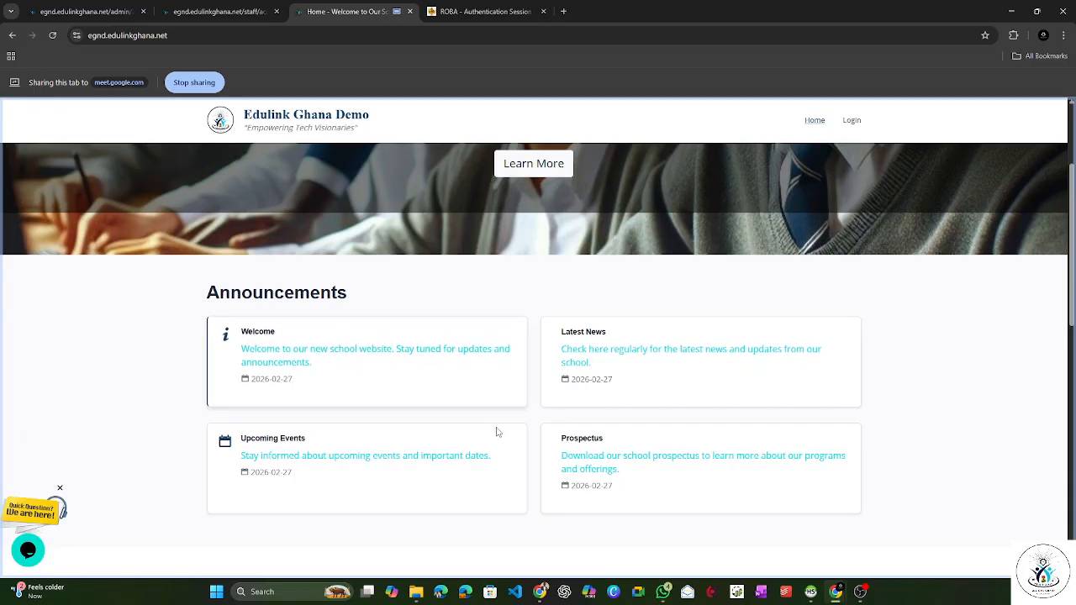
scroll(578, 404, up, 1)
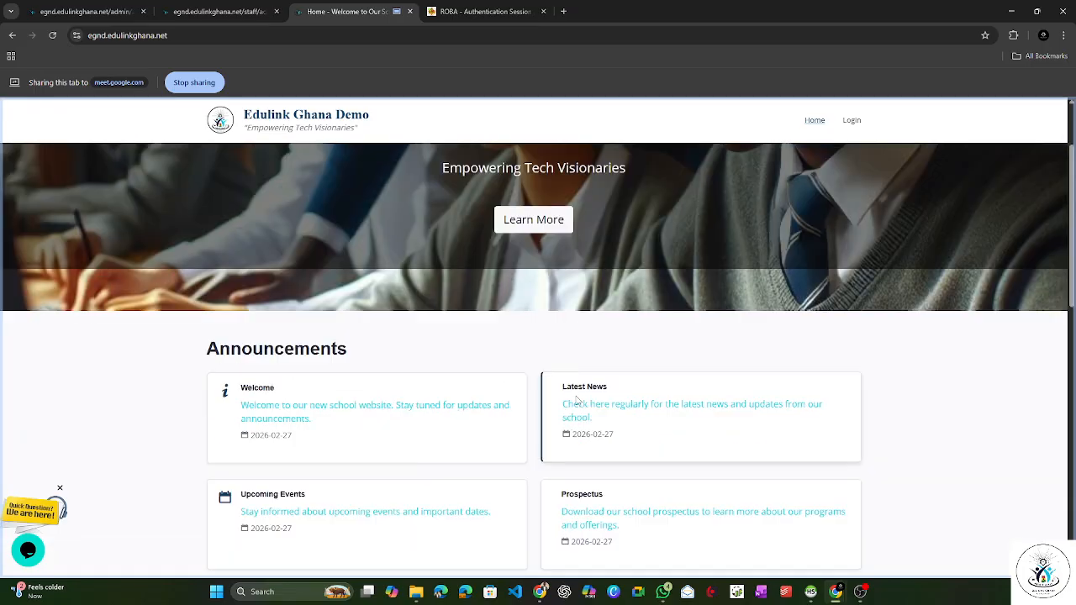
scroll(578, 395, down, 5)
scroll(830, 180, up, 1)
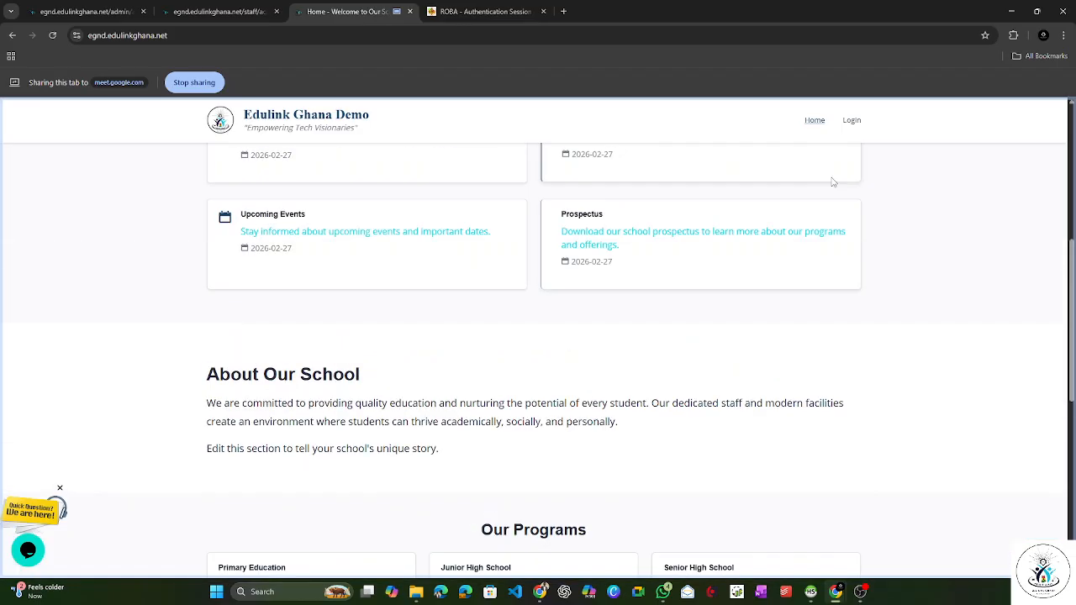
scroll(802, 163, up, 3)
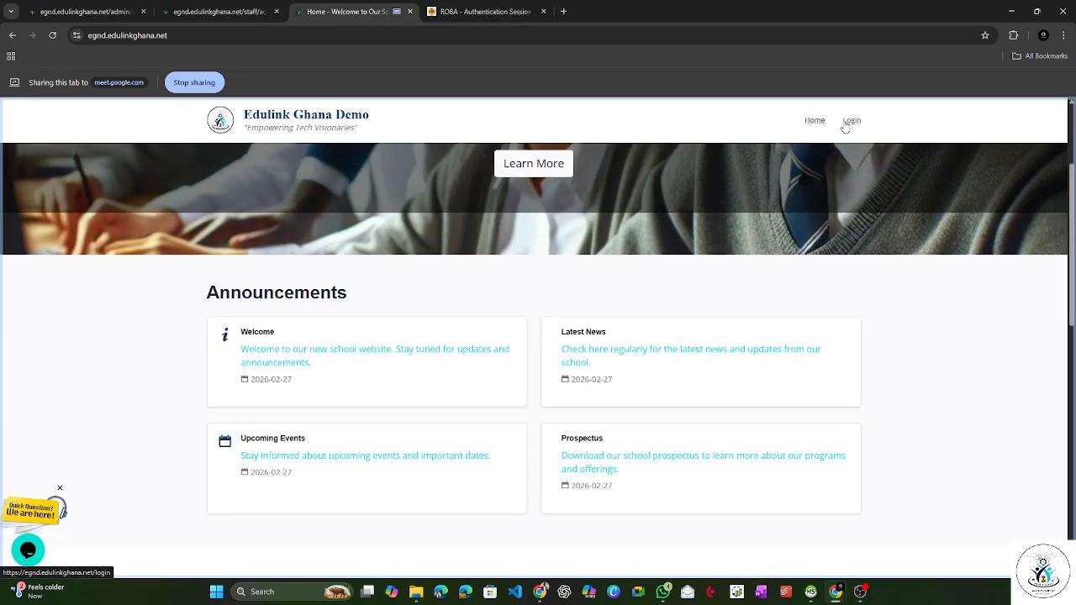
scroll(779, 238, down, 10)
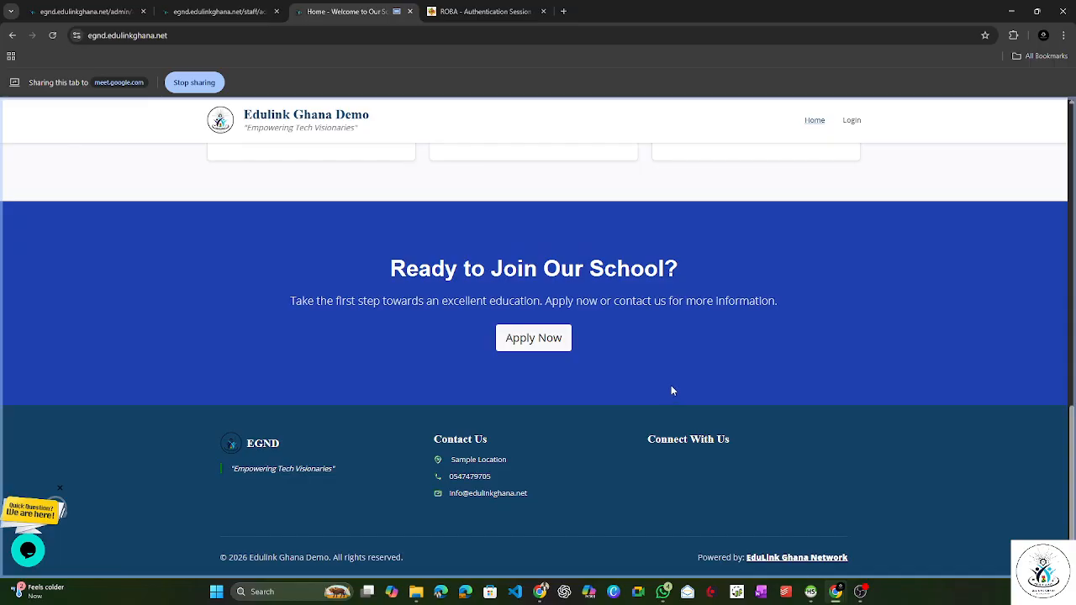
scroll(672, 390, up, 4)
scroll(671, 390, up, 3)
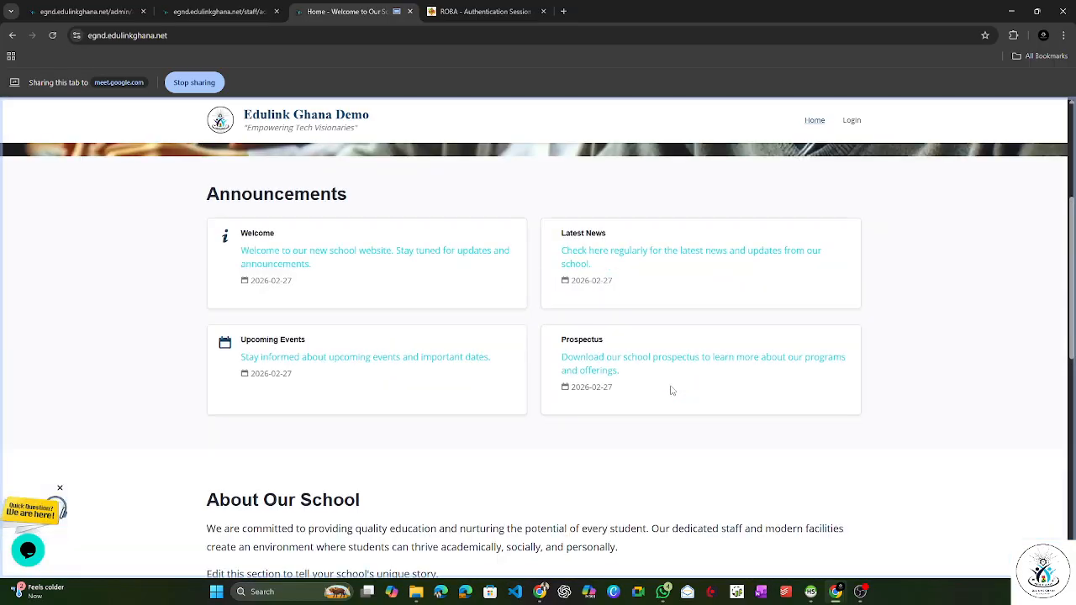